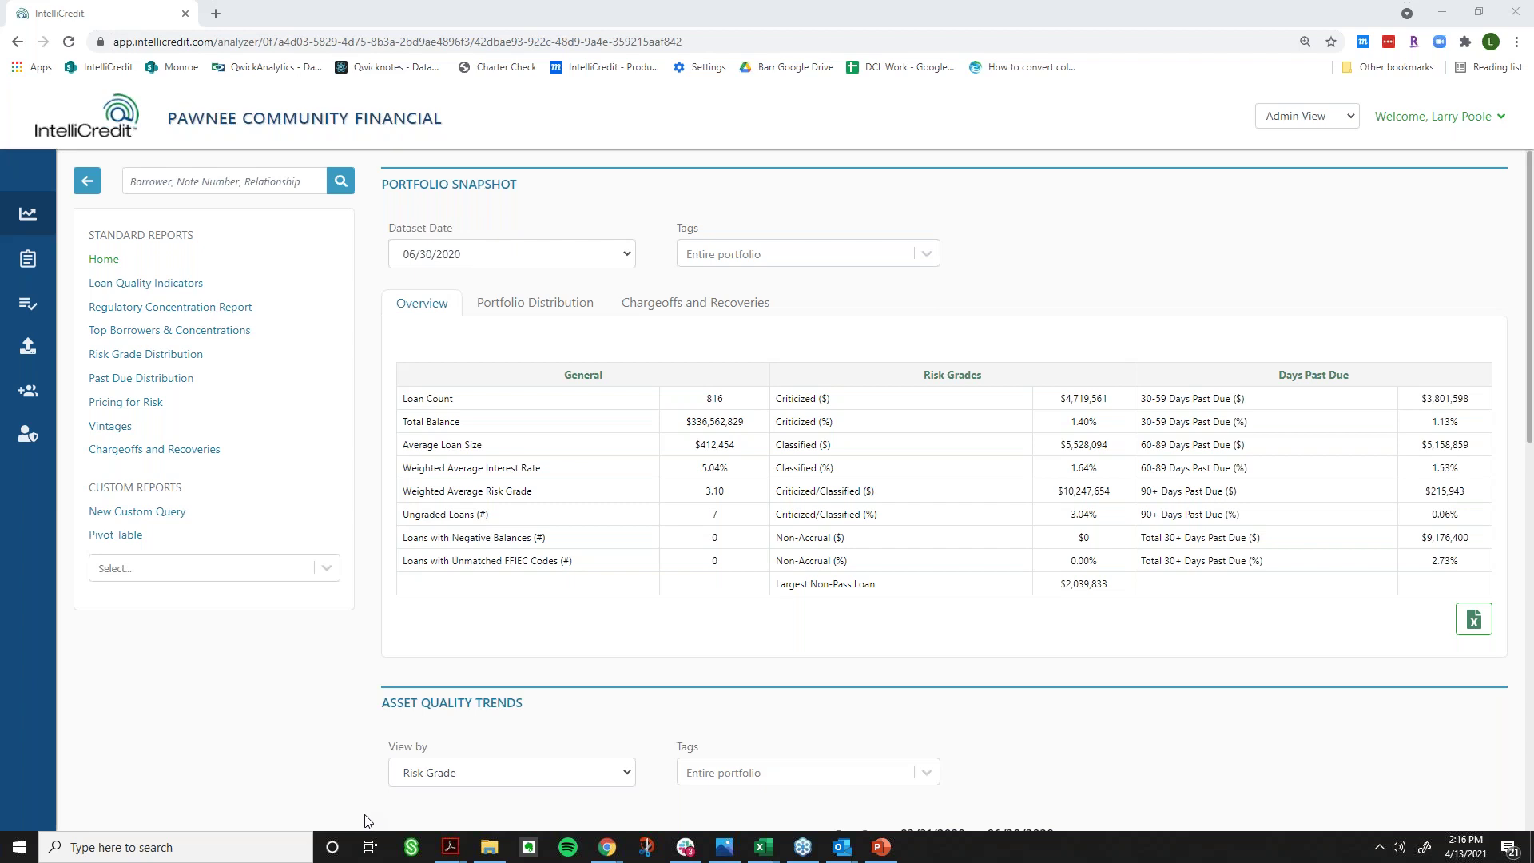
# - Focus the browser and open the Dataset Date list twice without changing the date
pyautogui.moveTo(25, 273)
pyautogui.click(1113, 238)
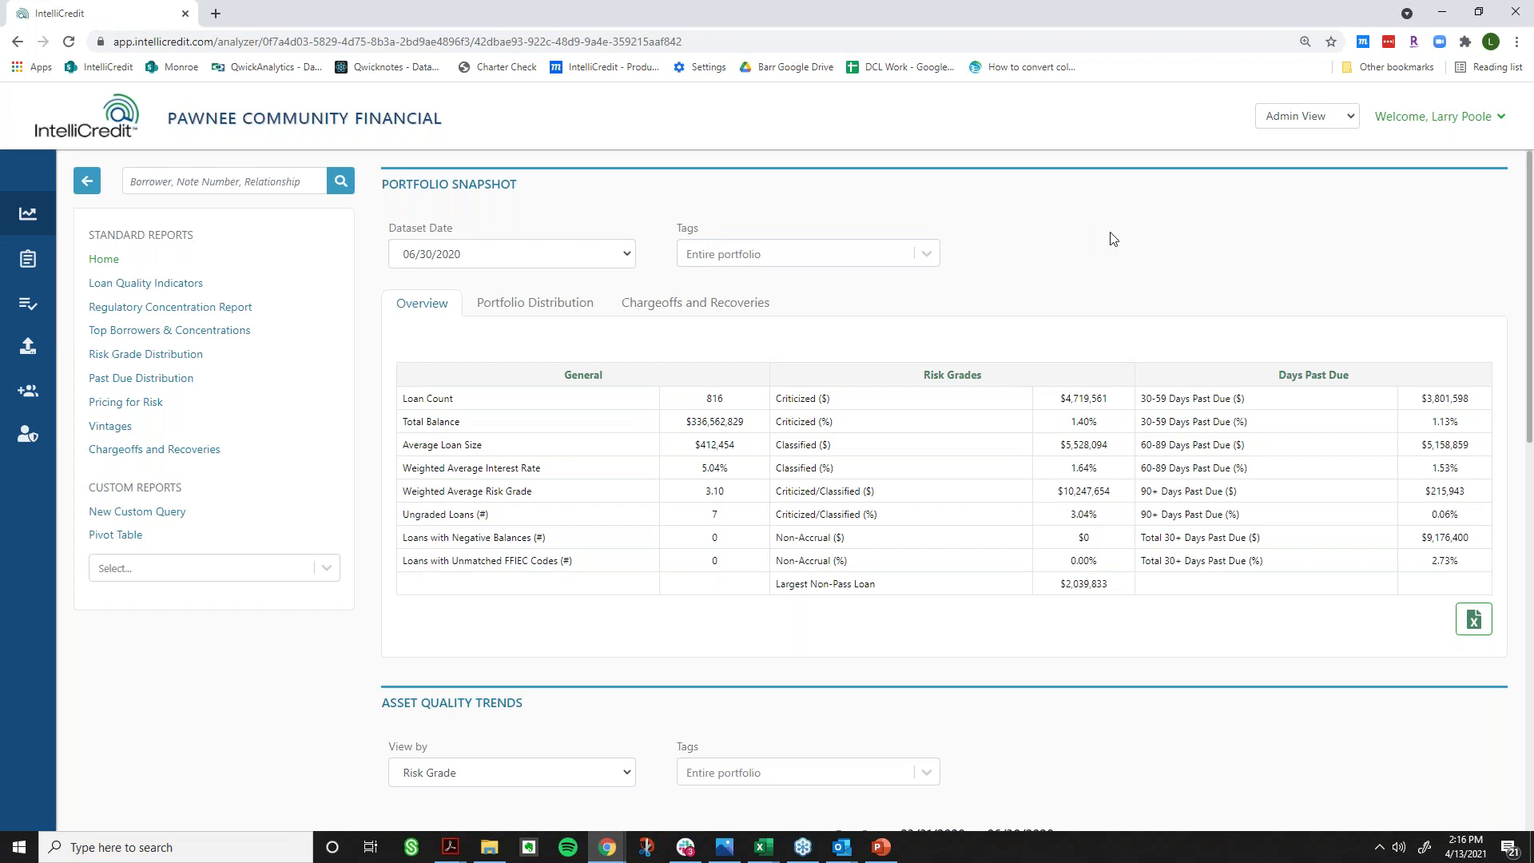
pyautogui.click(607, 258)
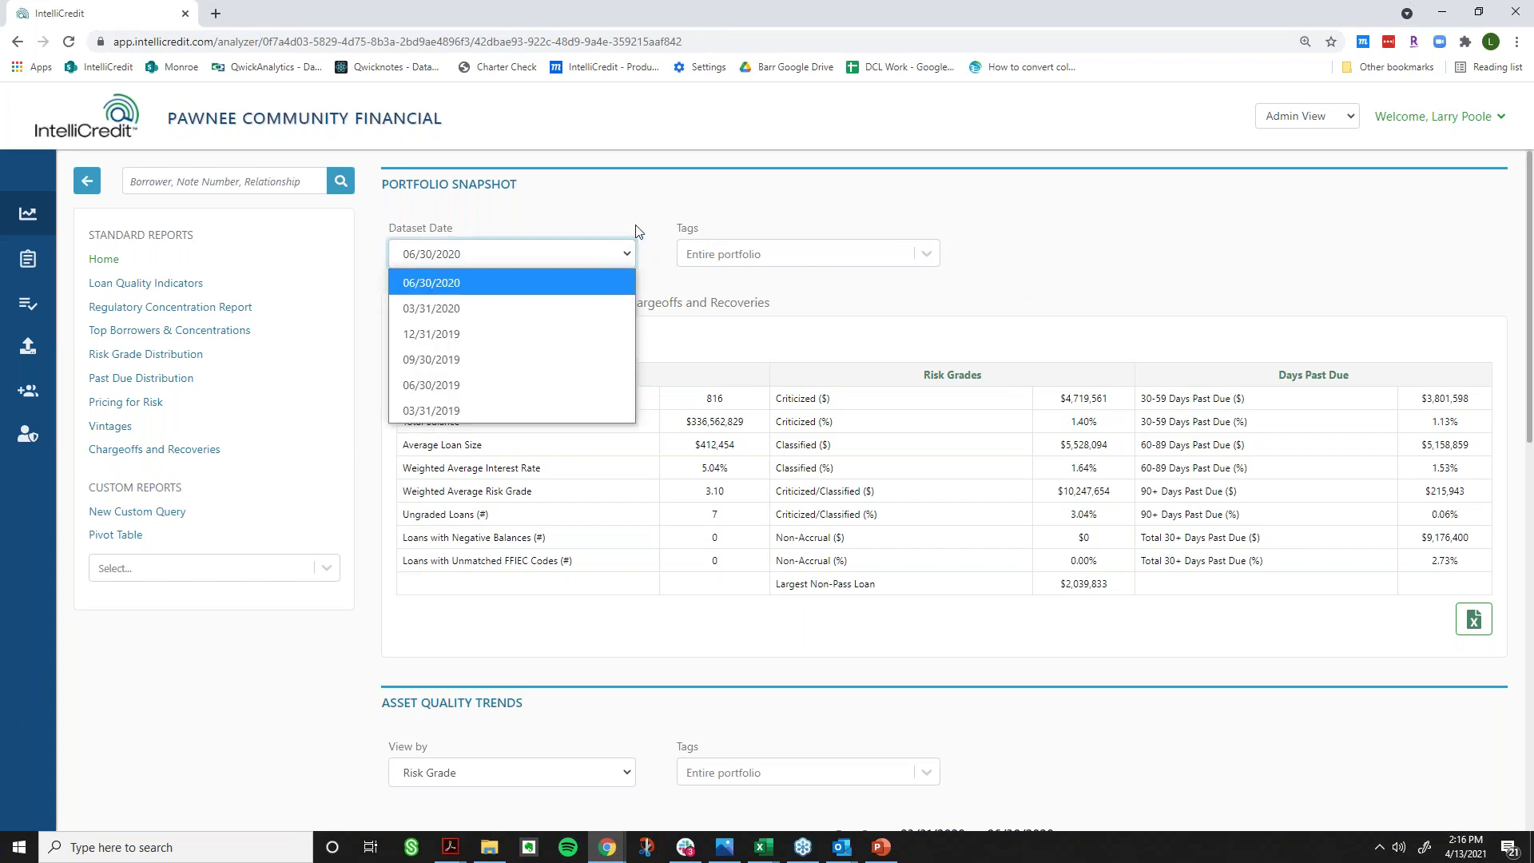
pyautogui.click(654, 214)
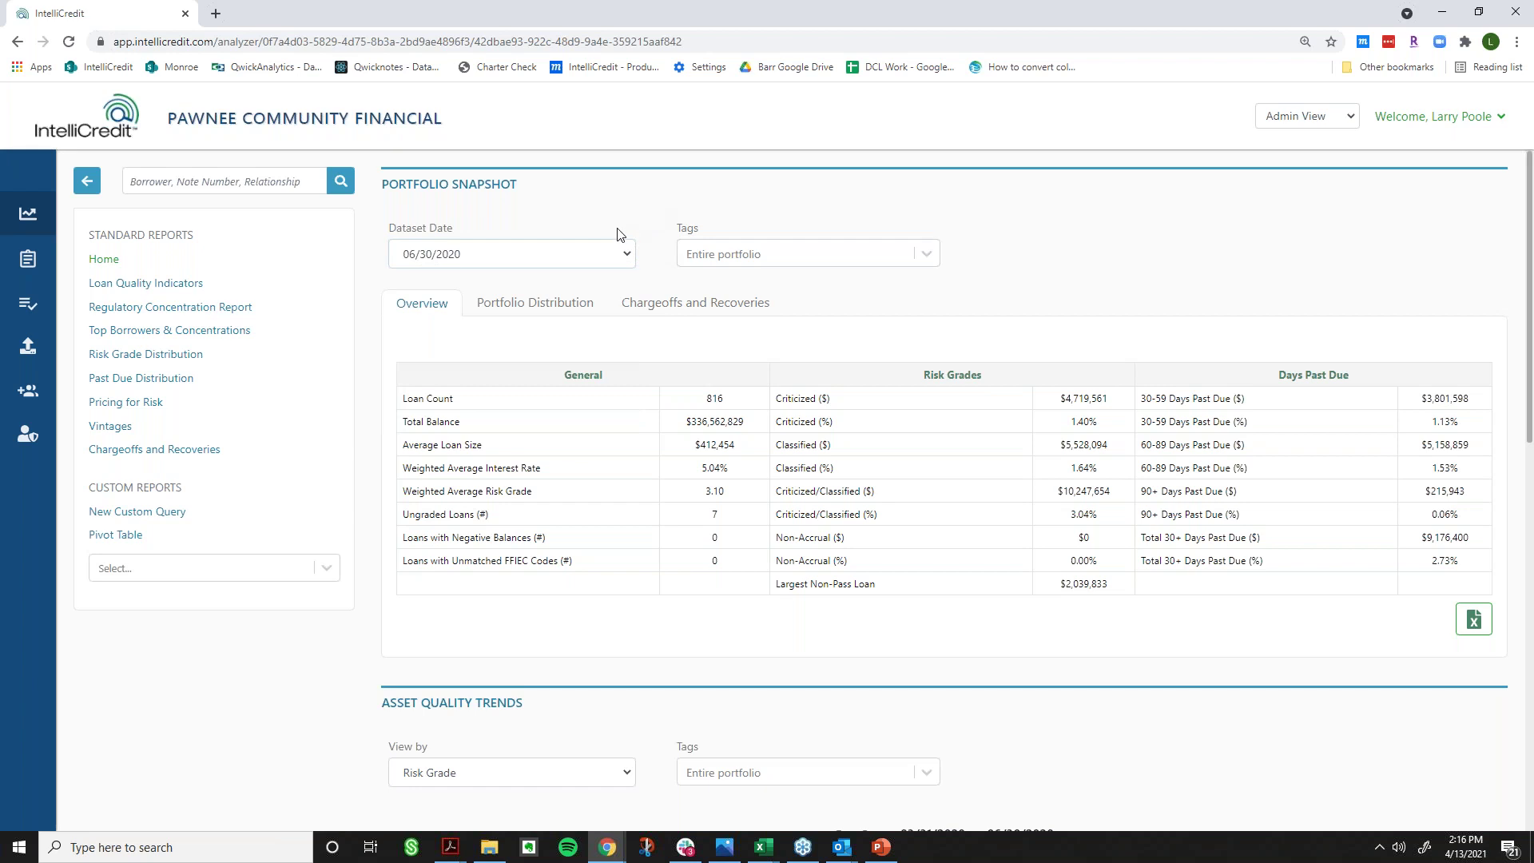
pyautogui.click(594, 251)
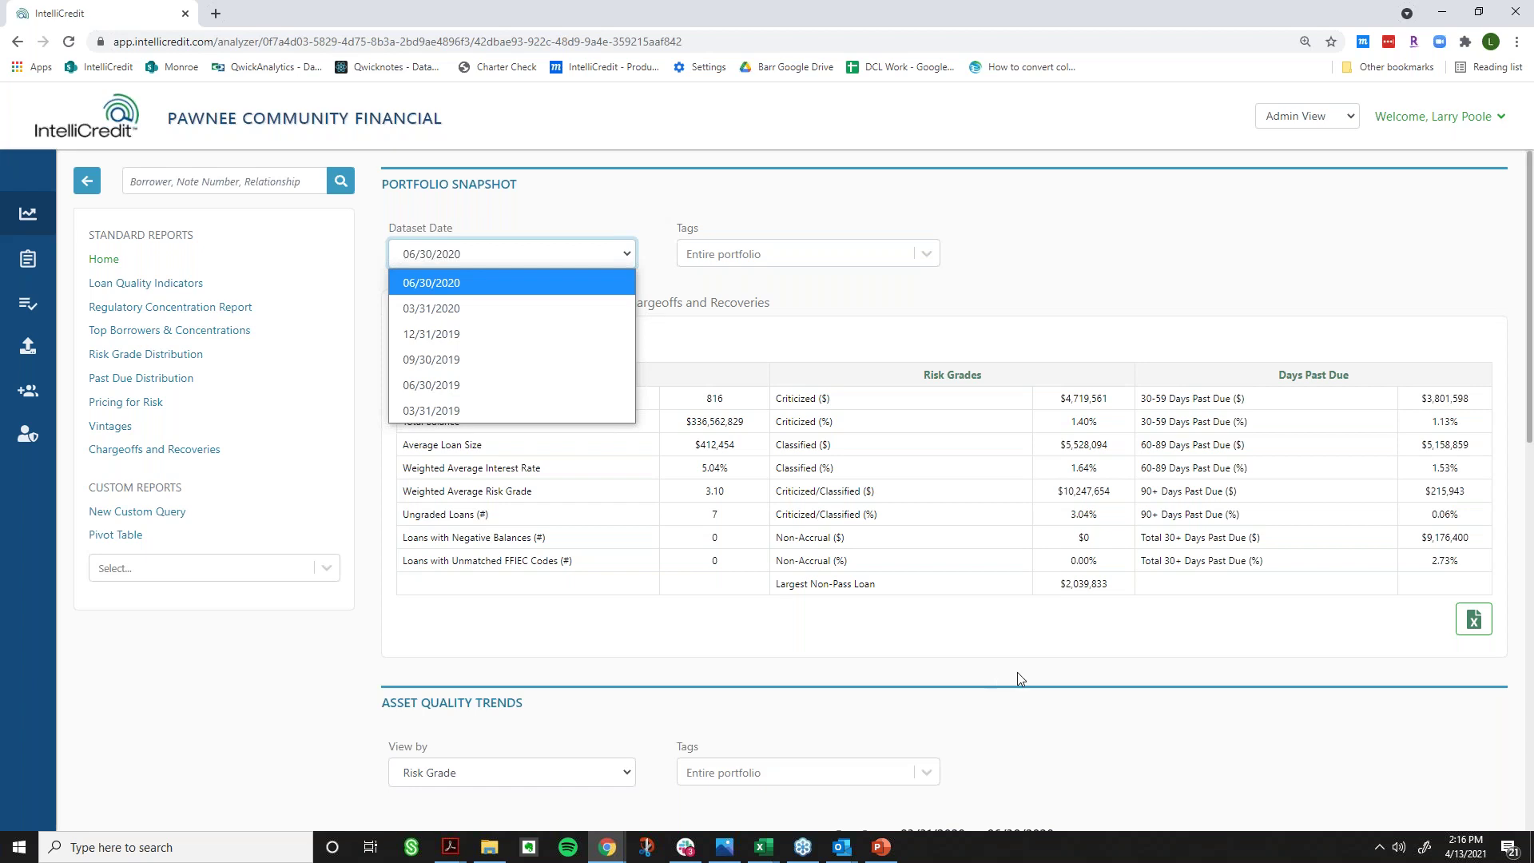
# - Bring the ILDR File Structure PDF forward from the Acrobat taskbar and center its window
pyautogui.click(450, 847)
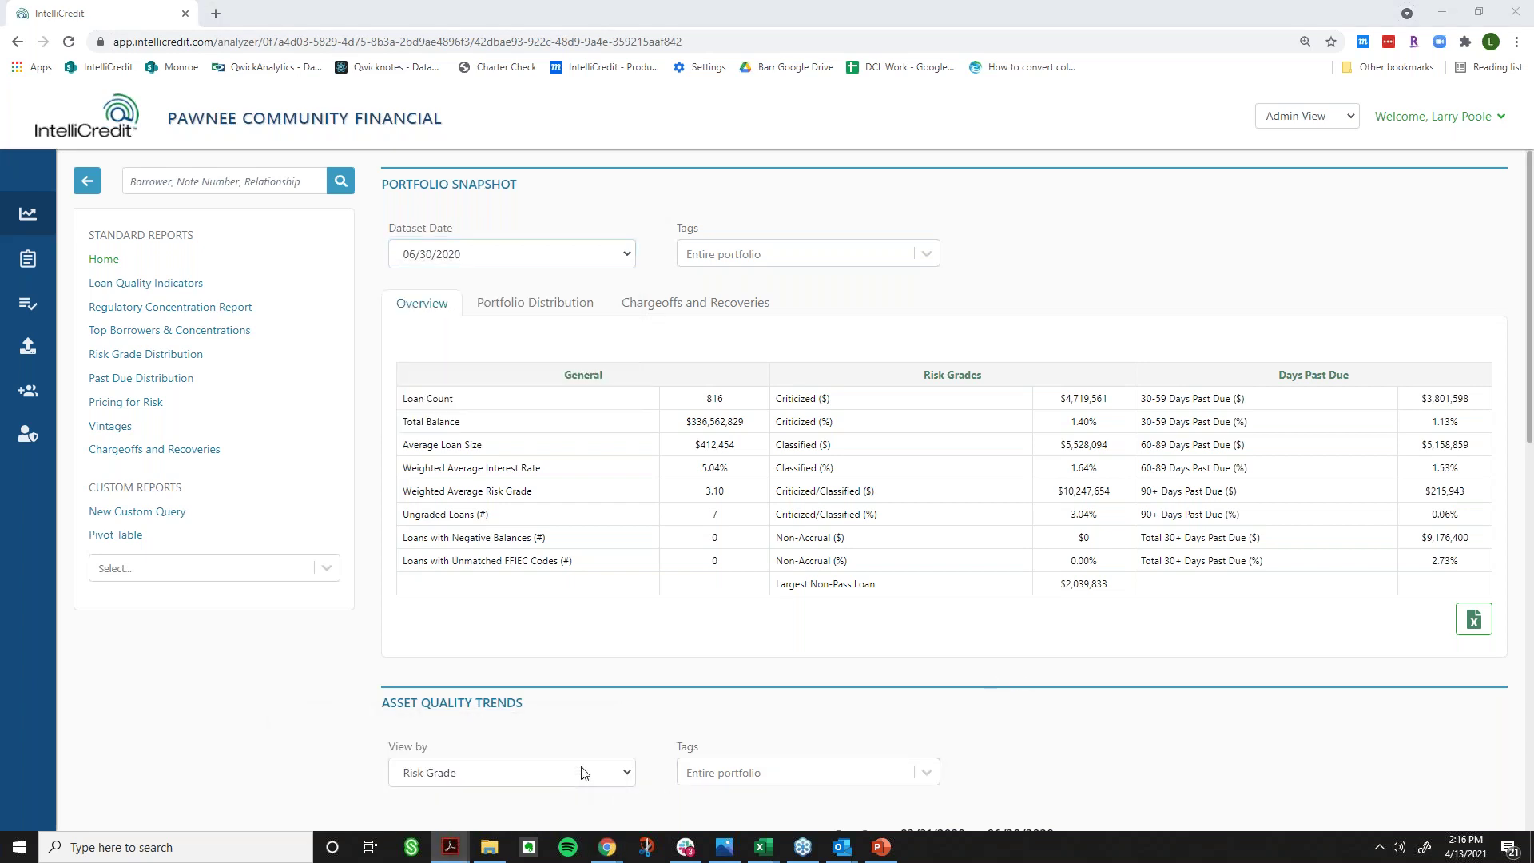
pyautogui.click(451, 847)
pyautogui.moveTo(1174, 232); pyautogui.dragTo(660, 152)
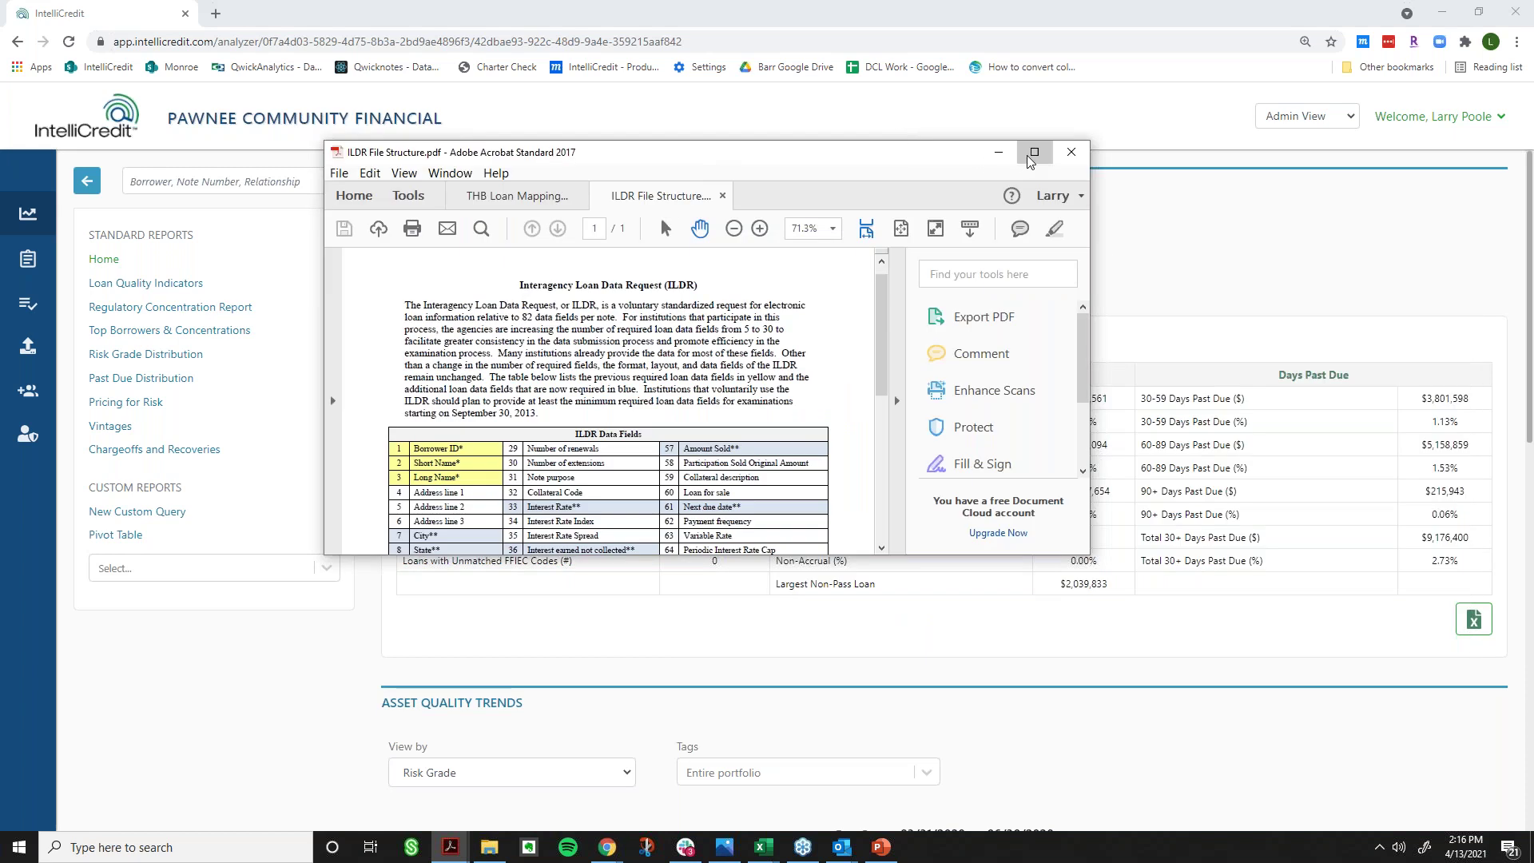
# - Maximize Acrobat, scroll through the ILDR Data Fields table, then close all PDF tabs
pyautogui.click(1032, 155)
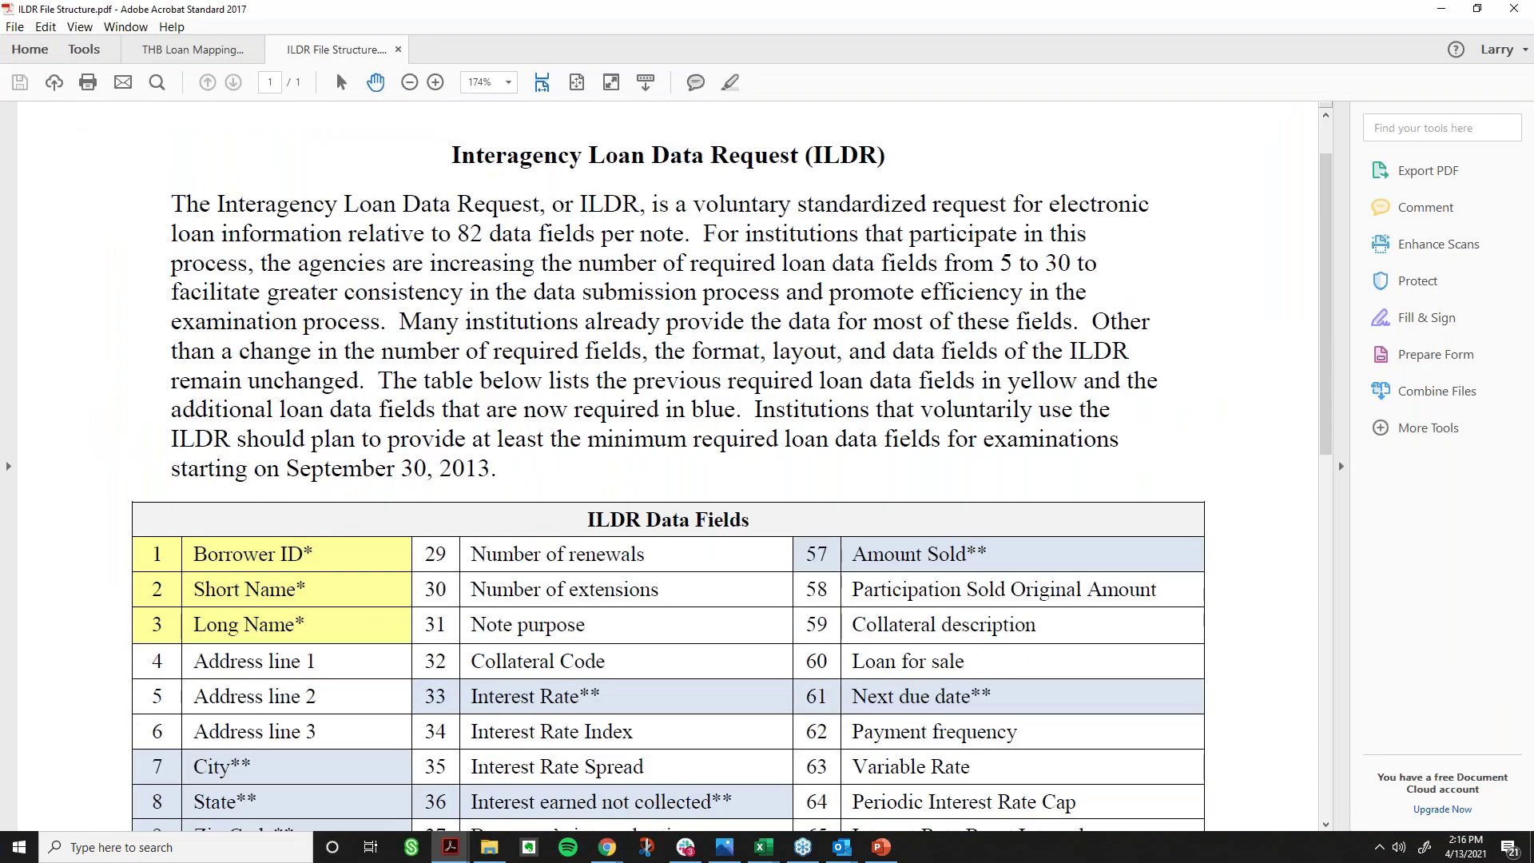
pyautogui.scroll(-3, 668, 468)
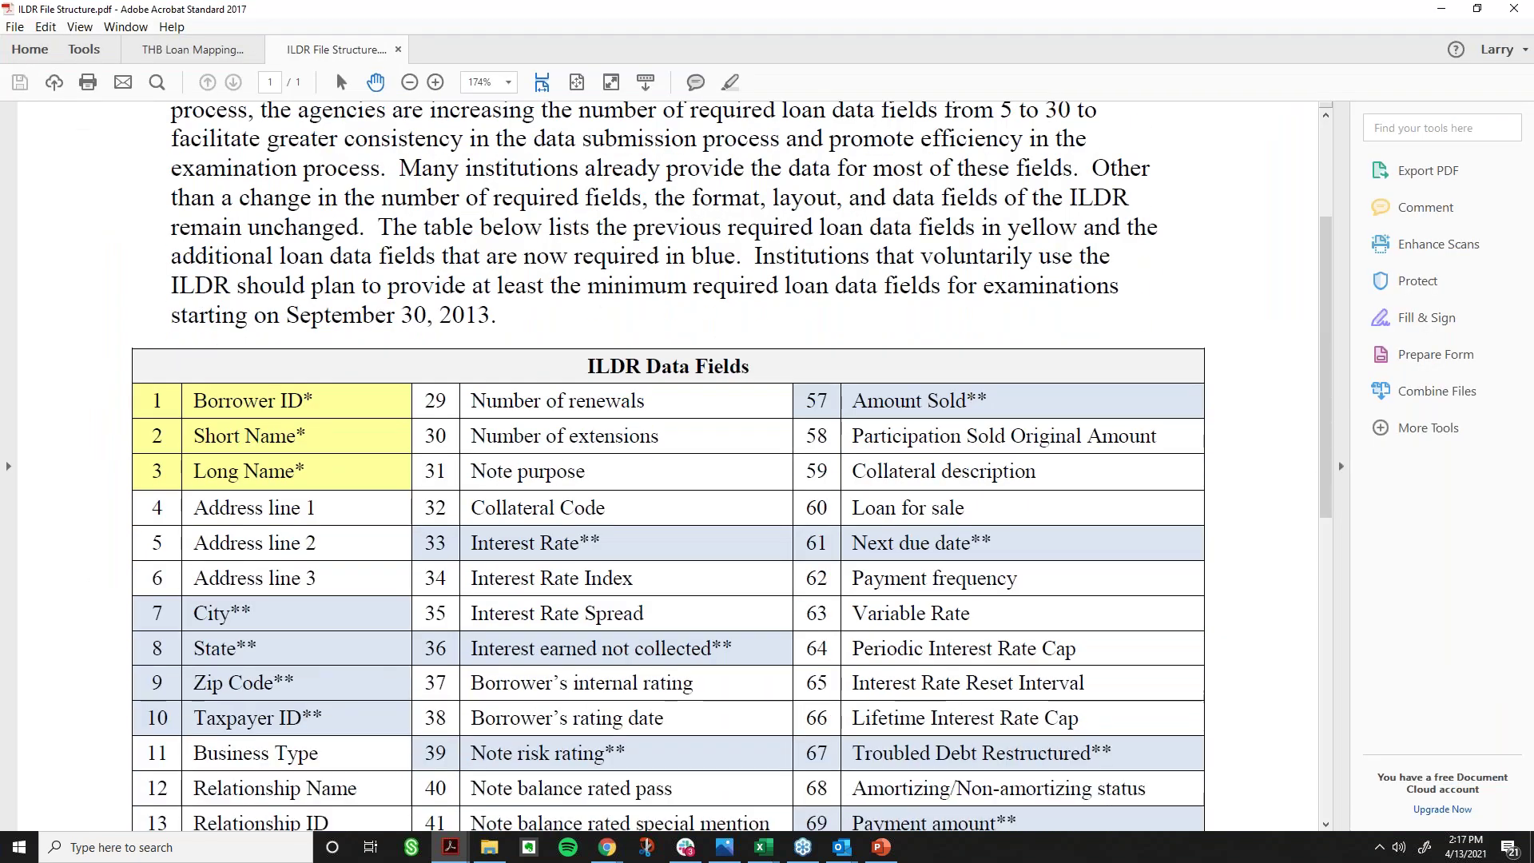
pyautogui.scroll(-4, 668, 467)
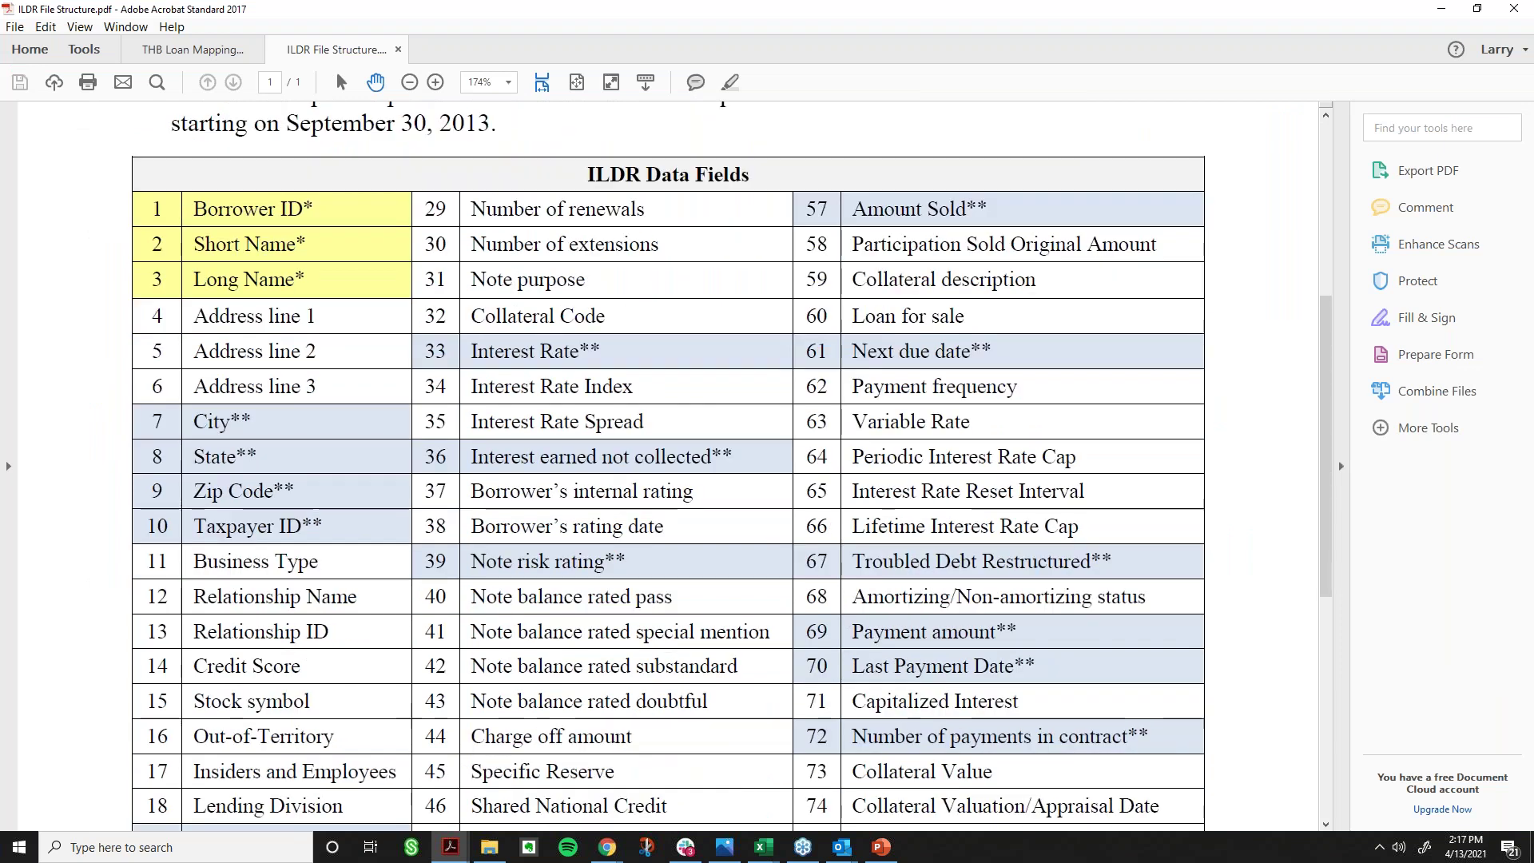
pyautogui.scroll(-3, 668, 467)
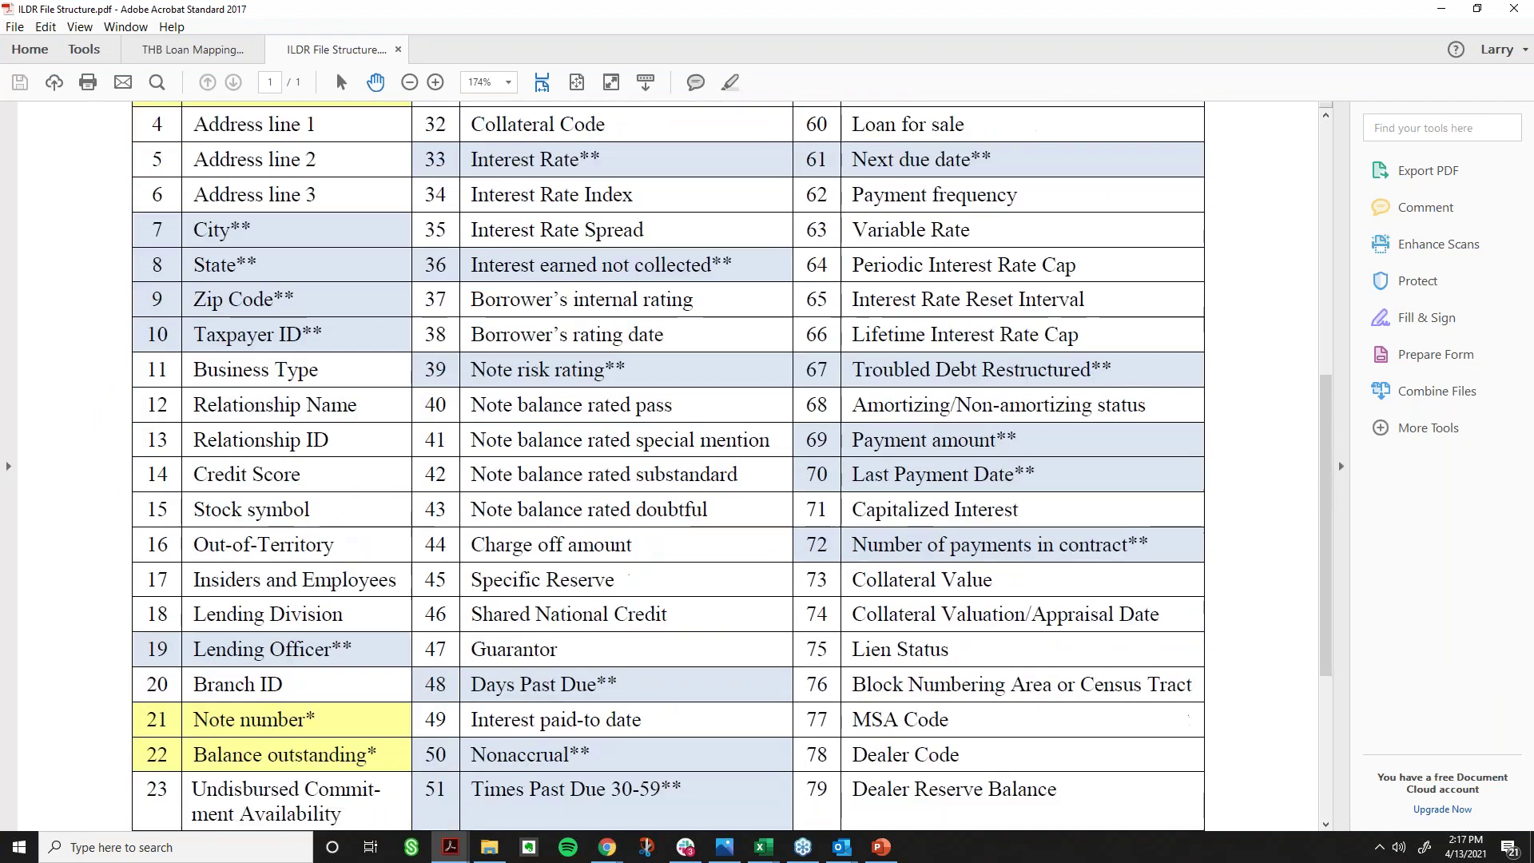
pyautogui.scroll(-3, 668, 468)
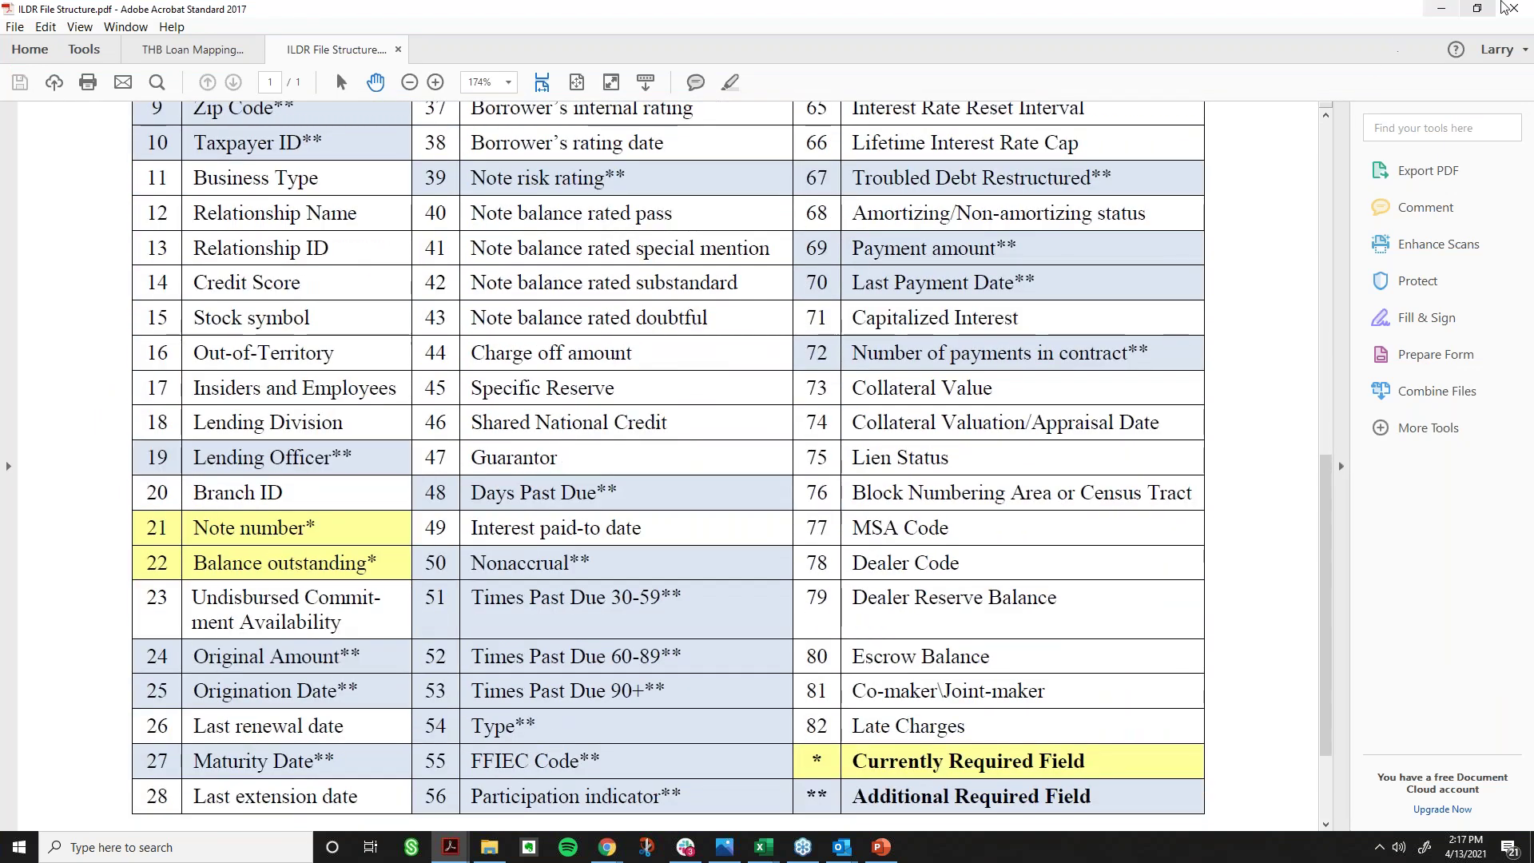
pyautogui.click(1510, 8)
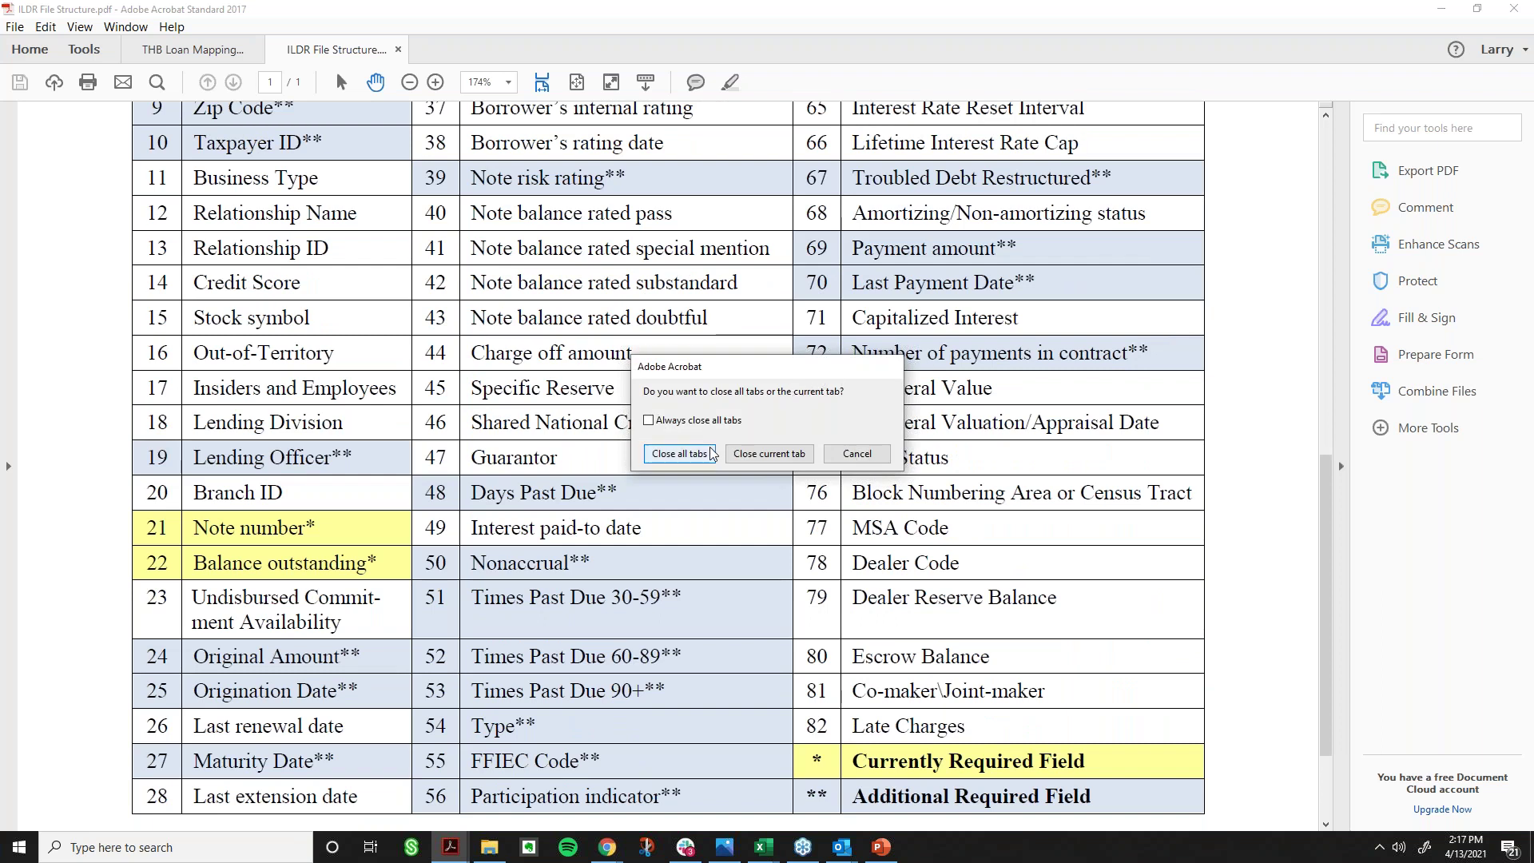
pyautogui.click(678, 453)
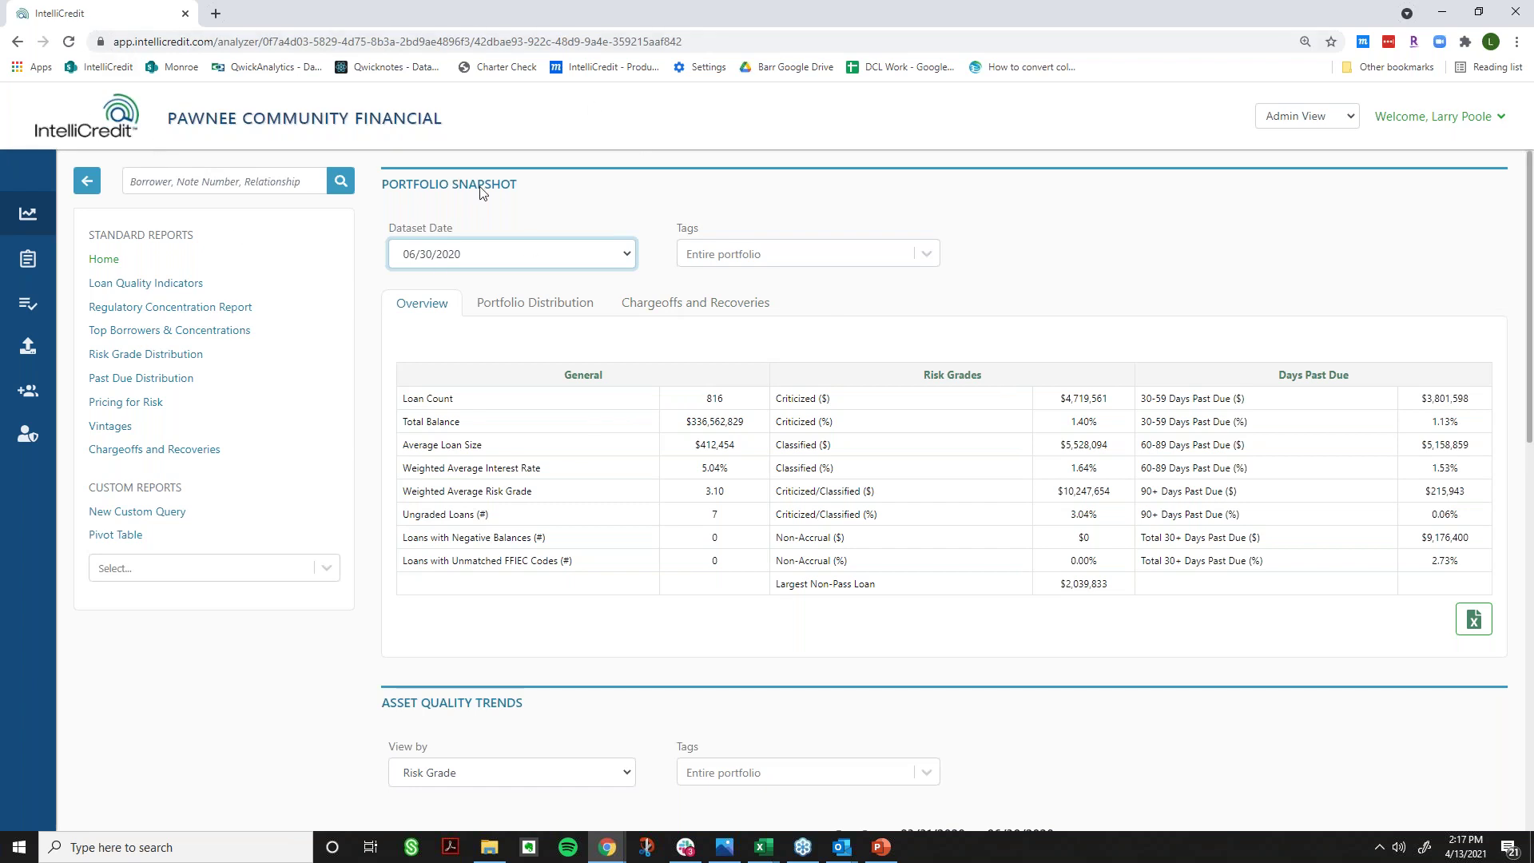
pyautogui.click(564, 259)
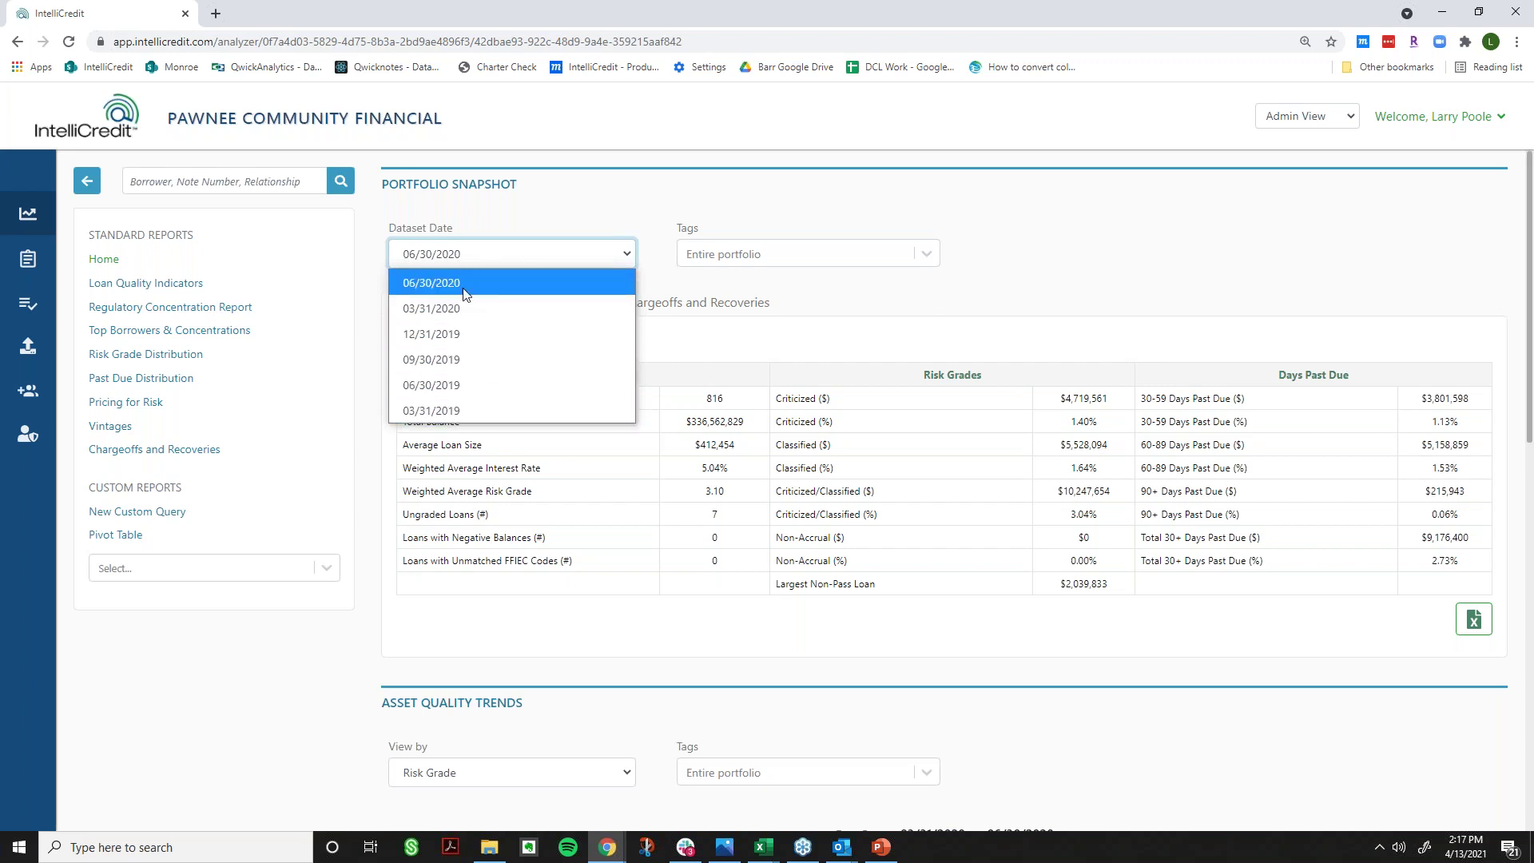
pyautogui.click(588, 208)
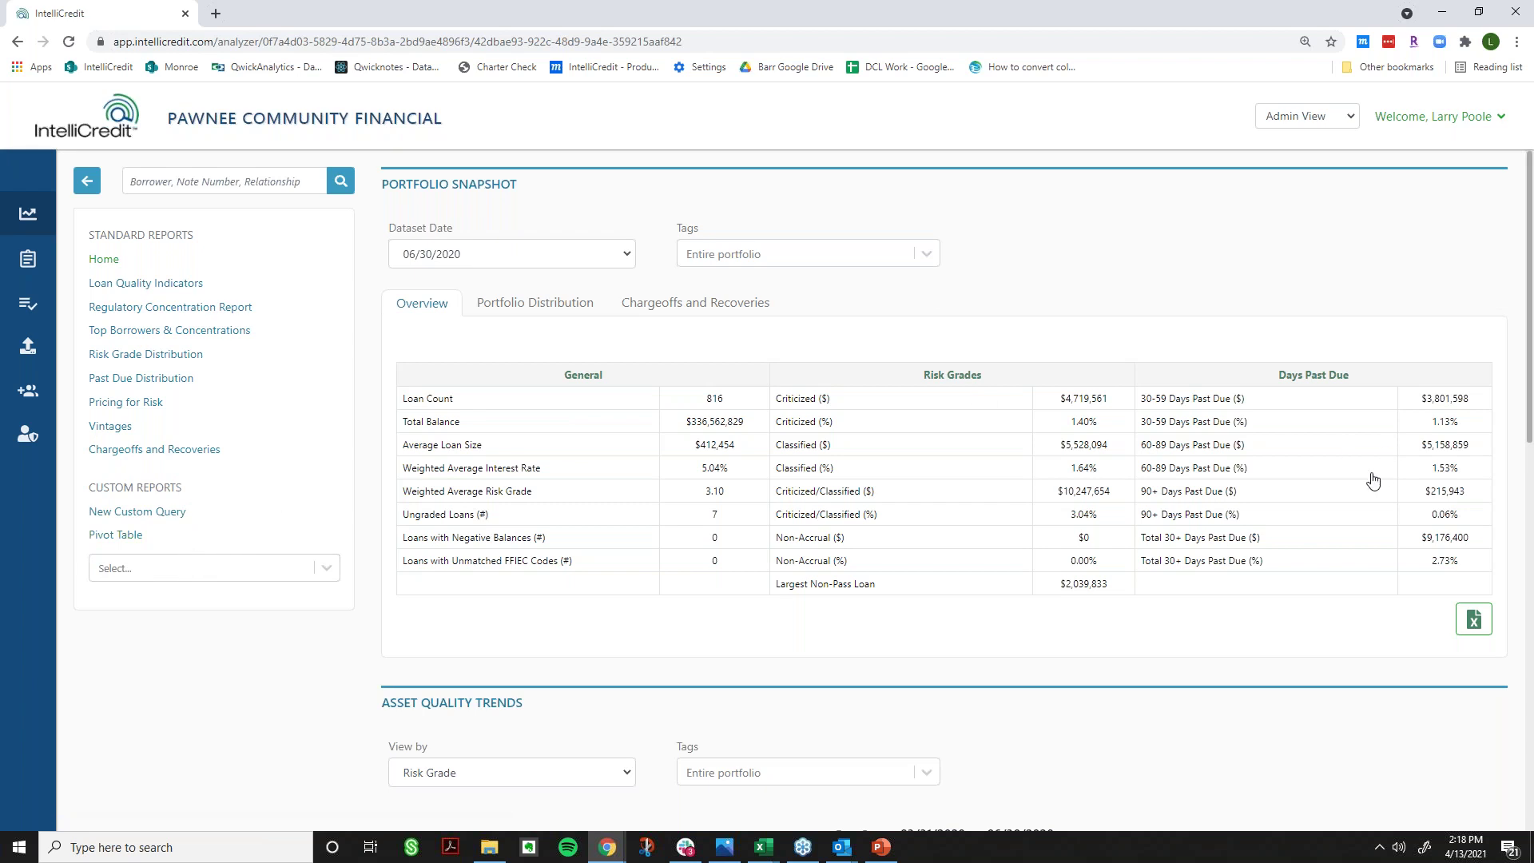
# - Zoom the dashboard to 125%, scroll to the Distribution chart and back, then list the 30+ DPD loans
pyautogui.hotkey('ctrl', '+')
pyautogui.hotkey('ctrl', '+')
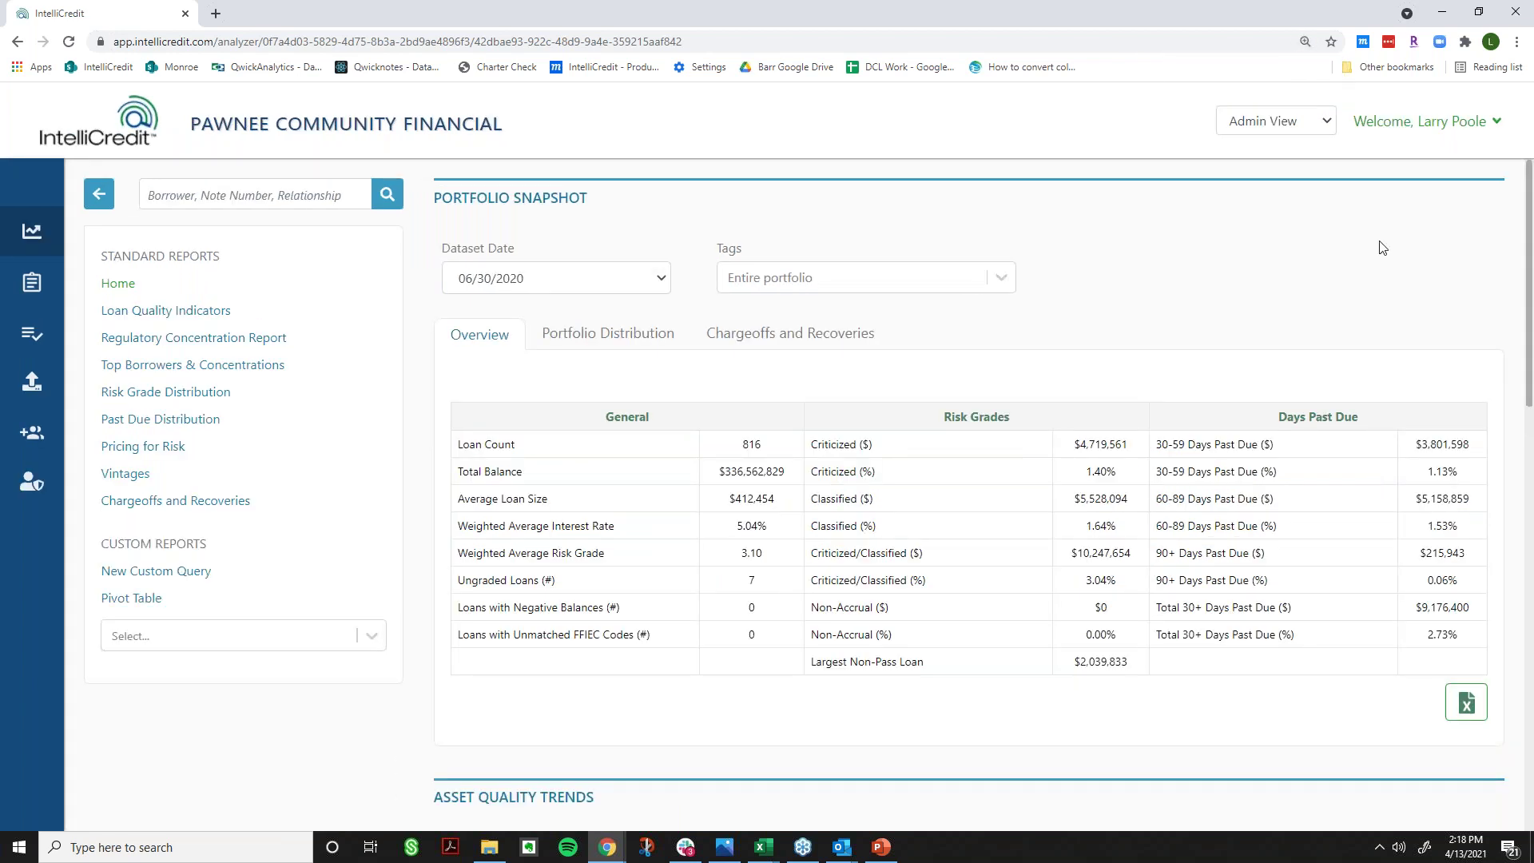
pyautogui.scroll(-2, 1139, 356)
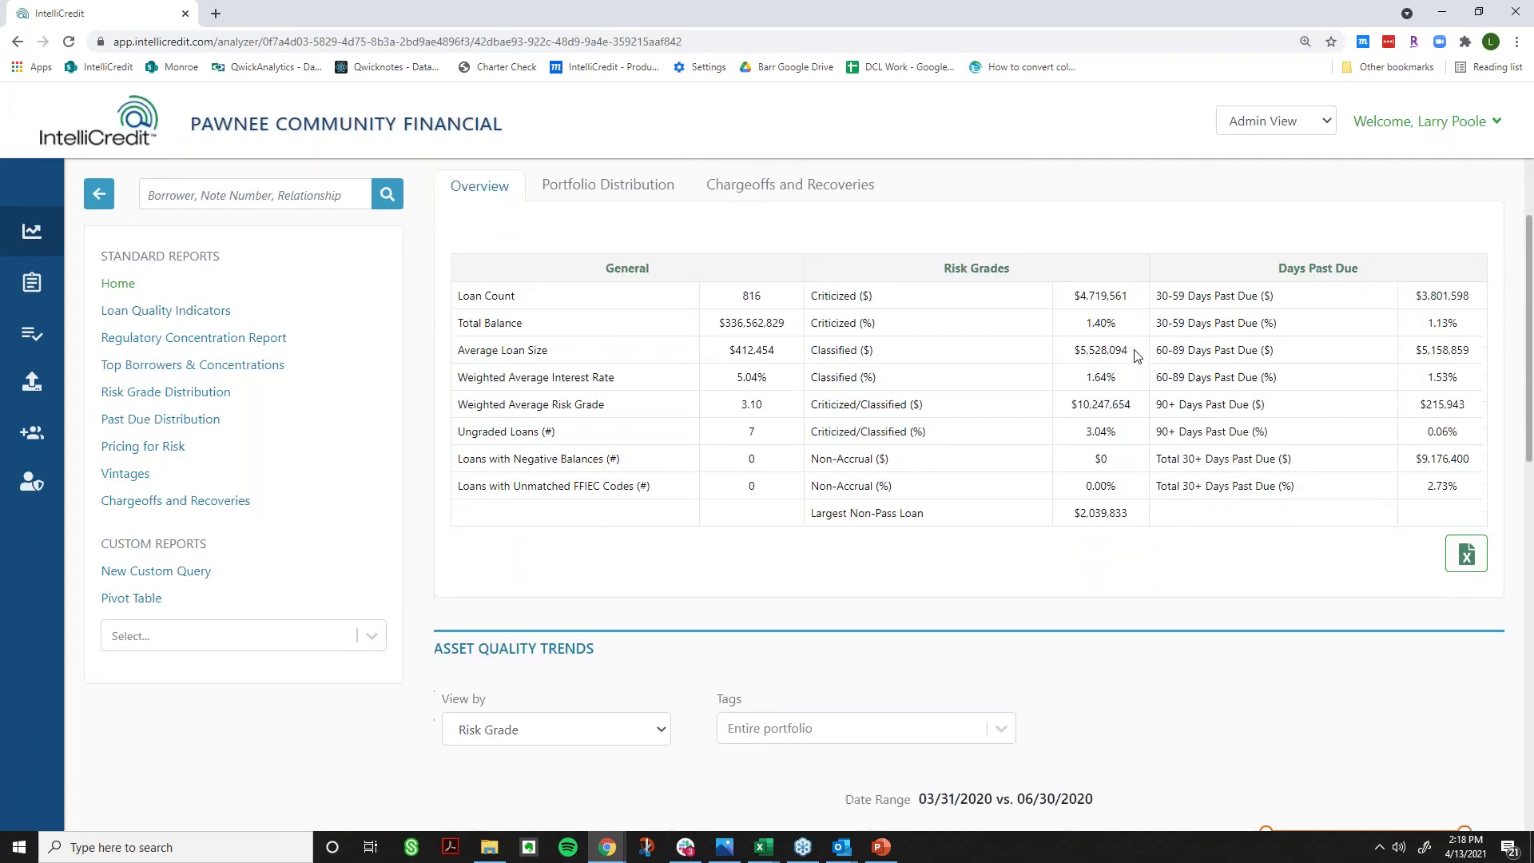
pyautogui.scroll(-4, 1139, 355)
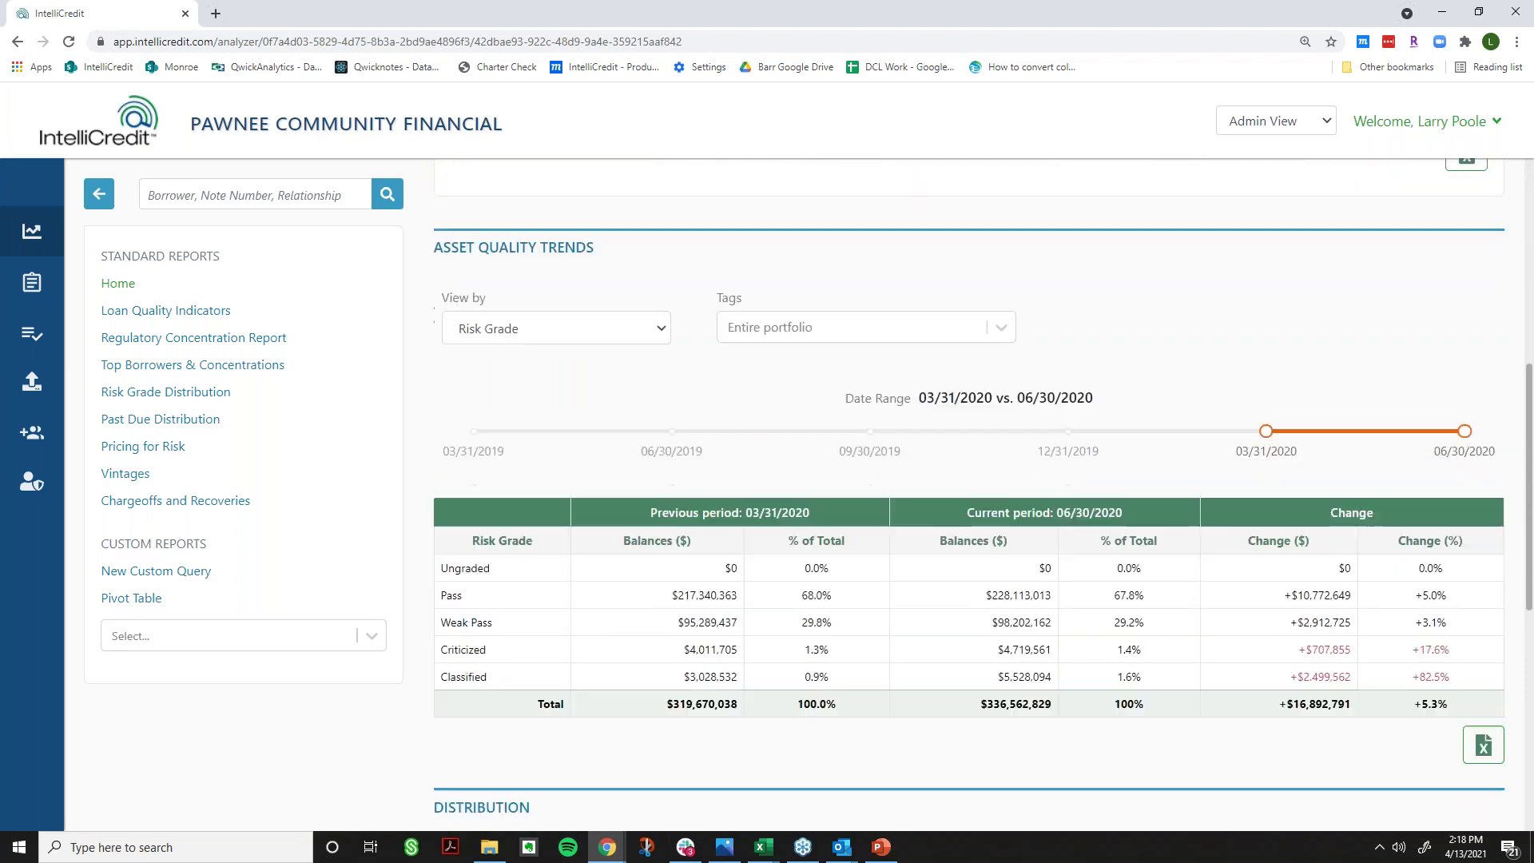
pyautogui.scroll(-6, 984, 496)
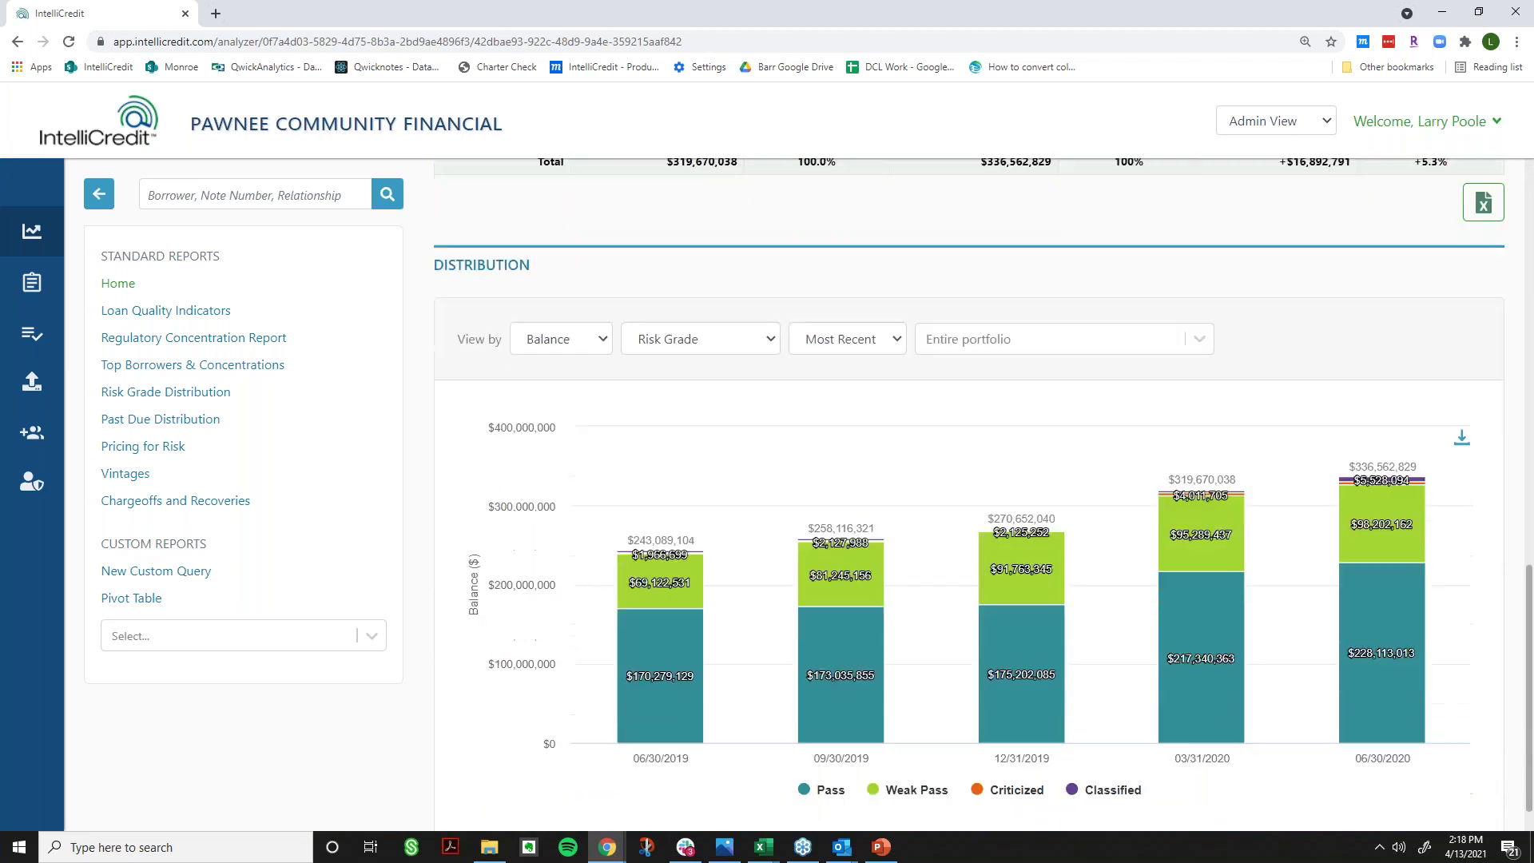
pyautogui.scroll(12, 615, 201)
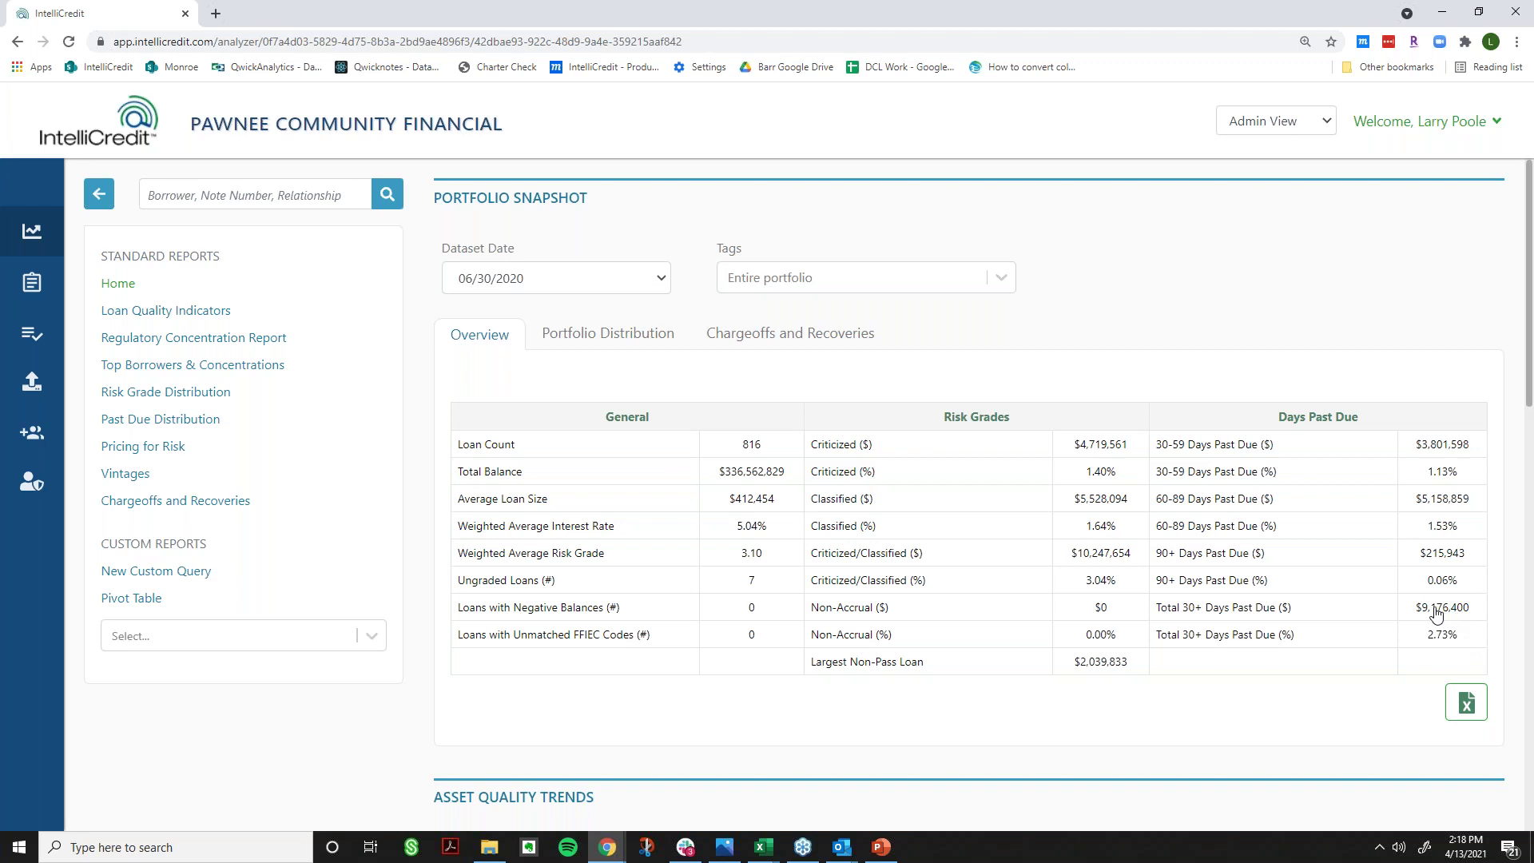
pyautogui.click(1436, 609)
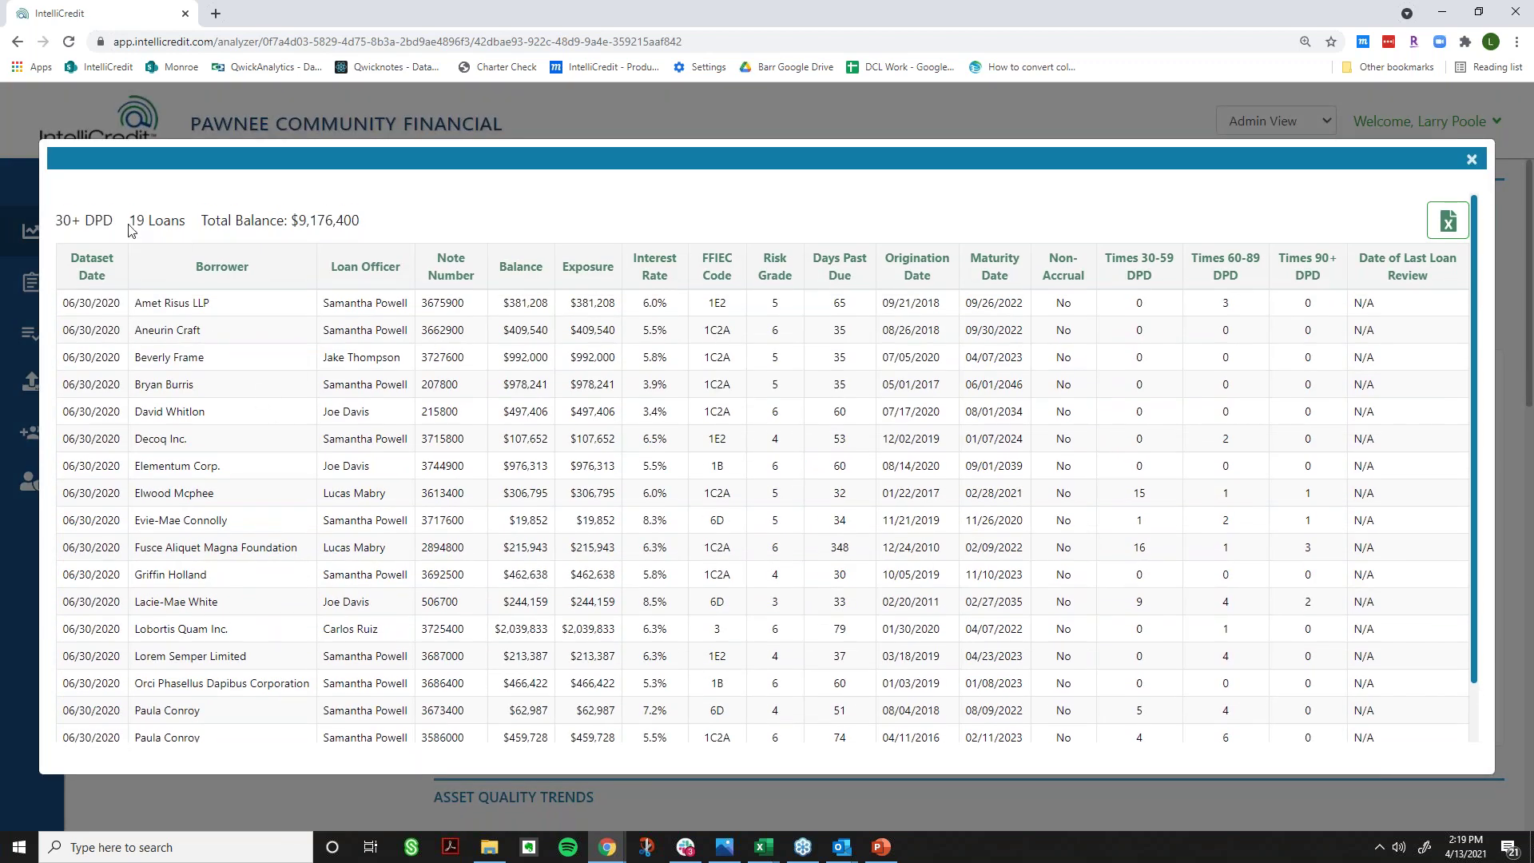
# - Highlight the 19 Loans count and the $9,176,400 total balance in the 30+ DPD list
pyautogui.moveTo(187, 224); pyautogui.dragTo(59, 221)
pyautogui.moveTo(364, 226); pyautogui.dragTo(318, 232)
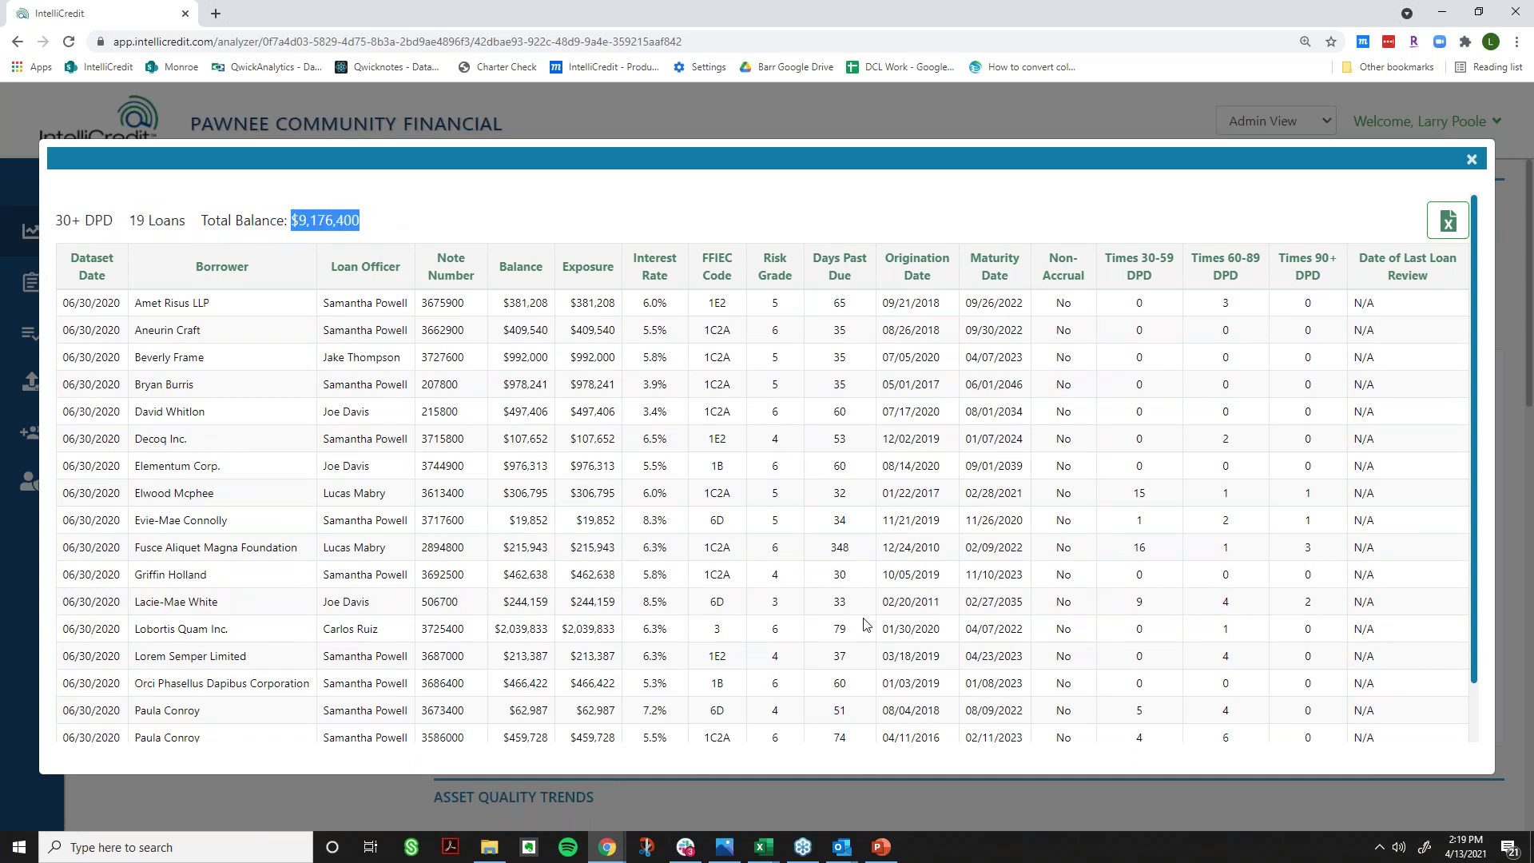
pyautogui.scroll(-1, 779, 568)
pyautogui.scroll(1, 781, 564)
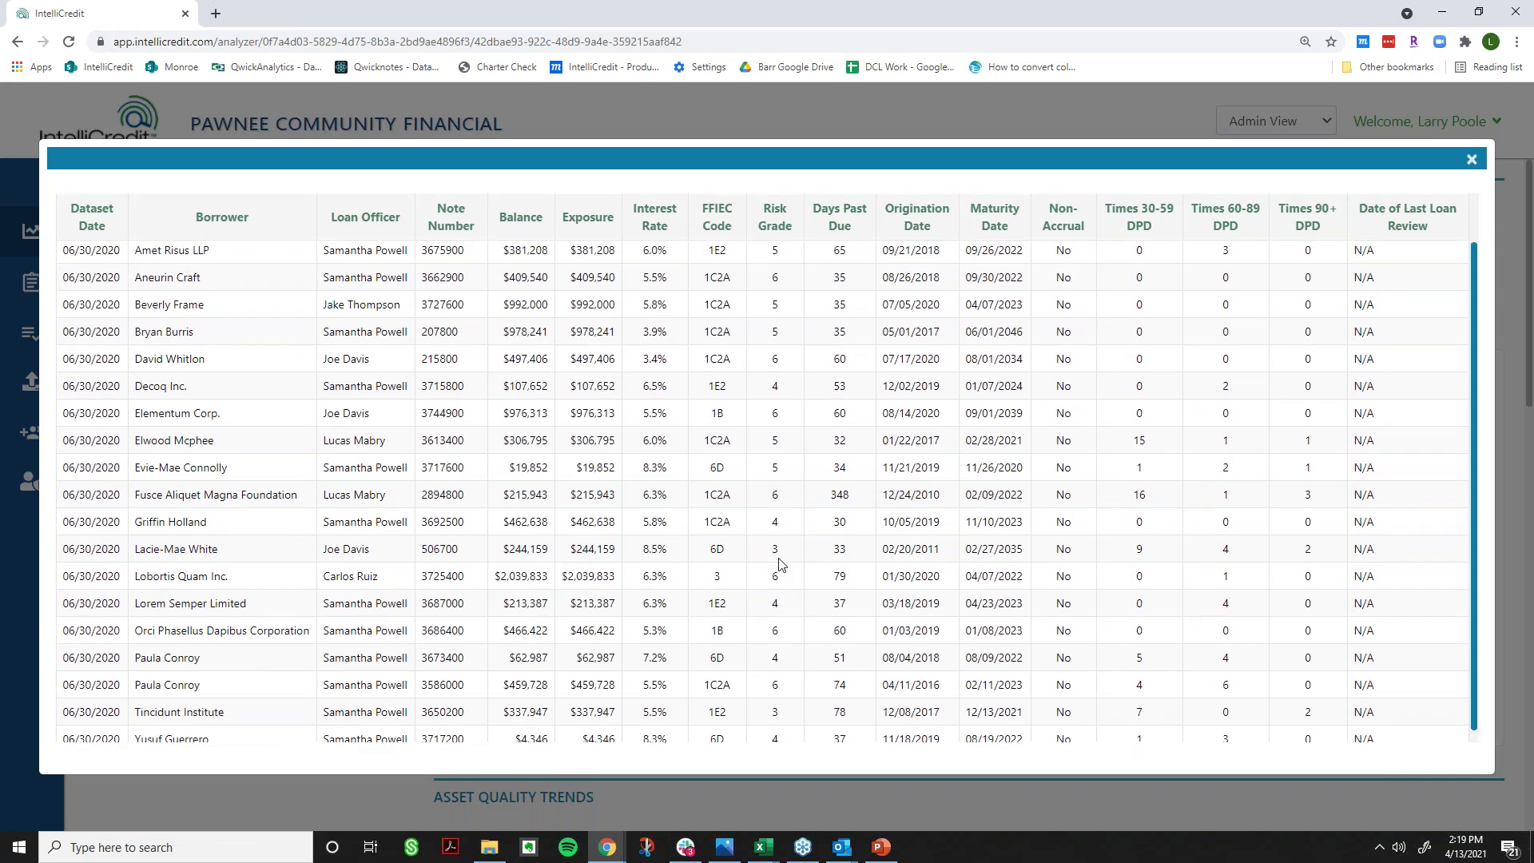
pyautogui.click(745, 209)
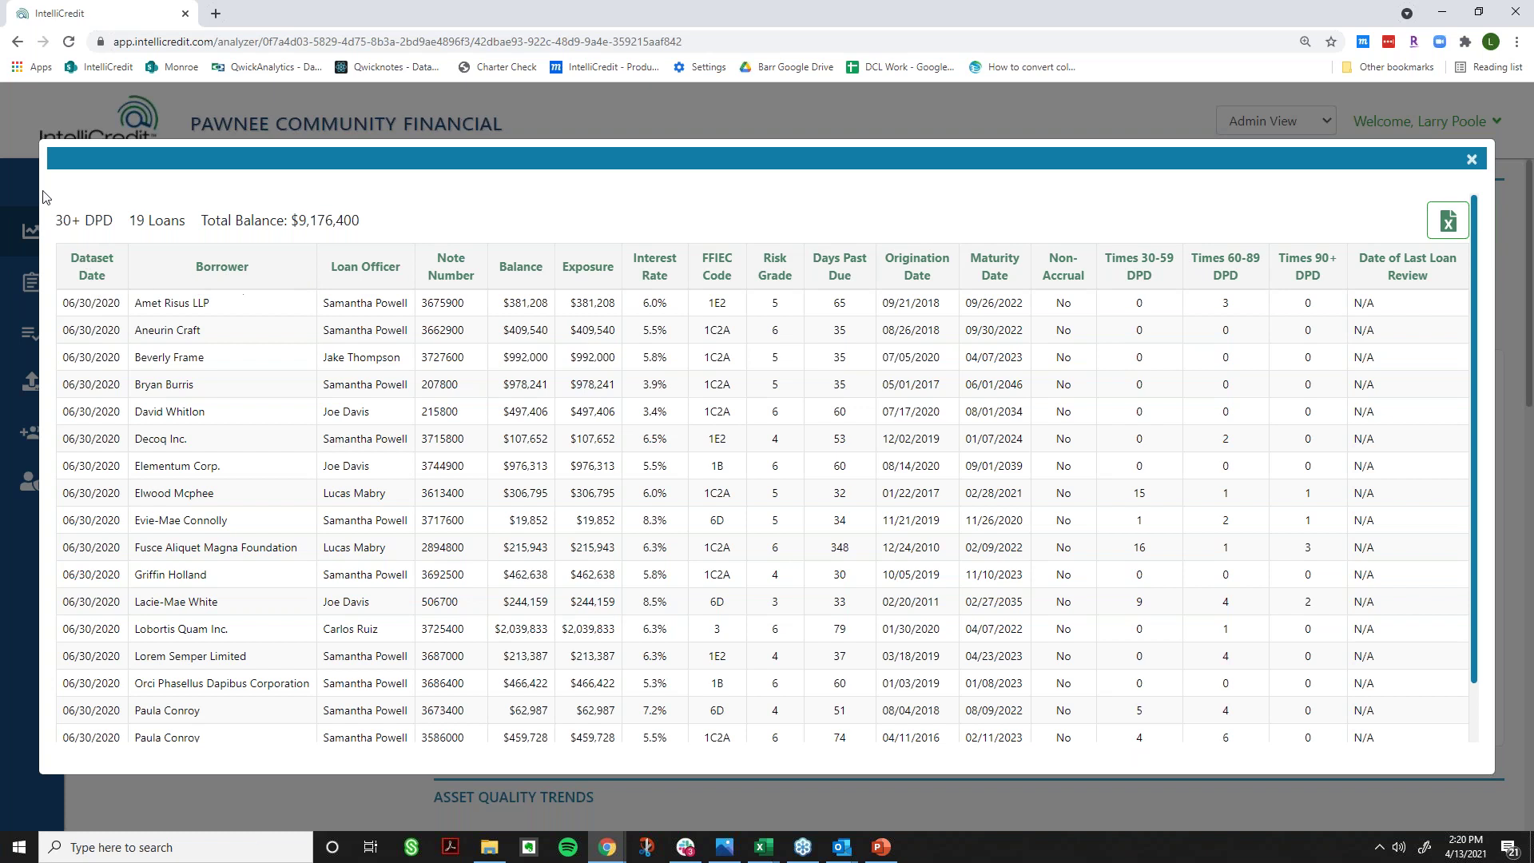
# - Sort the 30+ DPD loans by risk grade, lowest first, then close the list
pyautogui.click(796, 273)
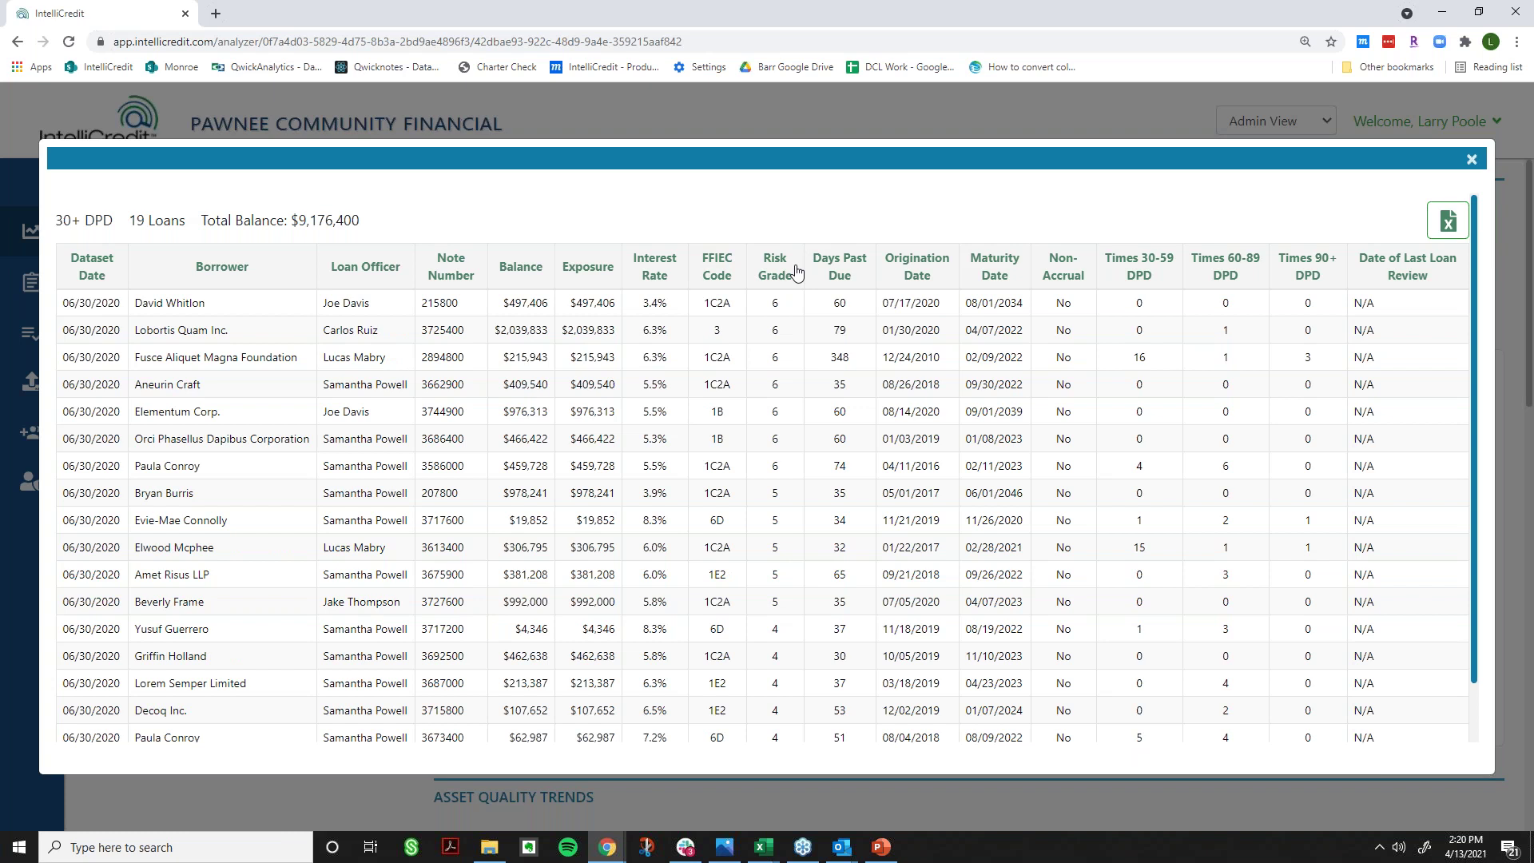
pyautogui.click(796, 273)
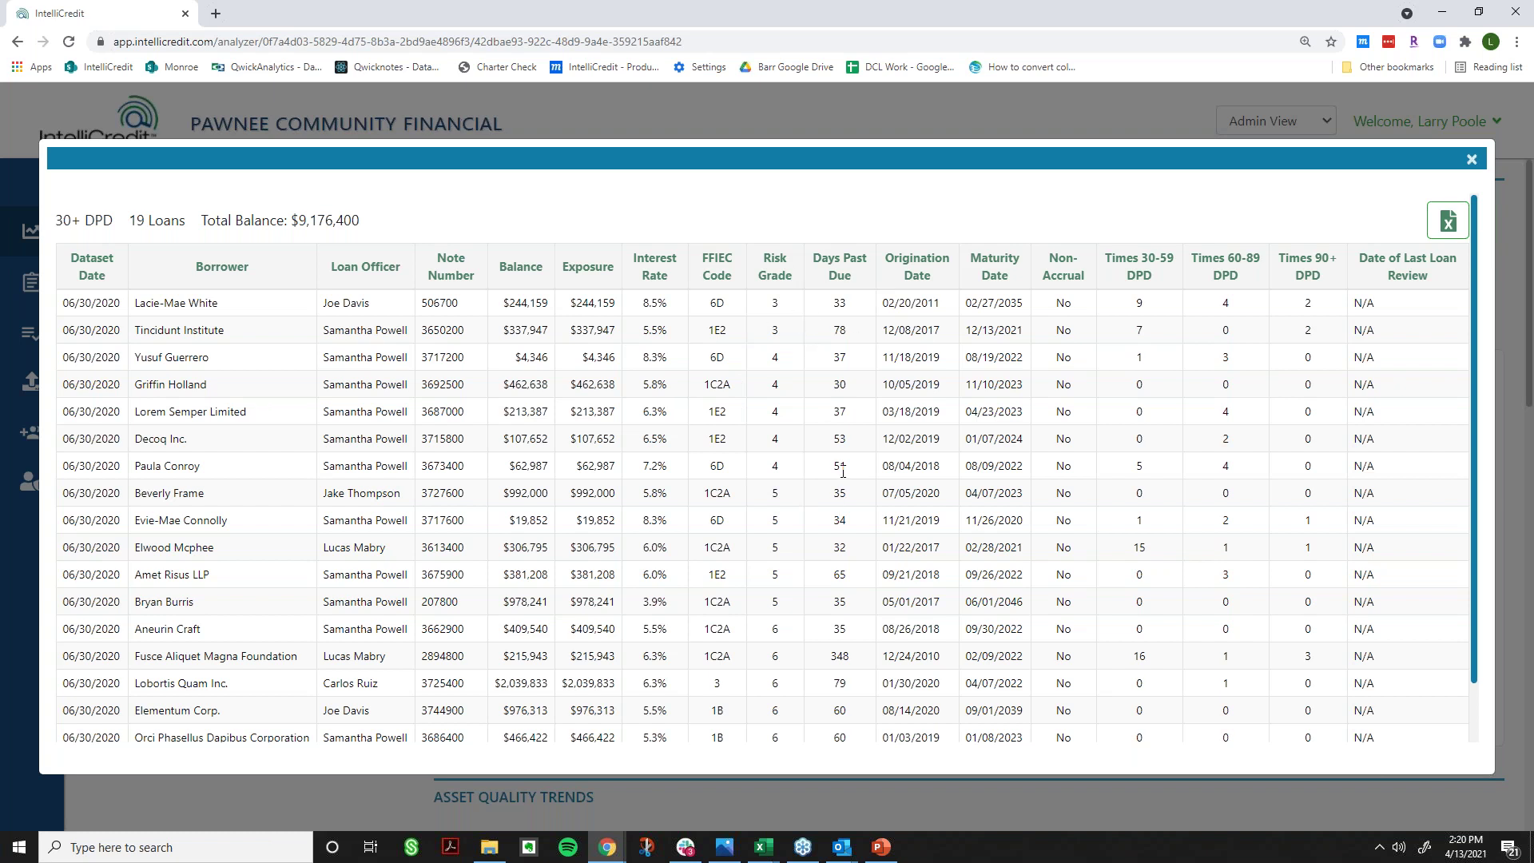
pyautogui.click(1471, 159)
# - Hide the Pass and Weak Pass series in the Distribution chart, then scroll back to the top
pyautogui.scroll(-10, 1246, 583)
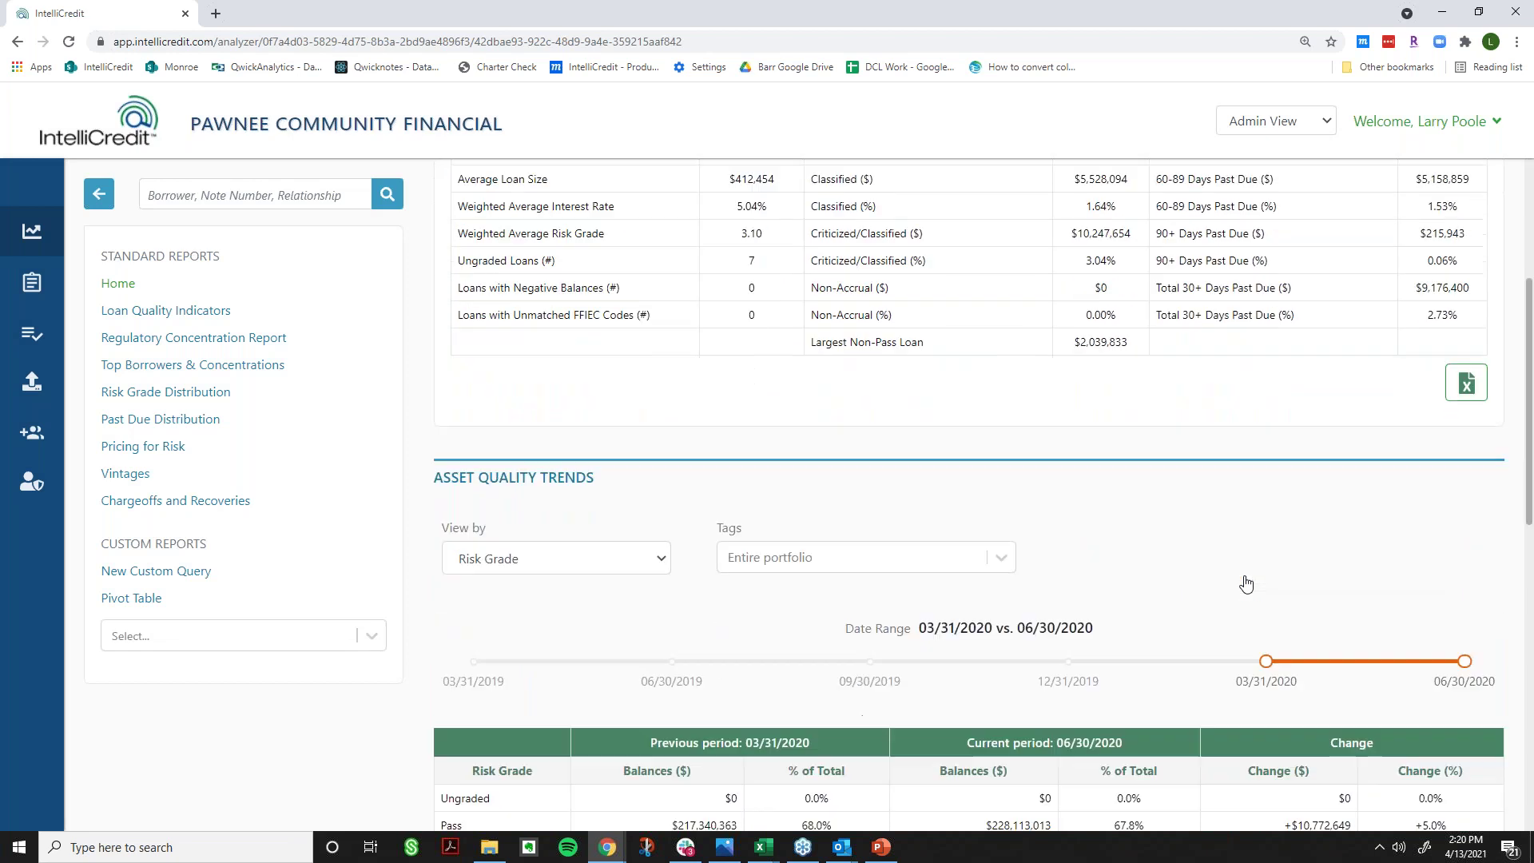
pyautogui.scroll(-4, 1245, 582)
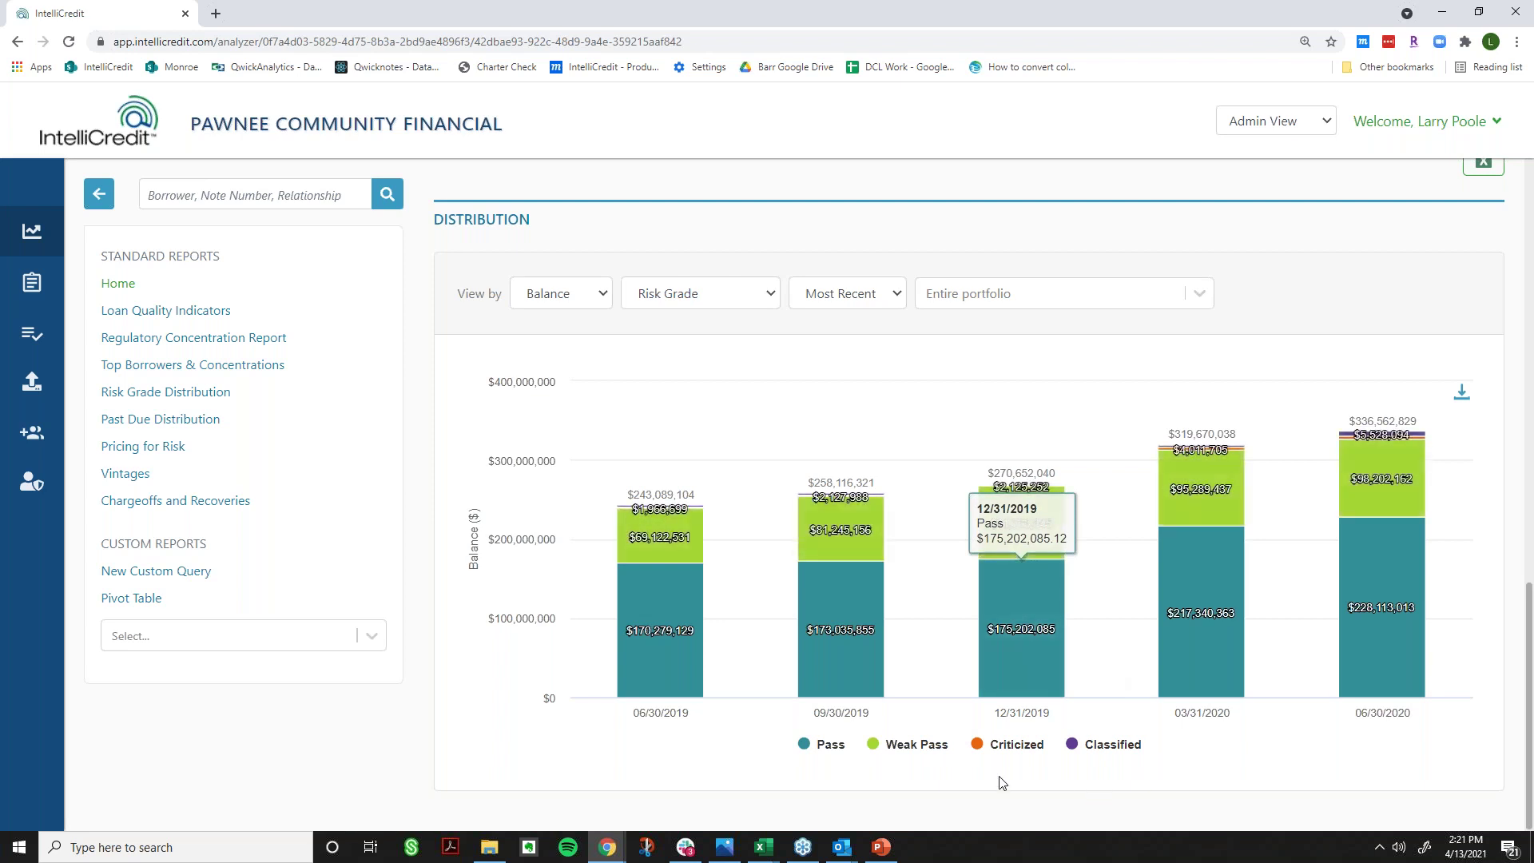
pyautogui.click(823, 744)
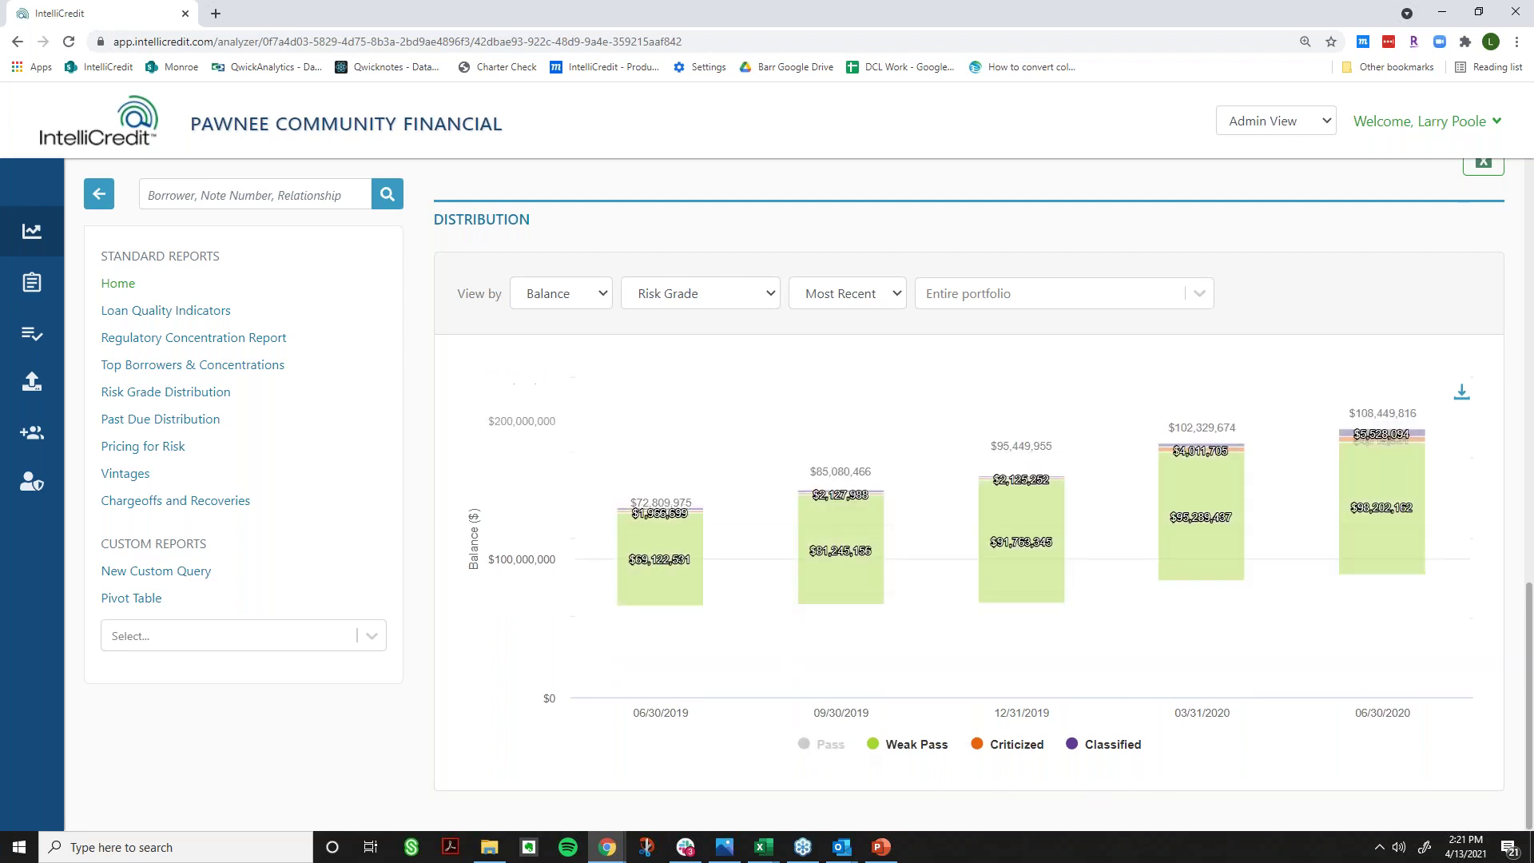
pyautogui.click(874, 748)
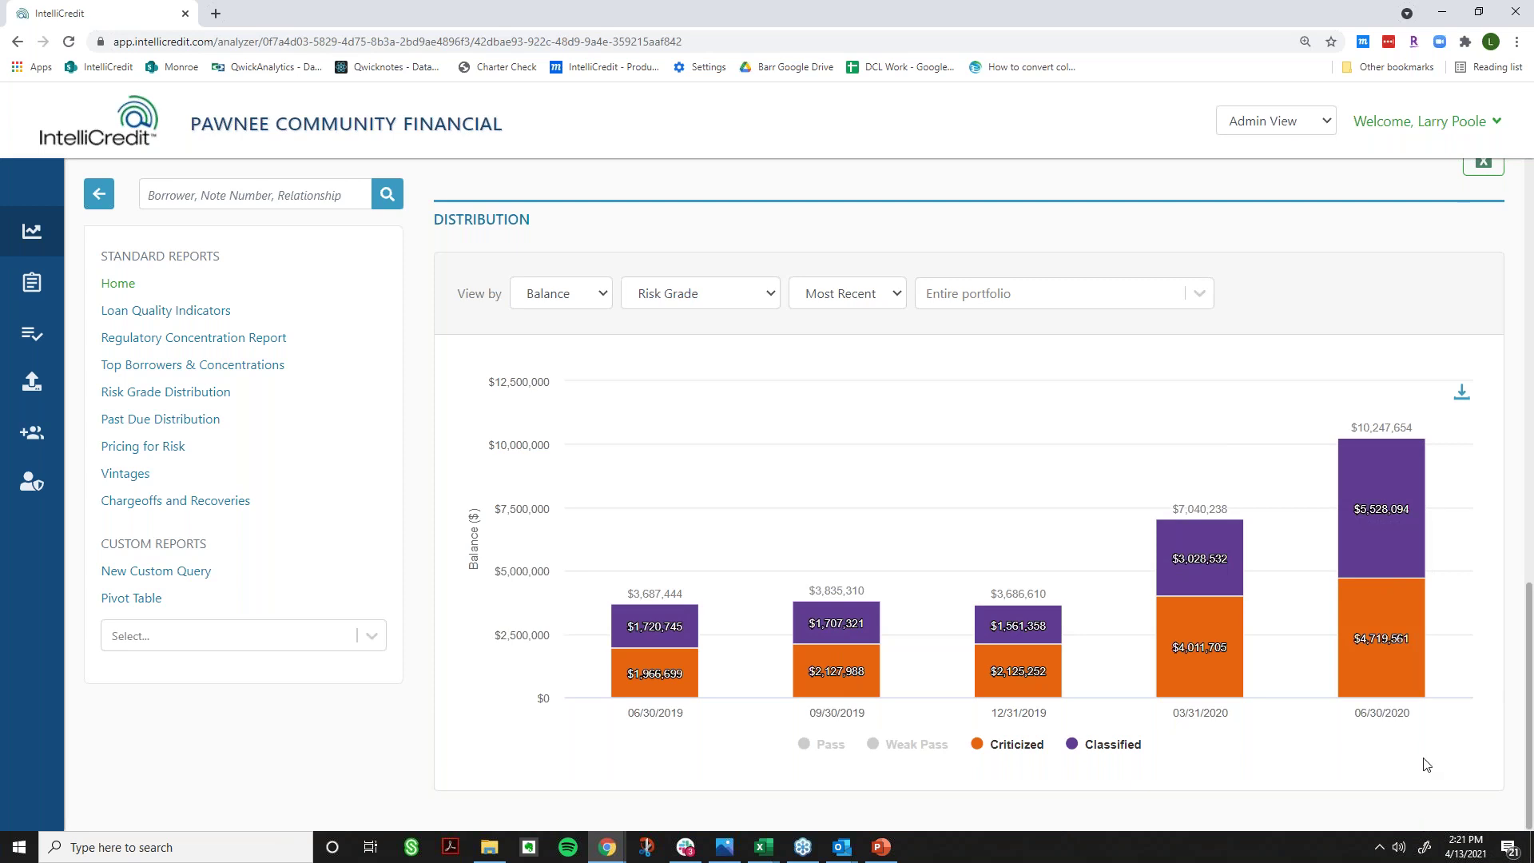
pyautogui.scroll(5, 1428, 759)
pyautogui.scroll(10, 1428, 759)
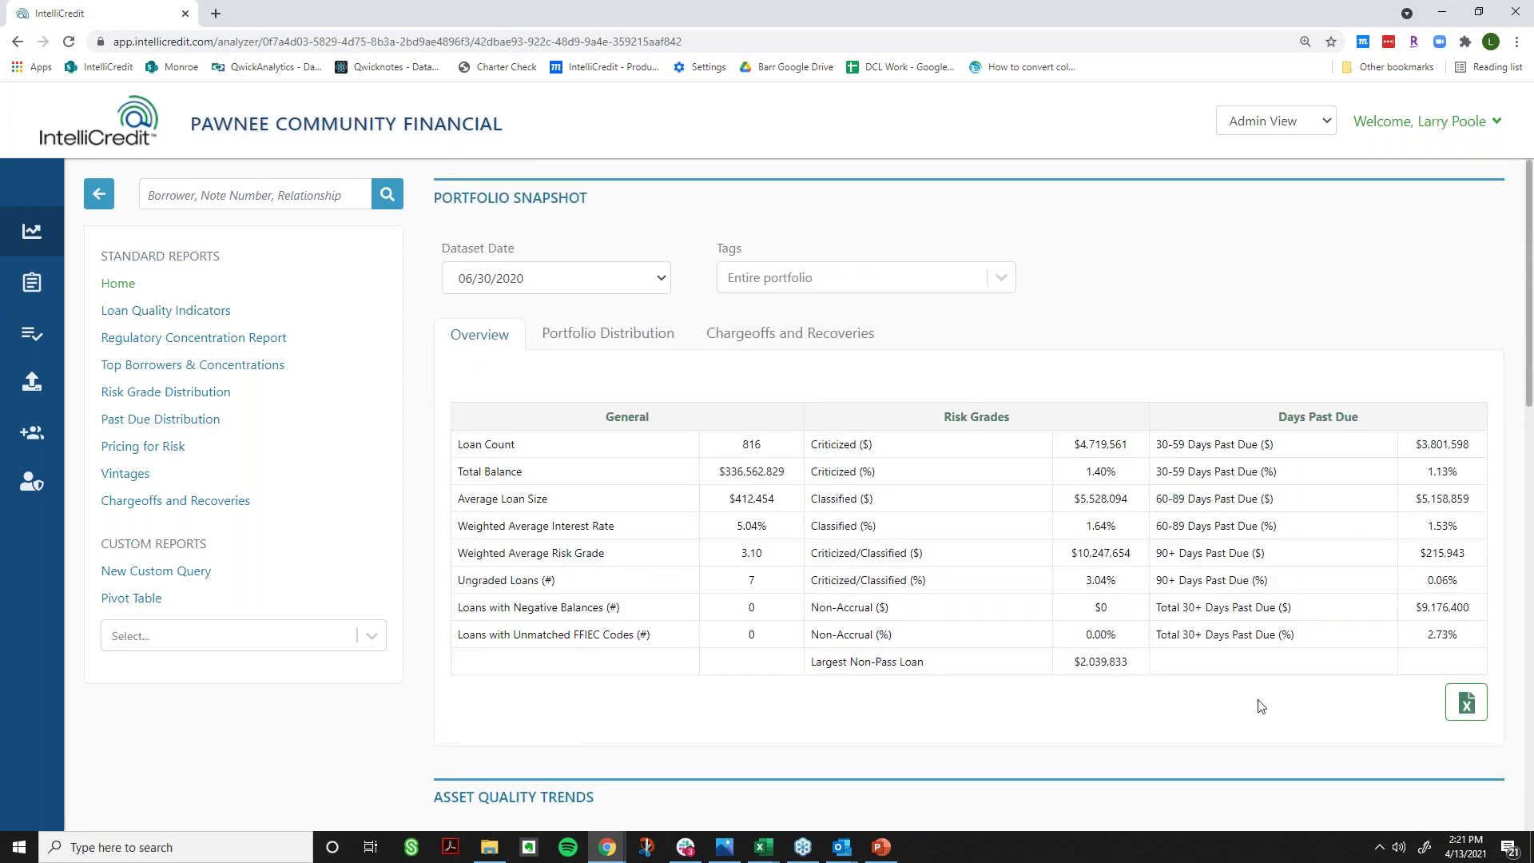
pyautogui.scroll(-8, 1261, 706)
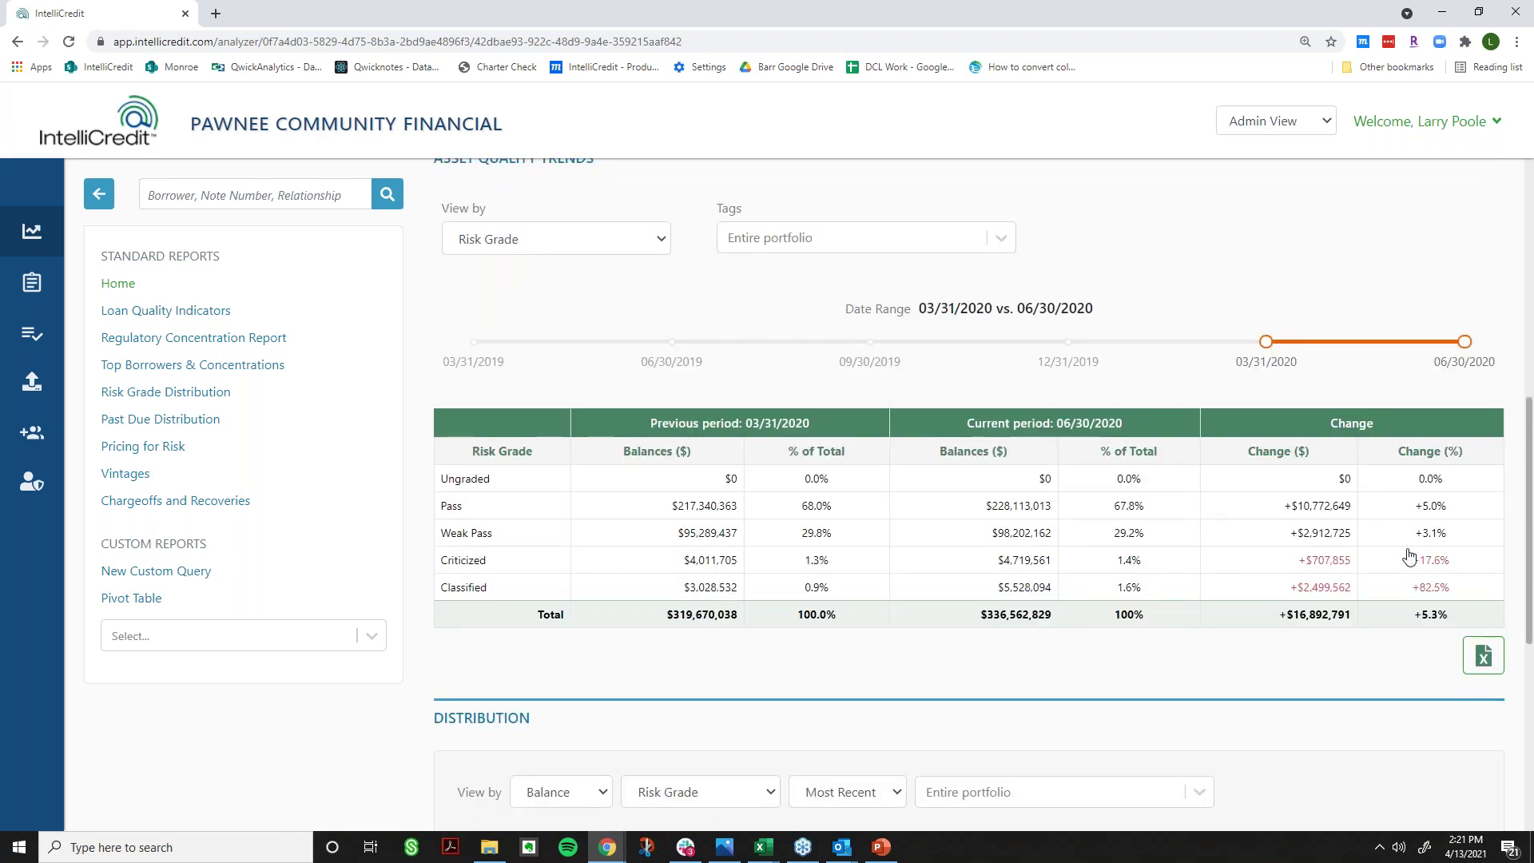
pyautogui.scroll(8, 1398, 629)
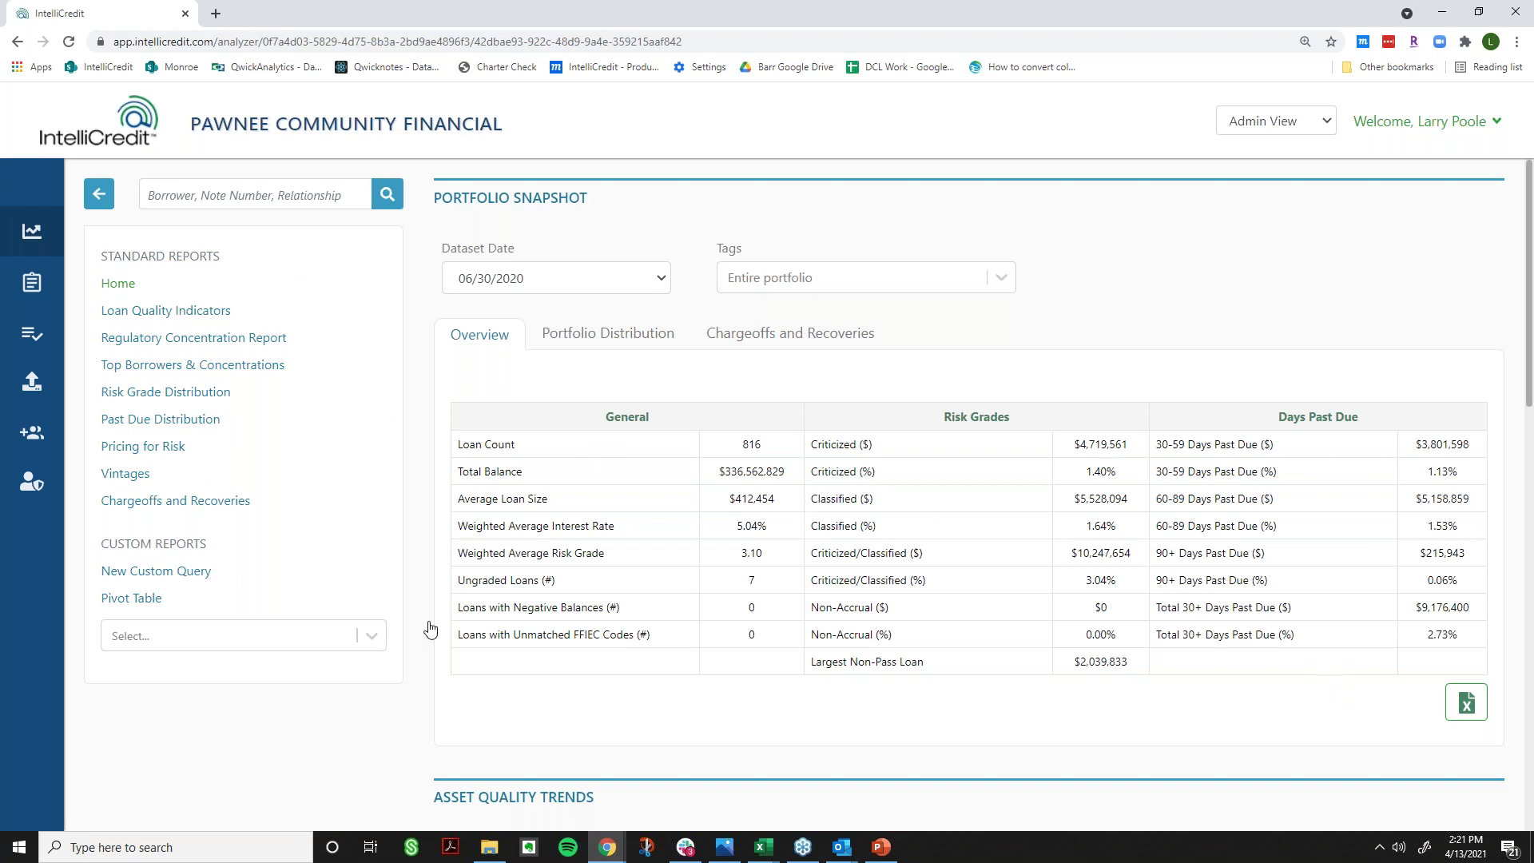
# - Open the Risk Grade Distribution report, zoom out, and briefly view the 1A1 grade 4 loans
pyautogui.click(156, 399)
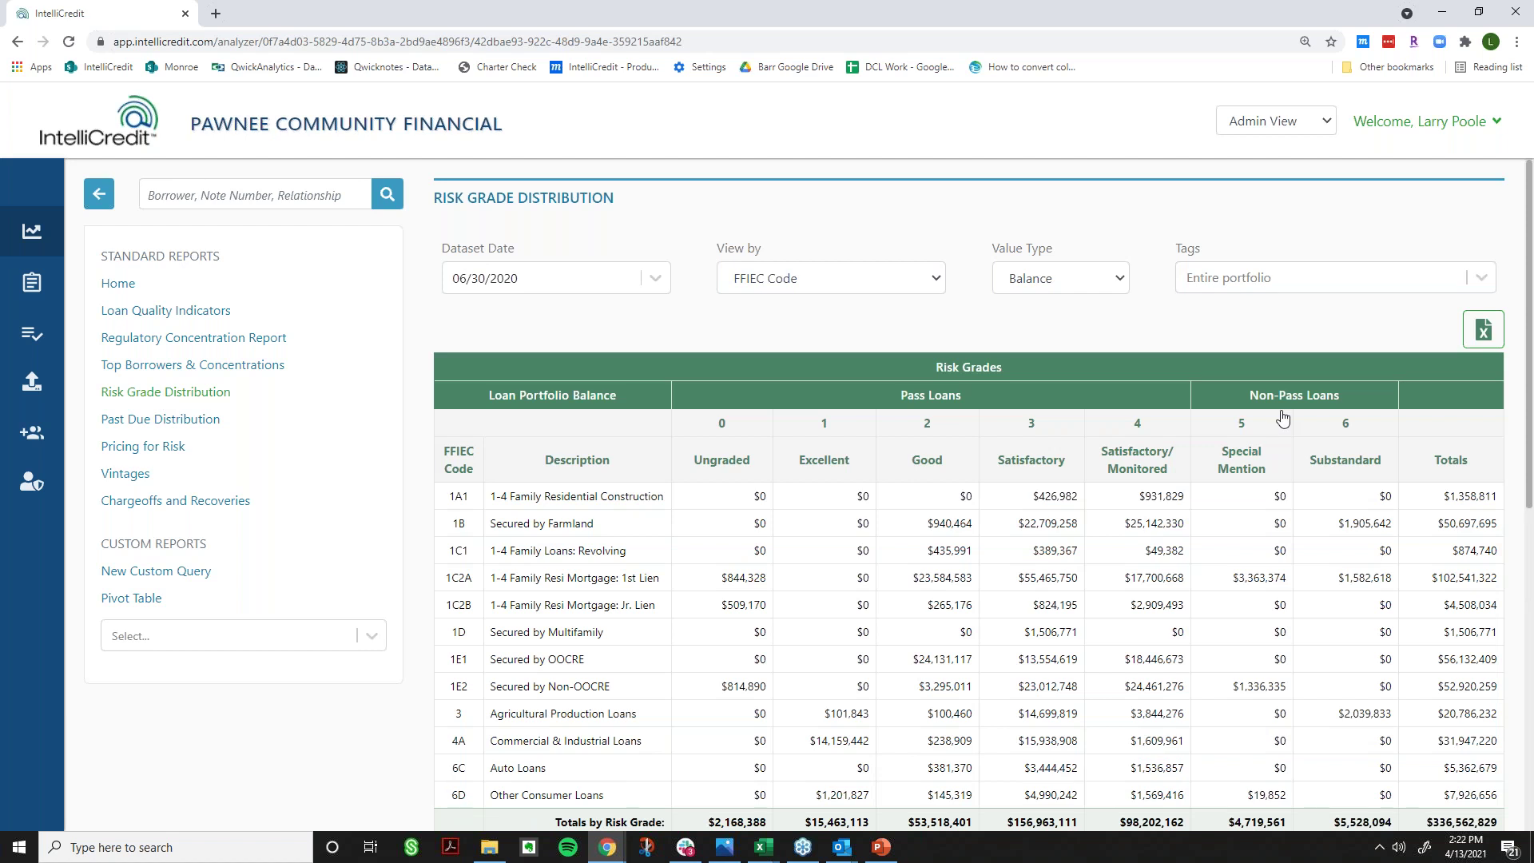
pyautogui.hotkey('ctrl', '-')
pyautogui.hotkey('ctrl', '-')
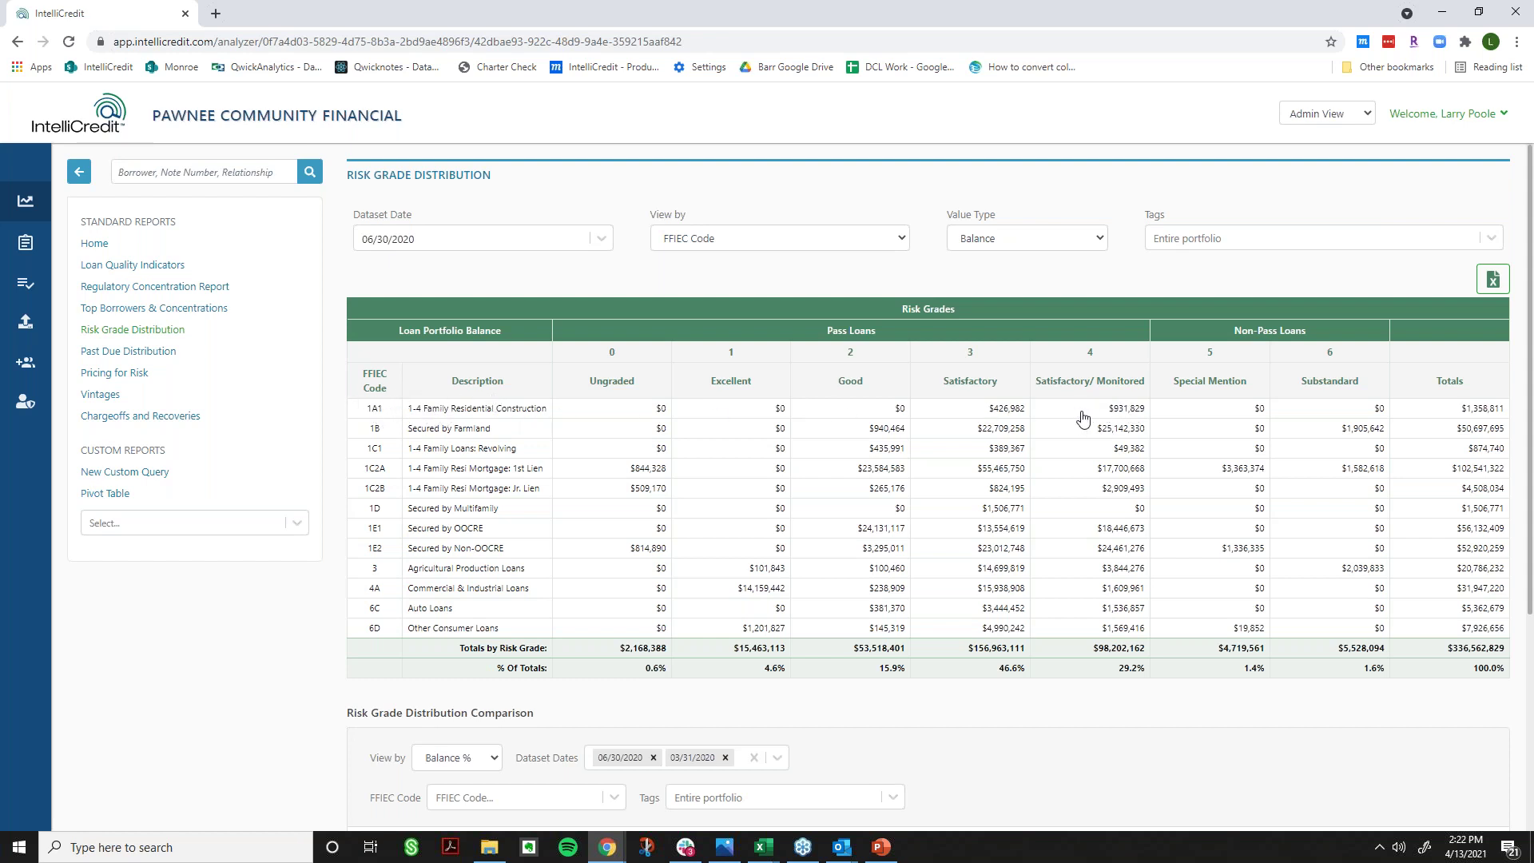
pyautogui.click(1123, 409)
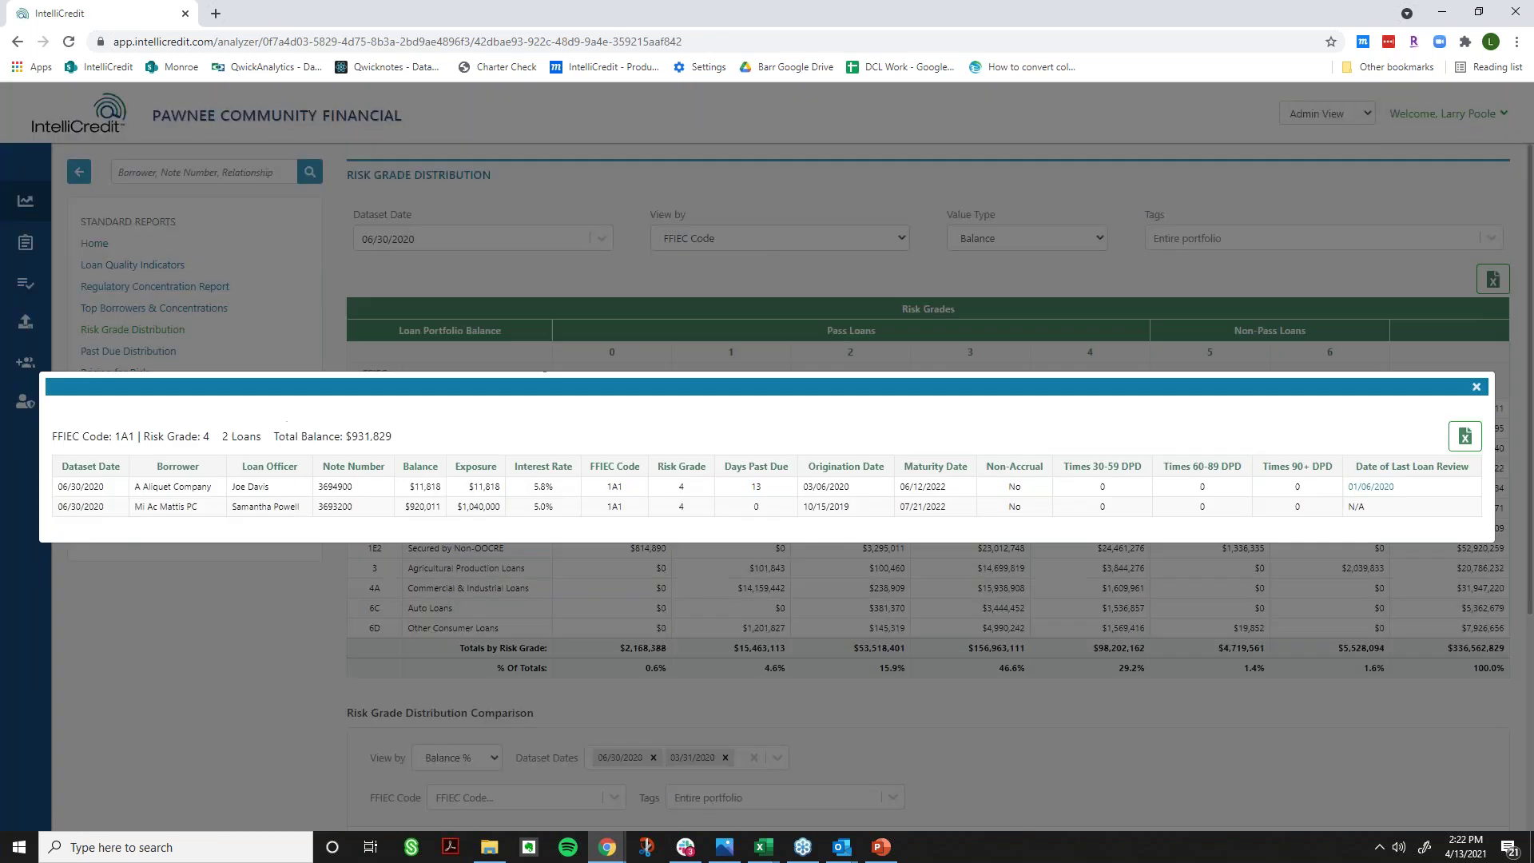
pyautogui.click(1477, 388)
# - Swap 06/30/2020 for 09/30/2019 in Dataset Dates so the migration chart redraws
pyautogui.scroll(-3, 1272, 628)
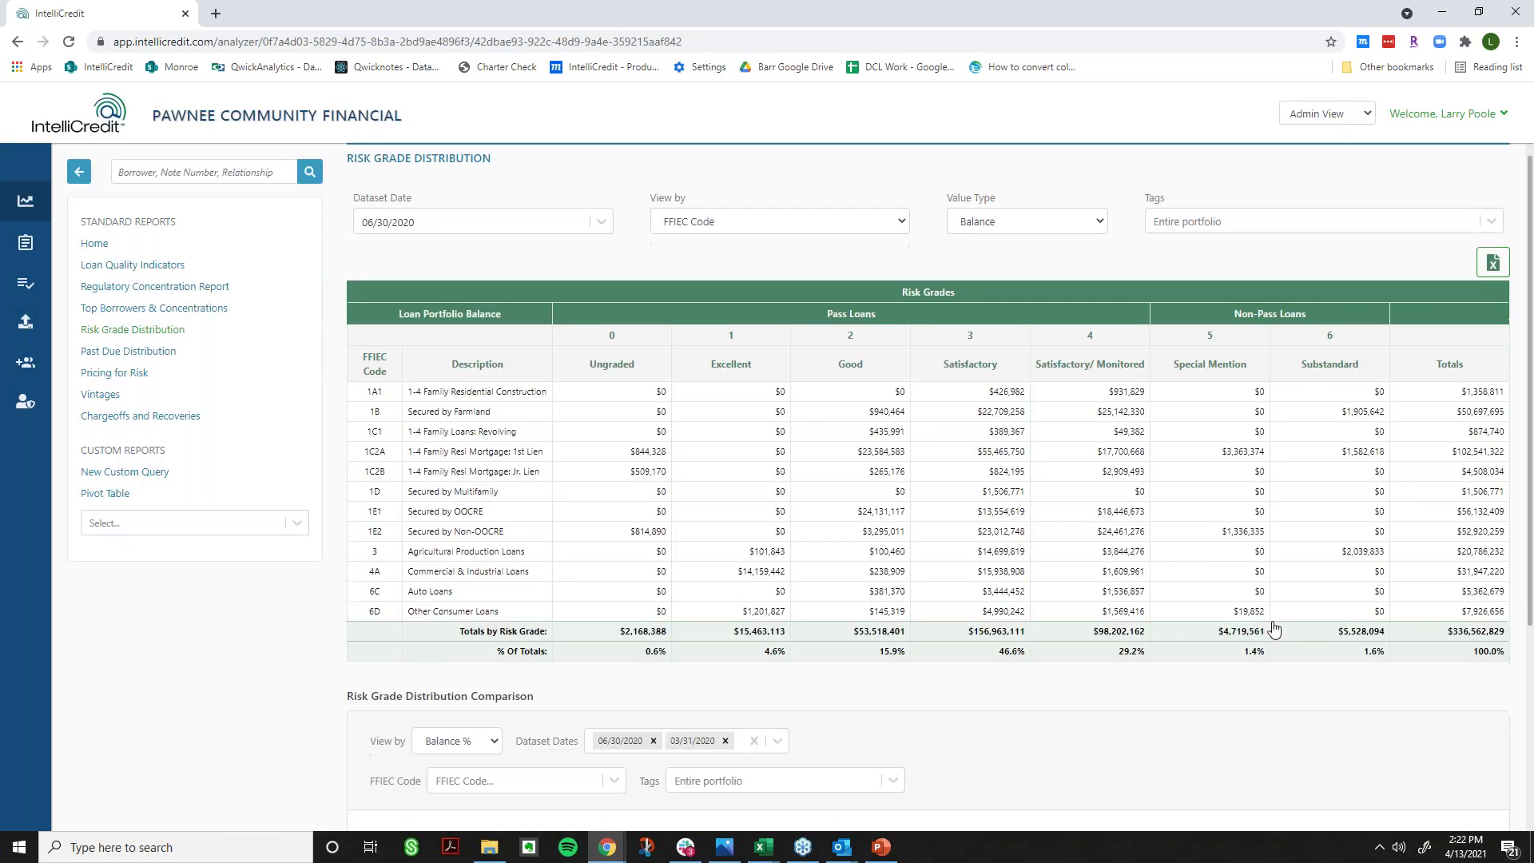
pyautogui.scroll(-1, 1274, 630)
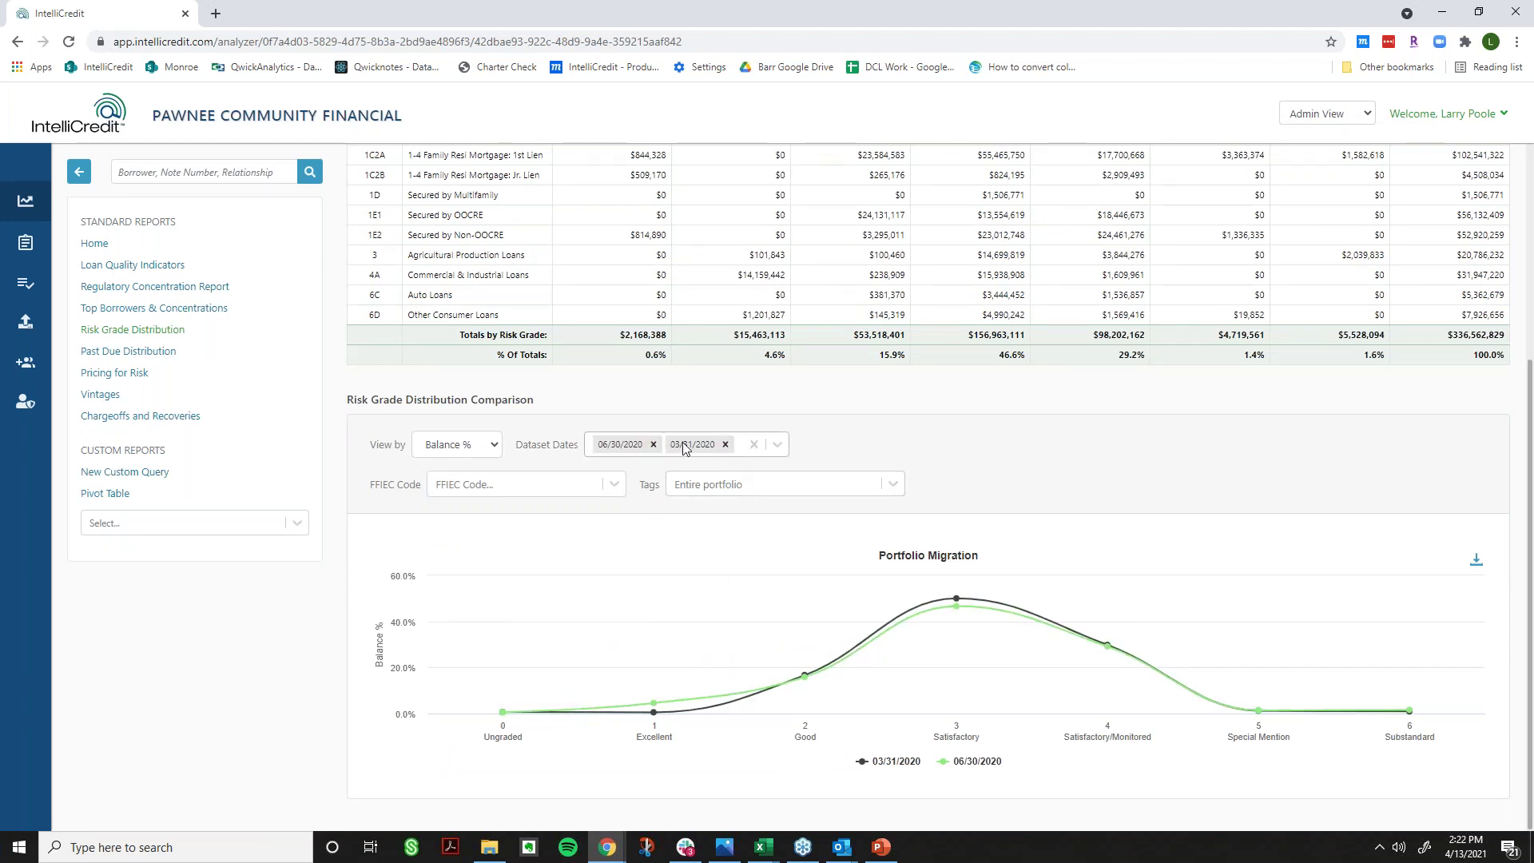
pyautogui.click(653, 445)
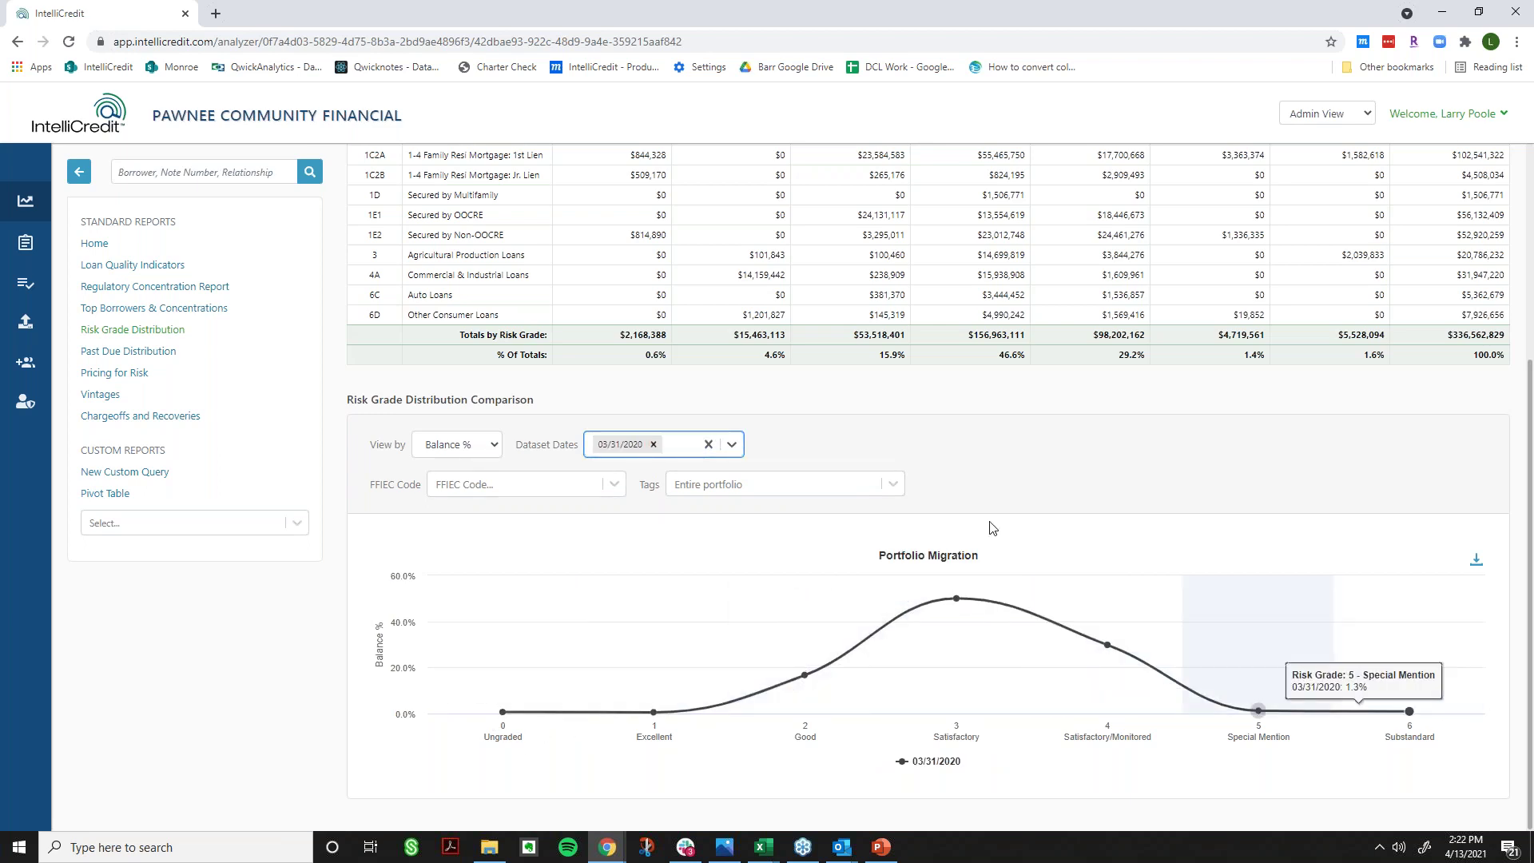
pyautogui.click(732, 444)
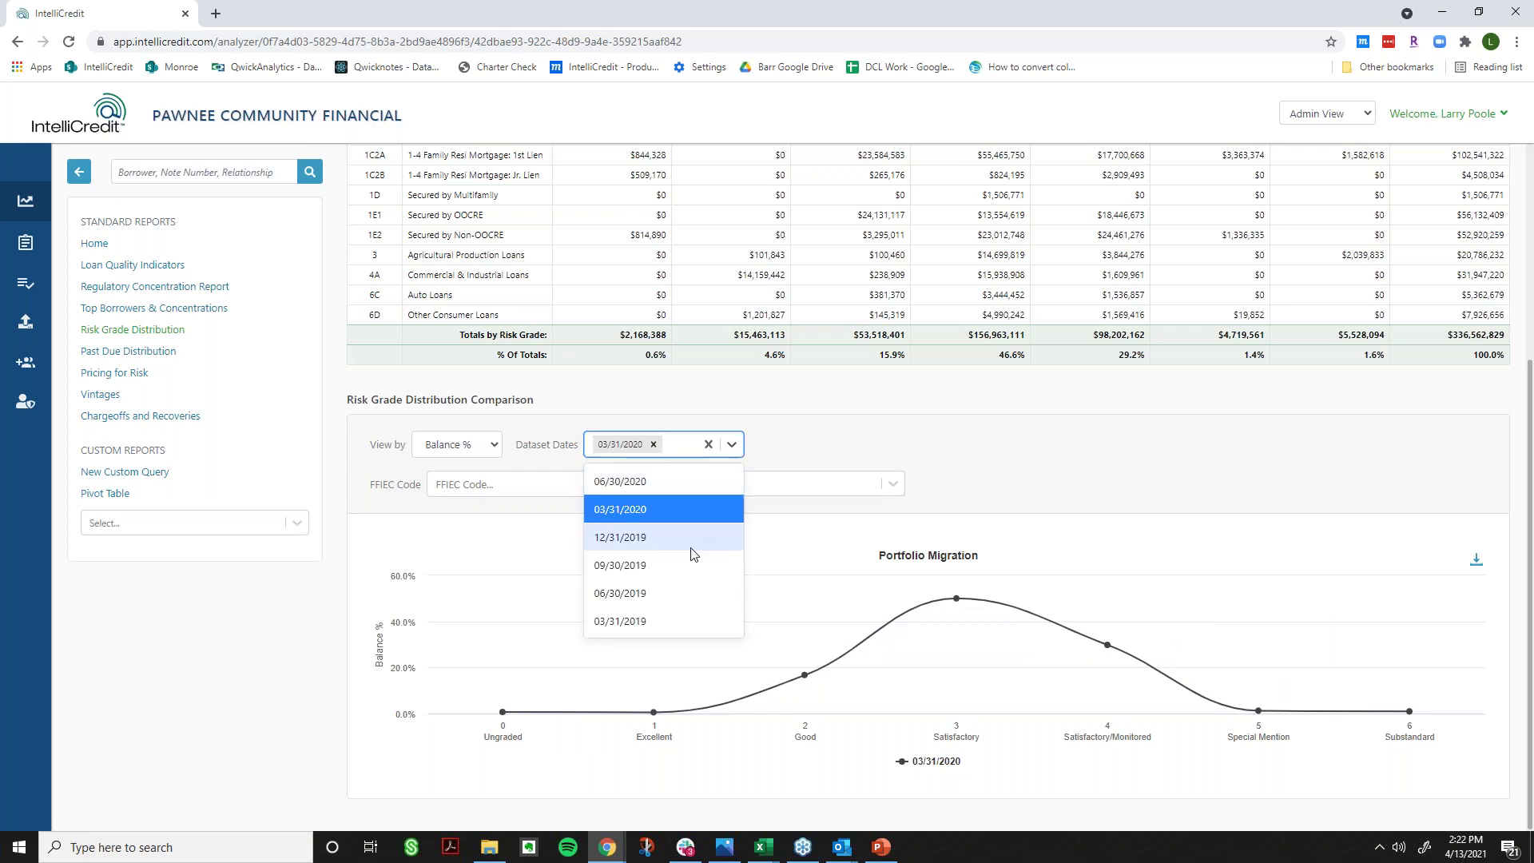
pyautogui.click(661, 573)
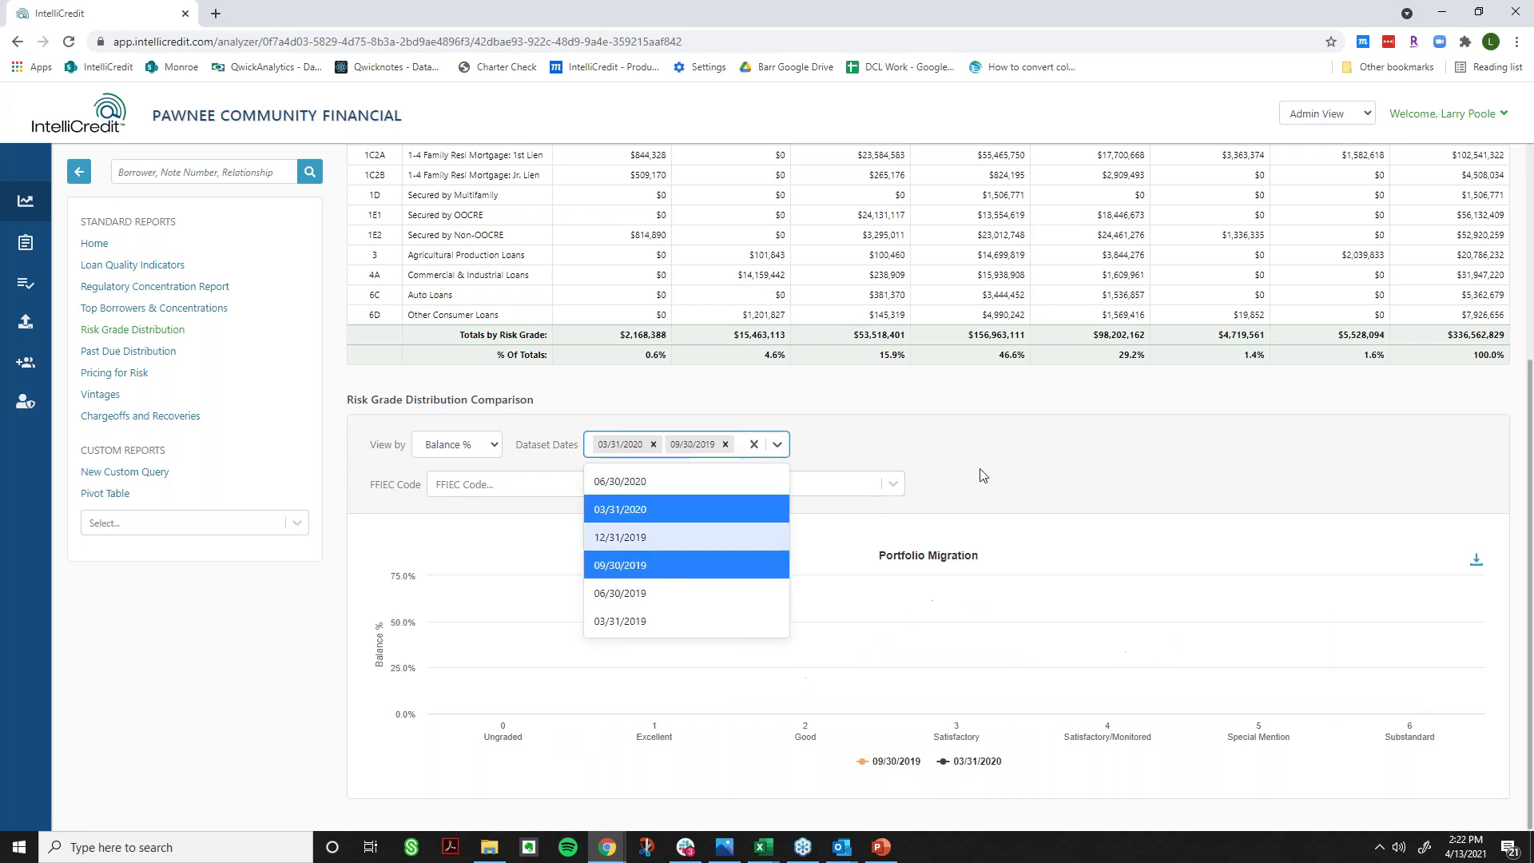
pyautogui.click(917, 809)
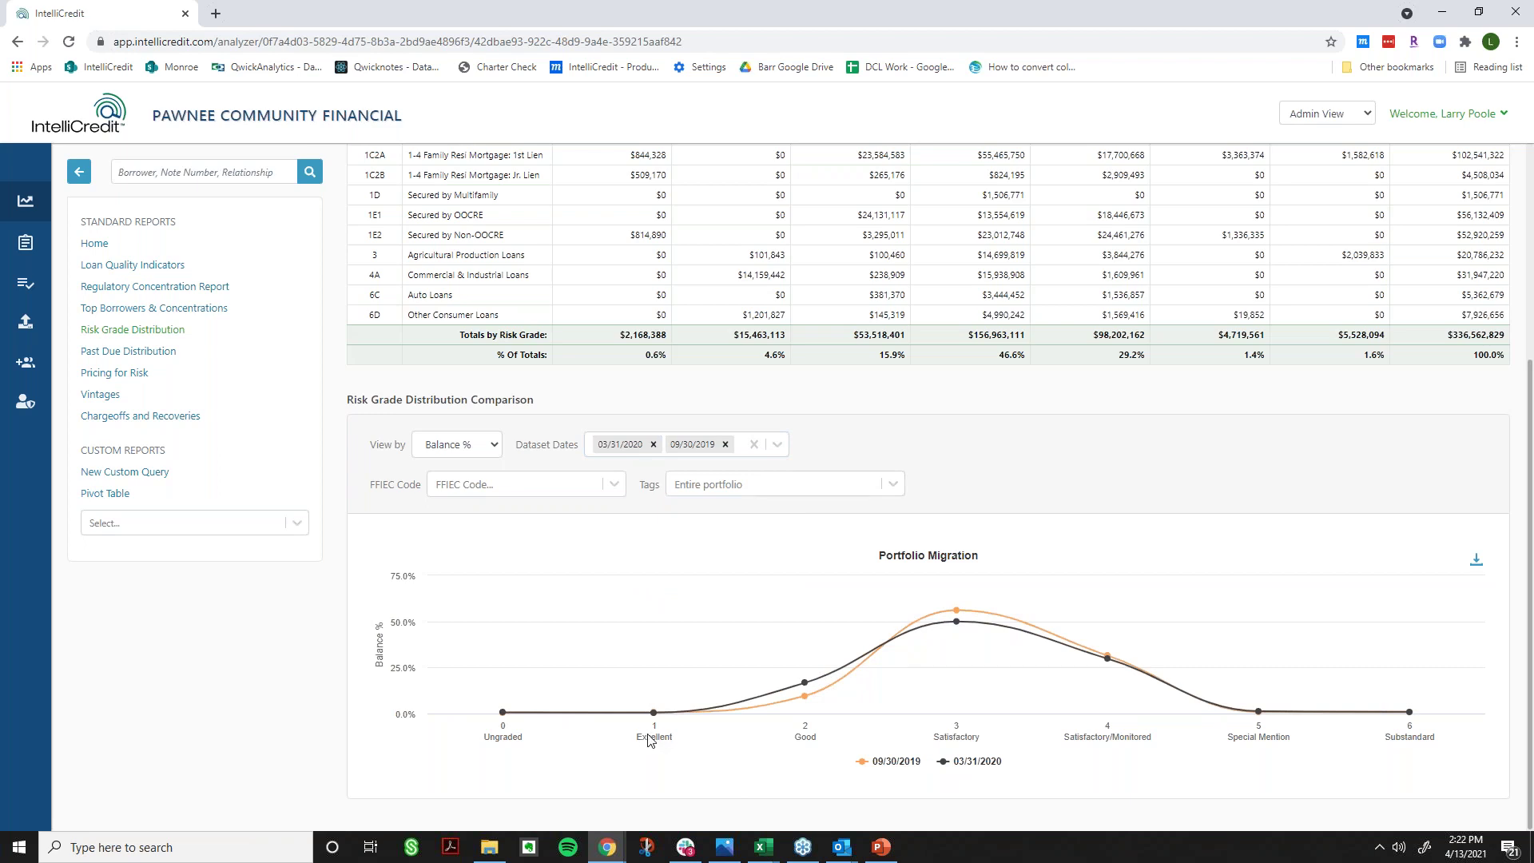
# - Inspect the redrawn migration chart's grade values and open the FFIEC Code list
pyautogui.moveTo(1084, 651)
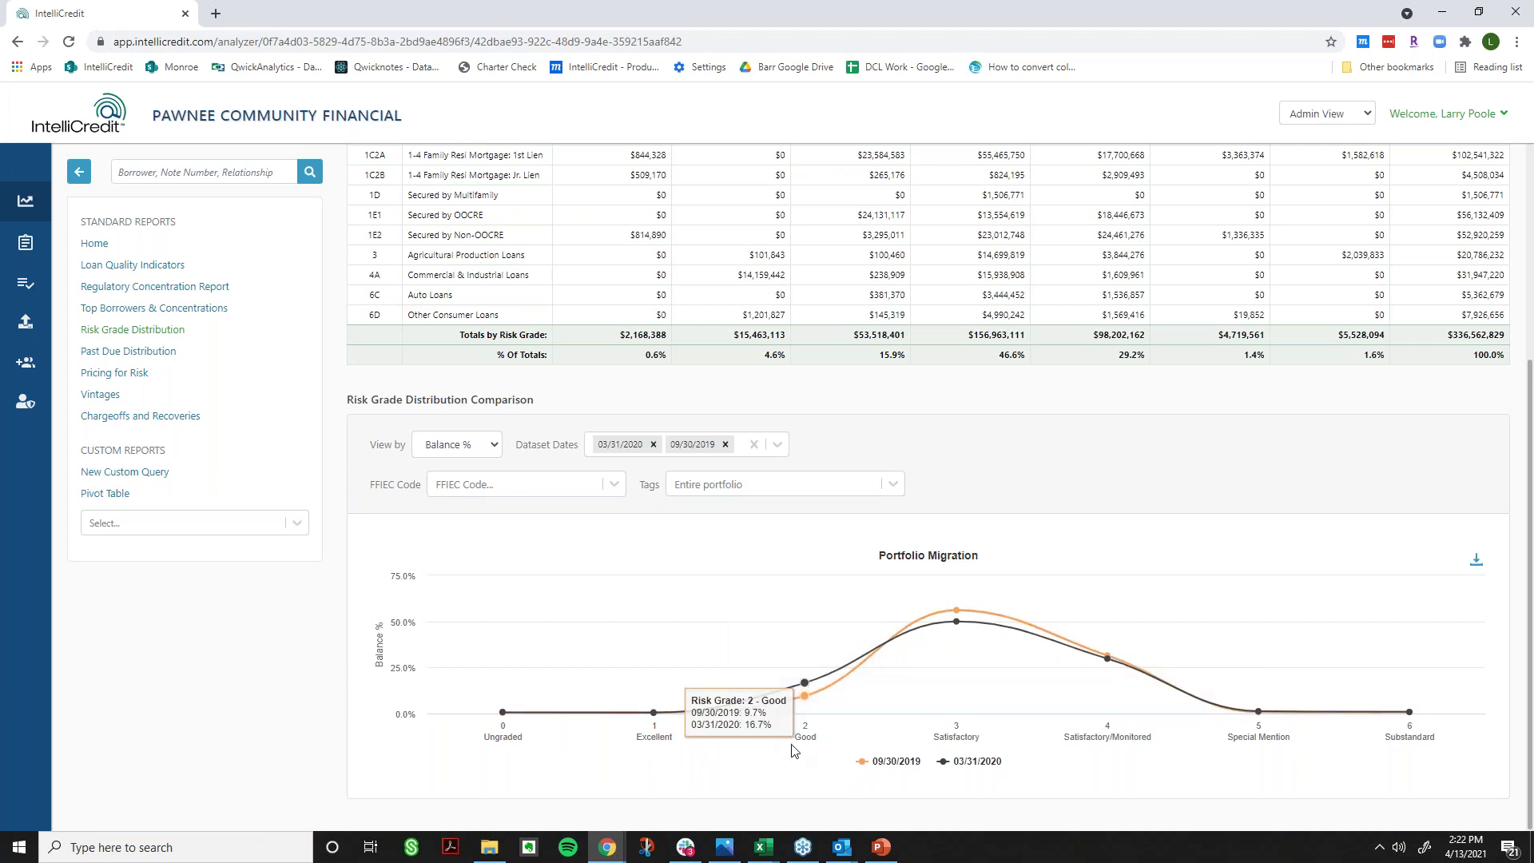
pyautogui.moveTo(927, 678)
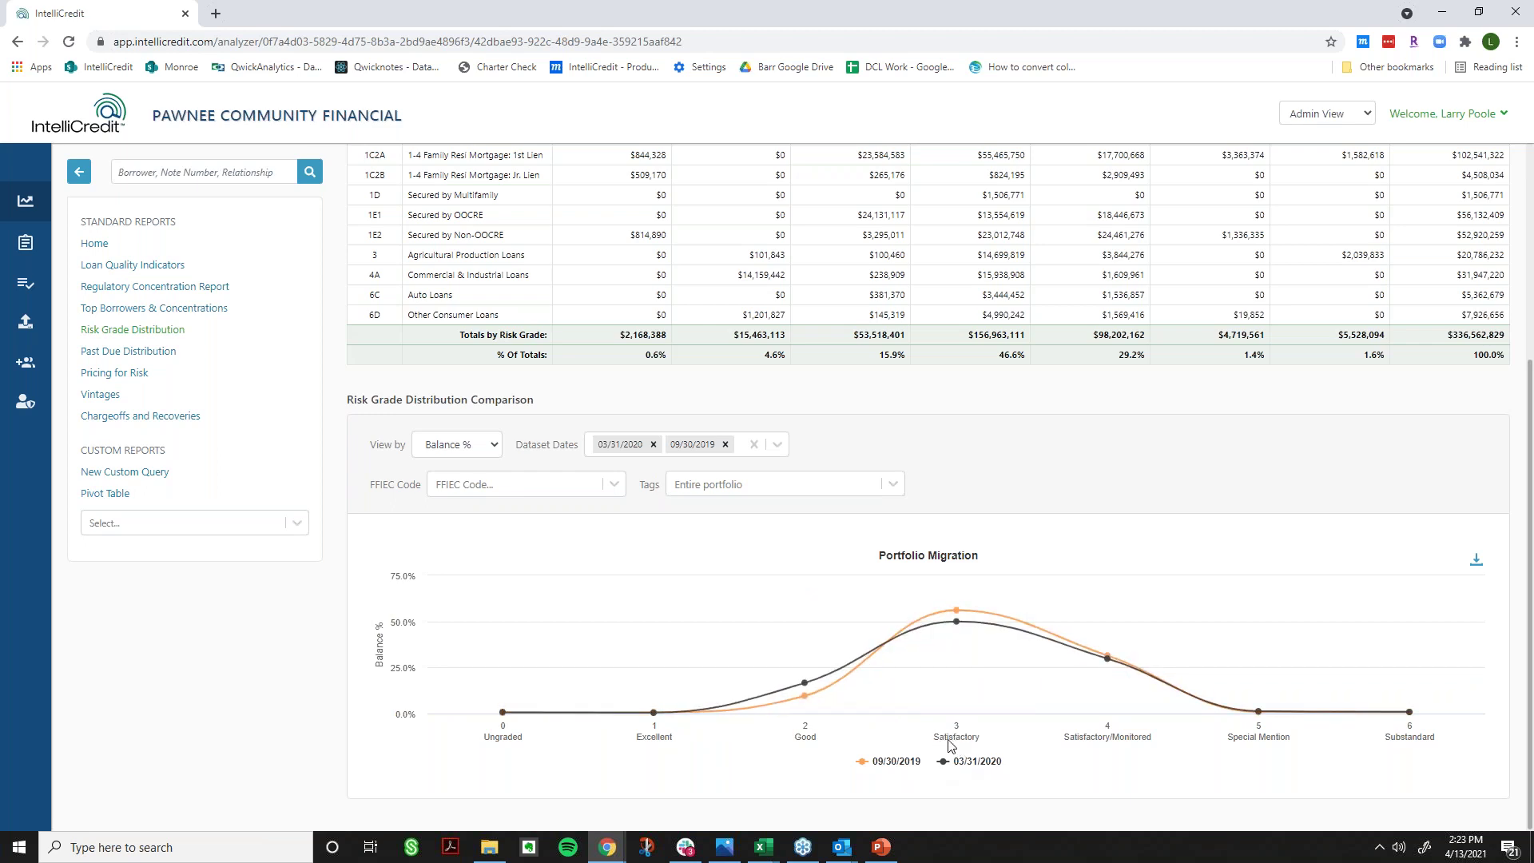
pyautogui.moveTo(970, 656)
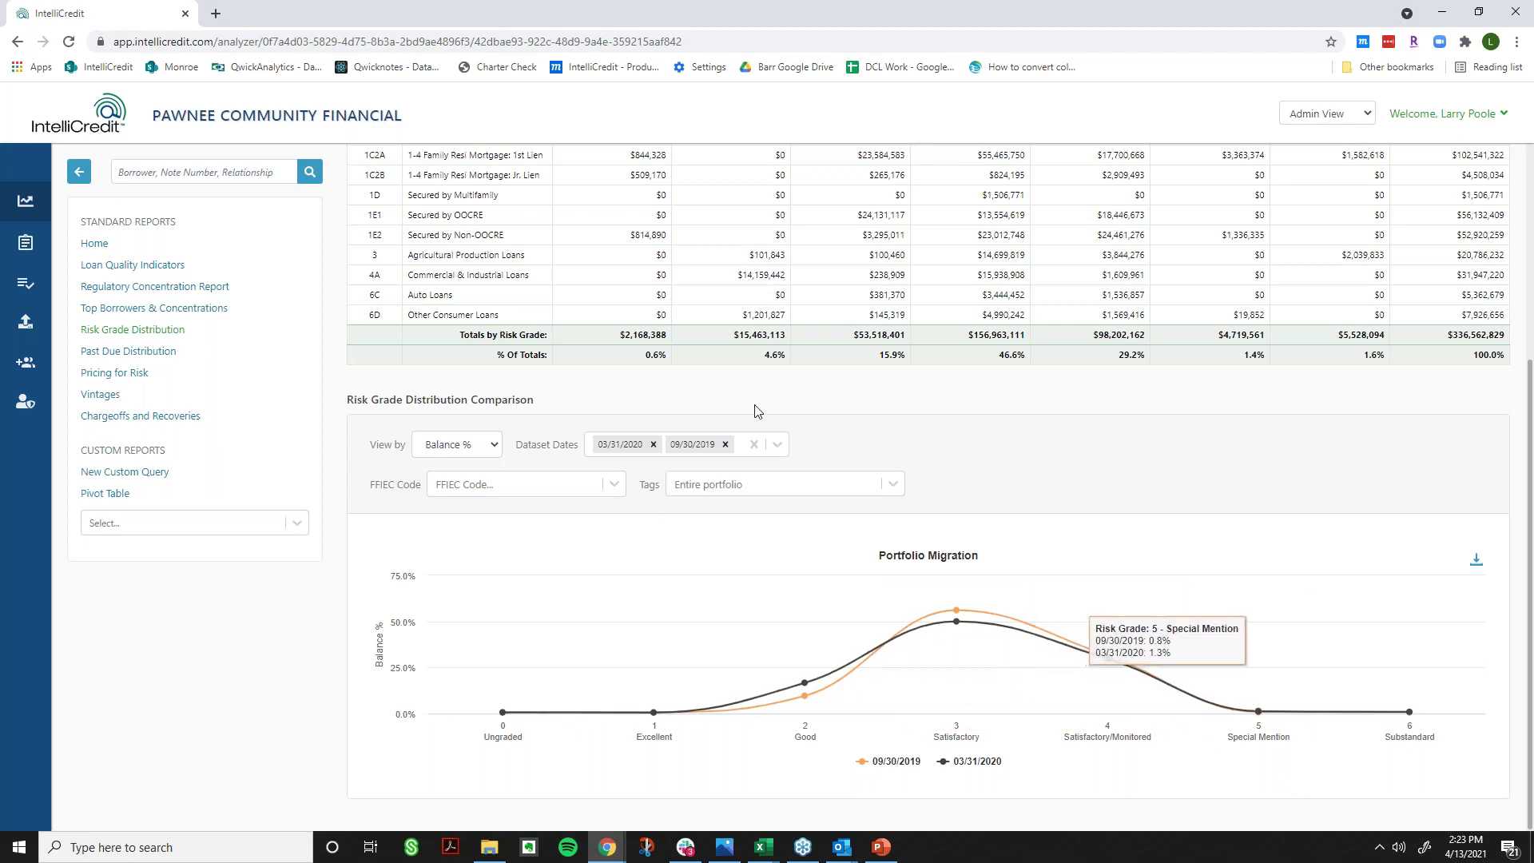
pyautogui.click(610, 489)
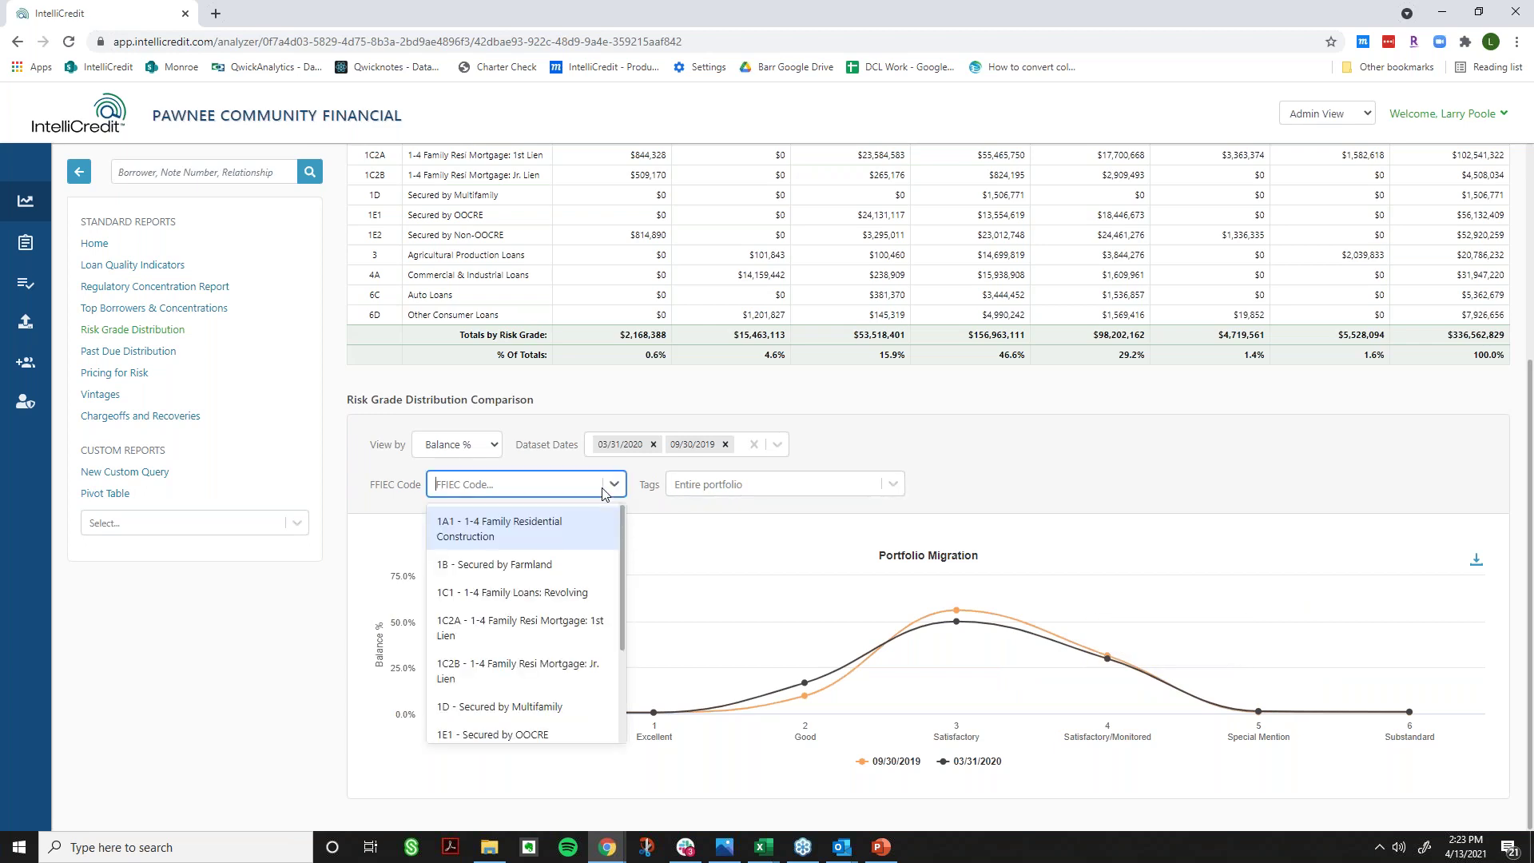
# - Filter the Portfolio Migration chart to FFIEC code 1A1
pyautogui.click(557, 536)
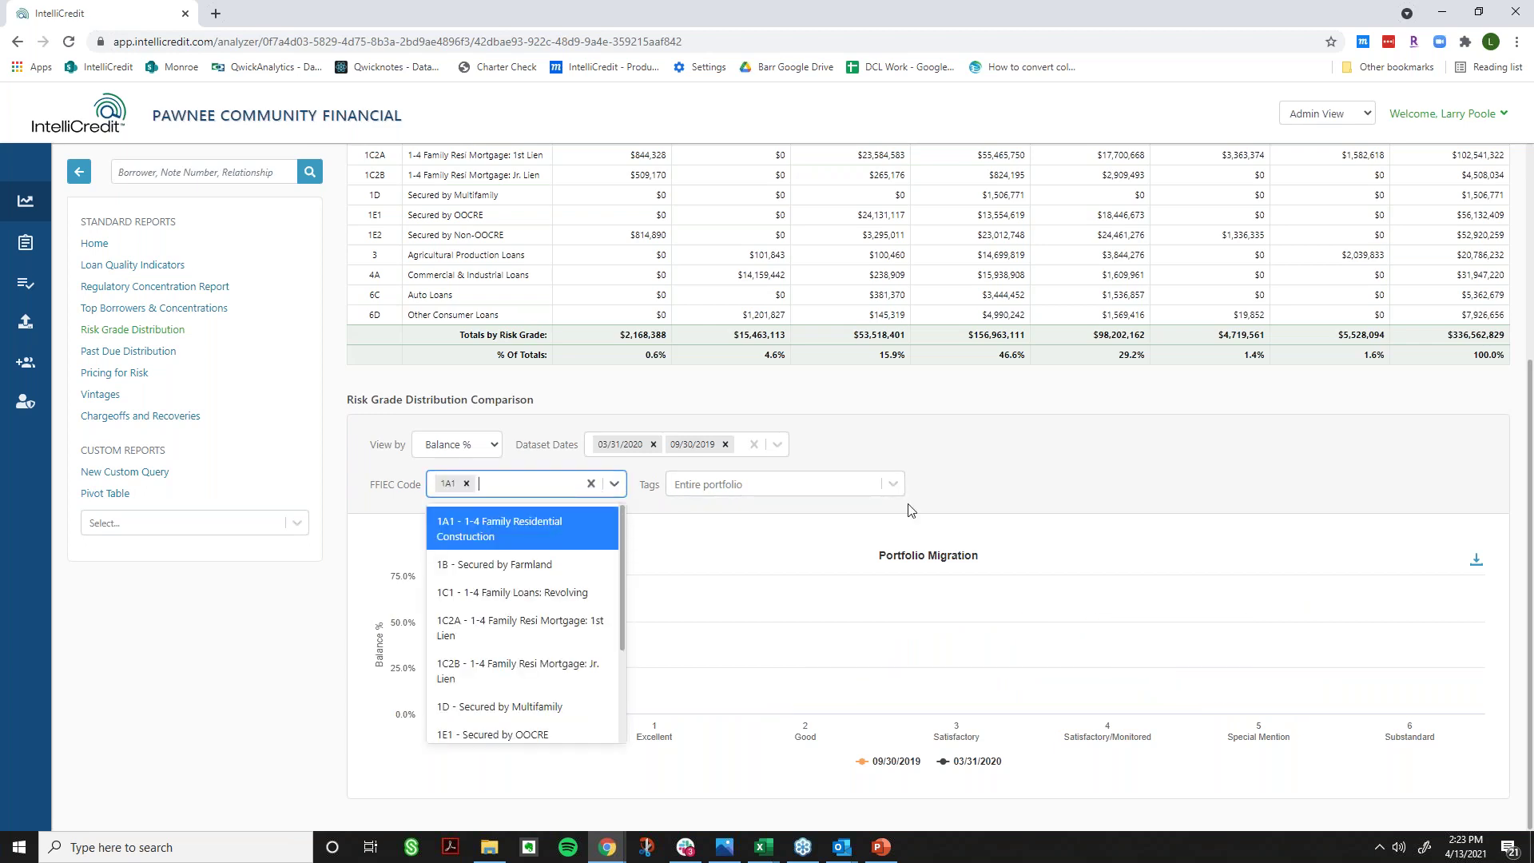
pyautogui.click(1313, 488)
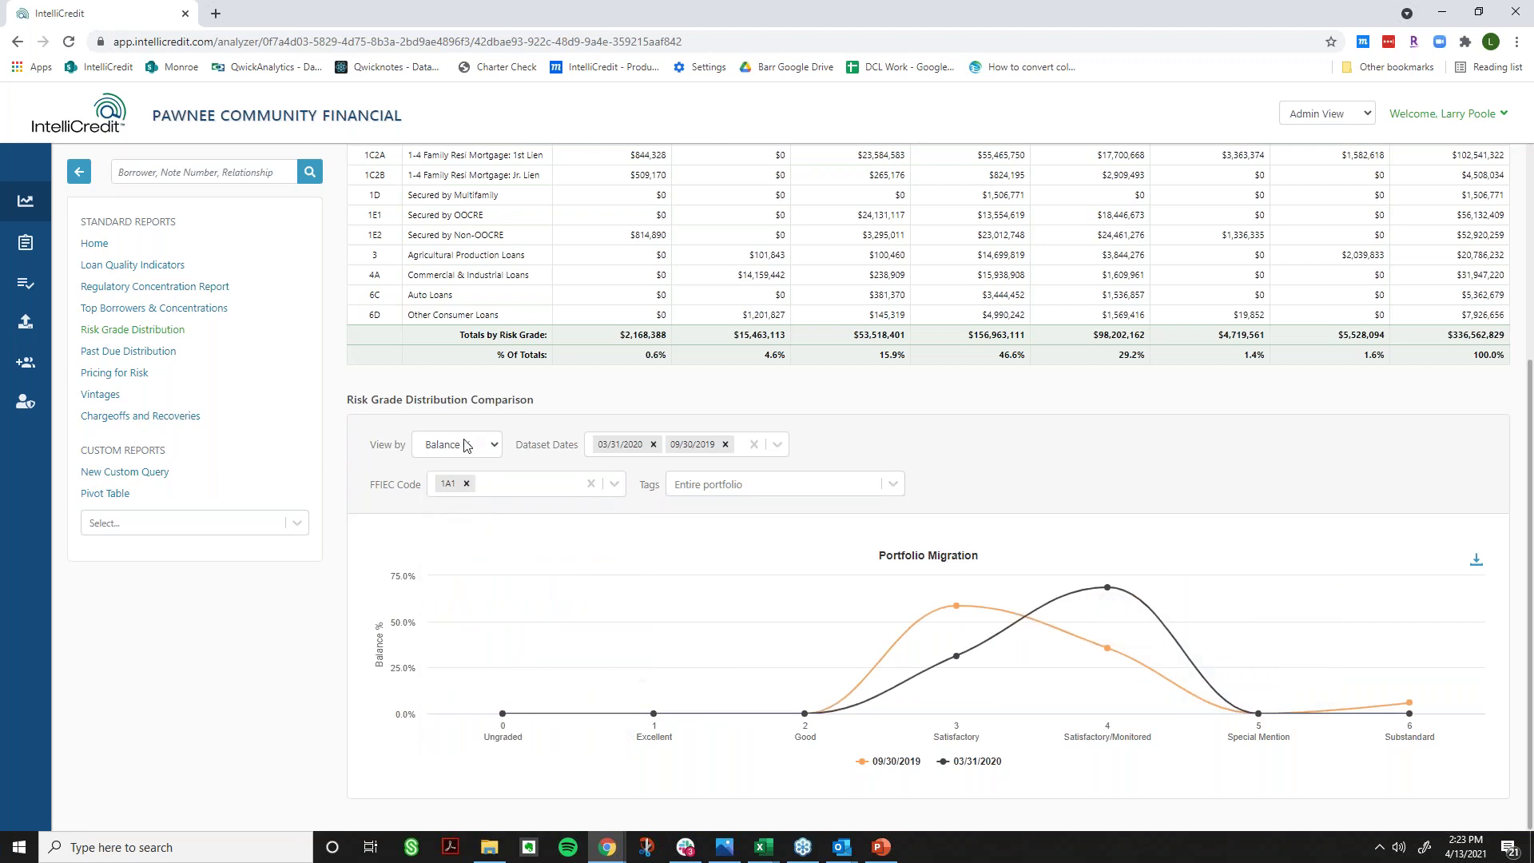
pyautogui.click(614, 493)
pyautogui.click(1080, 476)
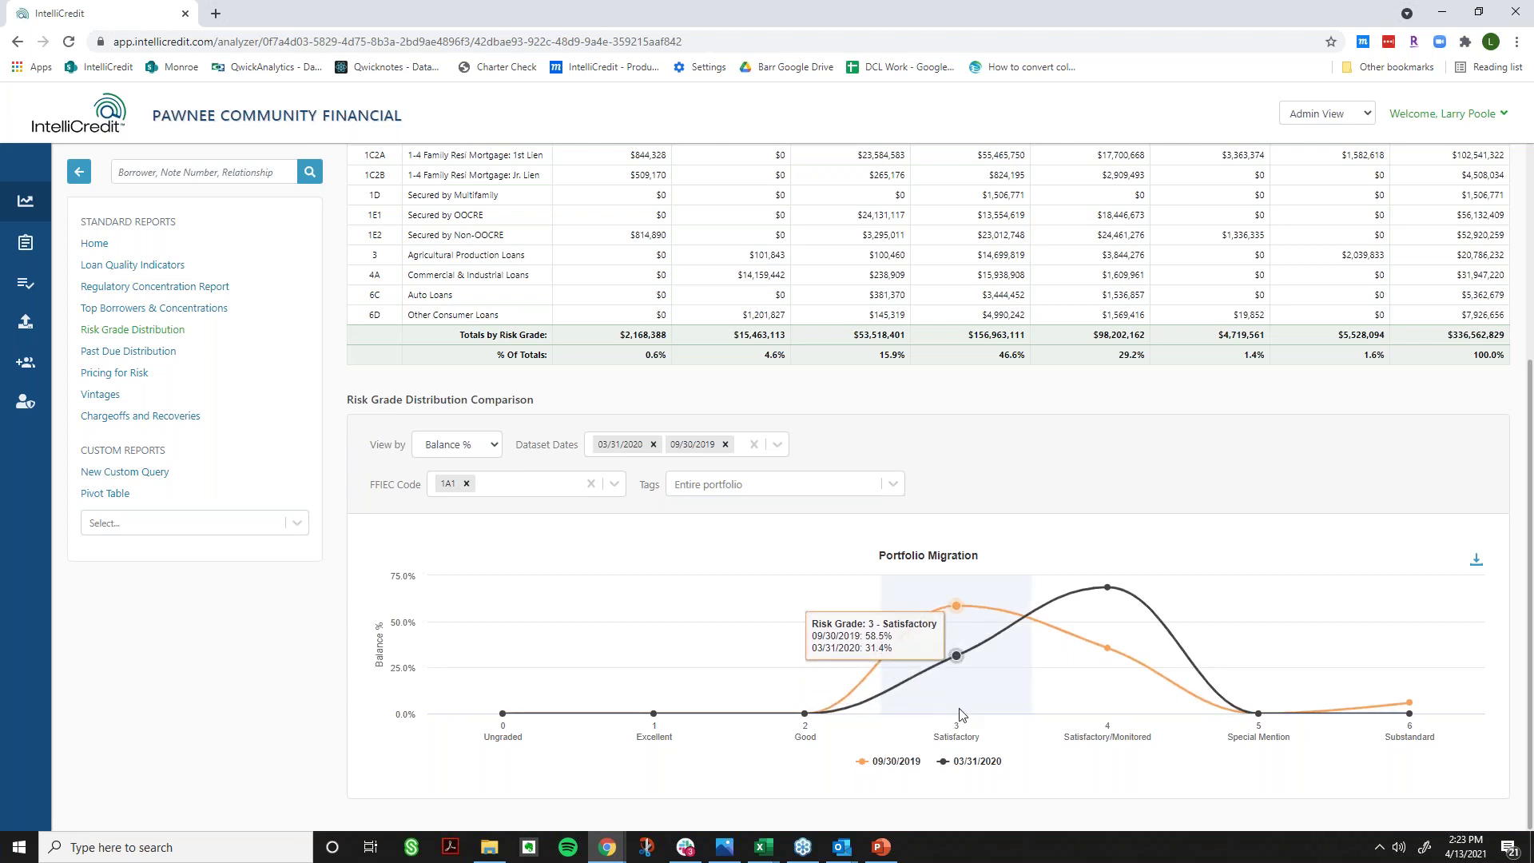
# - List the 1A1 grade 4 loans, highlight the second loan's $1,040,000 exposure, then close the list
pyautogui.moveTo(1114, 588)
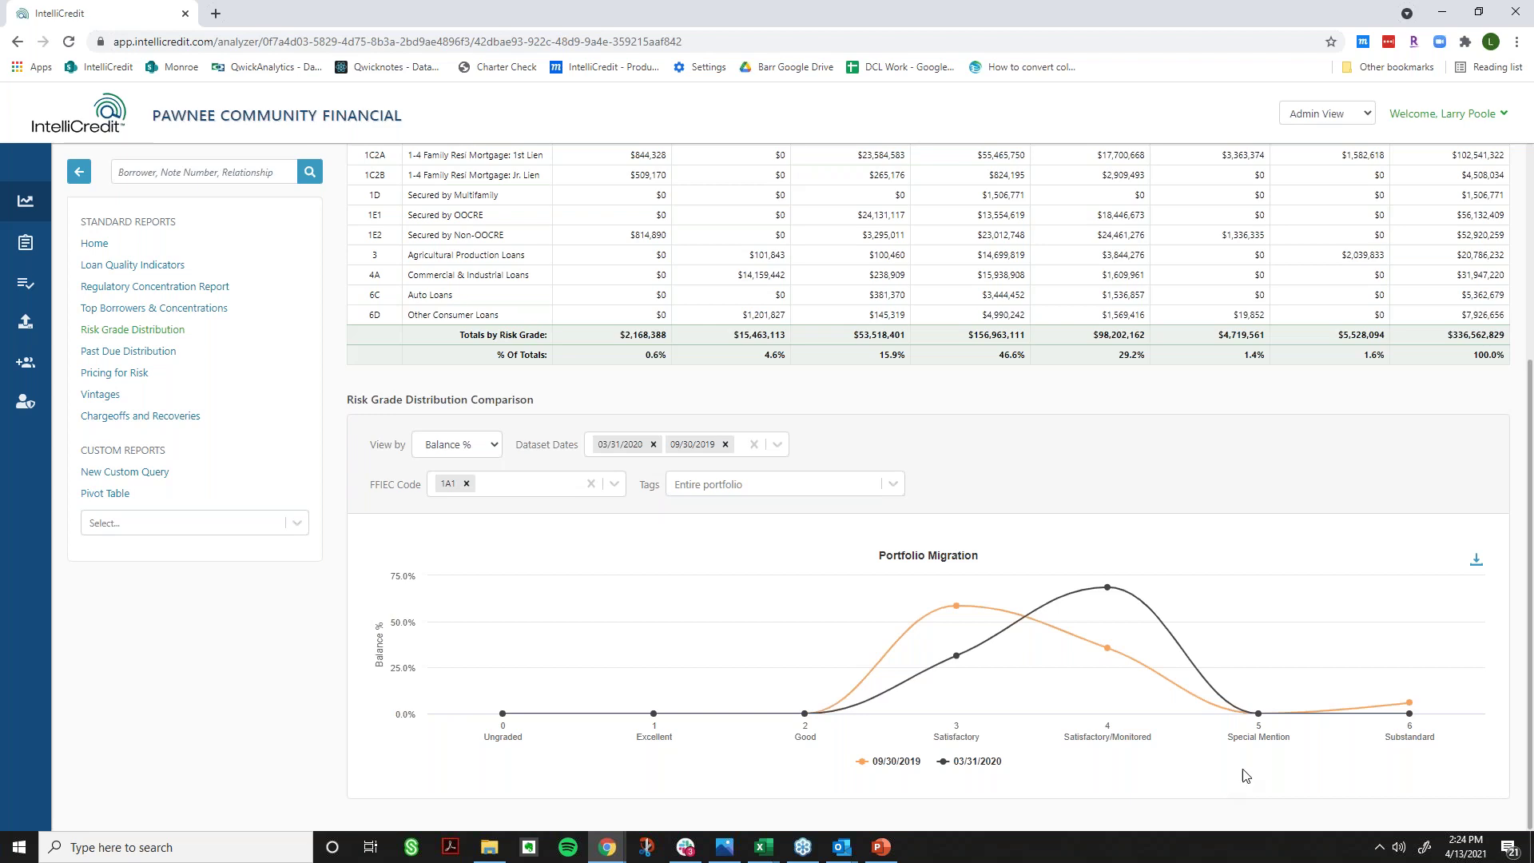
pyautogui.moveTo(1333, 759)
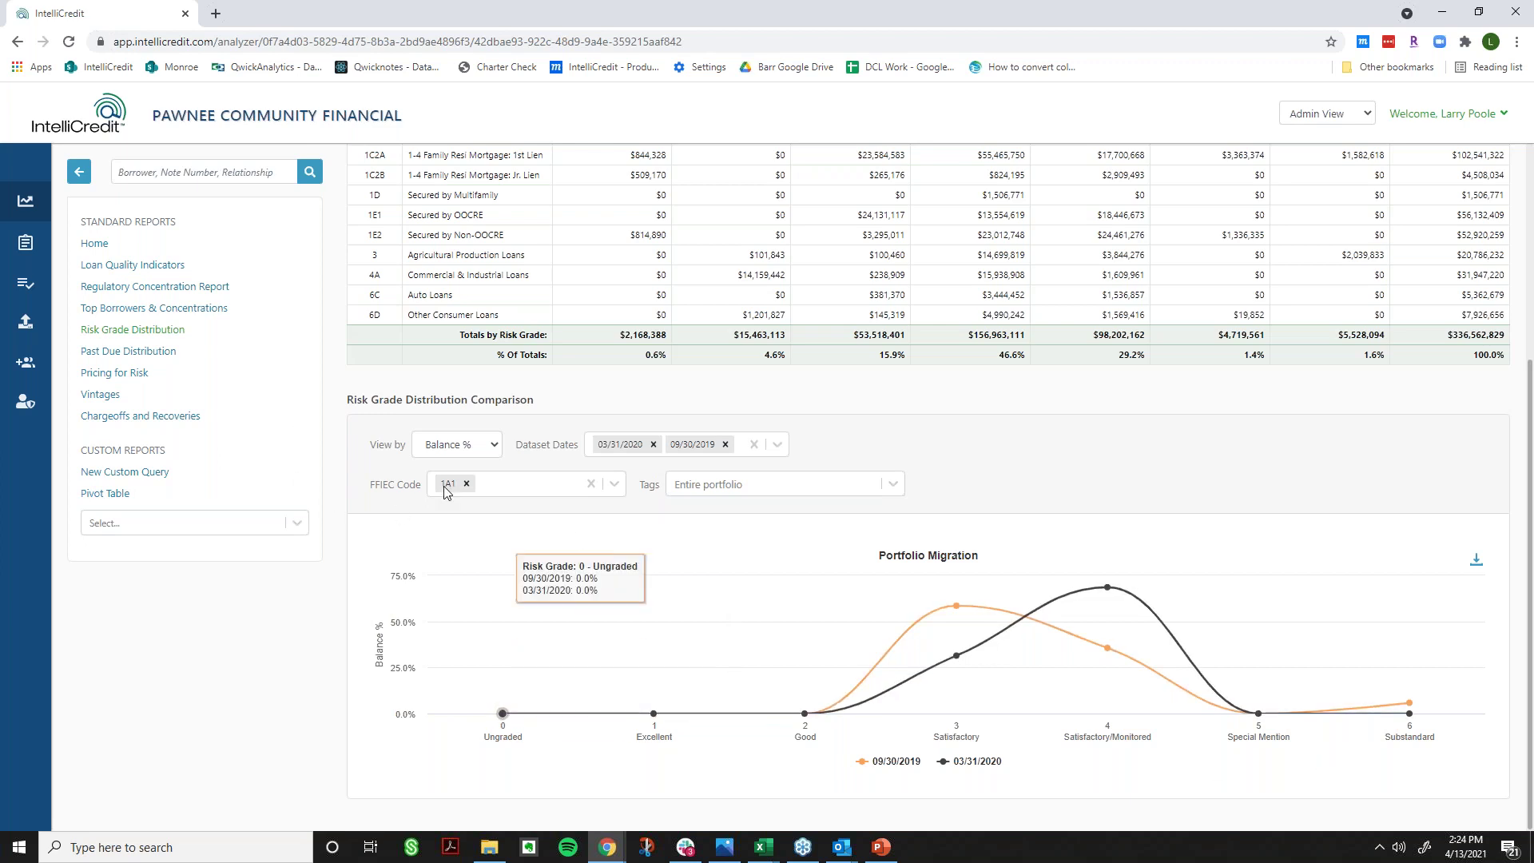
pyautogui.moveTo(1105, 588)
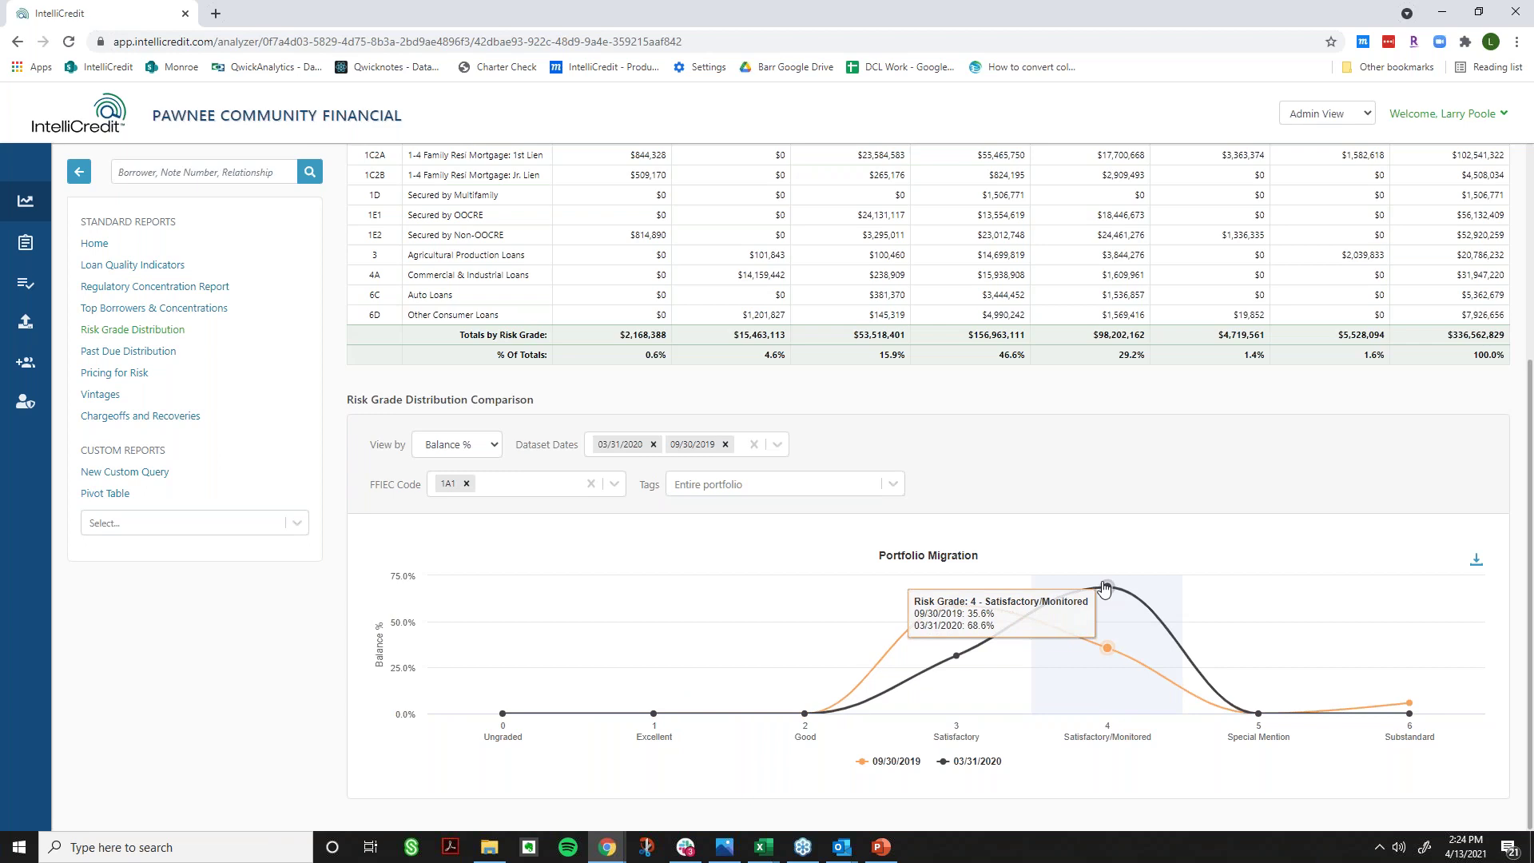
pyautogui.click(1107, 589)
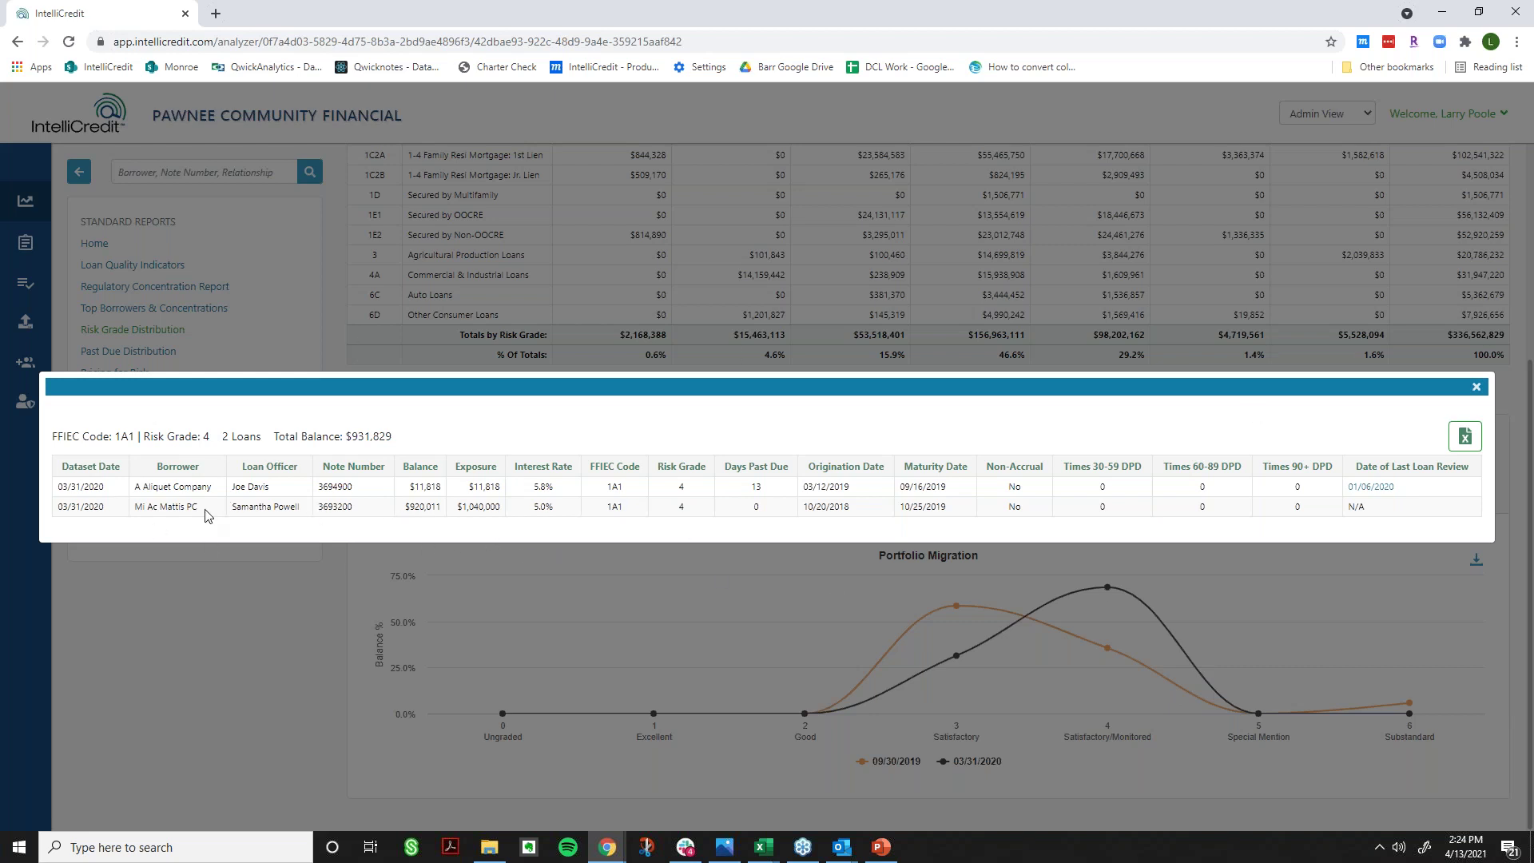
pyautogui.moveTo(132, 508); pyautogui.dragTo(214, 516)
pyautogui.click(458, 511)
pyautogui.moveTo(458, 511); pyautogui.dragTo(503, 510)
pyautogui.click(1477, 386)
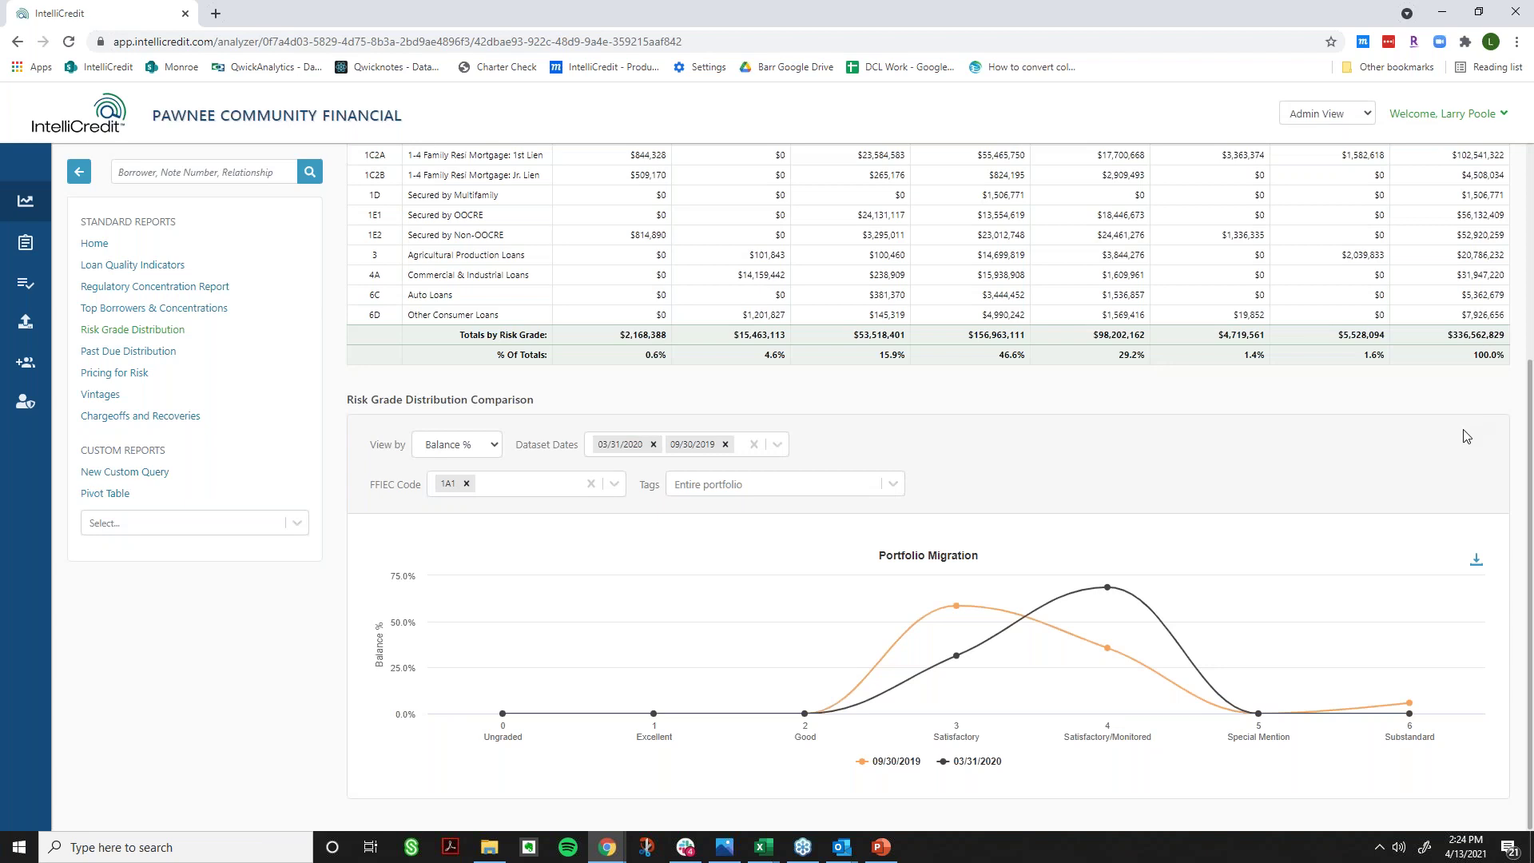
# - Replace the 1A1 filter with FFIEC codes 1C1, 1C2A and 1C2B, then scroll back up
pyautogui.click(591, 484)
pyautogui.click(614, 484)
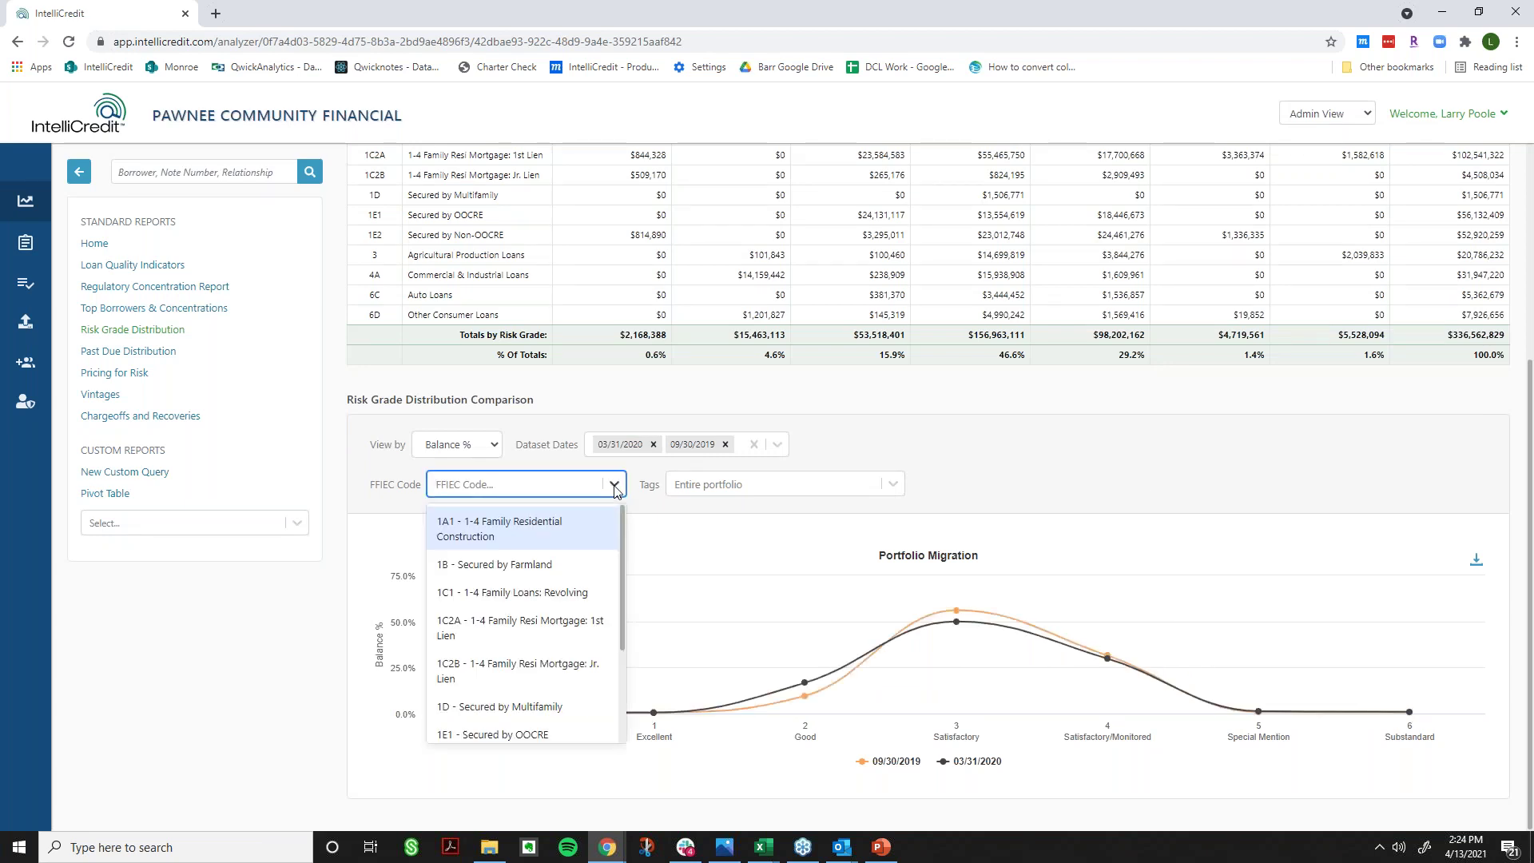
pyautogui.click(557, 592)
pyautogui.click(557, 628)
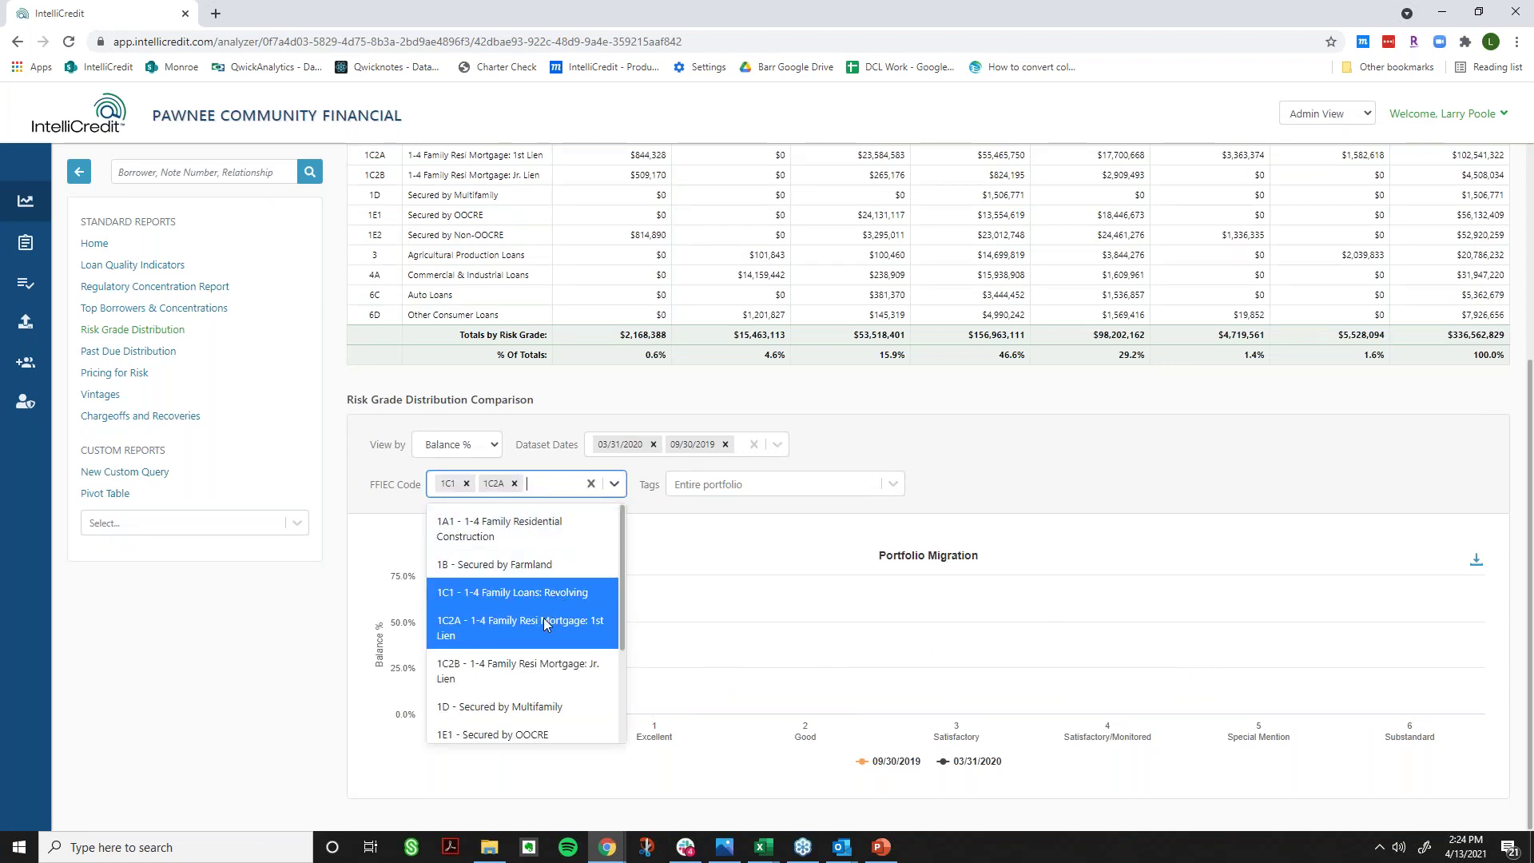
pyautogui.click(556, 661)
pyautogui.click(767, 624)
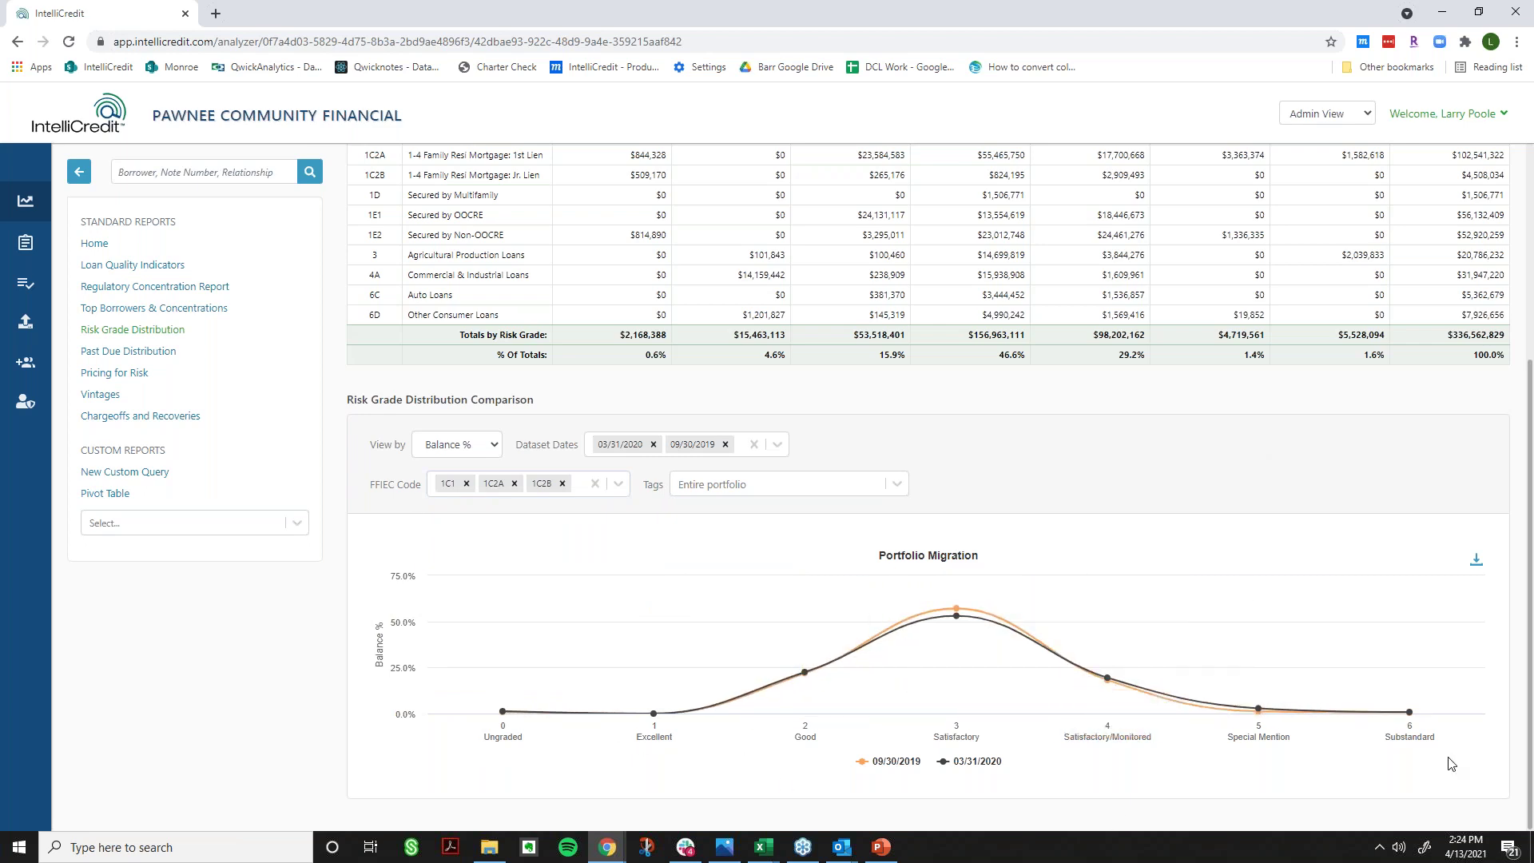
pyautogui.scroll(1, 1450, 763)
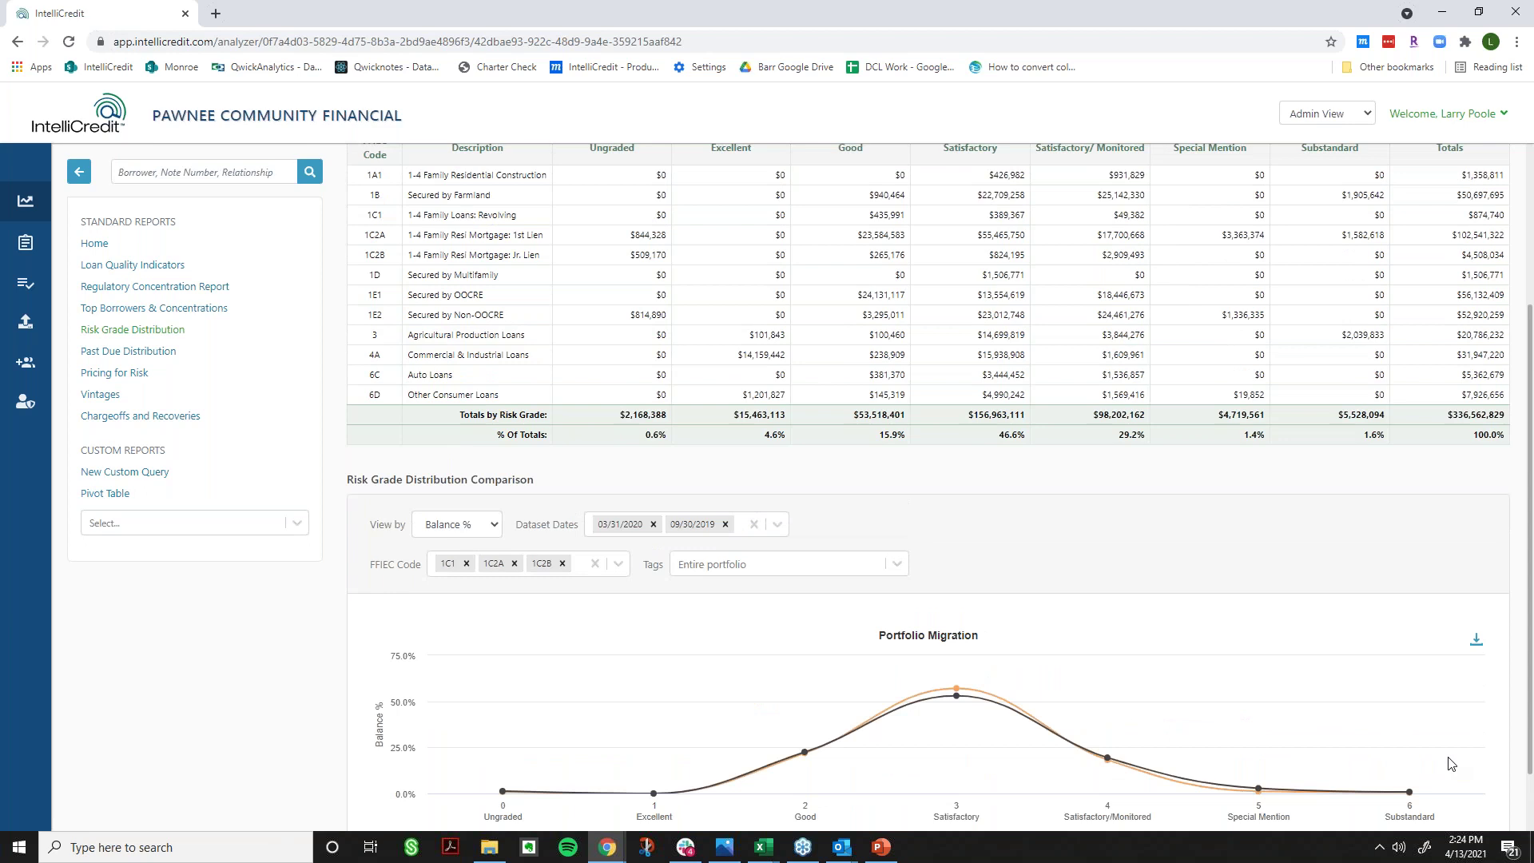
pyautogui.scroll(3, 1450, 763)
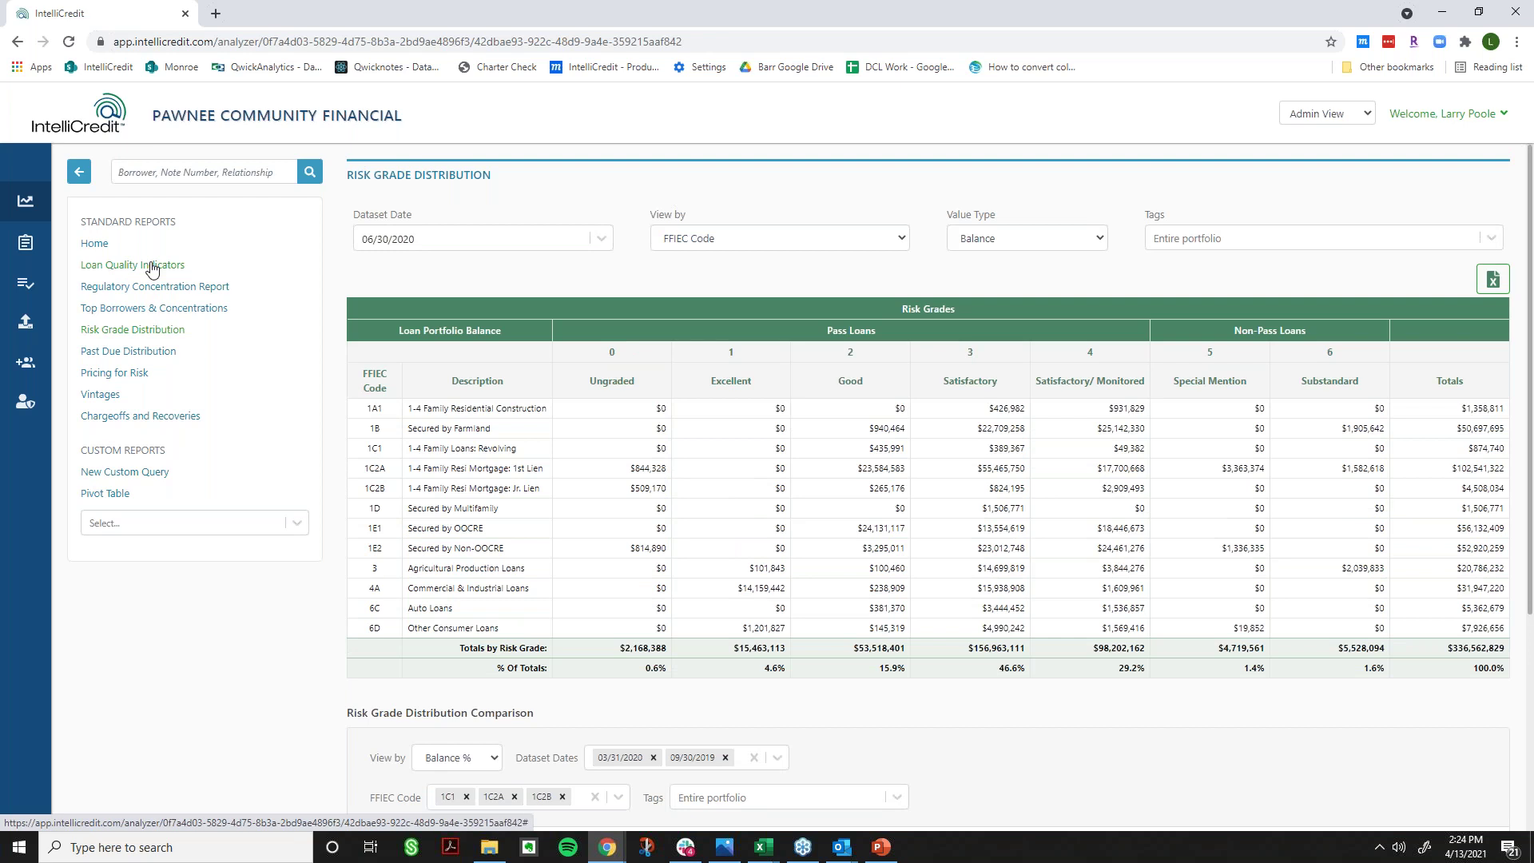
# - Return to the Home Portfolio Snapshot and show the COVID-19, PPP and SBA tag options
pyautogui.click(98, 242)
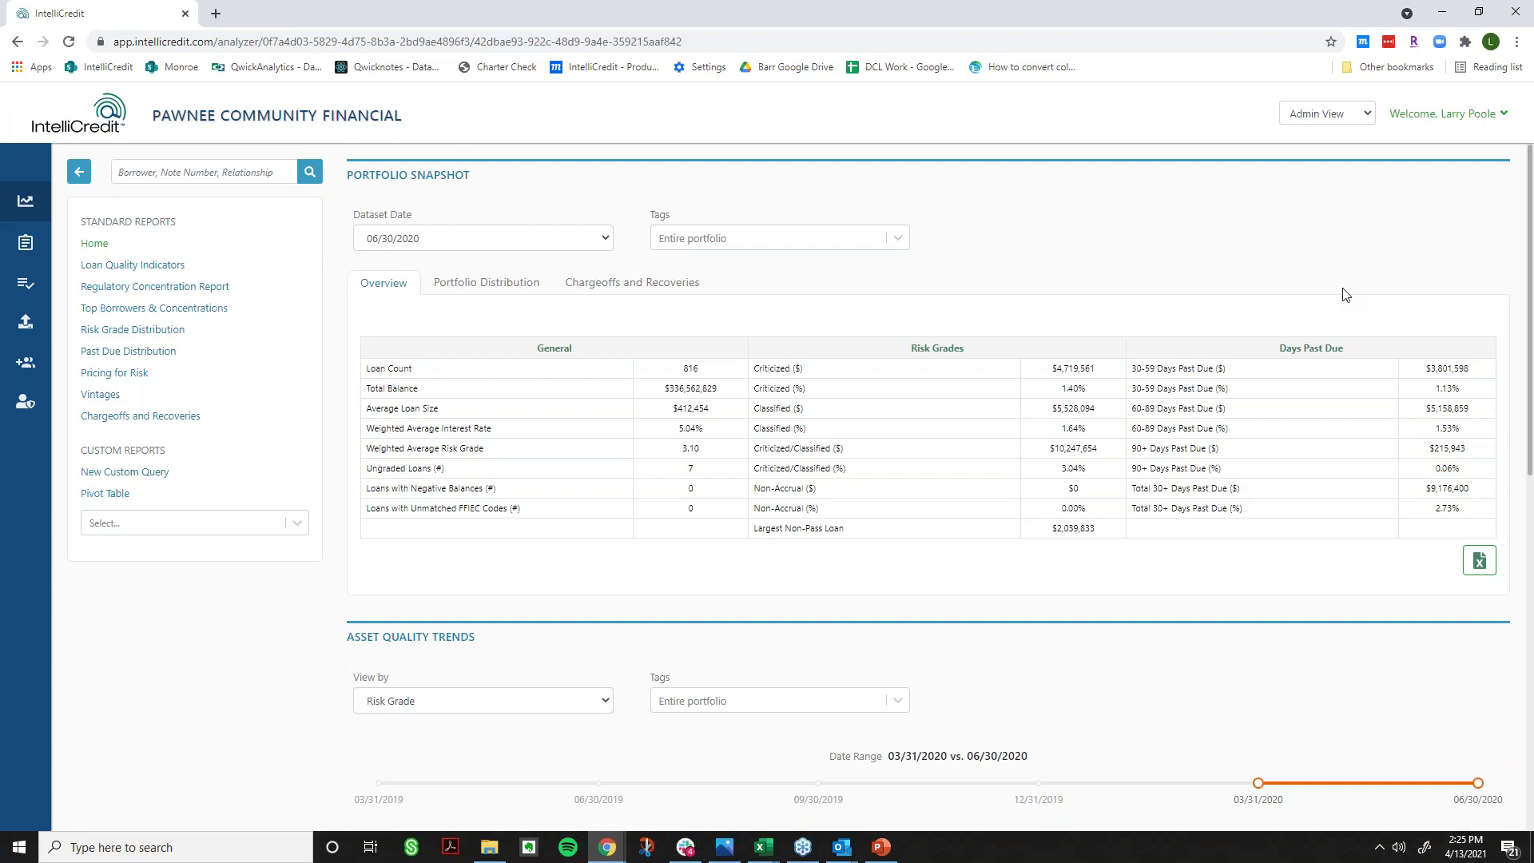
pyautogui.click(766, 239)
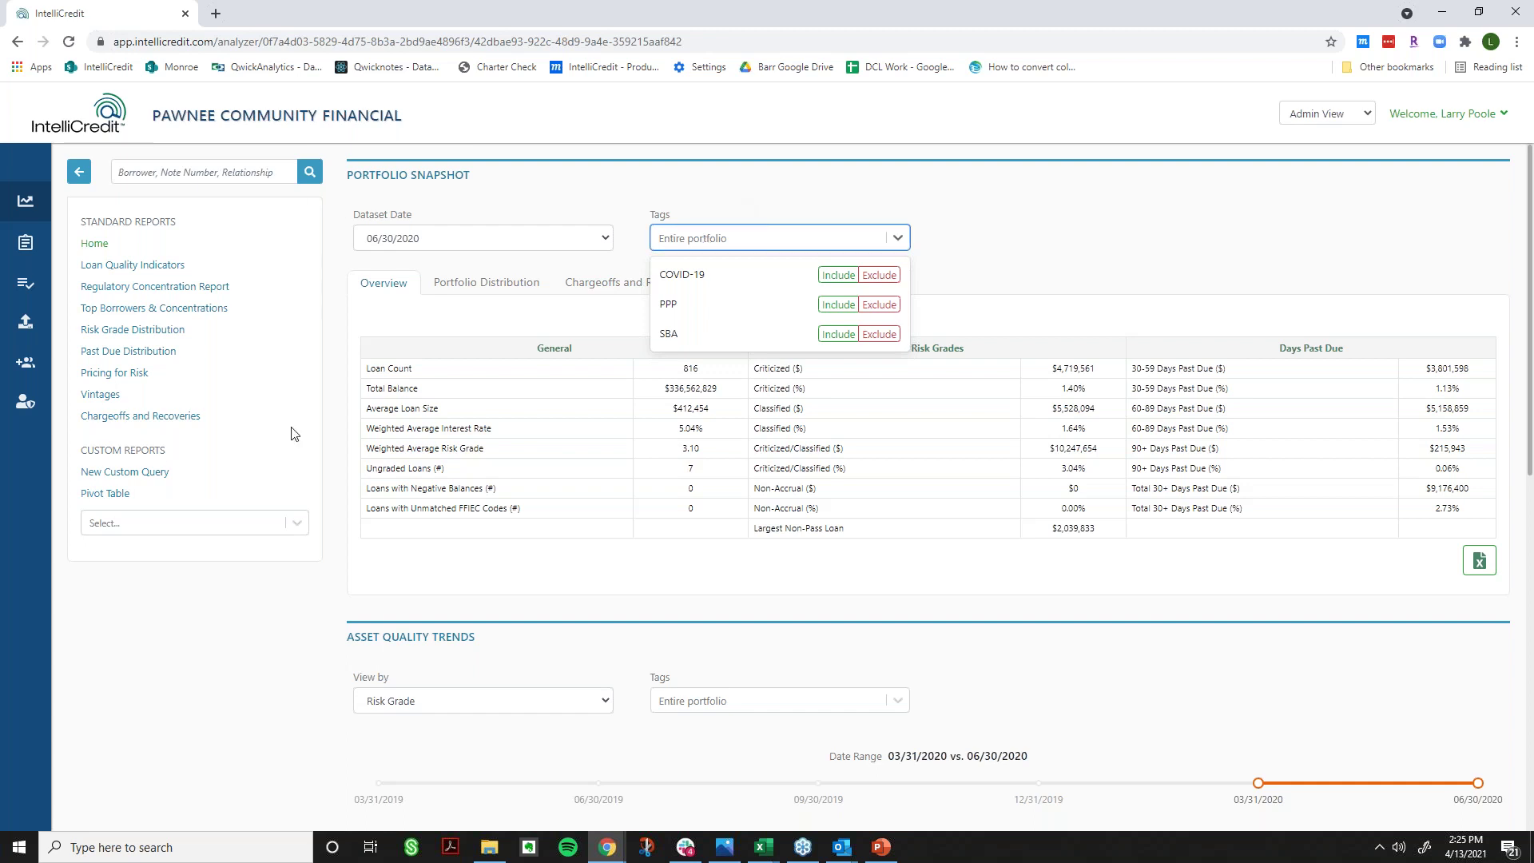
pyautogui.click(1282, 285)
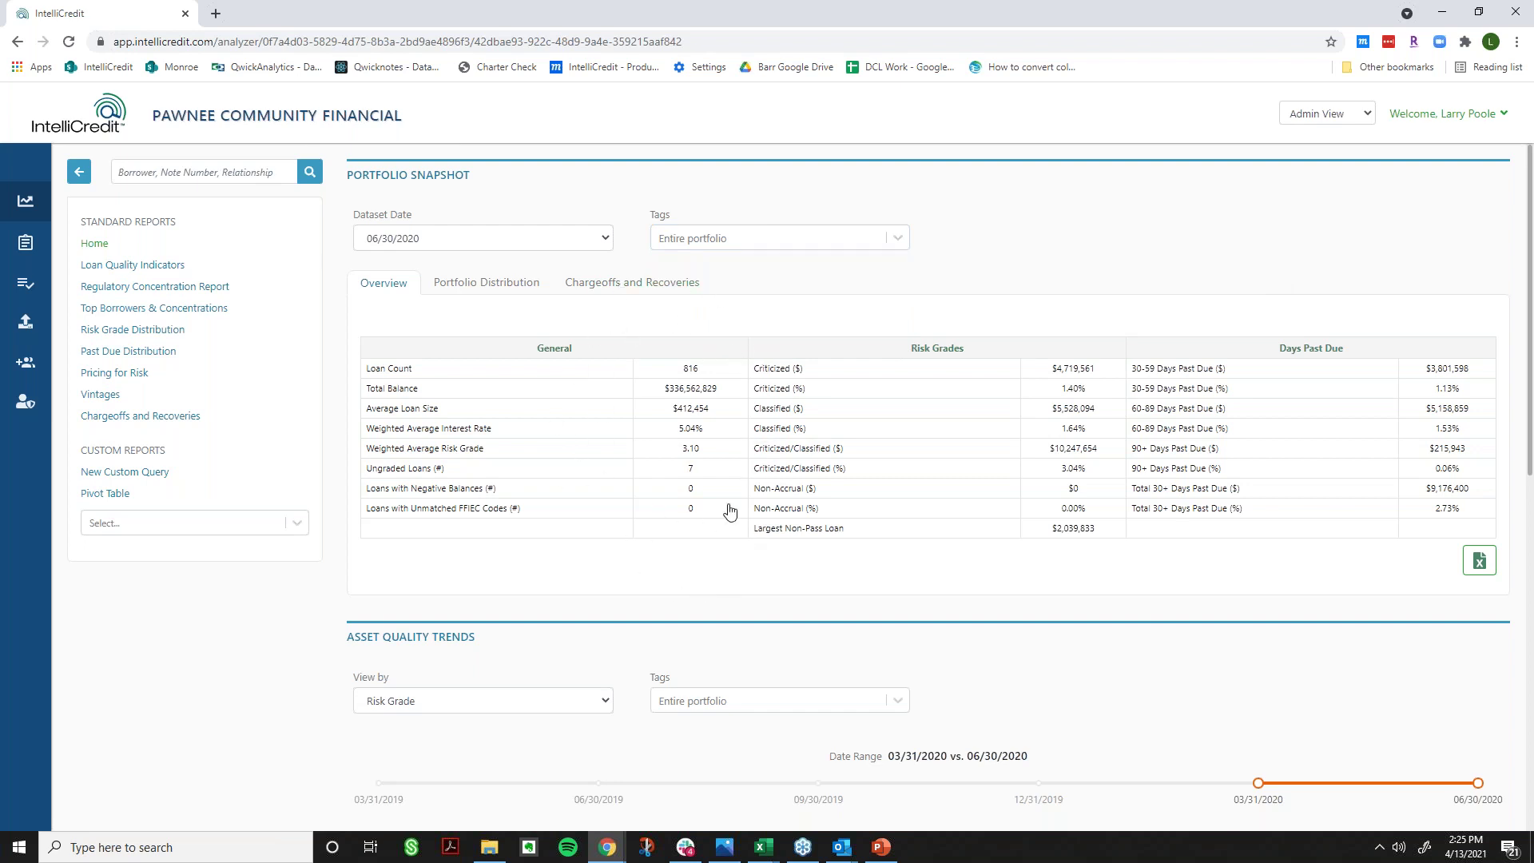
pyautogui.click(898, 238)
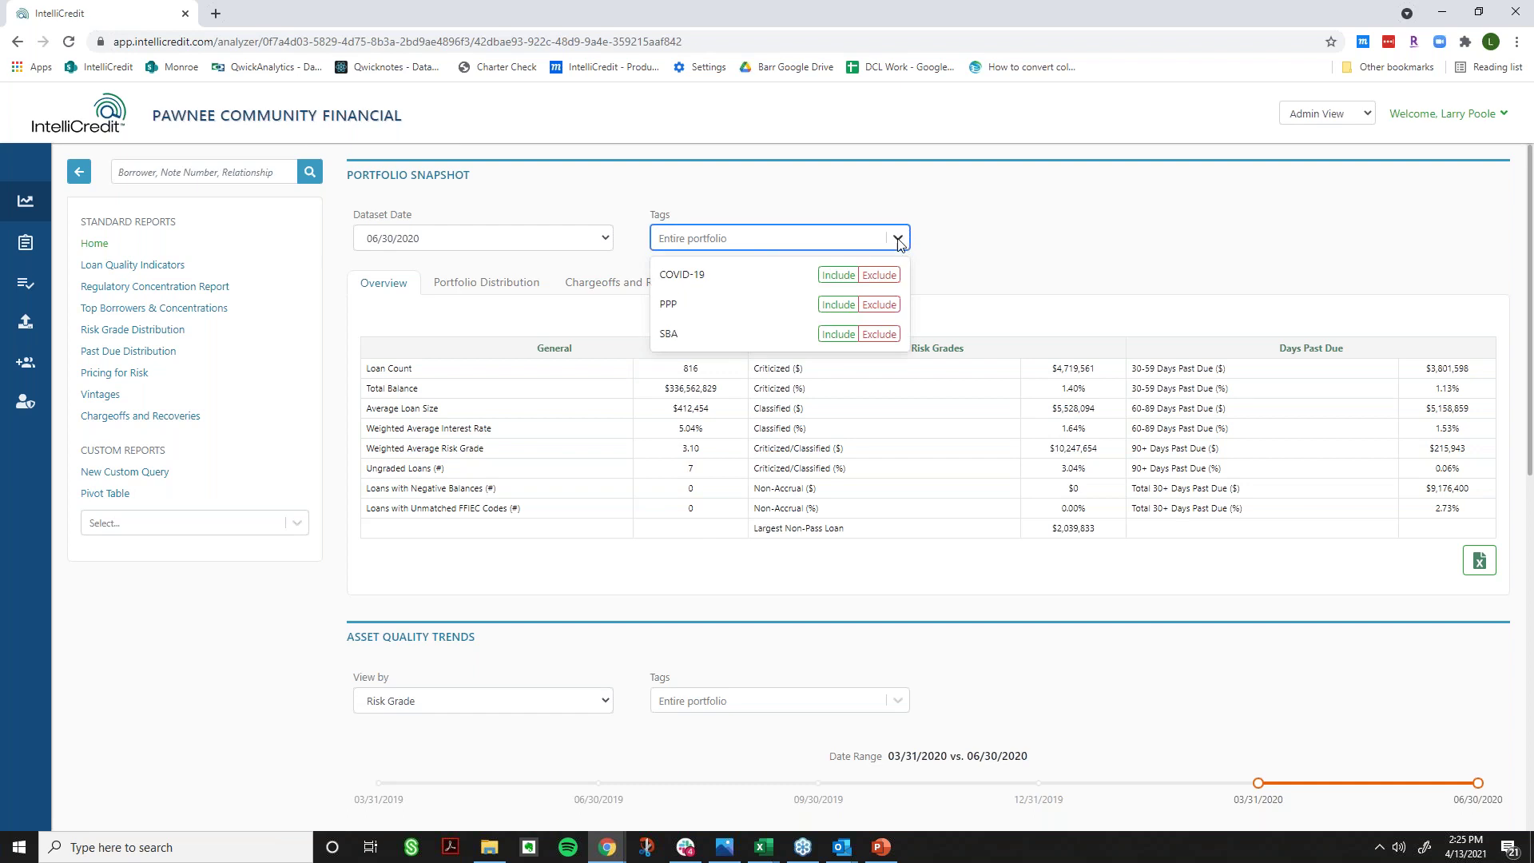
pyautogui.click(829, 274)
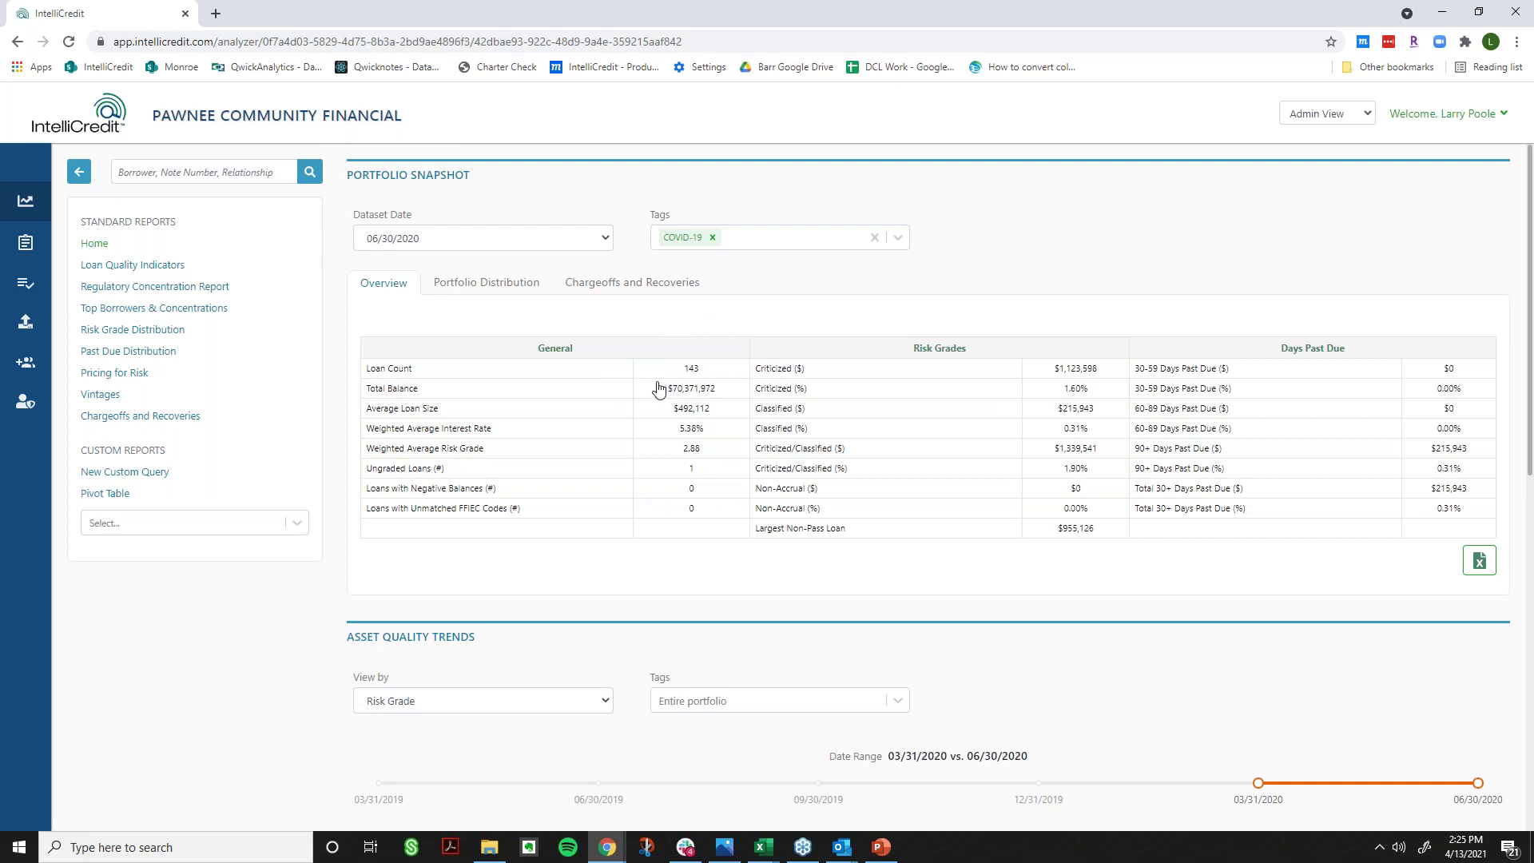
pyautogui.click(704, 394)
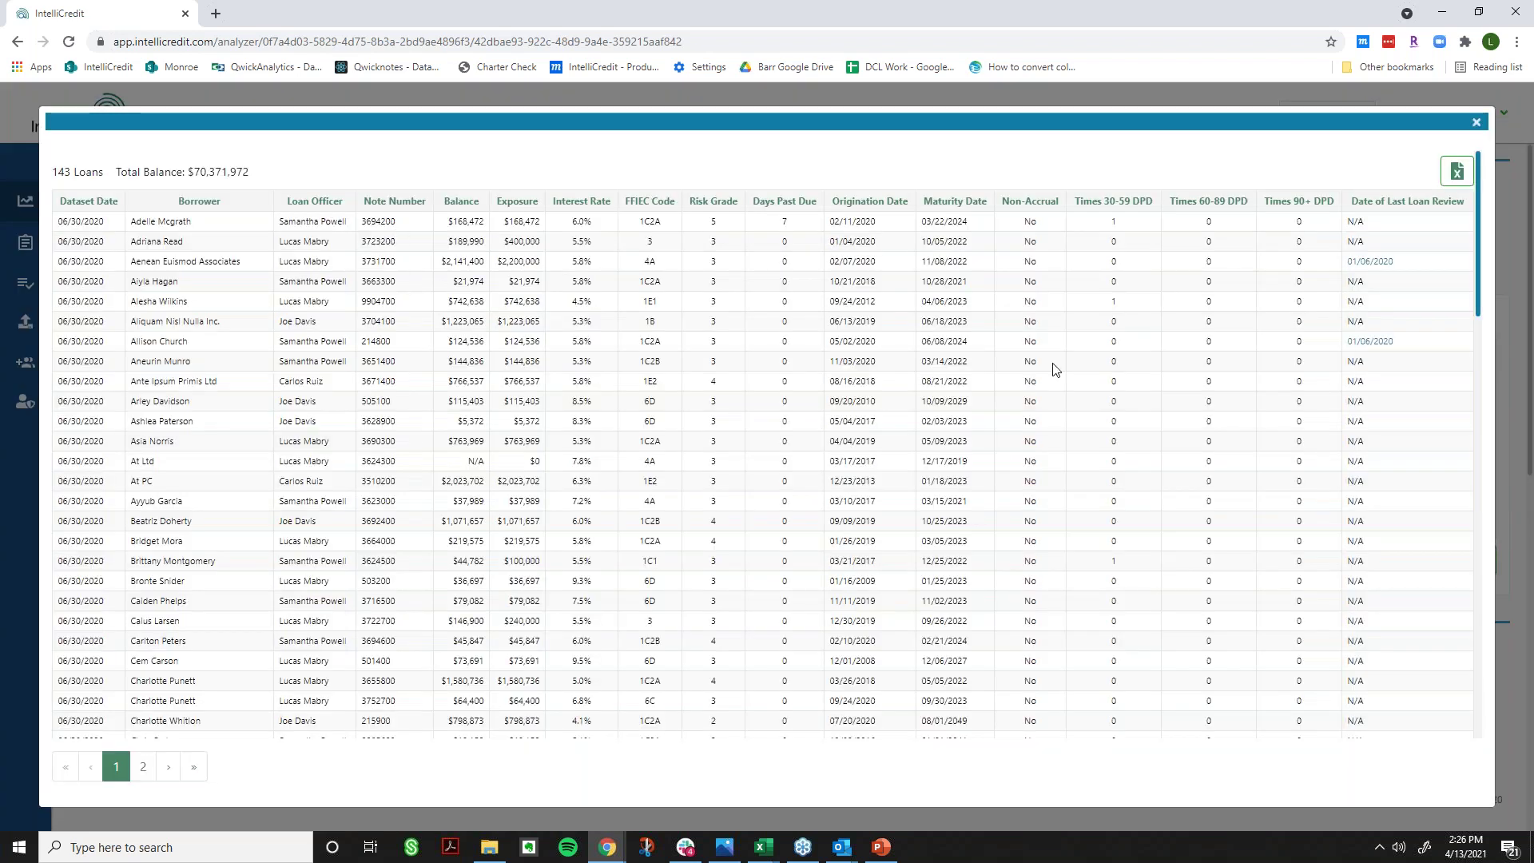
pyautogui.click(1477, 122)
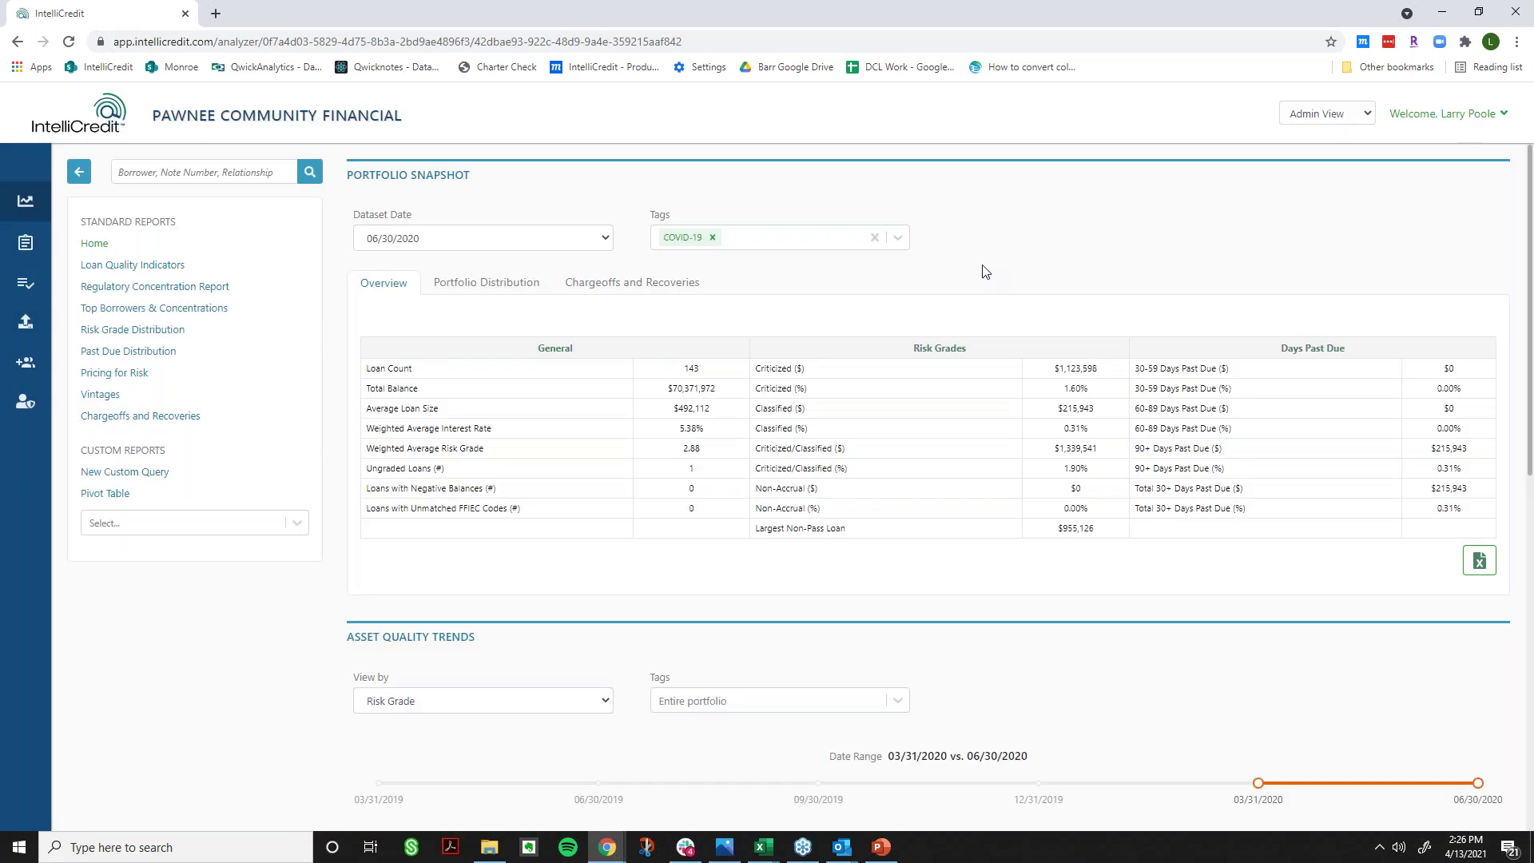
pyautogui.click(874, 237)
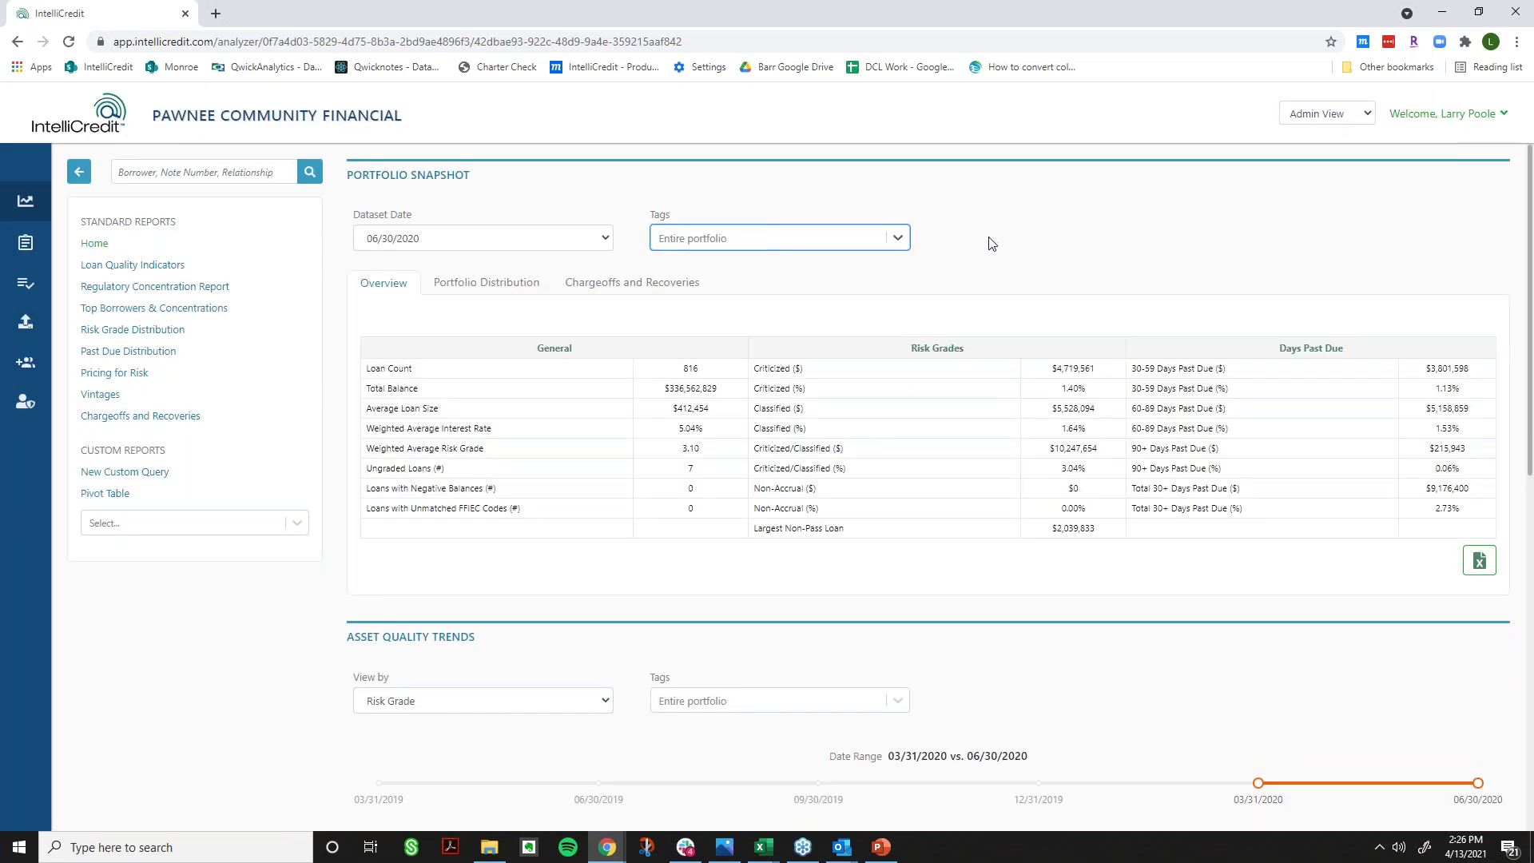
# - Exclude PPP-tagged loans from the snapshot and show the Risk Grade Distribution report
pyautogui.click(899, 239)
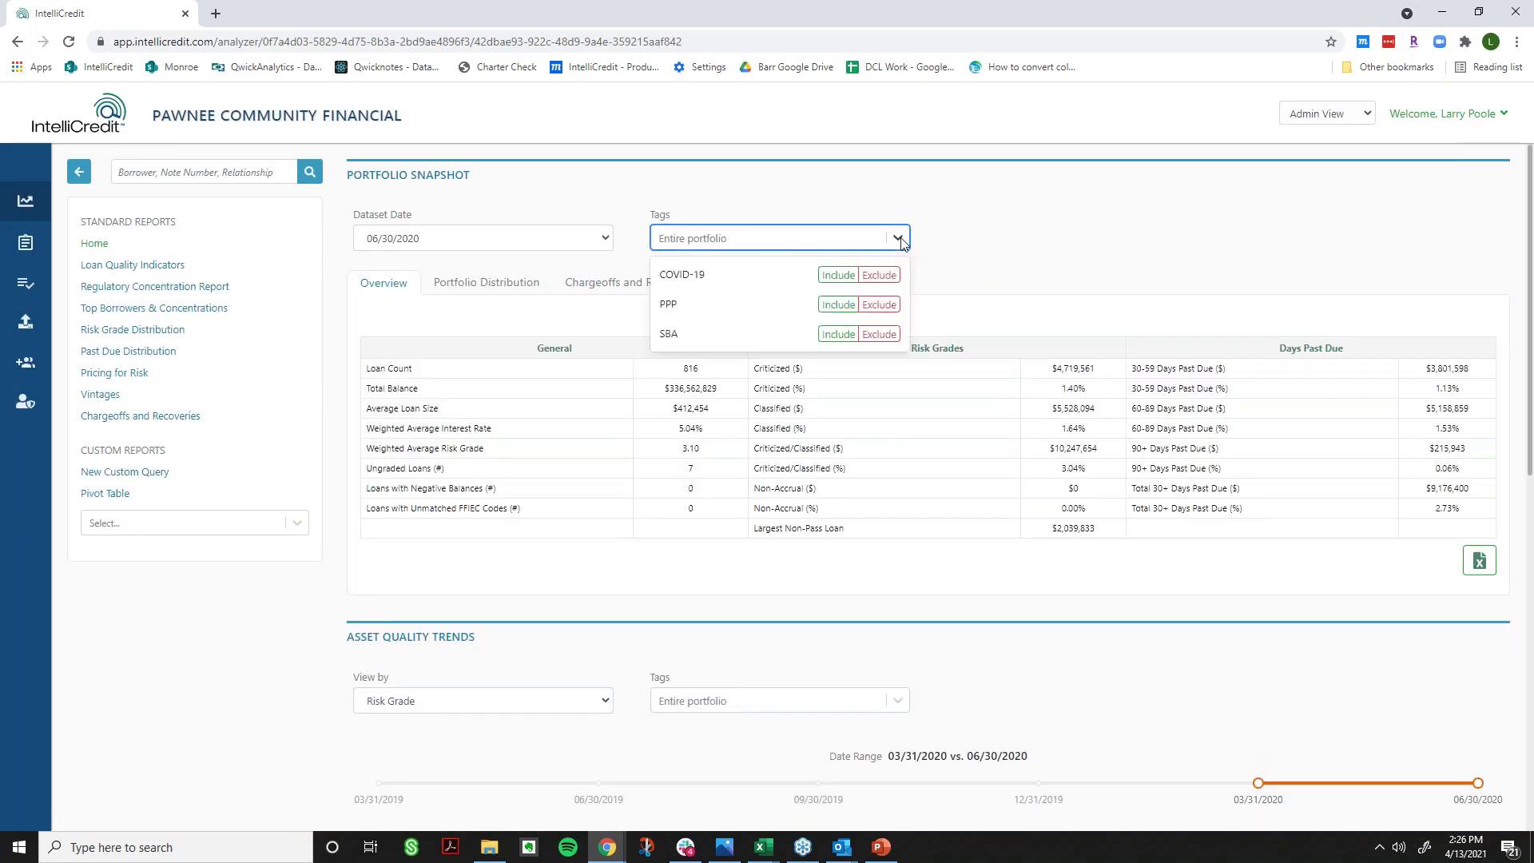
pyautogui.click(1005, 233)
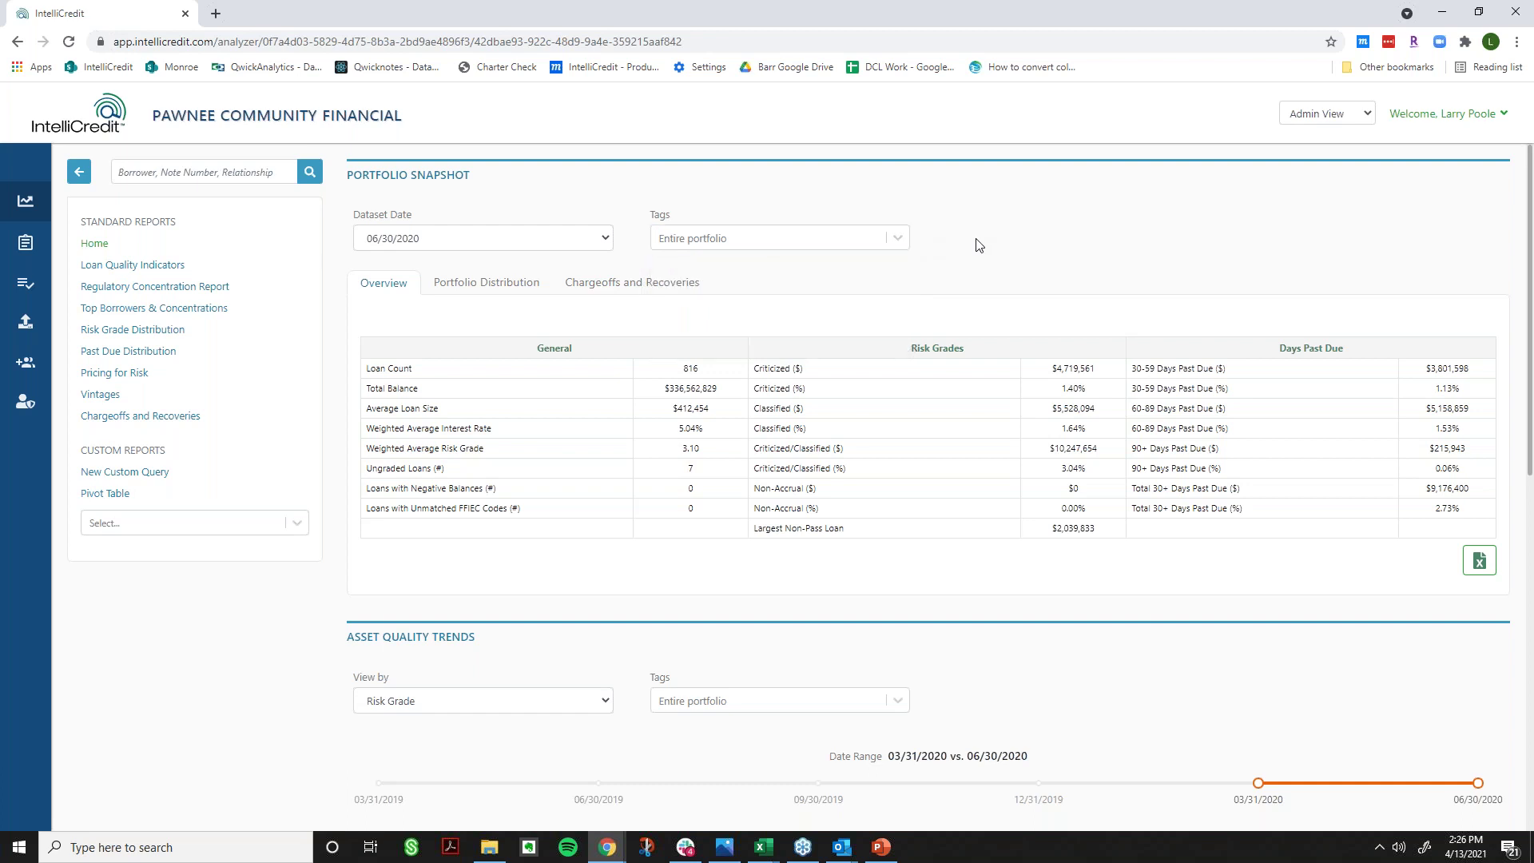
pyautogui.click(896, 241)
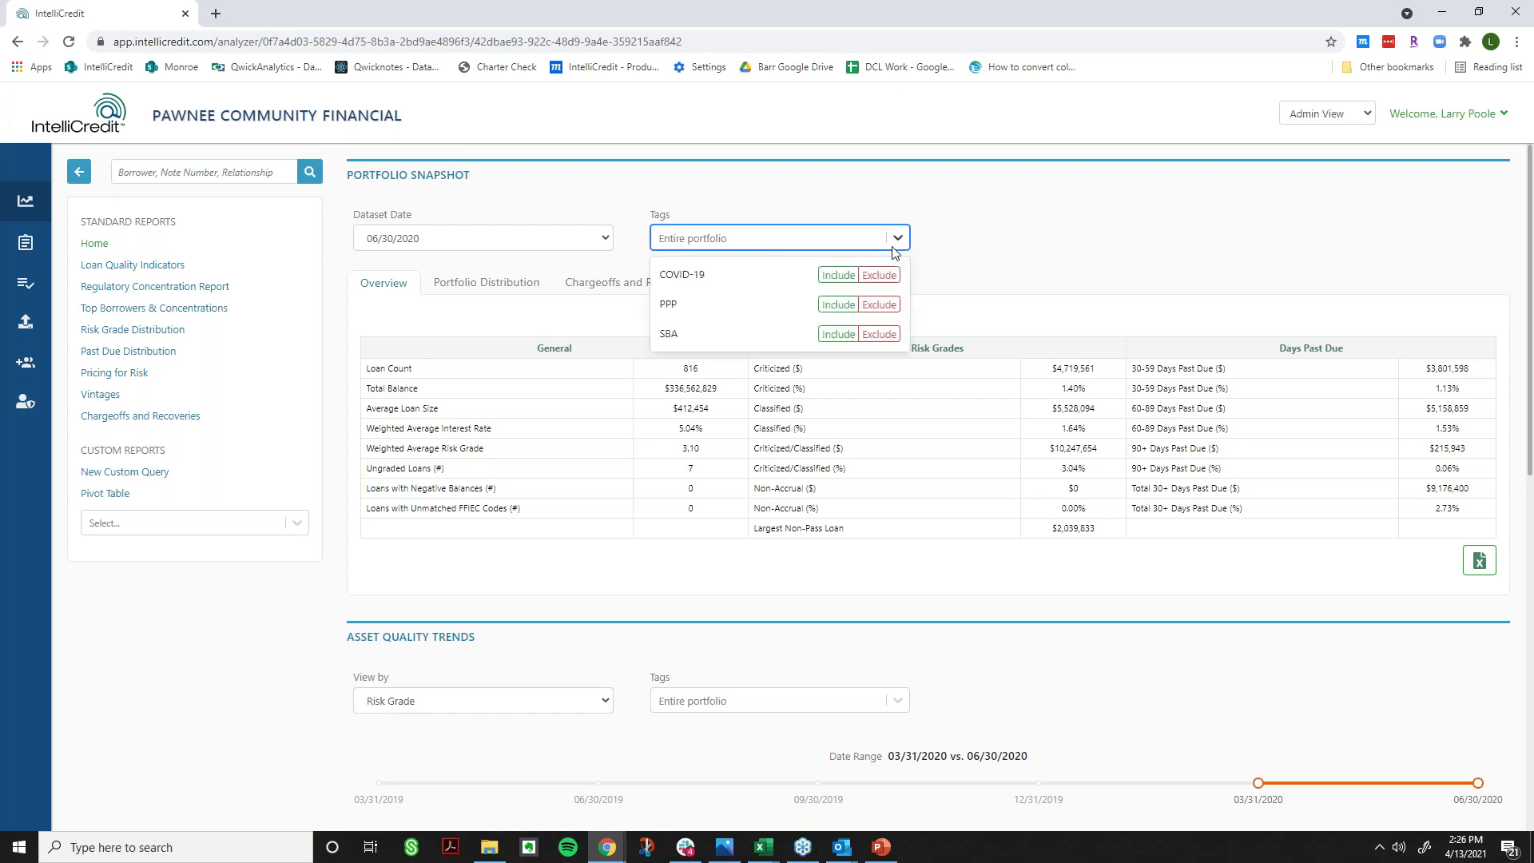
pyautogui.click(890, 310)
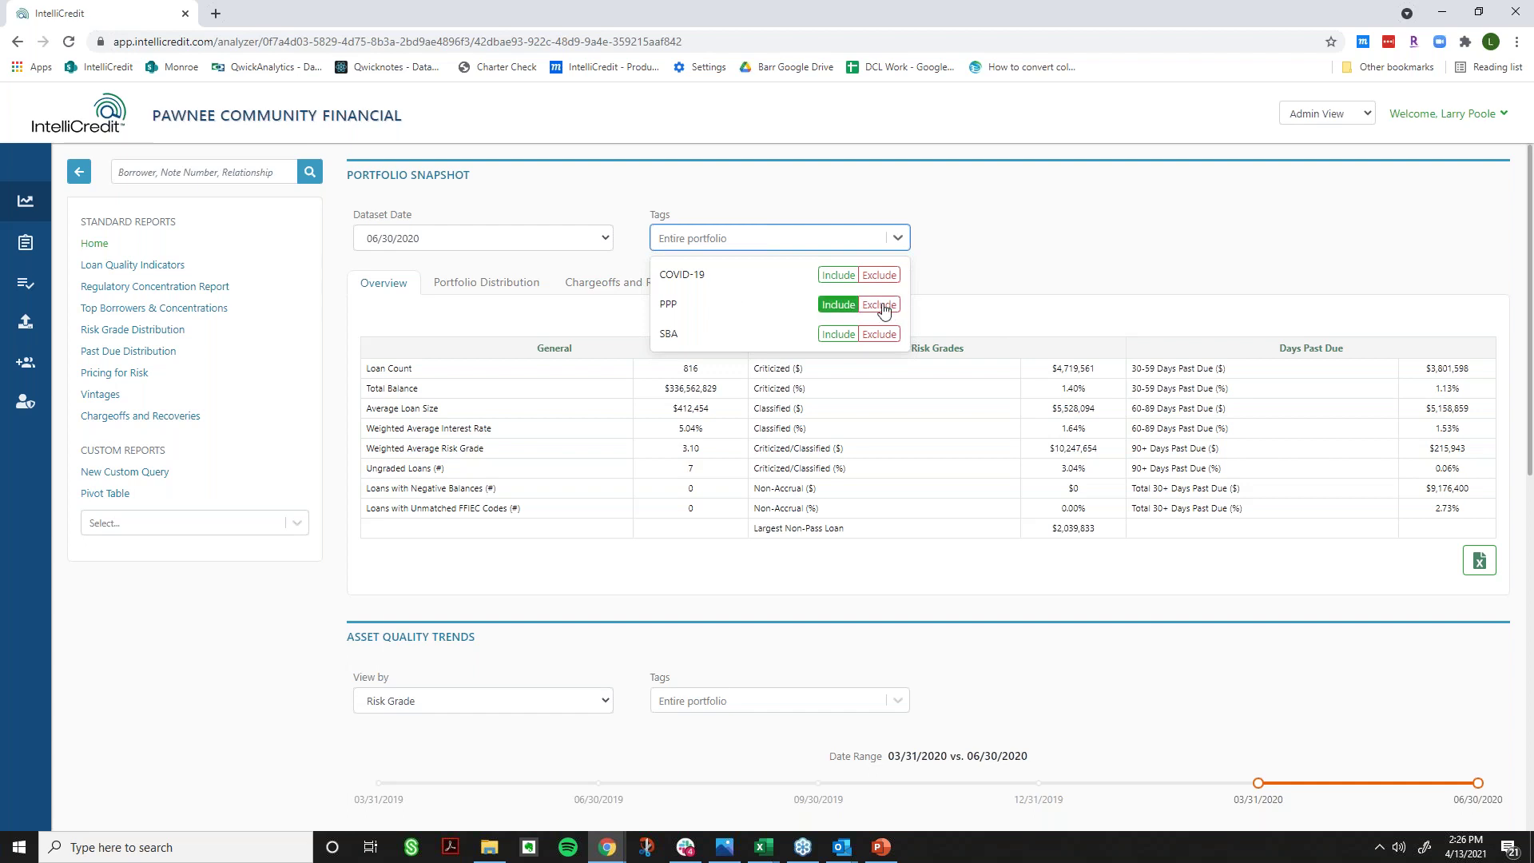
pyautogui.click(893, 311)
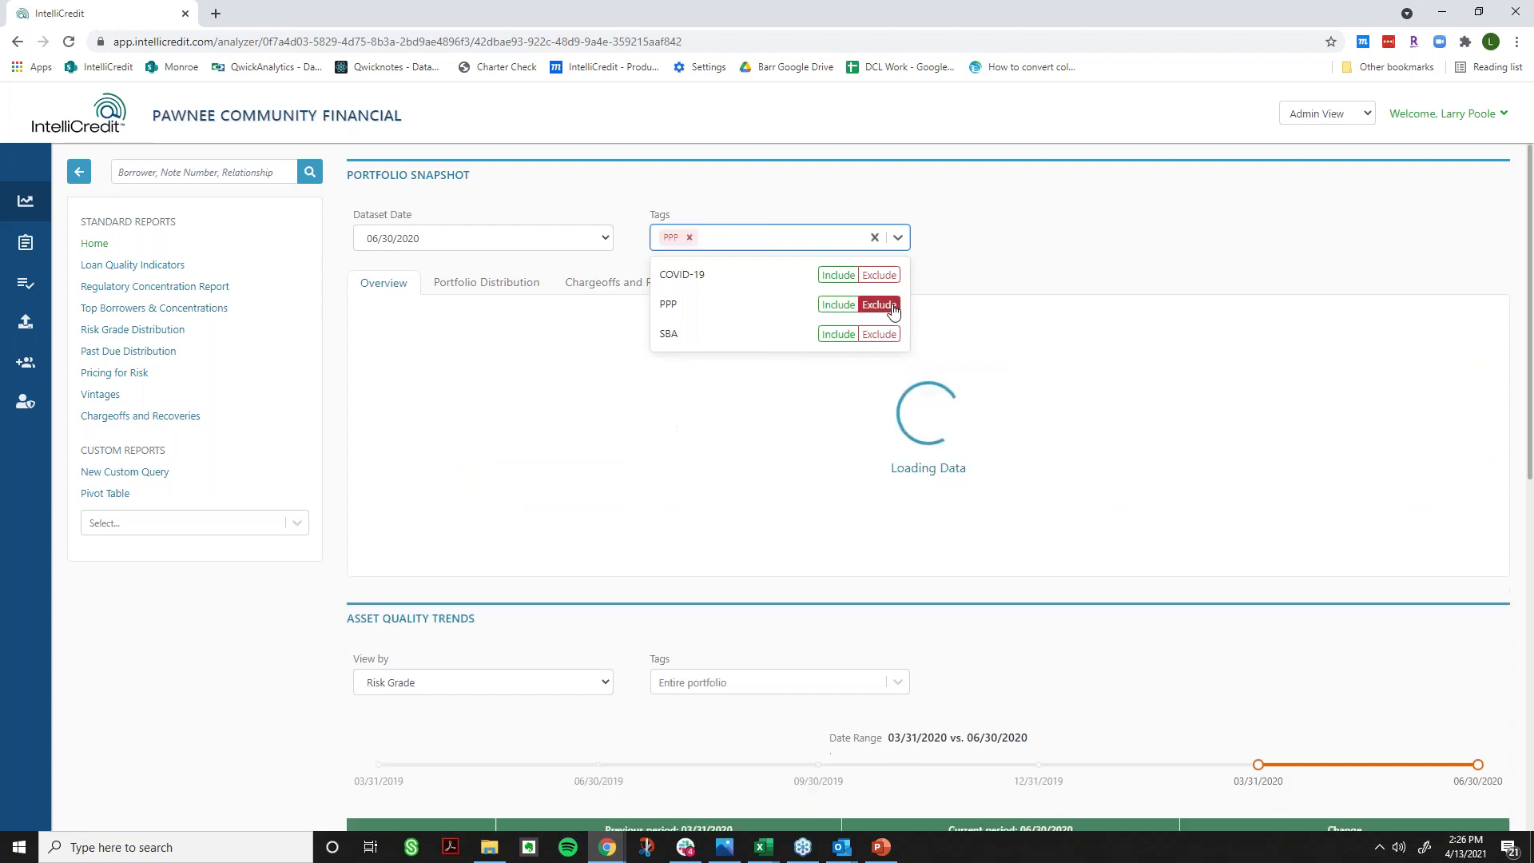
pyautogui.click(1104, 251)
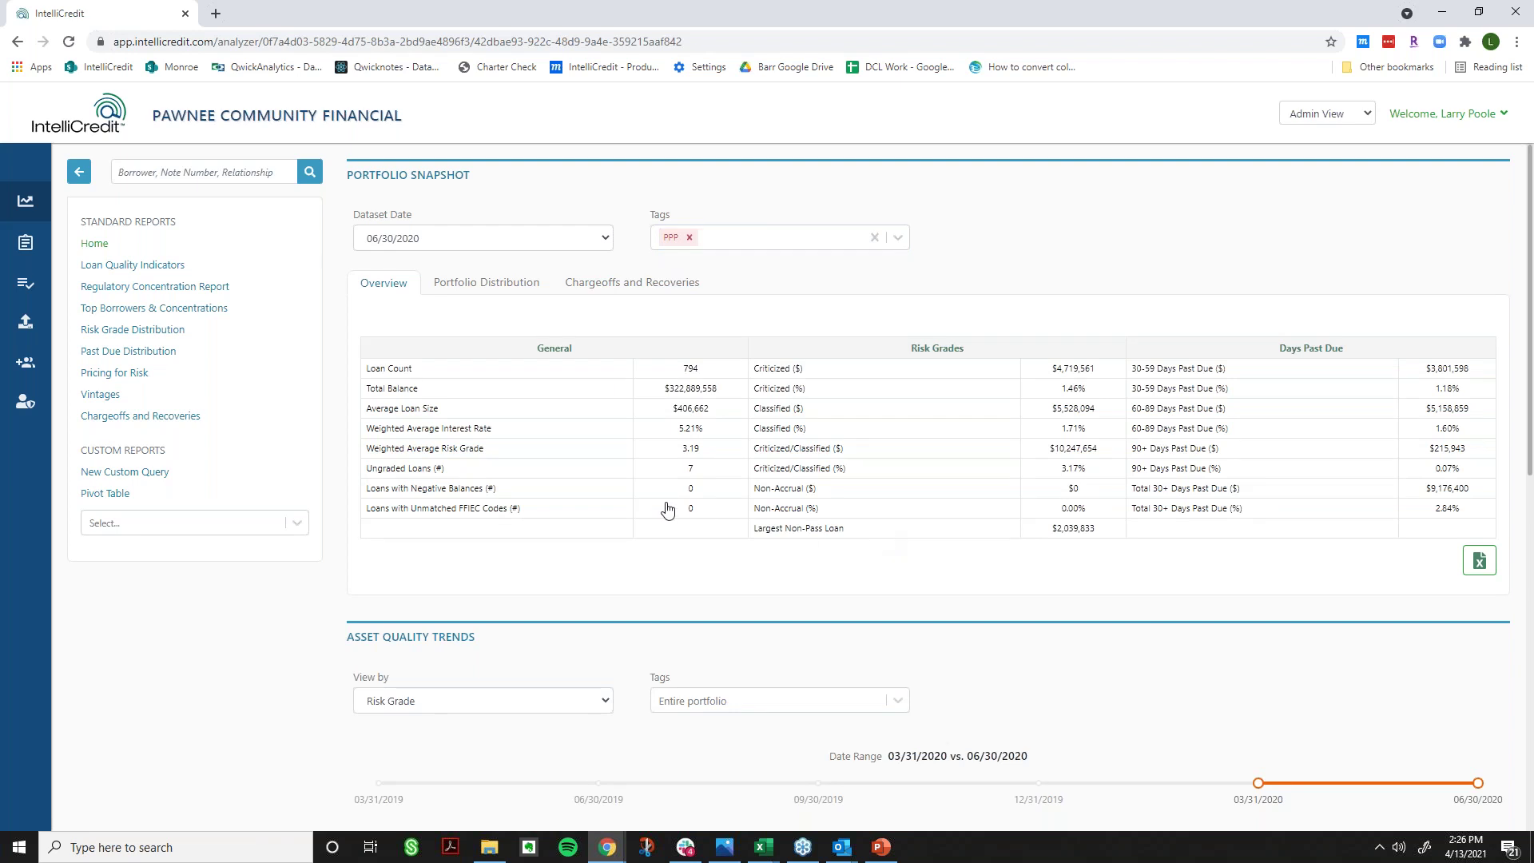
pyautogui.click(182, 332)
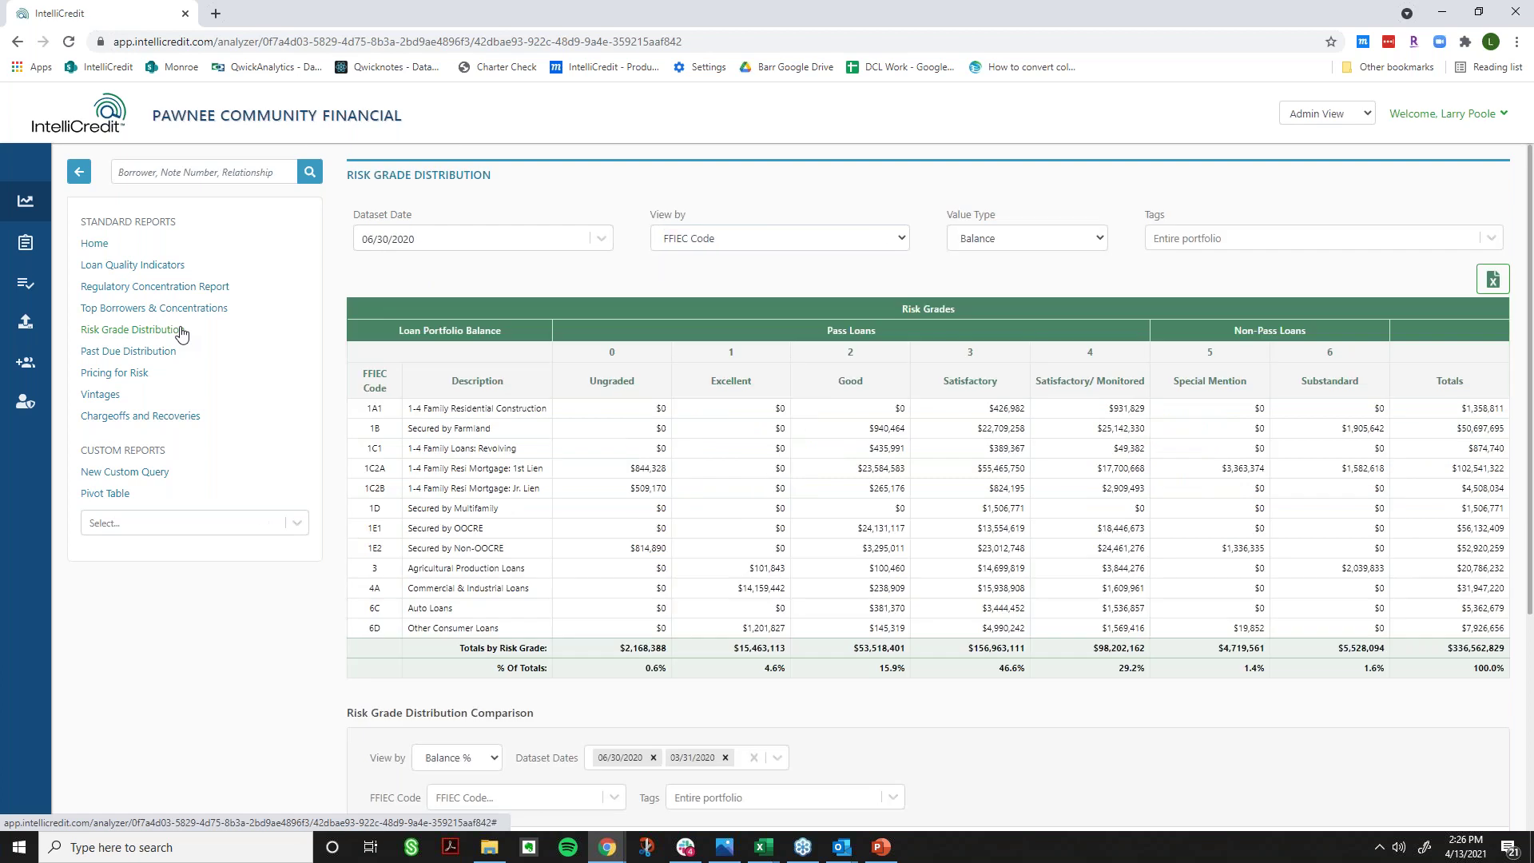
# - Show Loan Quality Indicators grouped by Credit Score Cohort, after trying Loan Officer and Vintage
pyautogui.click(166, 267)
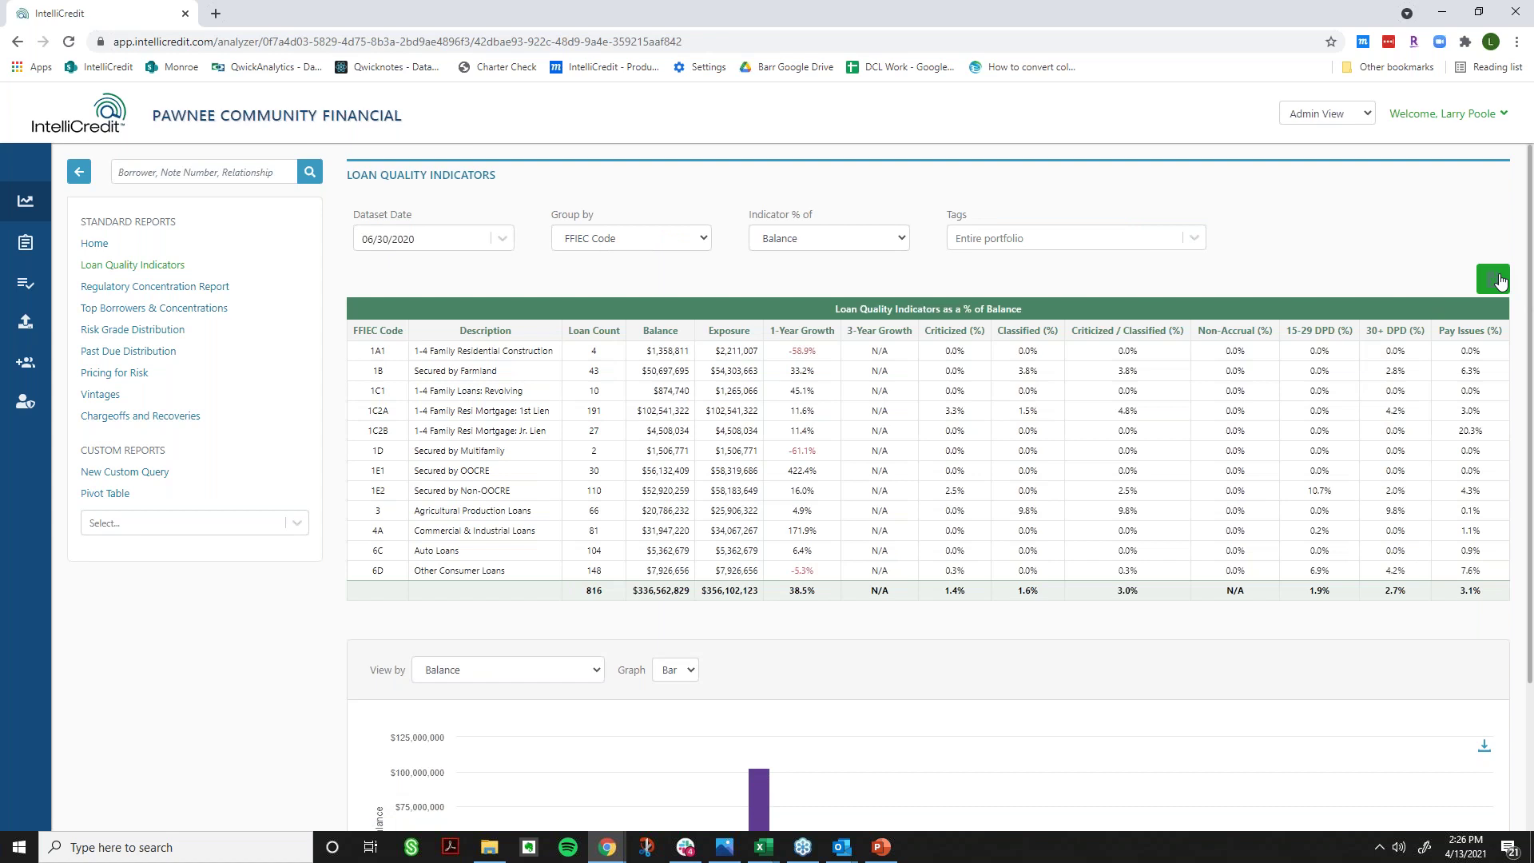
pyautogui.click(651, 240)
pyautogui.click(702, 244)
pyautogui.click(700, 237)
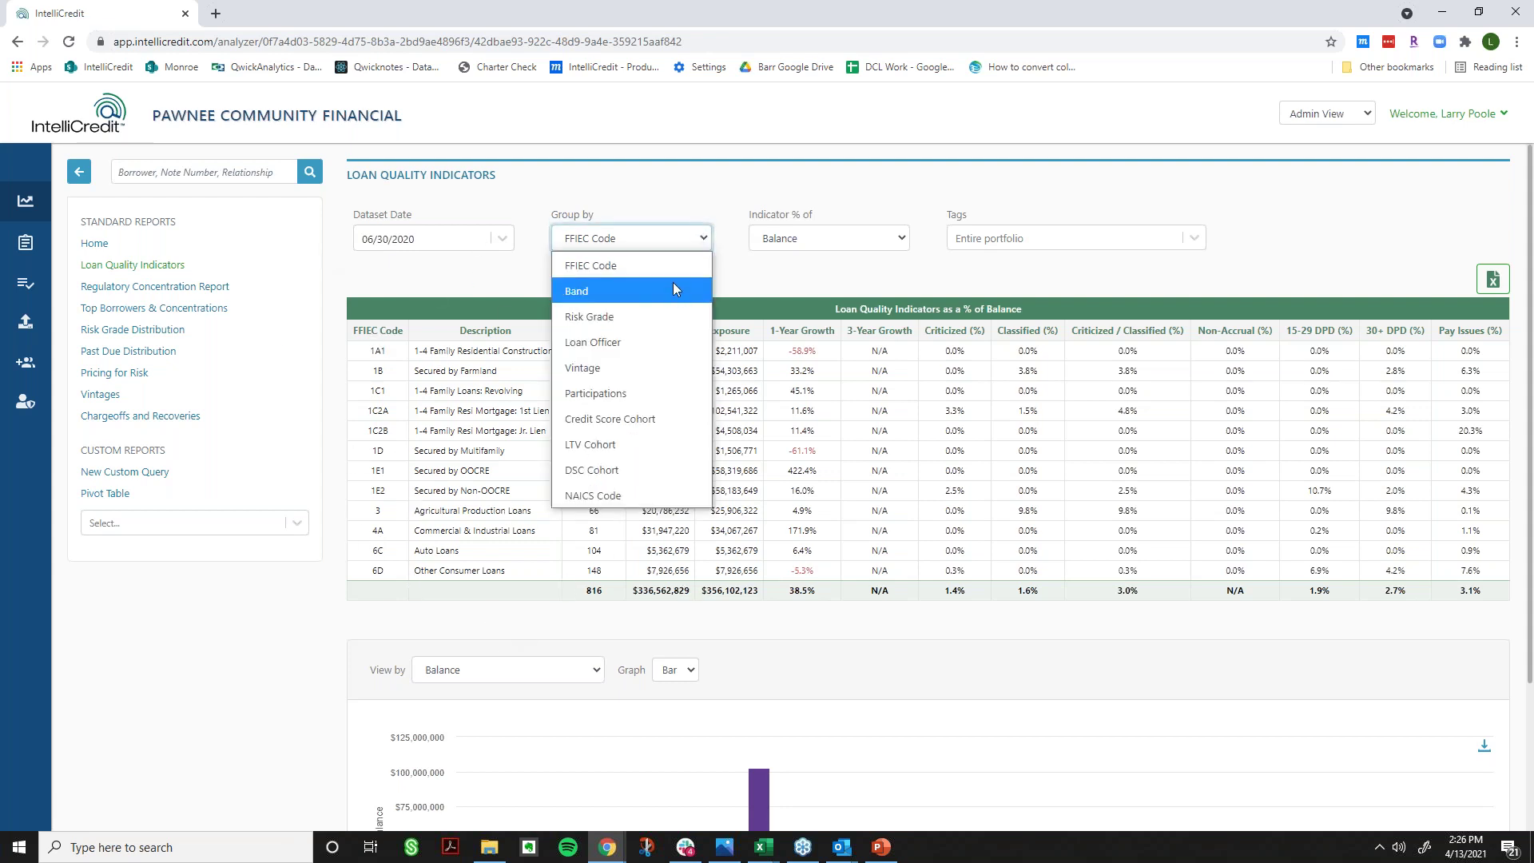
pyautogui.click(655, 343)
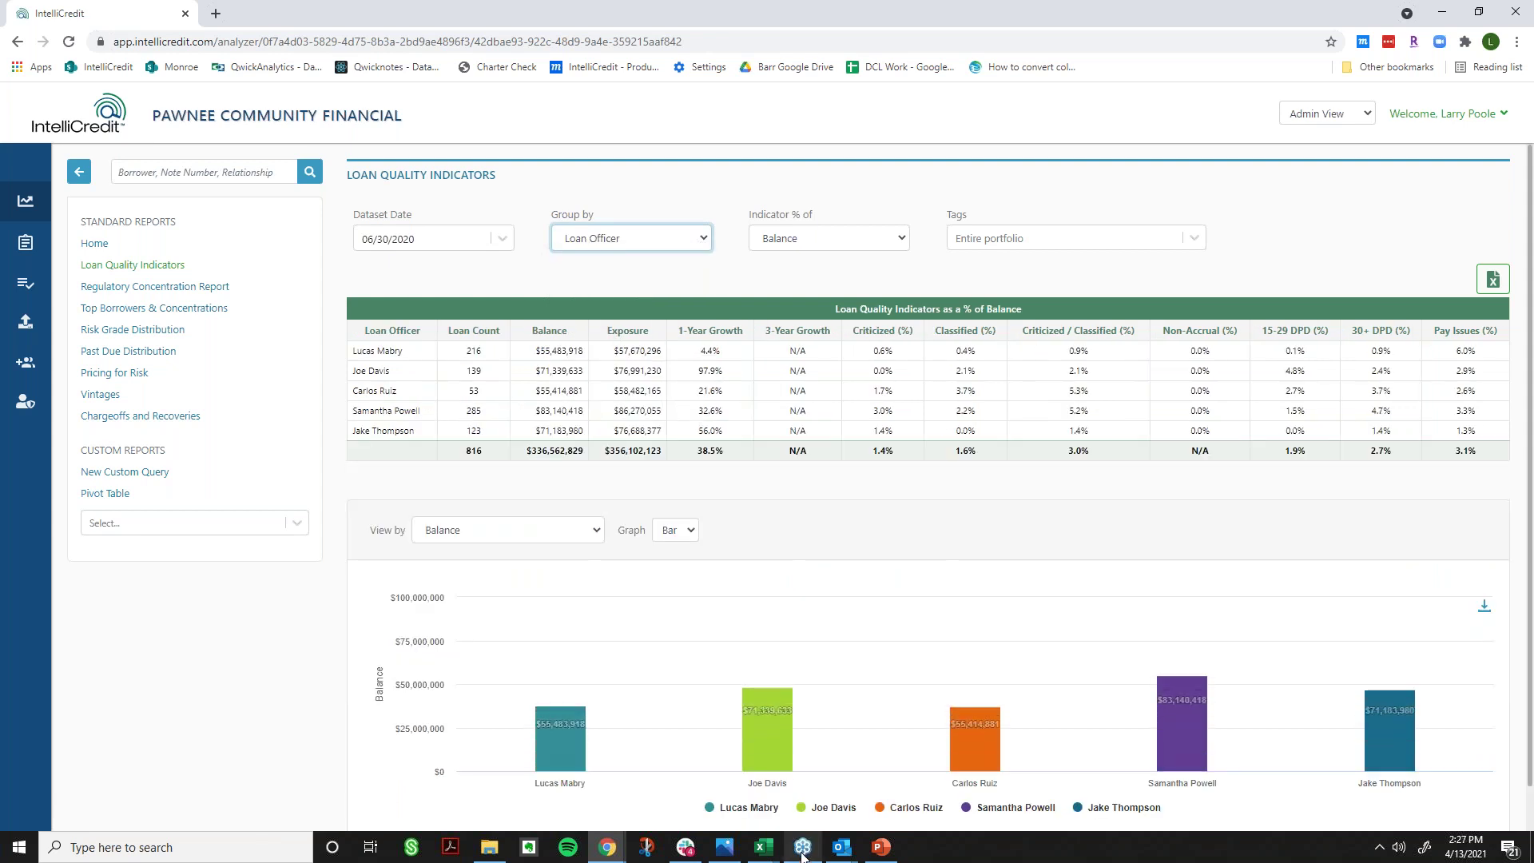
pyautogui.click(655, 239)
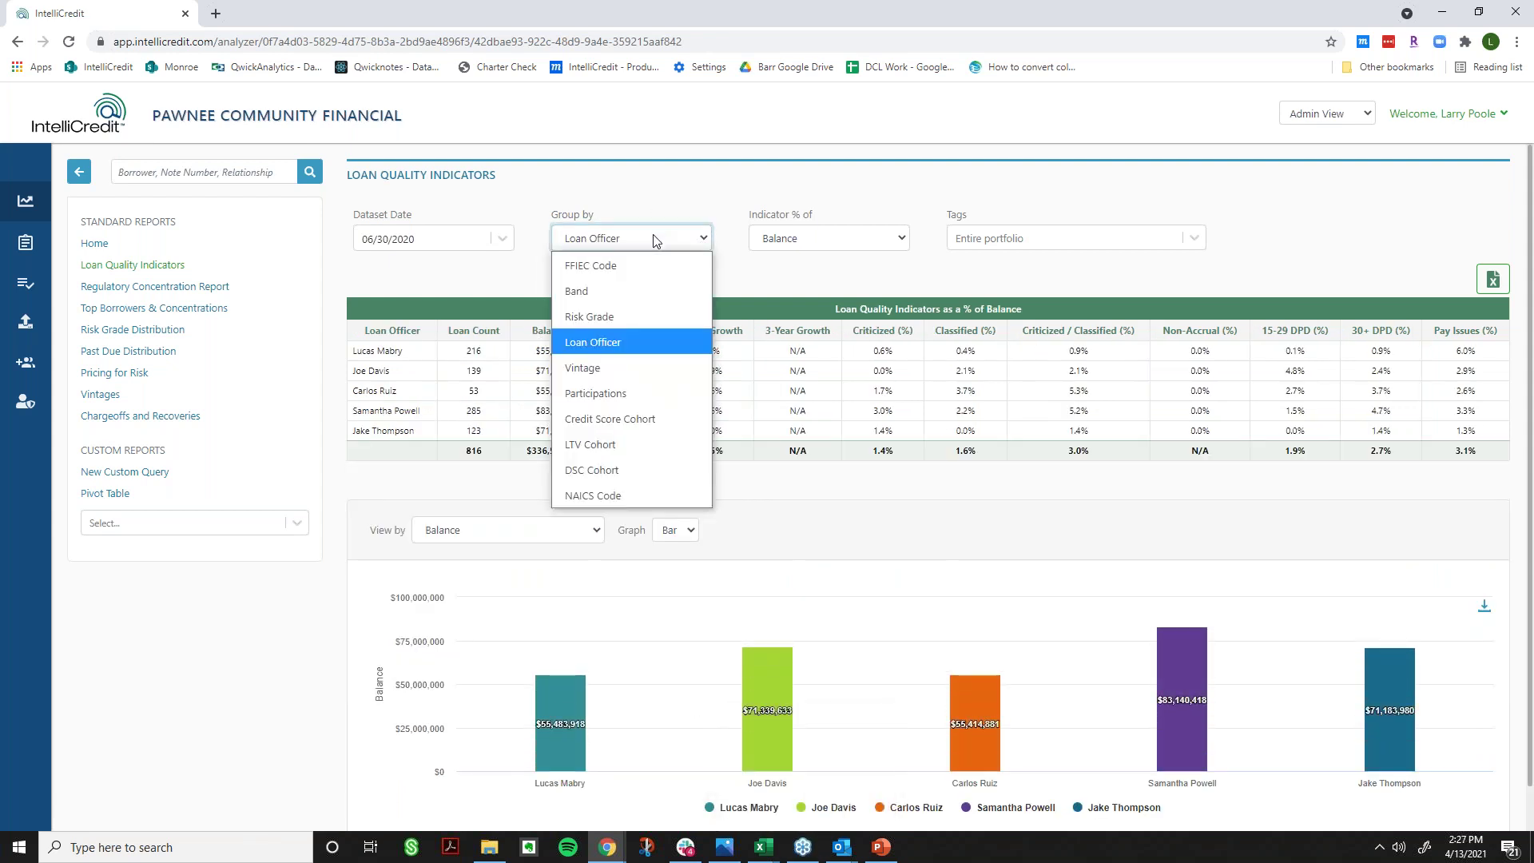
pyautogui.click(637, 369)
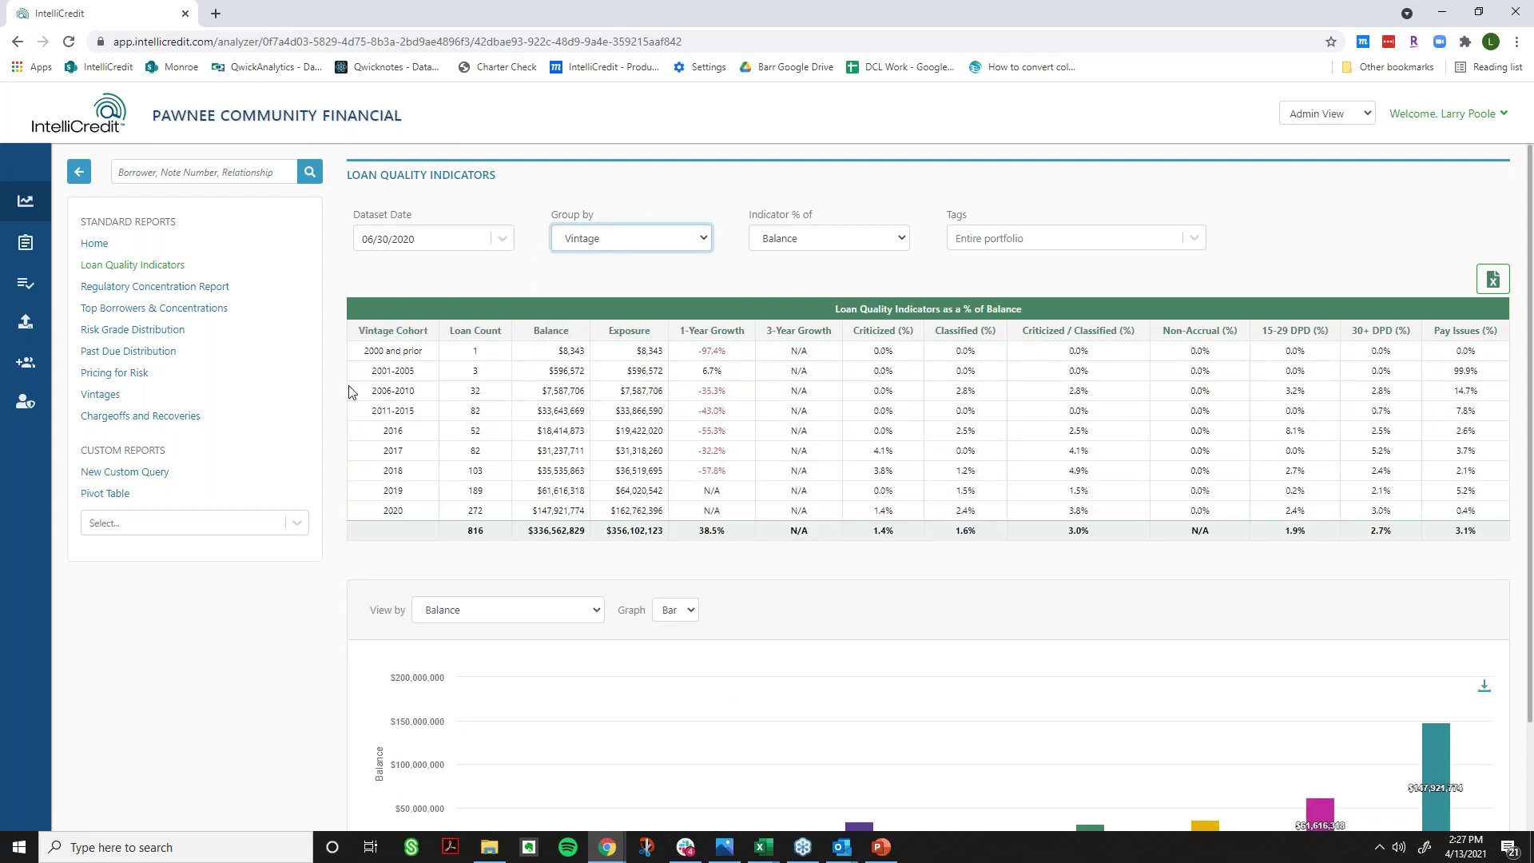
pyautogui.click(631, 240)
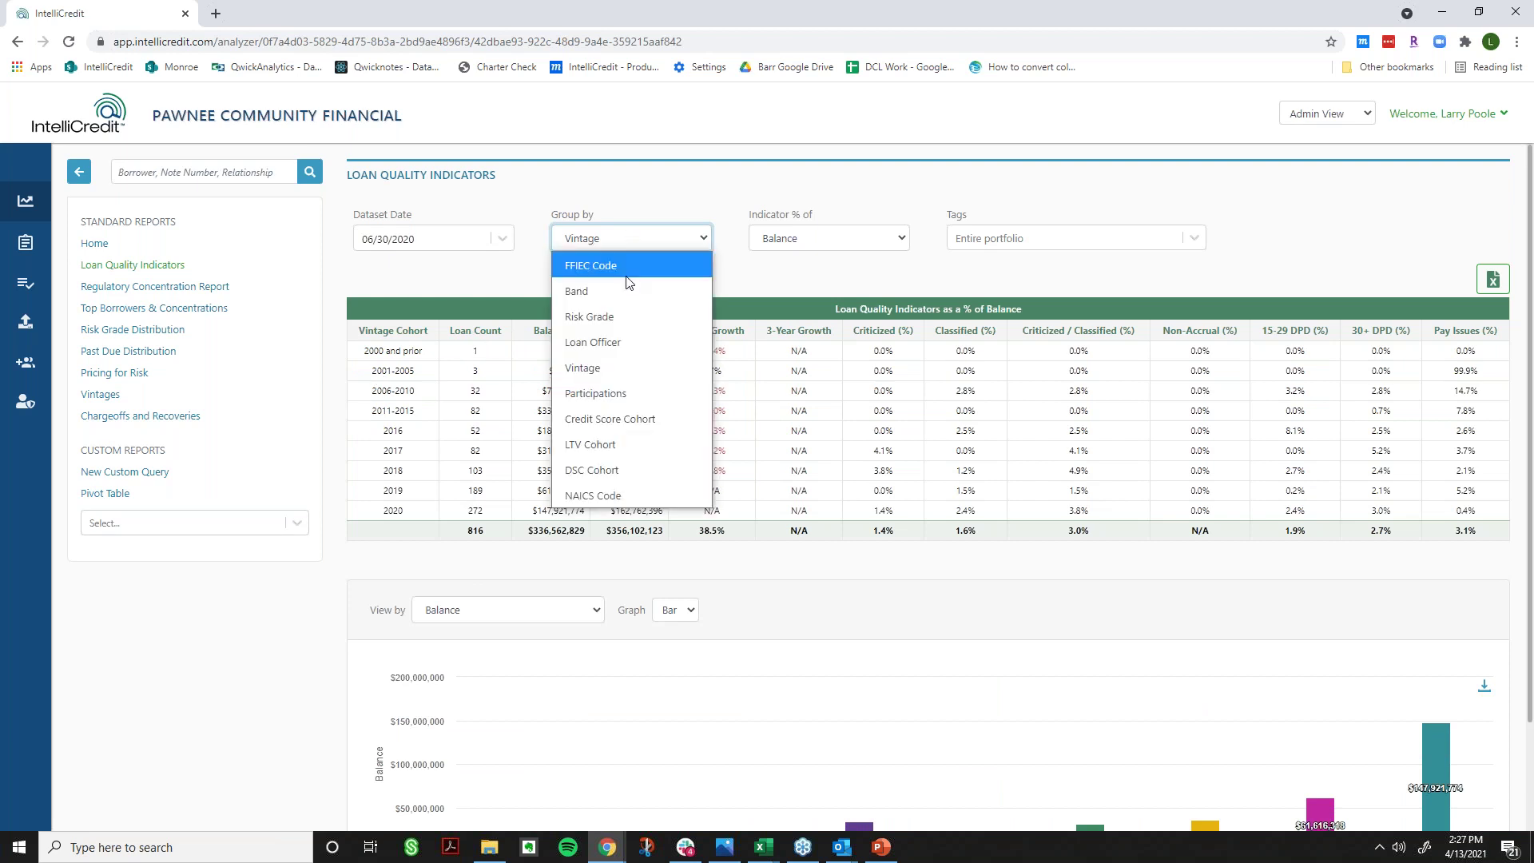
pyautogui.click(632, 424)
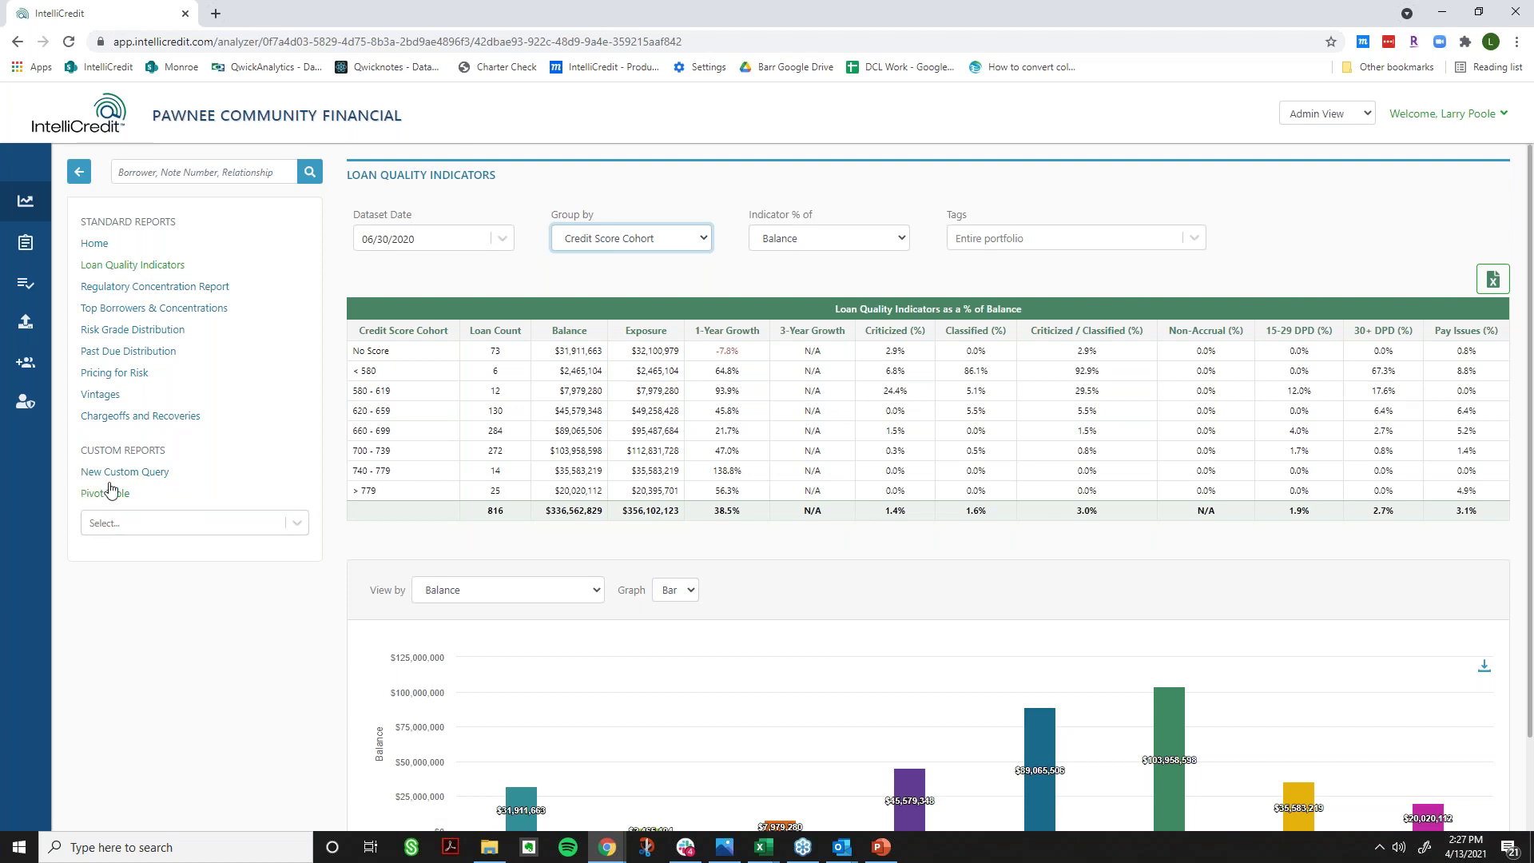
# - Start a custom query with Risk Grade 'is one of' 5, 6, 7 and 8
pyautogui.click(163, 479)
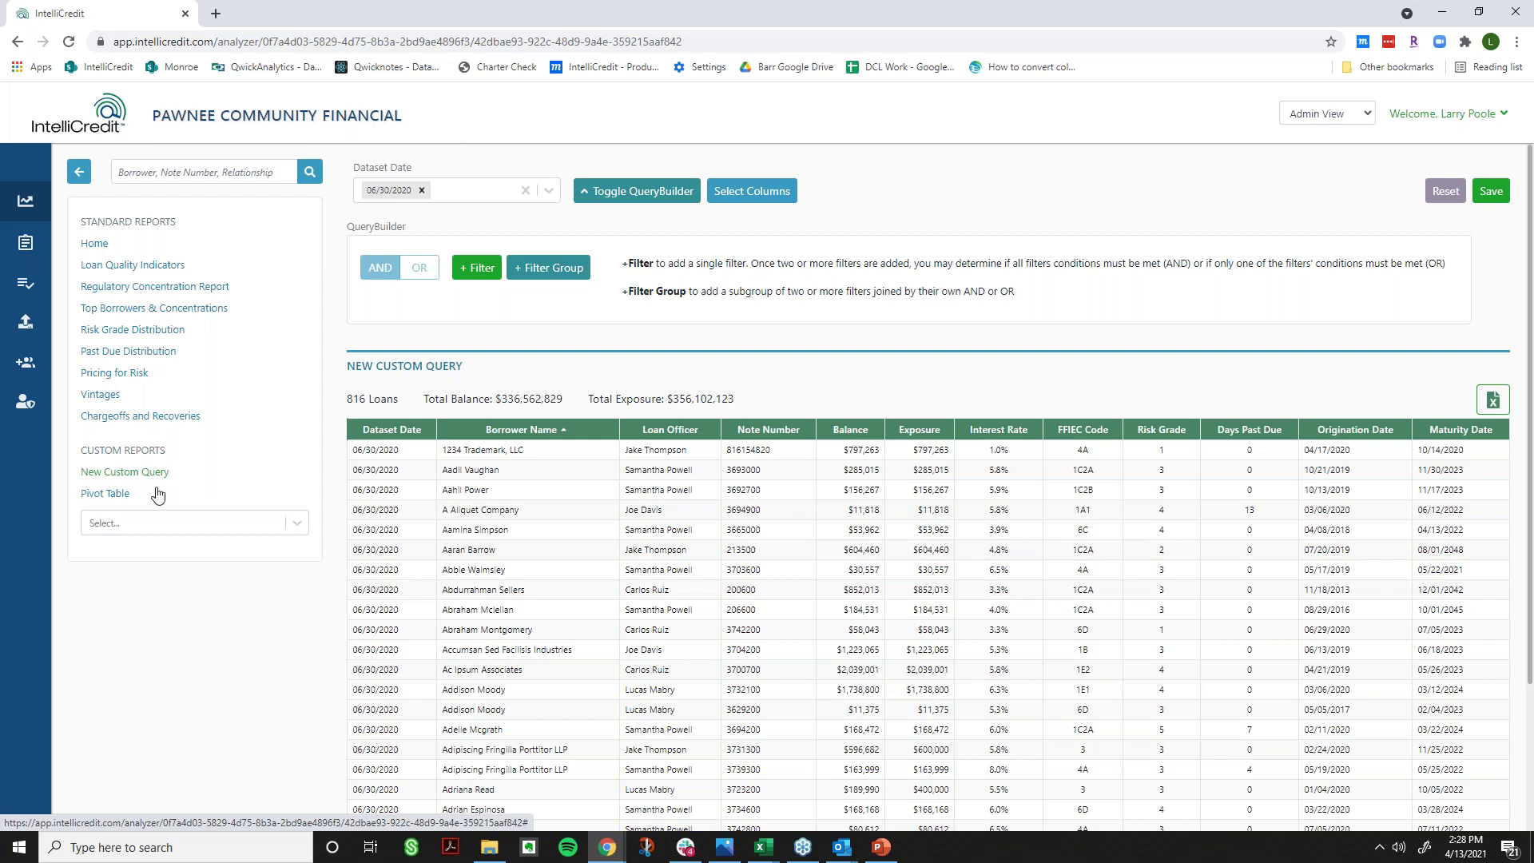
pyautogui.click(493, 275)
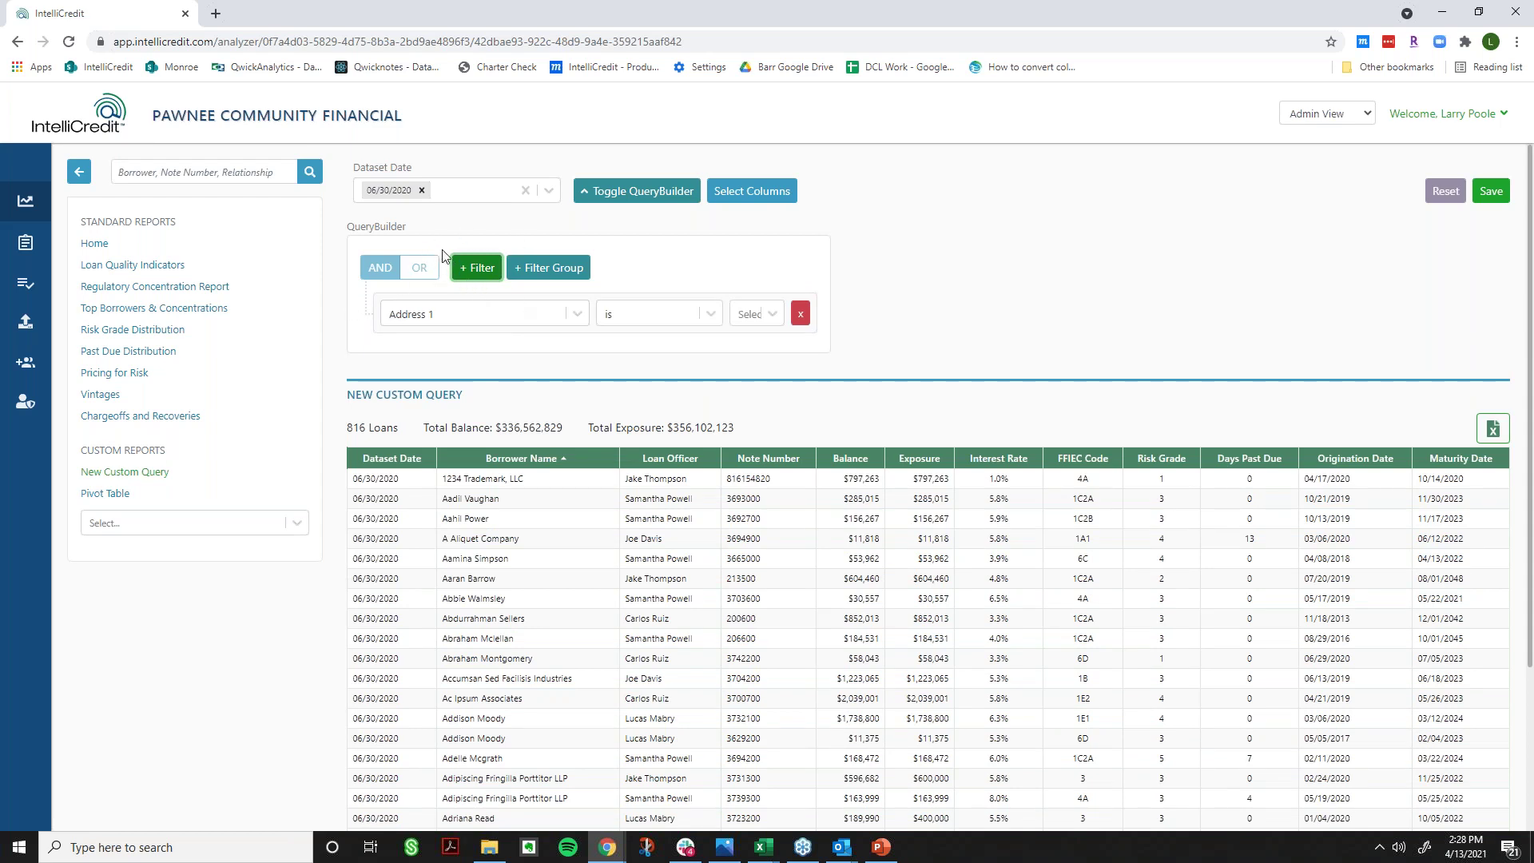
pyautogui.click(580, 315)
pyautogui.scroll(-3, 587, 366)
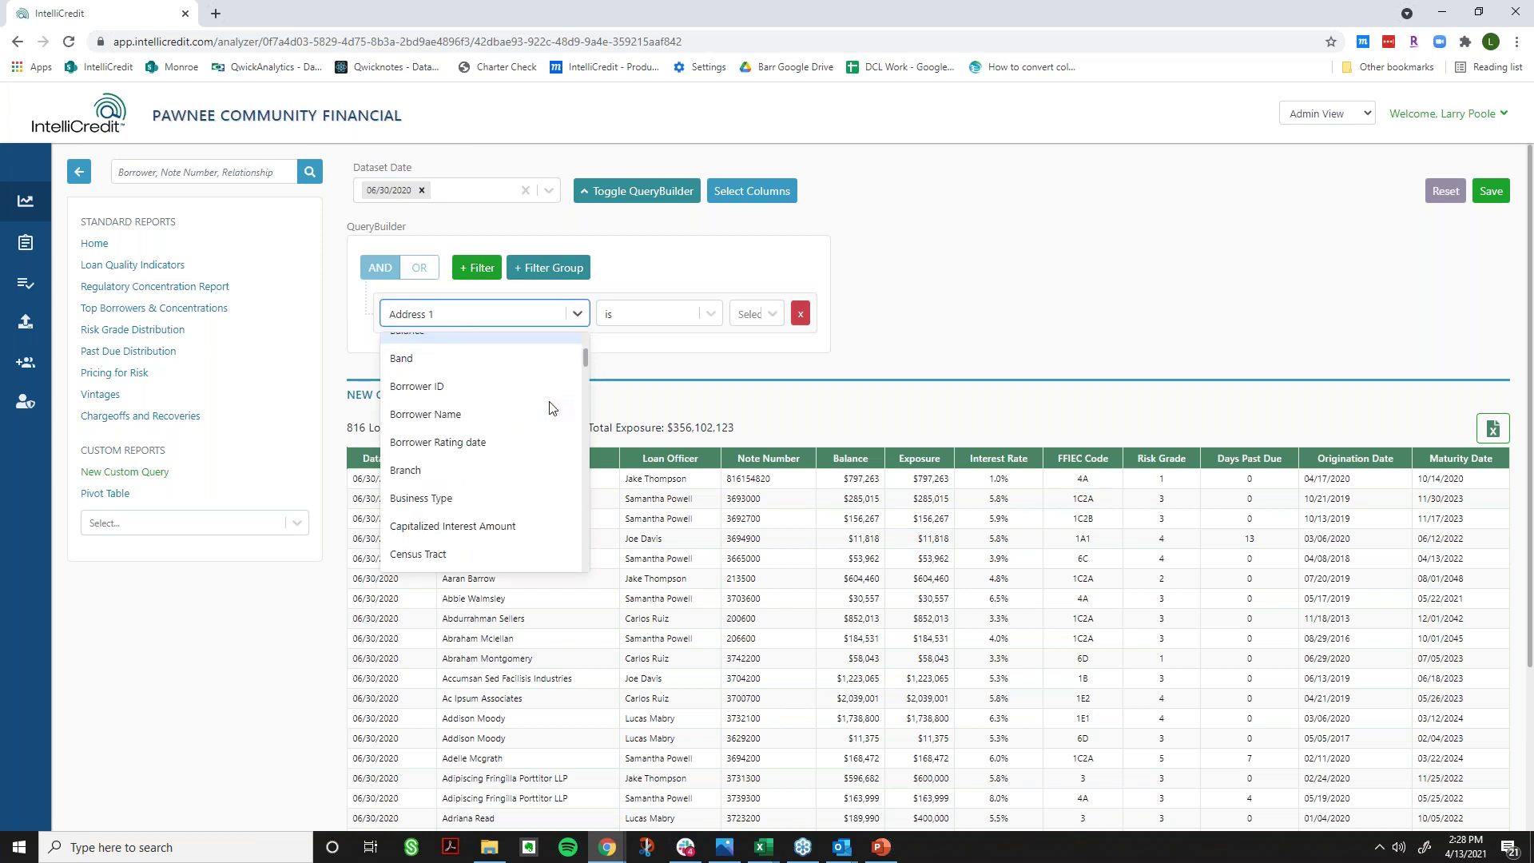
pyautogui.scroll(-4, 548, 407)
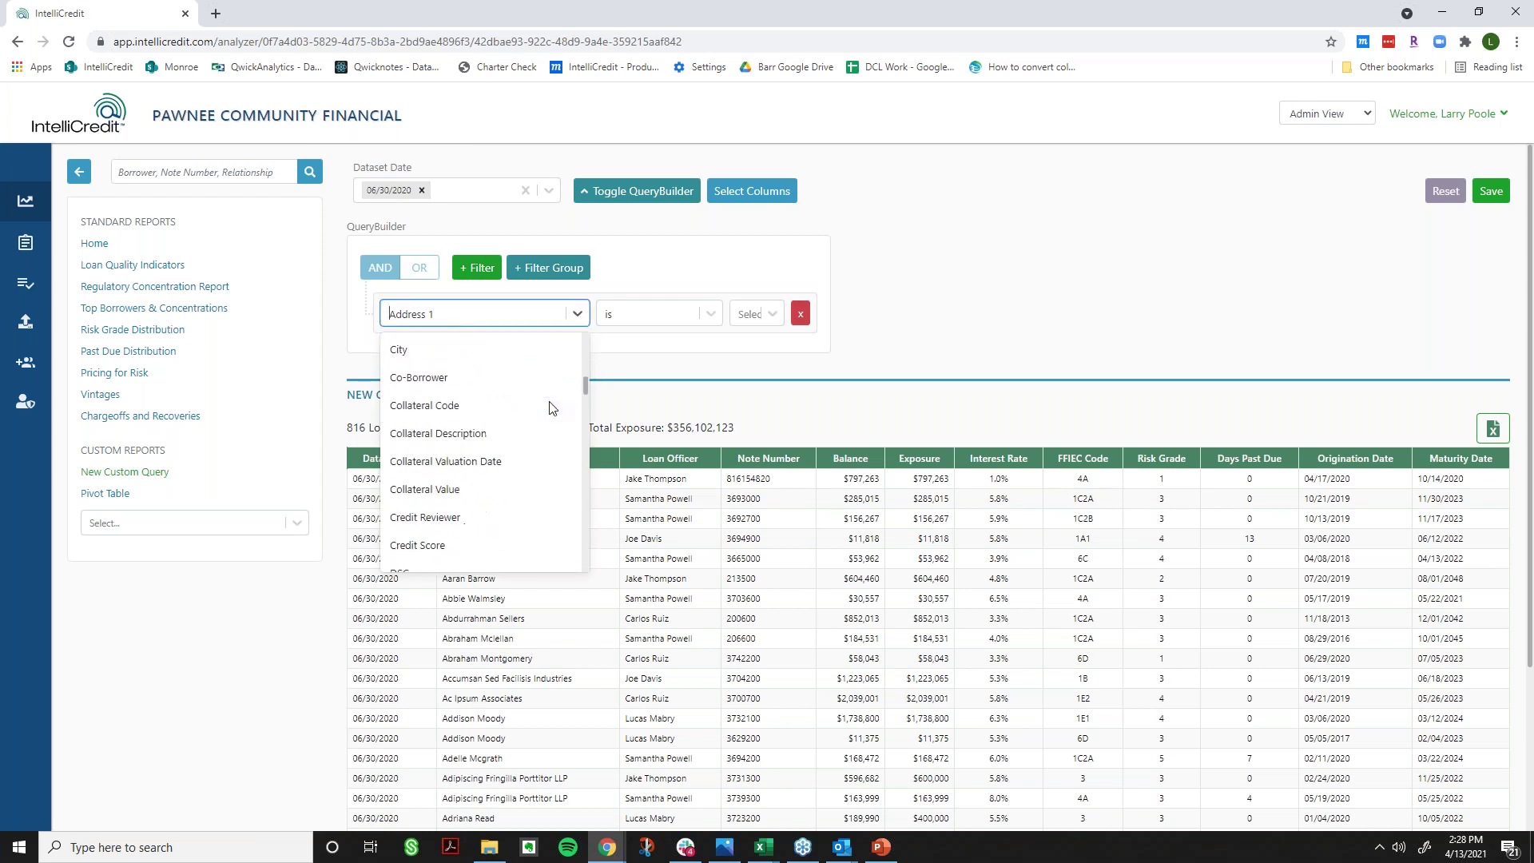
pyautogui.scroll(7, 549, 401)
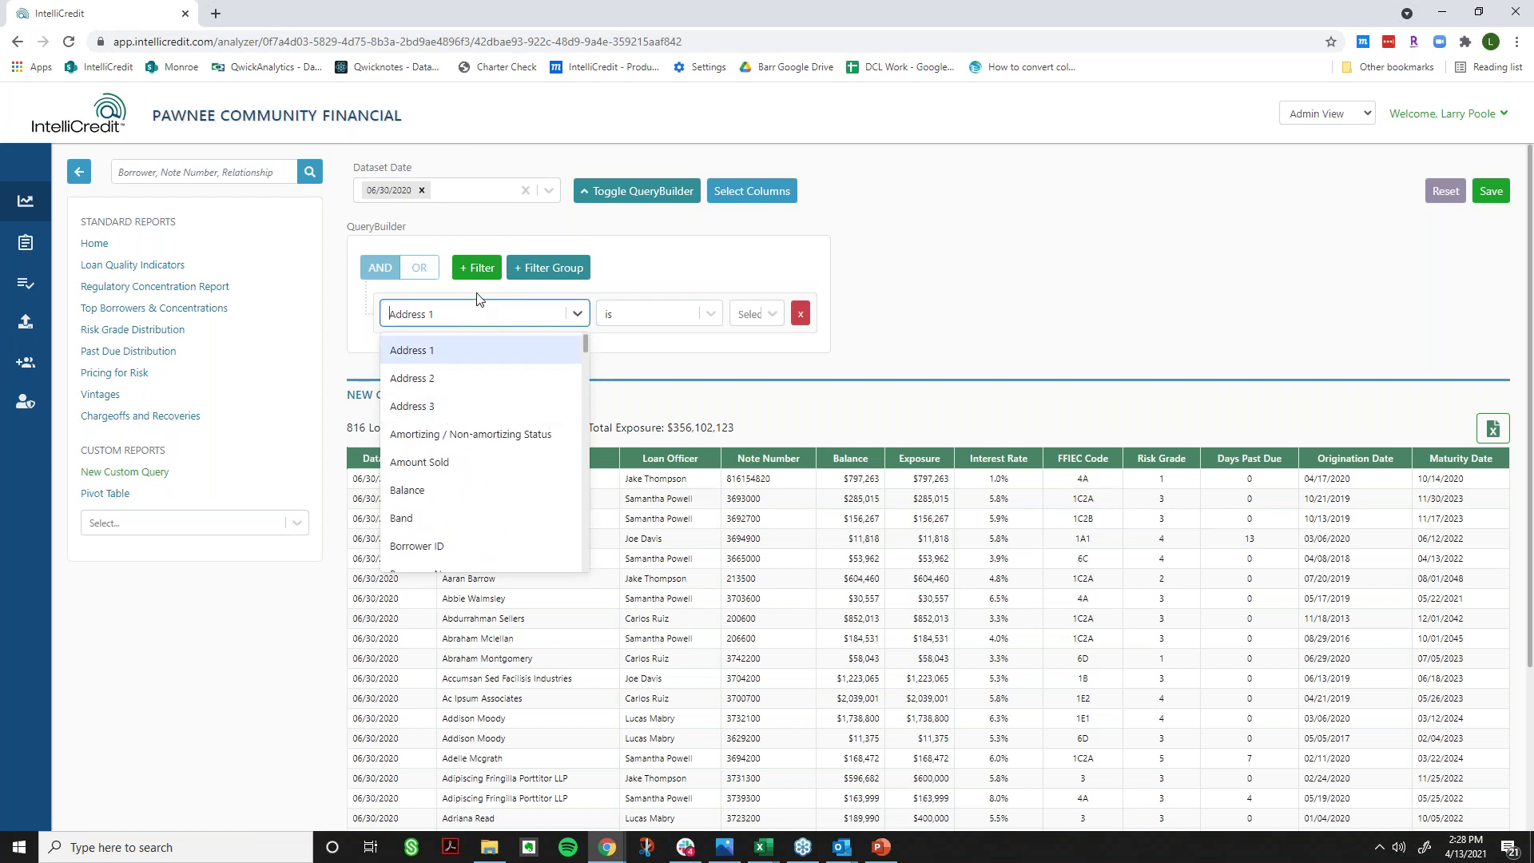
pyautogui.write('risk')
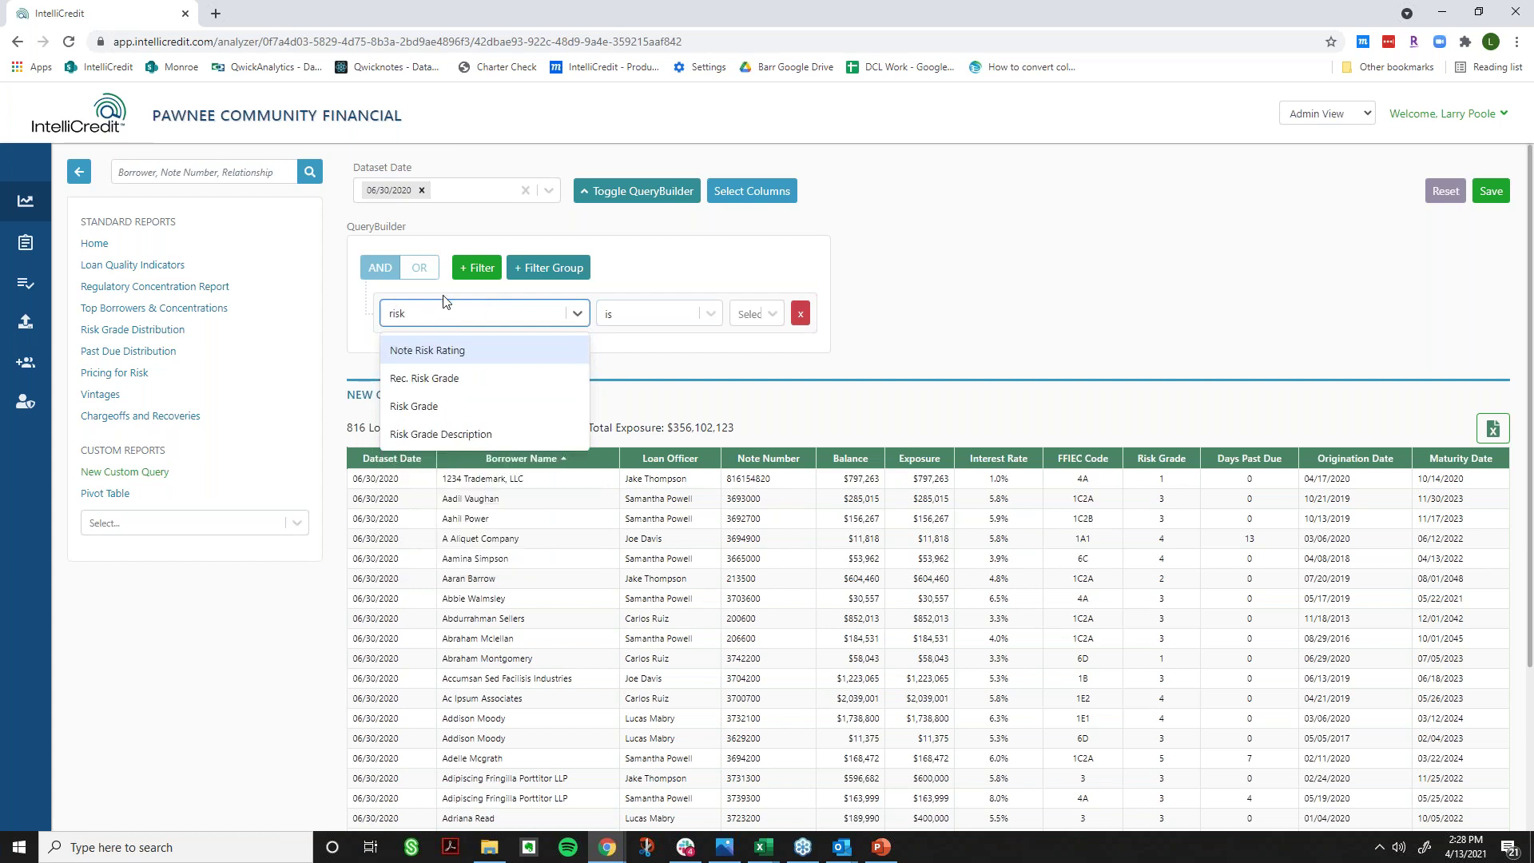
pyautogui.click(446, 405)
pyautogui.click(643, 314)
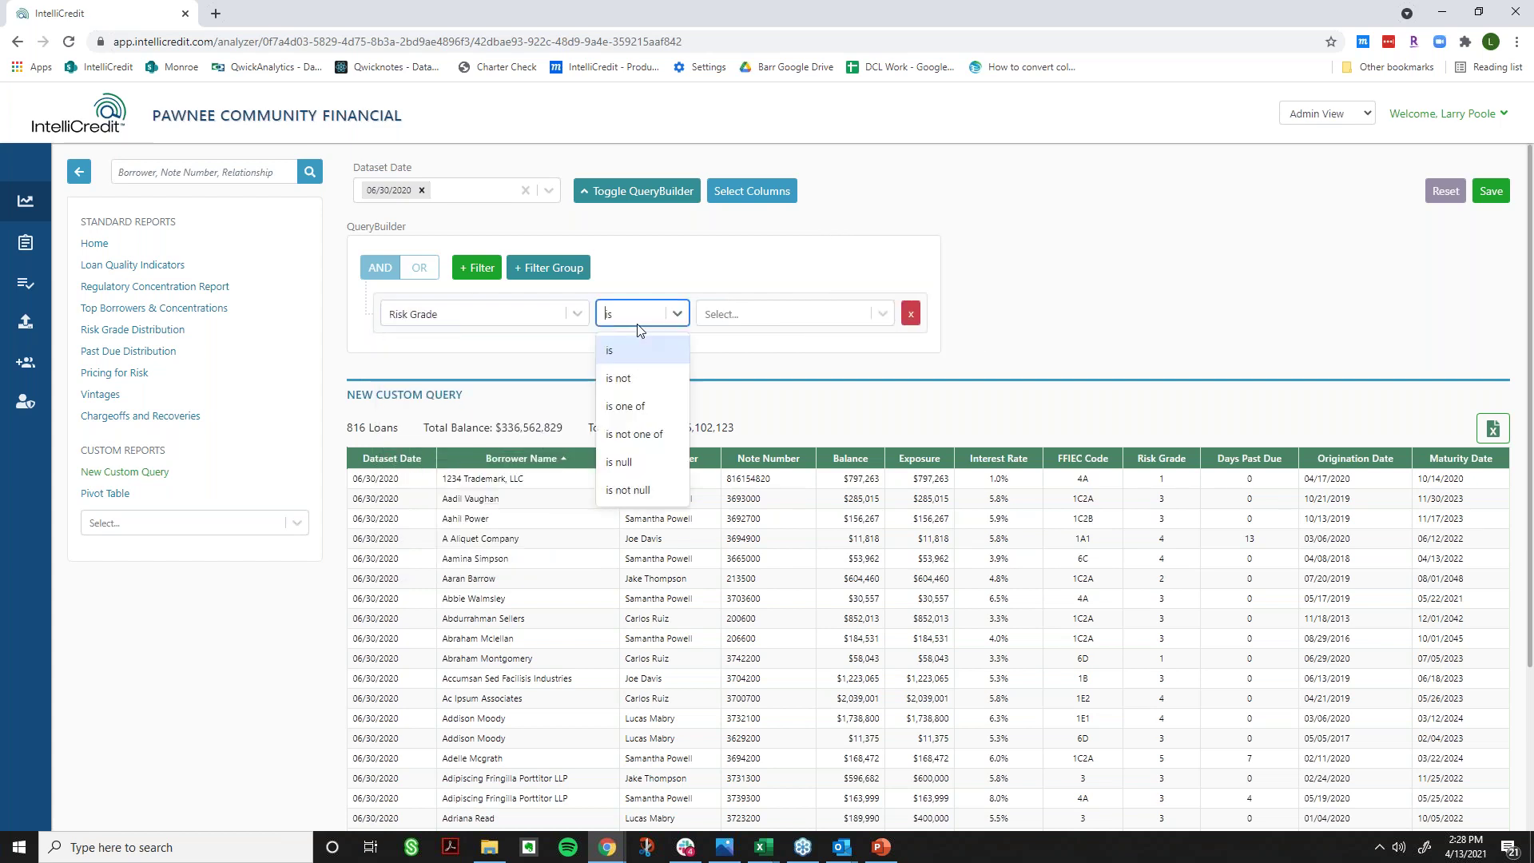
pyautogui.click(636, 406)
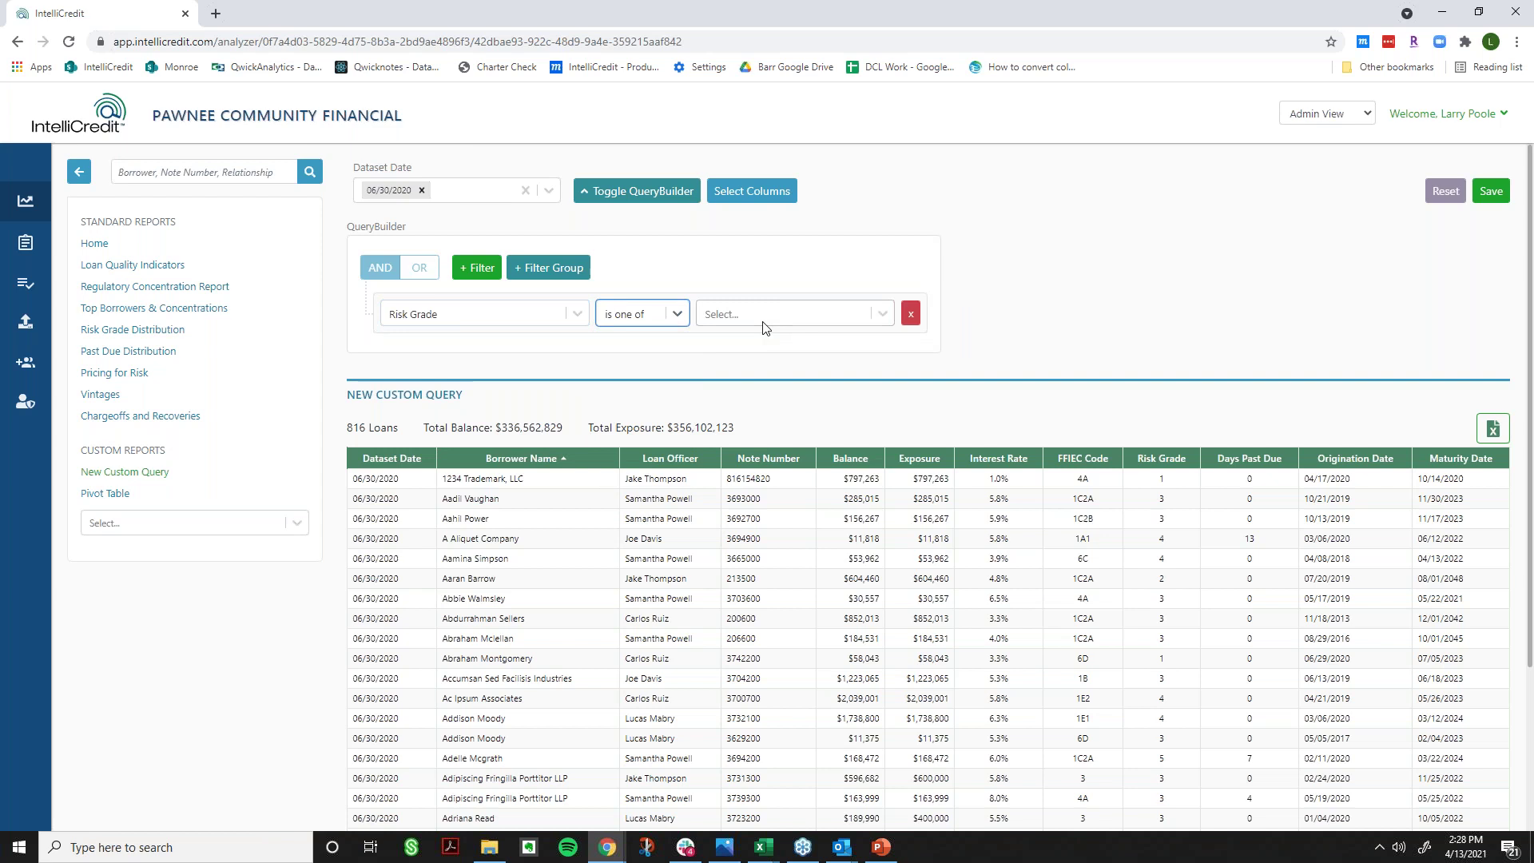
pyautogui.click(764, 323)
pyautogui.click(755, 491)
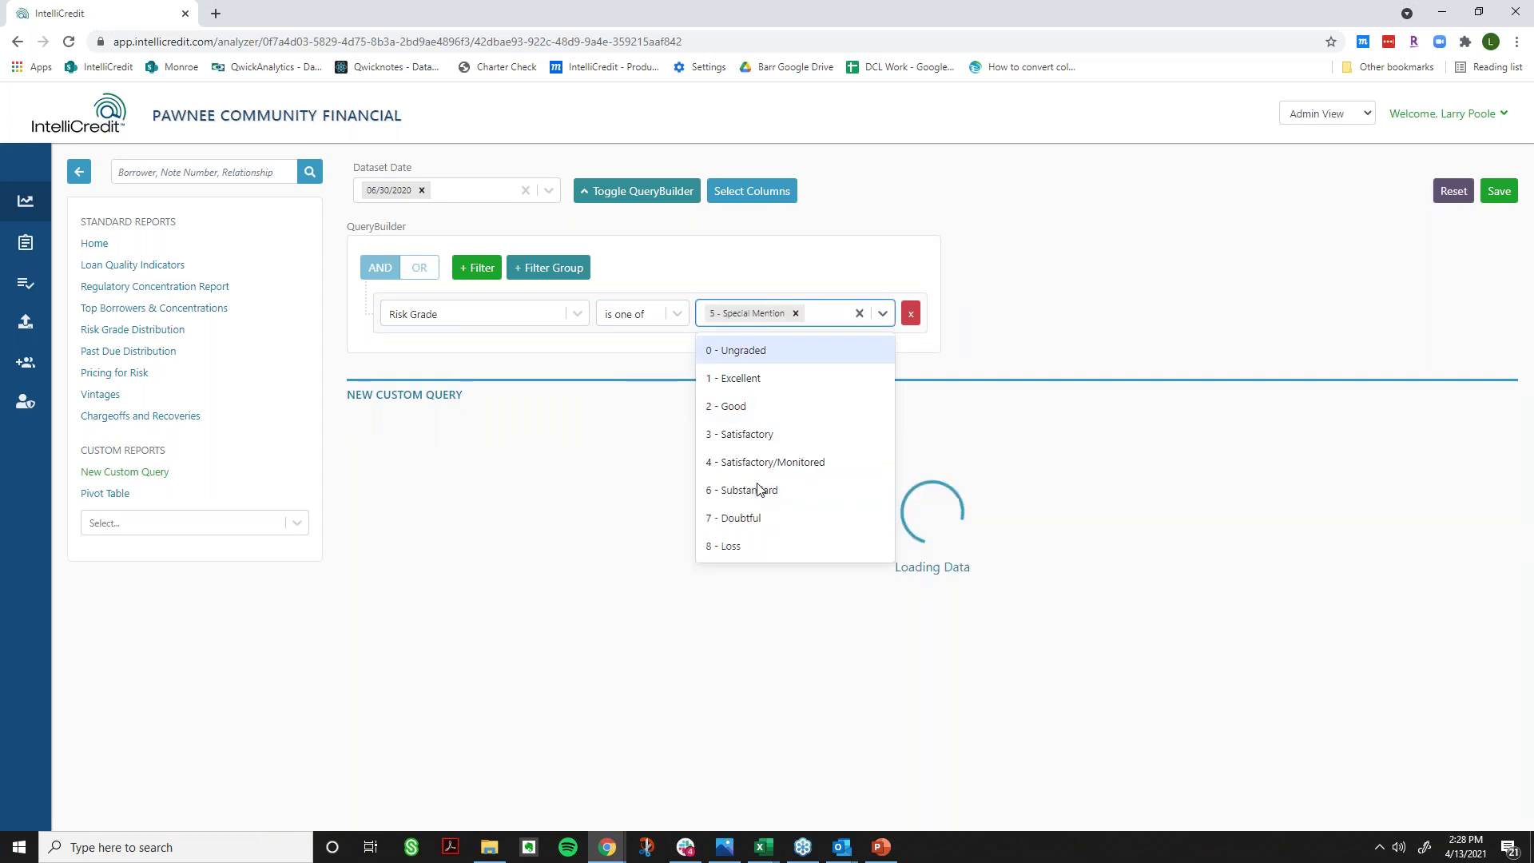
pyautogui.click(757, 497)
pyautogui.click(752, 495)
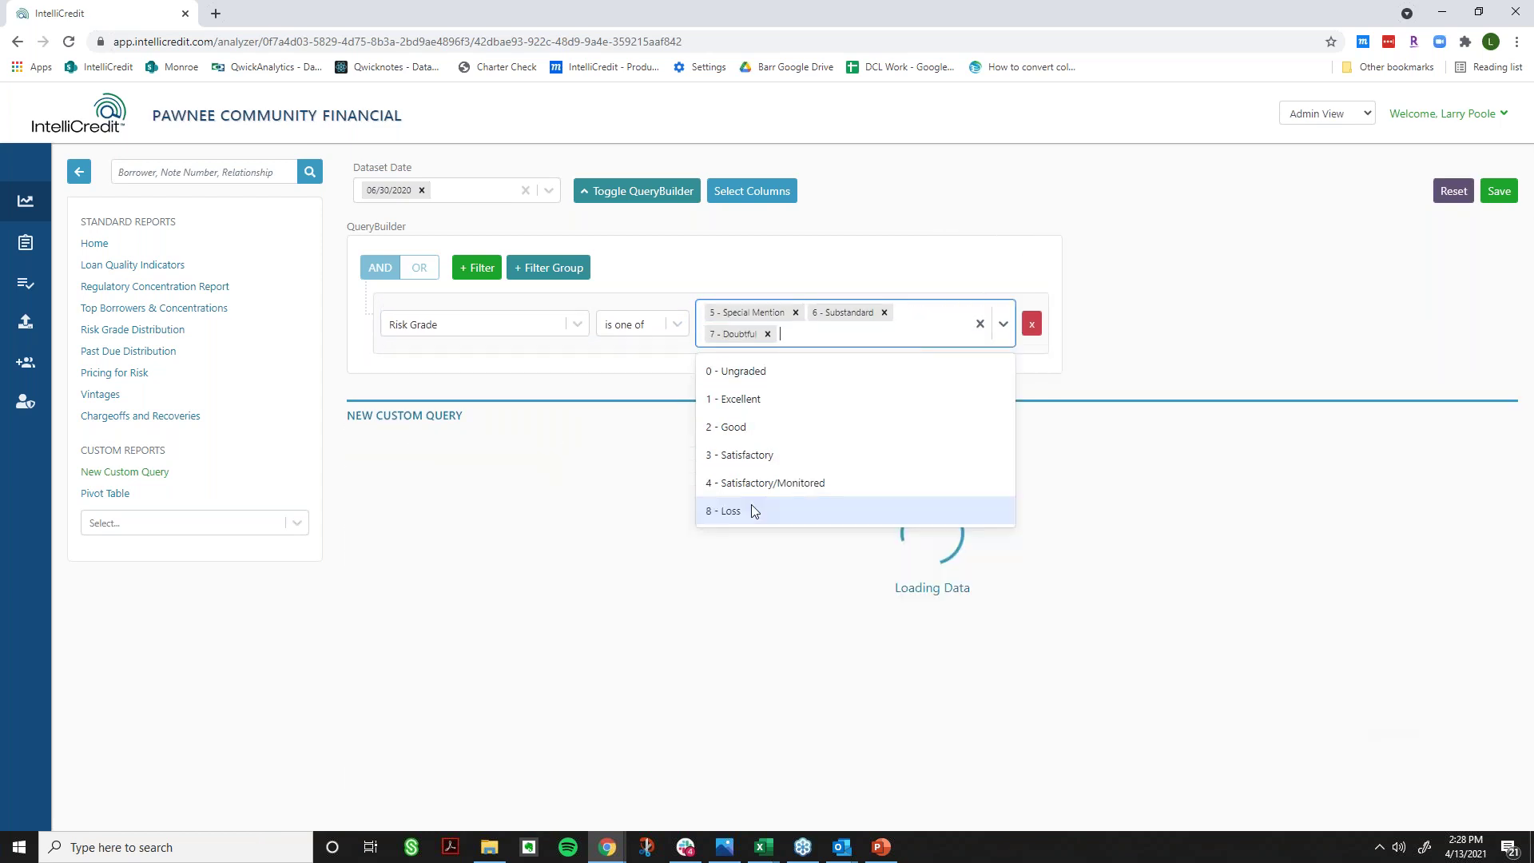
pyautogui.click(750, 511)
pyautogui.scroll(-1, 660, 543)
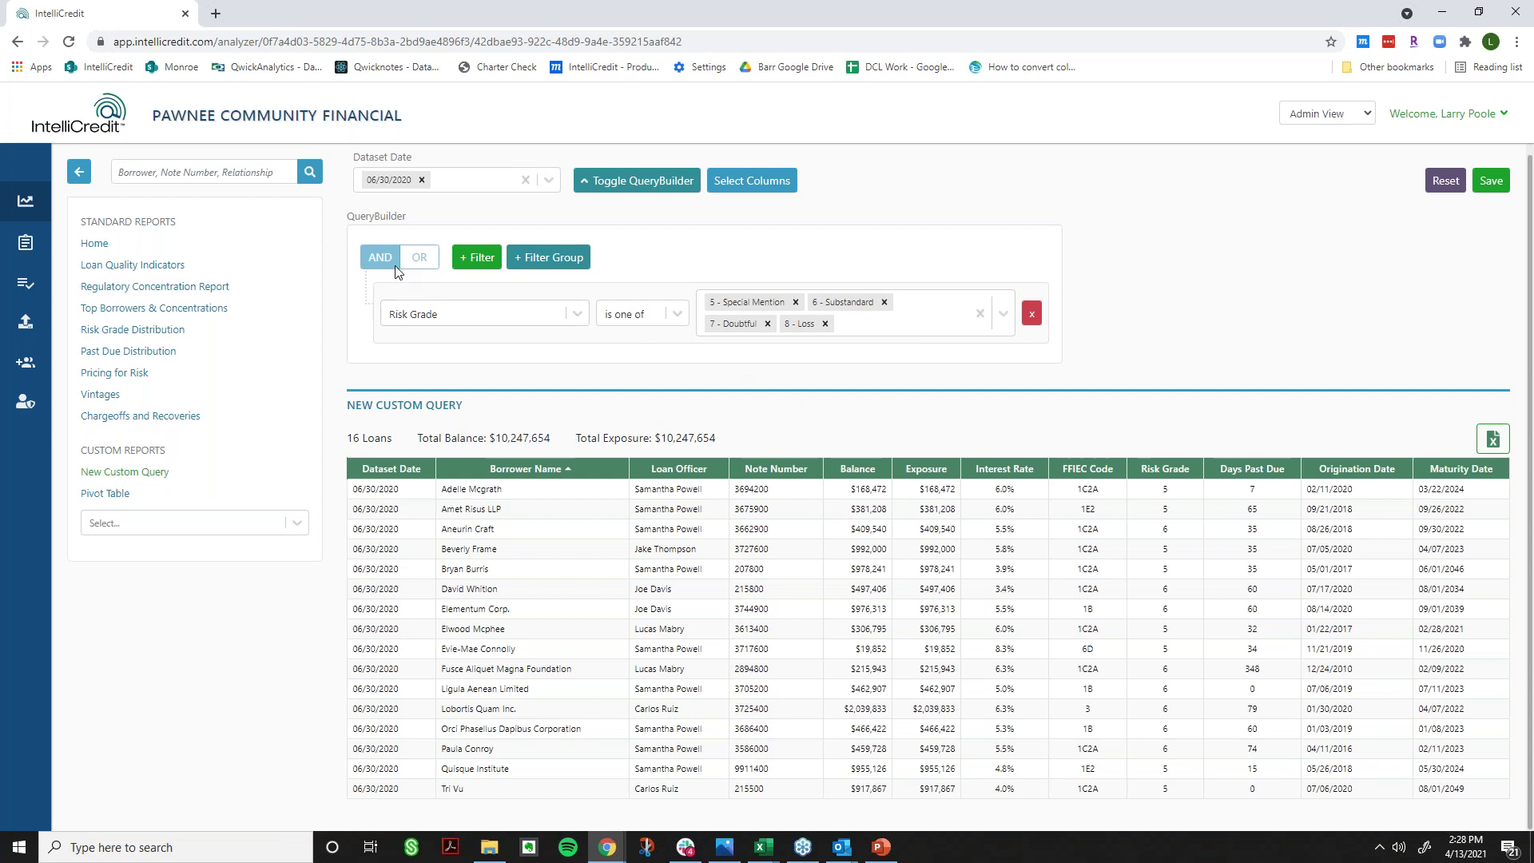
# - Add a second condition, Balance greater than 250000, and apply the query
pyautogui.click(477, 257)
pyautogui.click(521, 372)
pyautogui.write('balance')
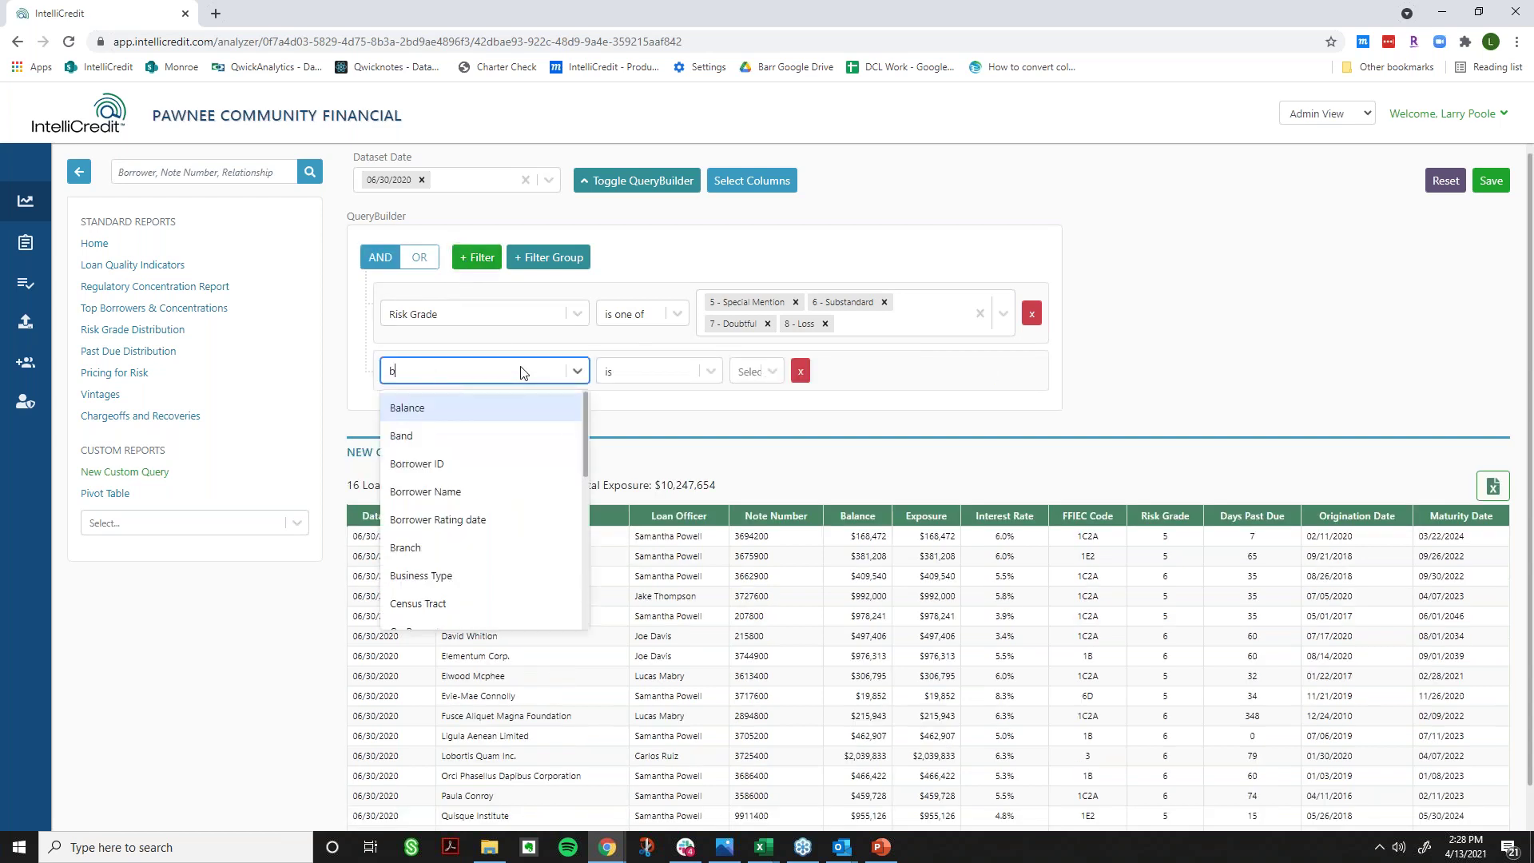
pyautogui.click(488, 407)
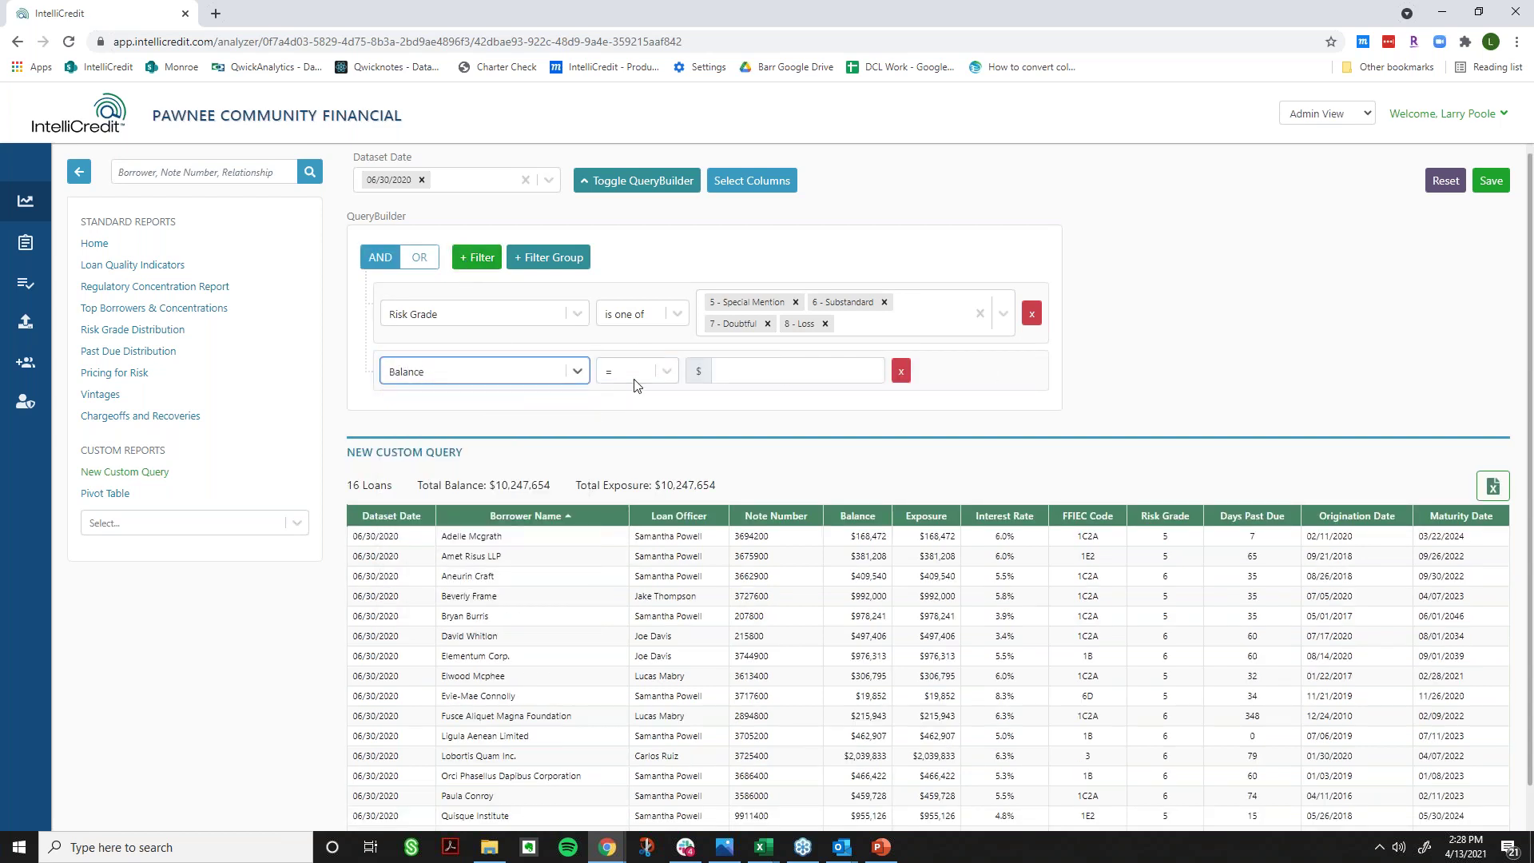
pyautogui.click(636, 382)
pyautogui.click(644, 482)
pyautogui.click(778, 374)
pyautogui.write('250')
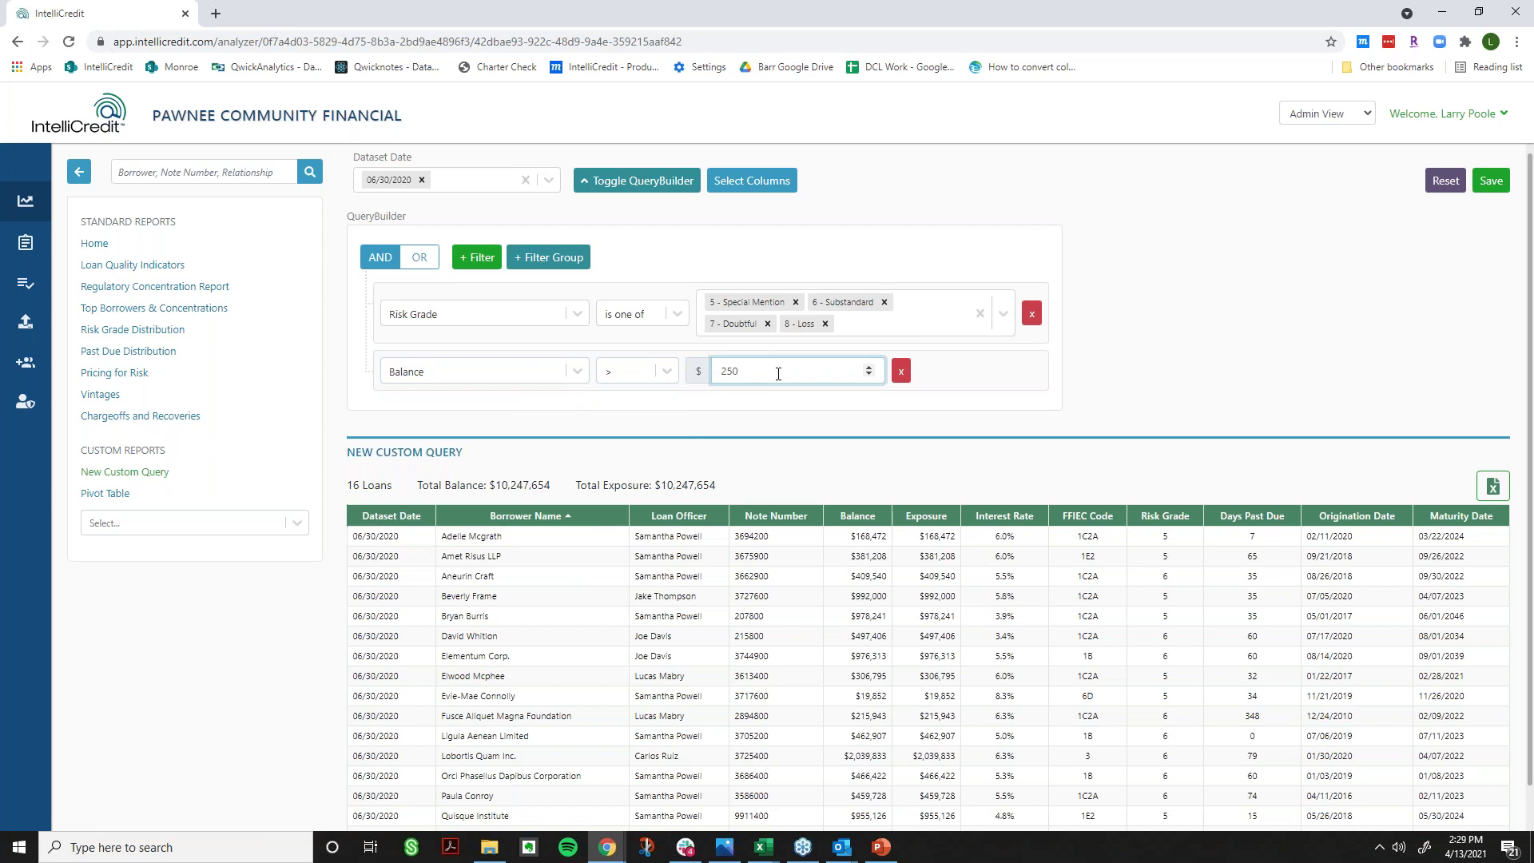
pyautogui.write('000')
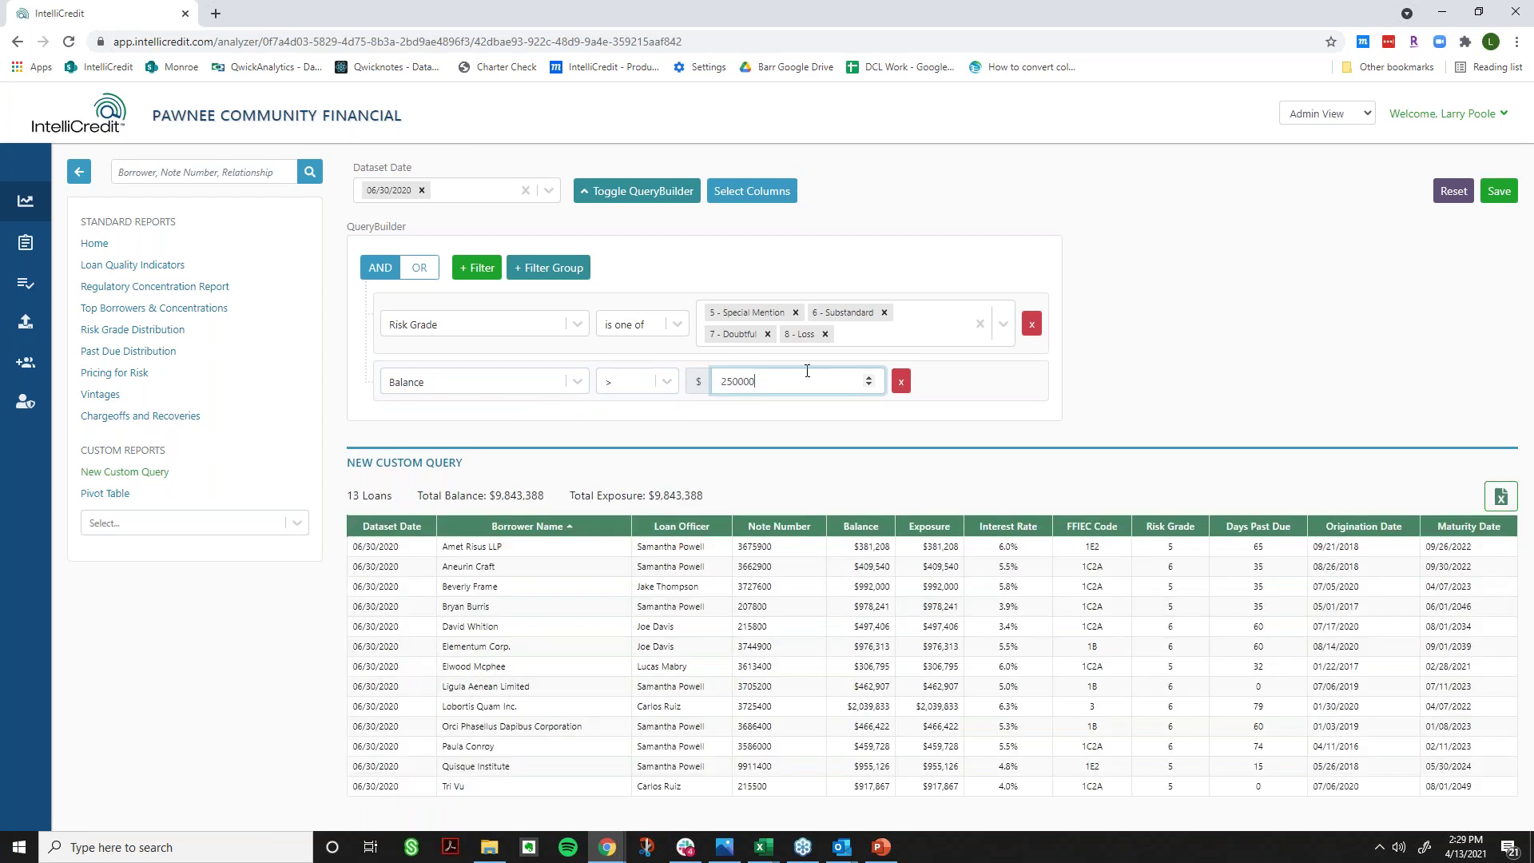
pyautogui.click(1186, 317)
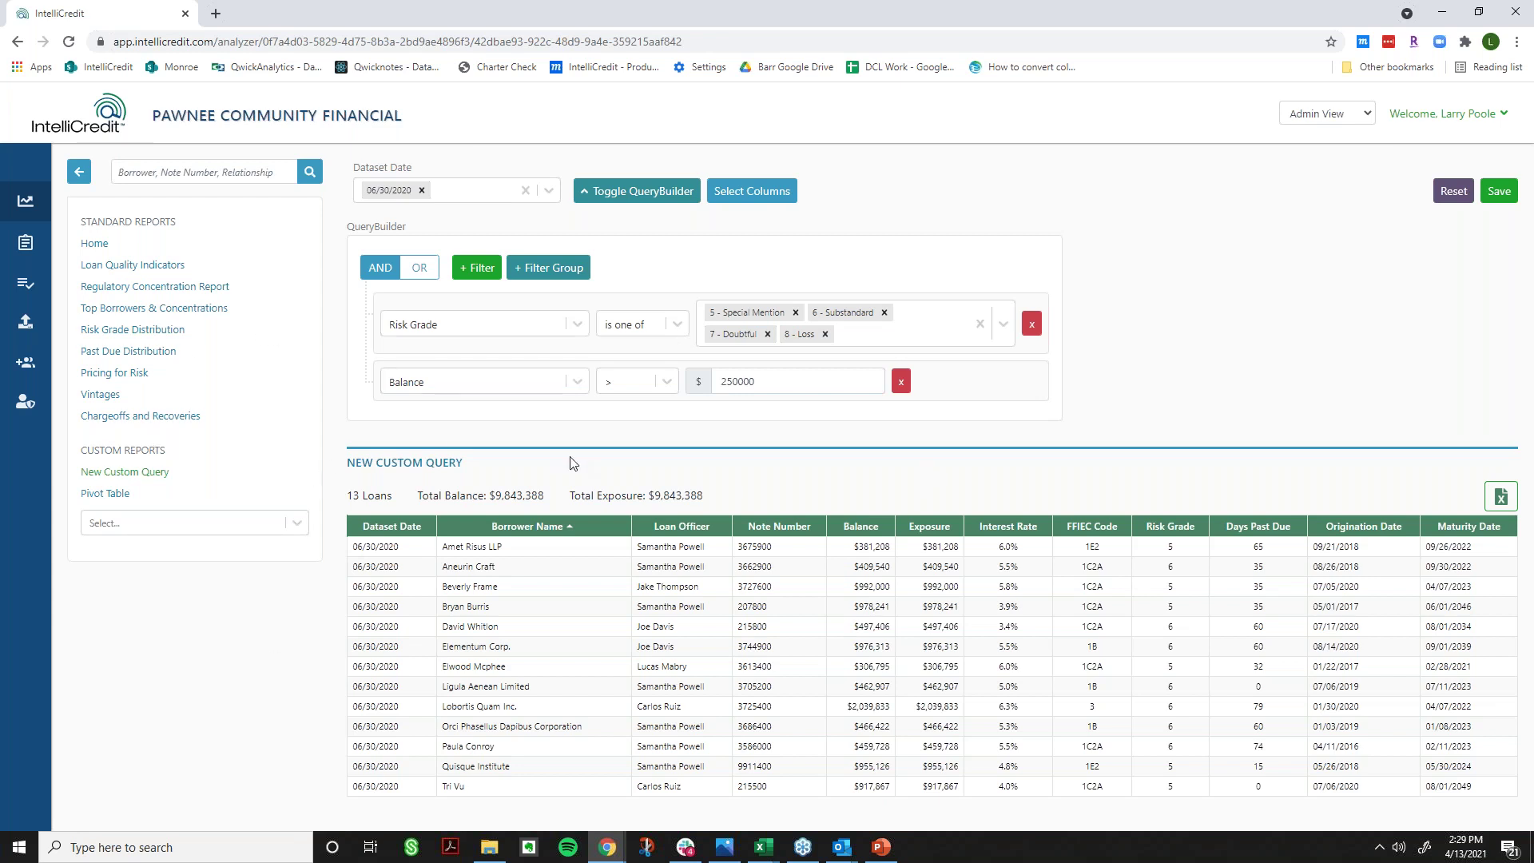
# - Save the query as shared, locked report 'Non-Pass Report > $250K', correcting the mistyped $350K
pyautogui.click(1499, 192)
pyautogui.write('No')
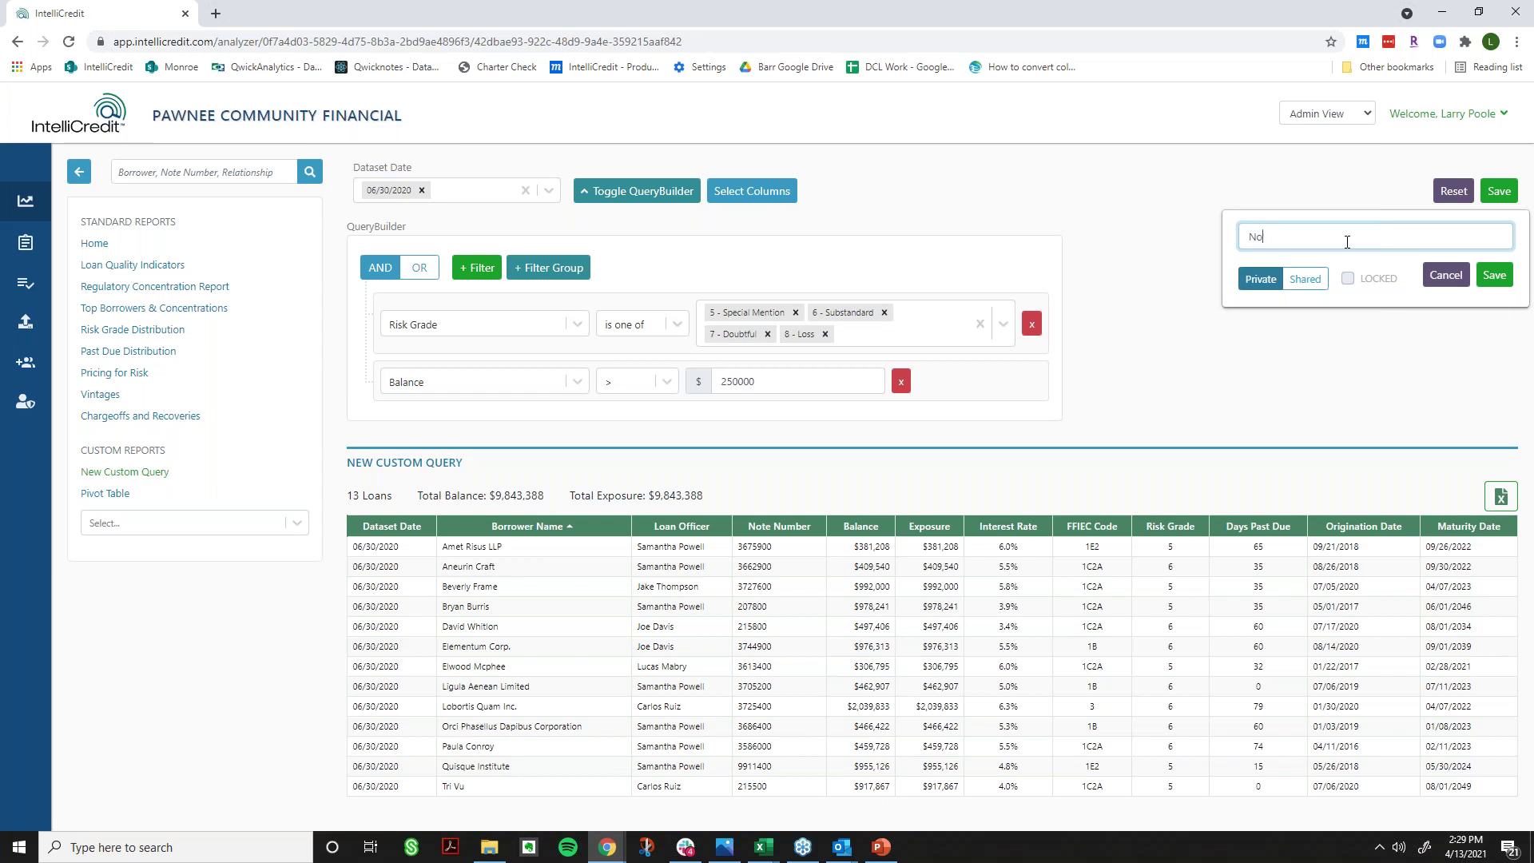
pyautogui.write('n-Pass Report > $350K')
pyautogui.click(1347, 237)
pyautogui.press('BackSpace')
pyautogui.write('2')
pyautogui.press('End')
pyautogui.click(1305, 281)
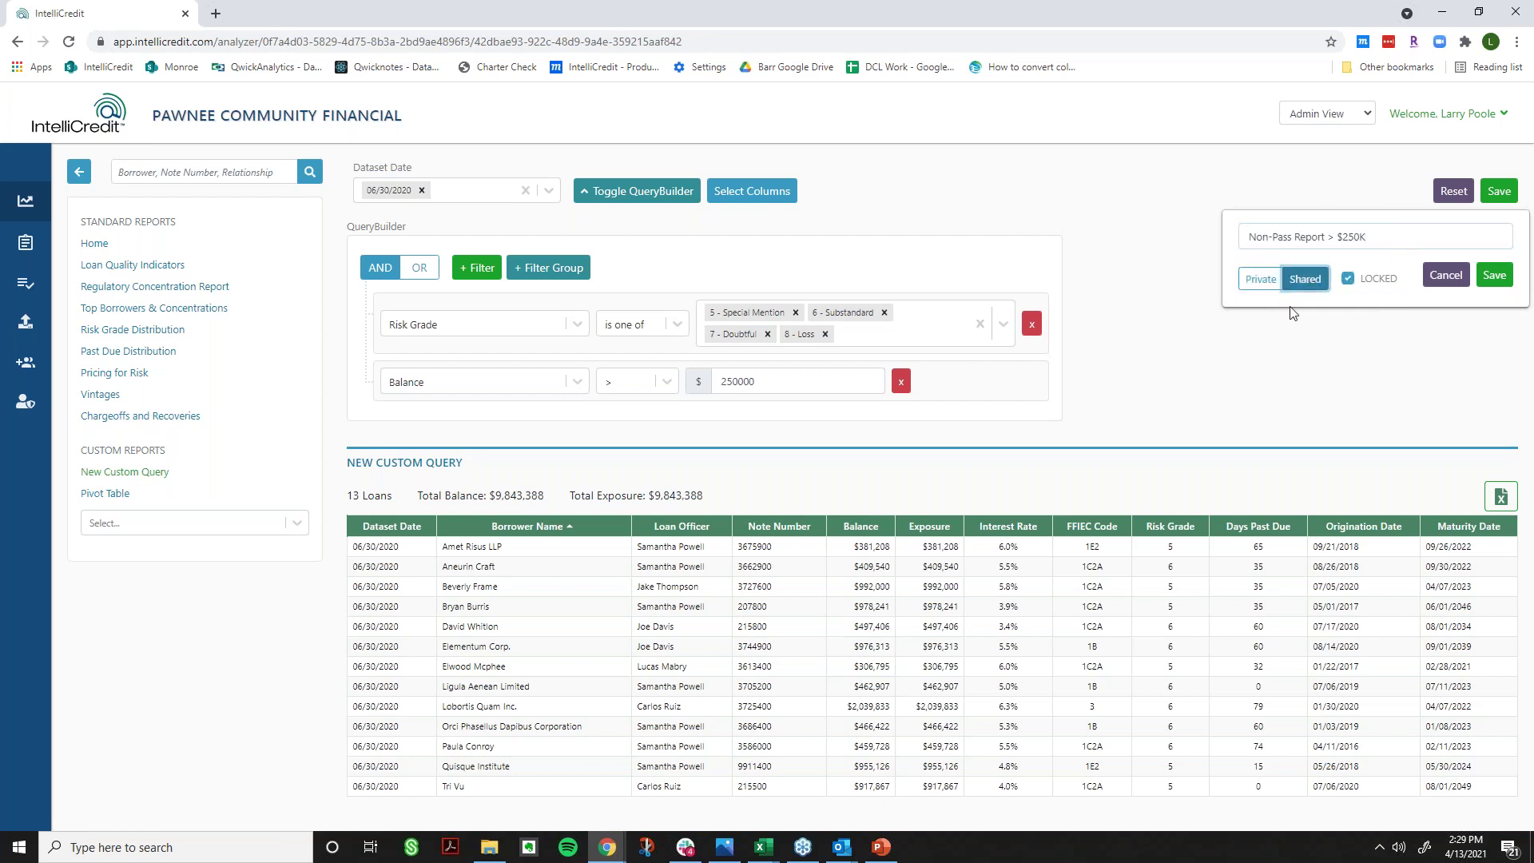
pyautogui.click(1494, 276)
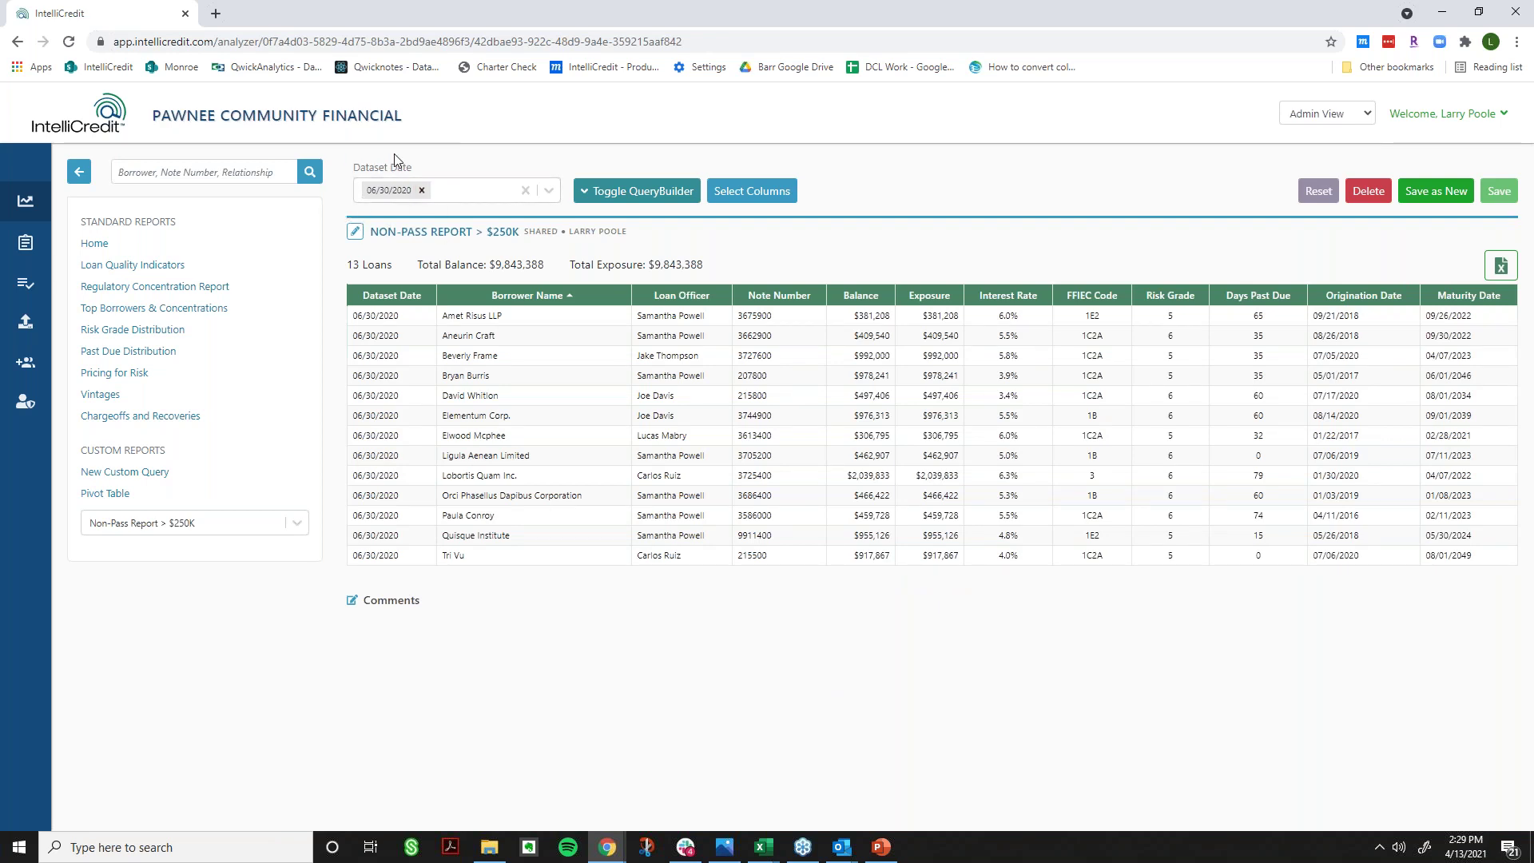
# - Replace the report's 06/30/2020 Dataset Date with 12/31/2019
pyautogui.click(421, 191)
pyautogui.click(548, 191)
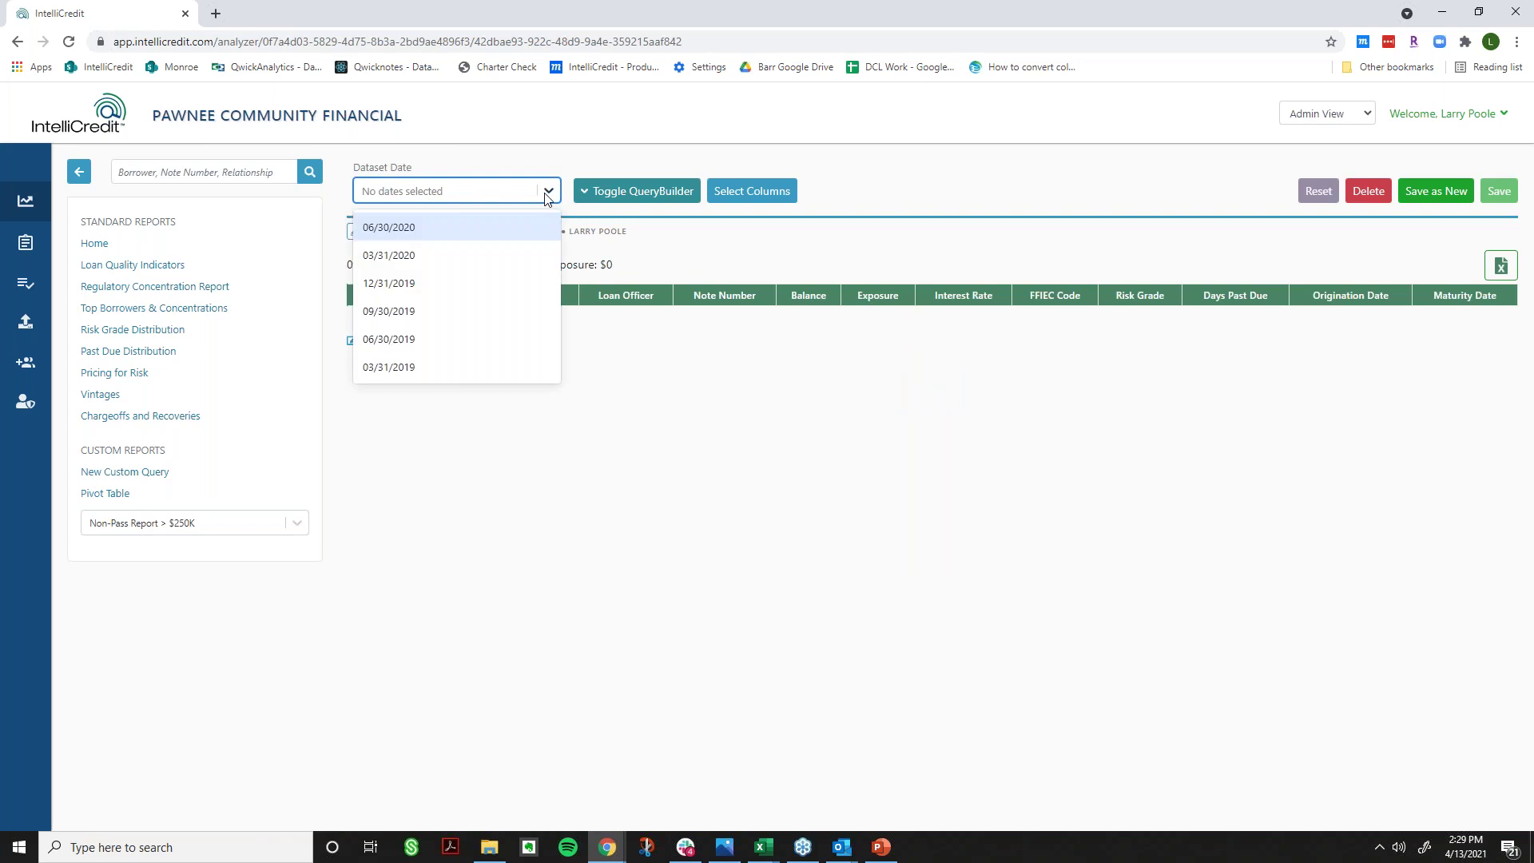
pyautogui.click(461, 286)
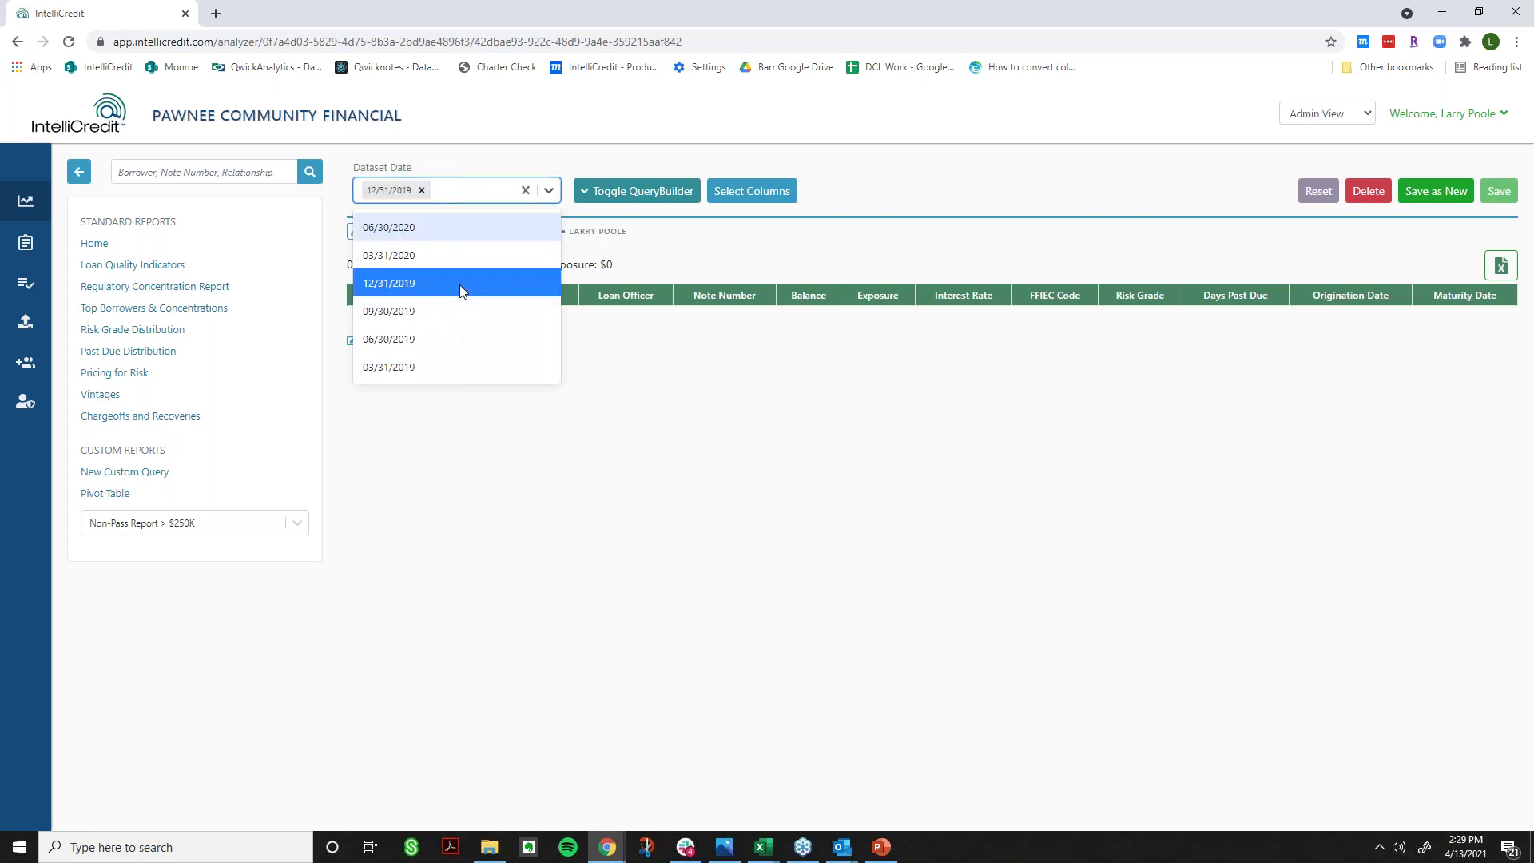
pyautogui.click(711, 639)
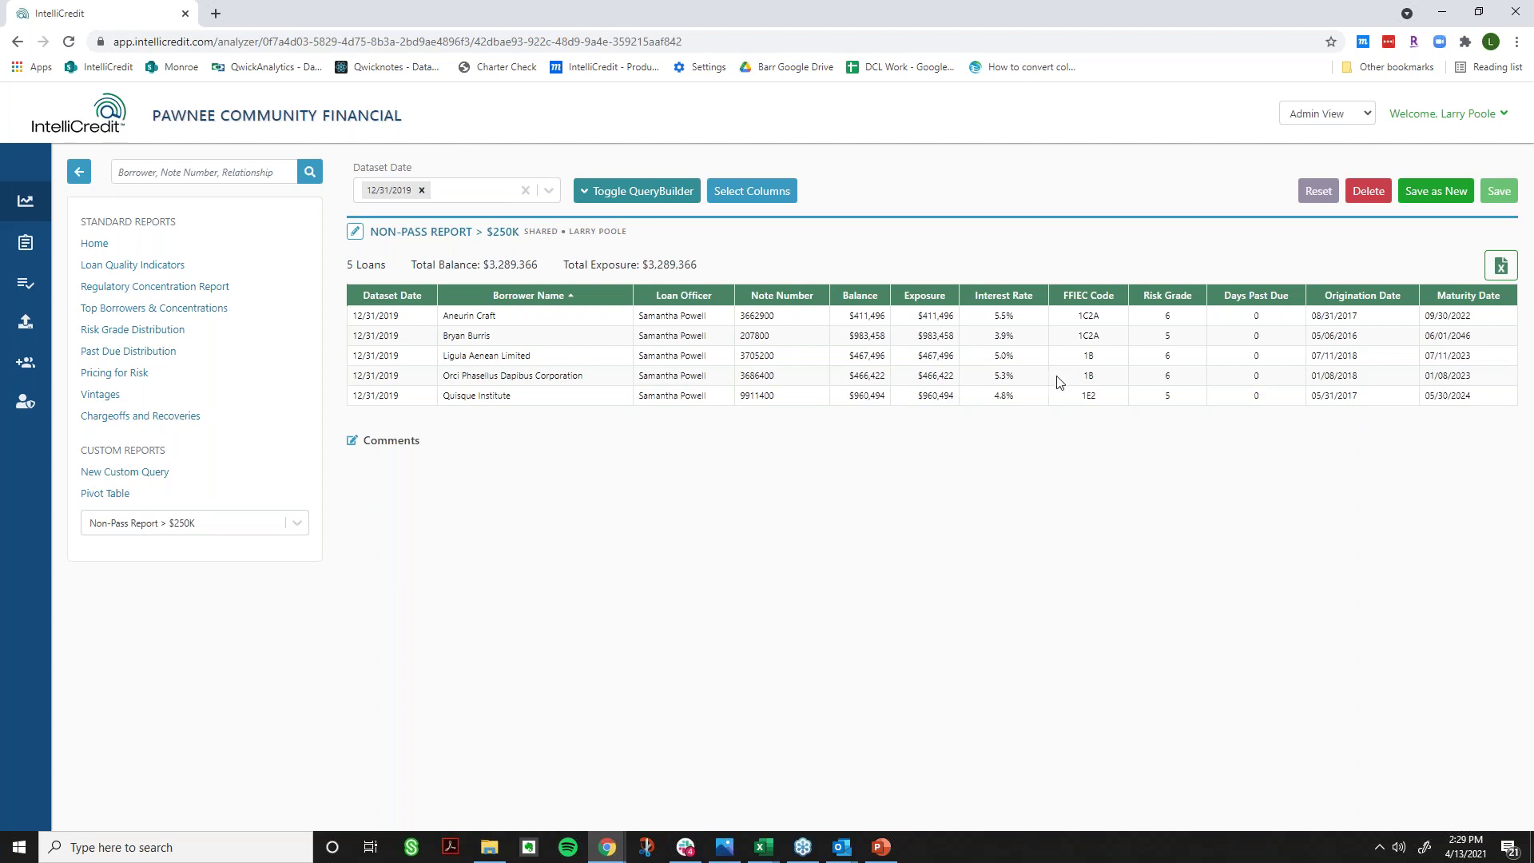
pyautogui.click(774, 192)
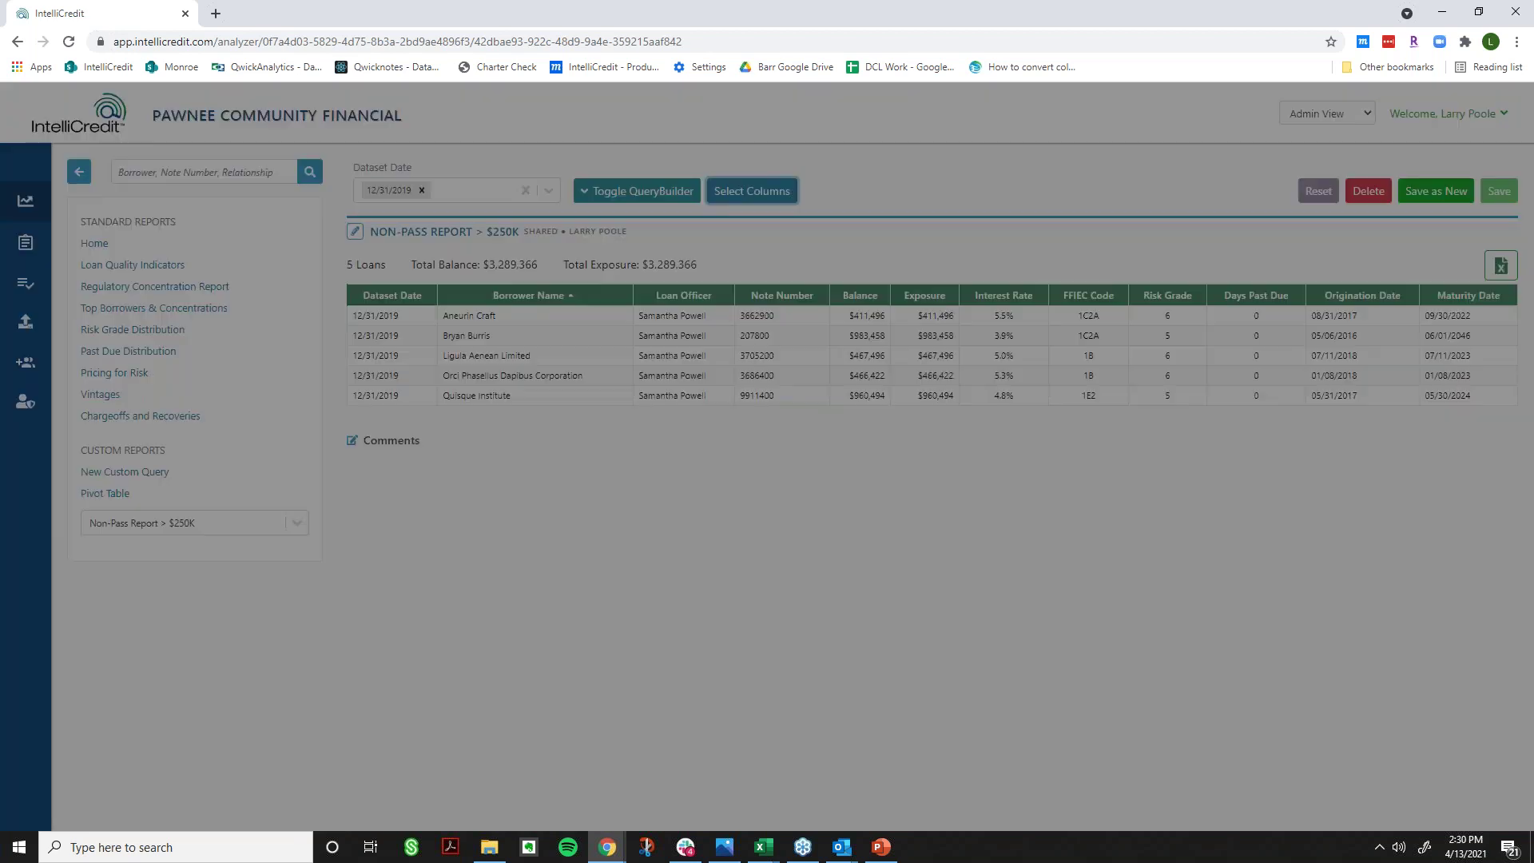
# - Add Note Purpose and Comments columns, move Note Number second, remove Loan Officer, and apply
pyautogui.click(438, 193)
pyautogui.write('note')
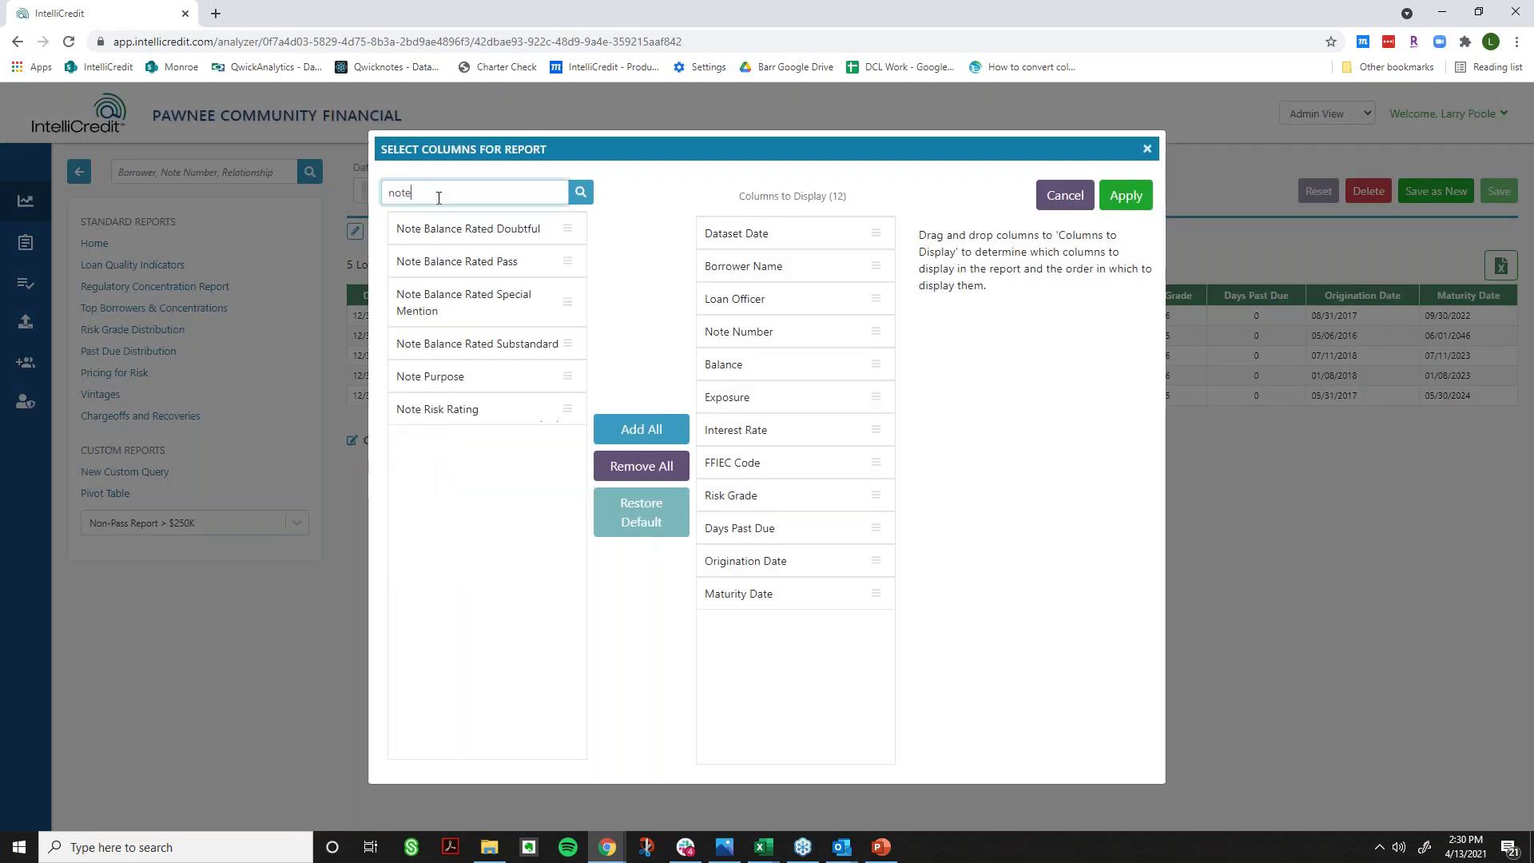
pyautogui.moveTo(452, 377); pyautogui.dragTo(791, 639)
pyautogui.press('BackSpace')
pyautogui.press('BackSpace')
pyautogui.press('BackSpace')
pyautogui.press('BackSpace')
pyautogui.write('co')
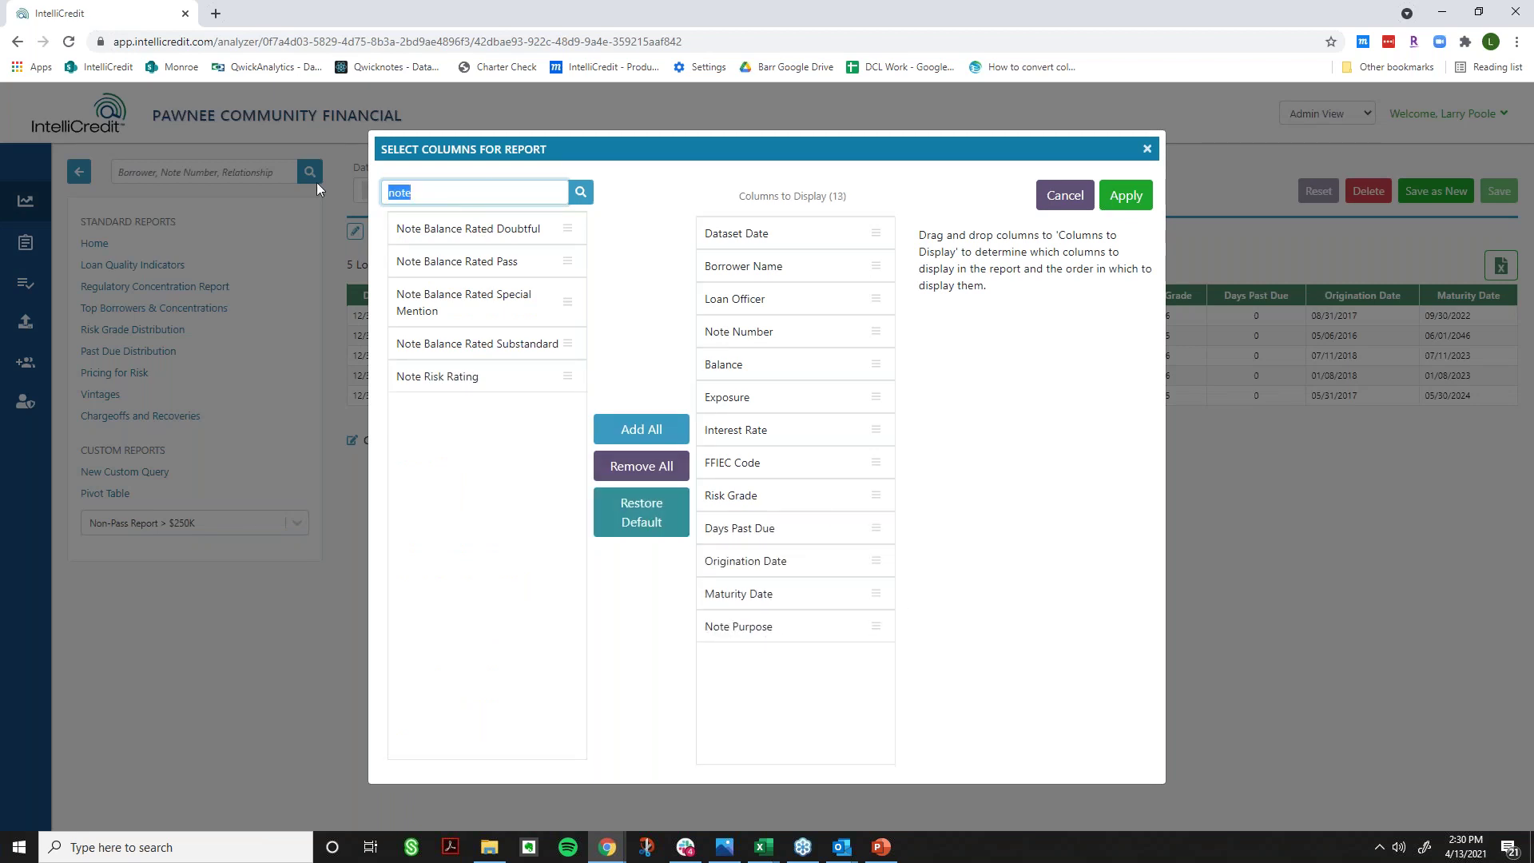
pyautogui.write('mm')
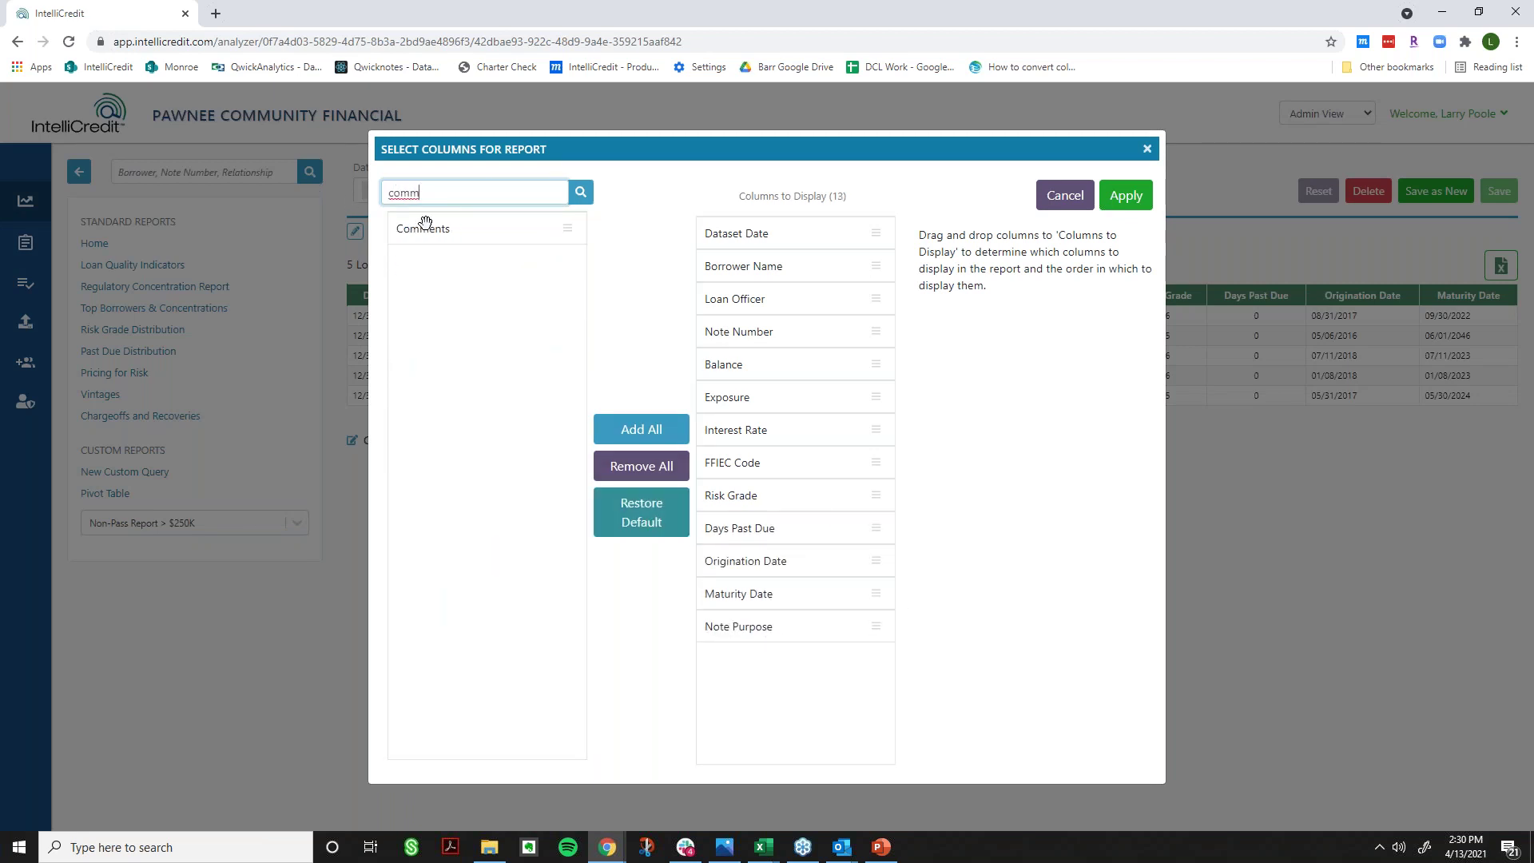
pyautogui.moveTo(414, 227); pyautogui.dragTo(729, 671)
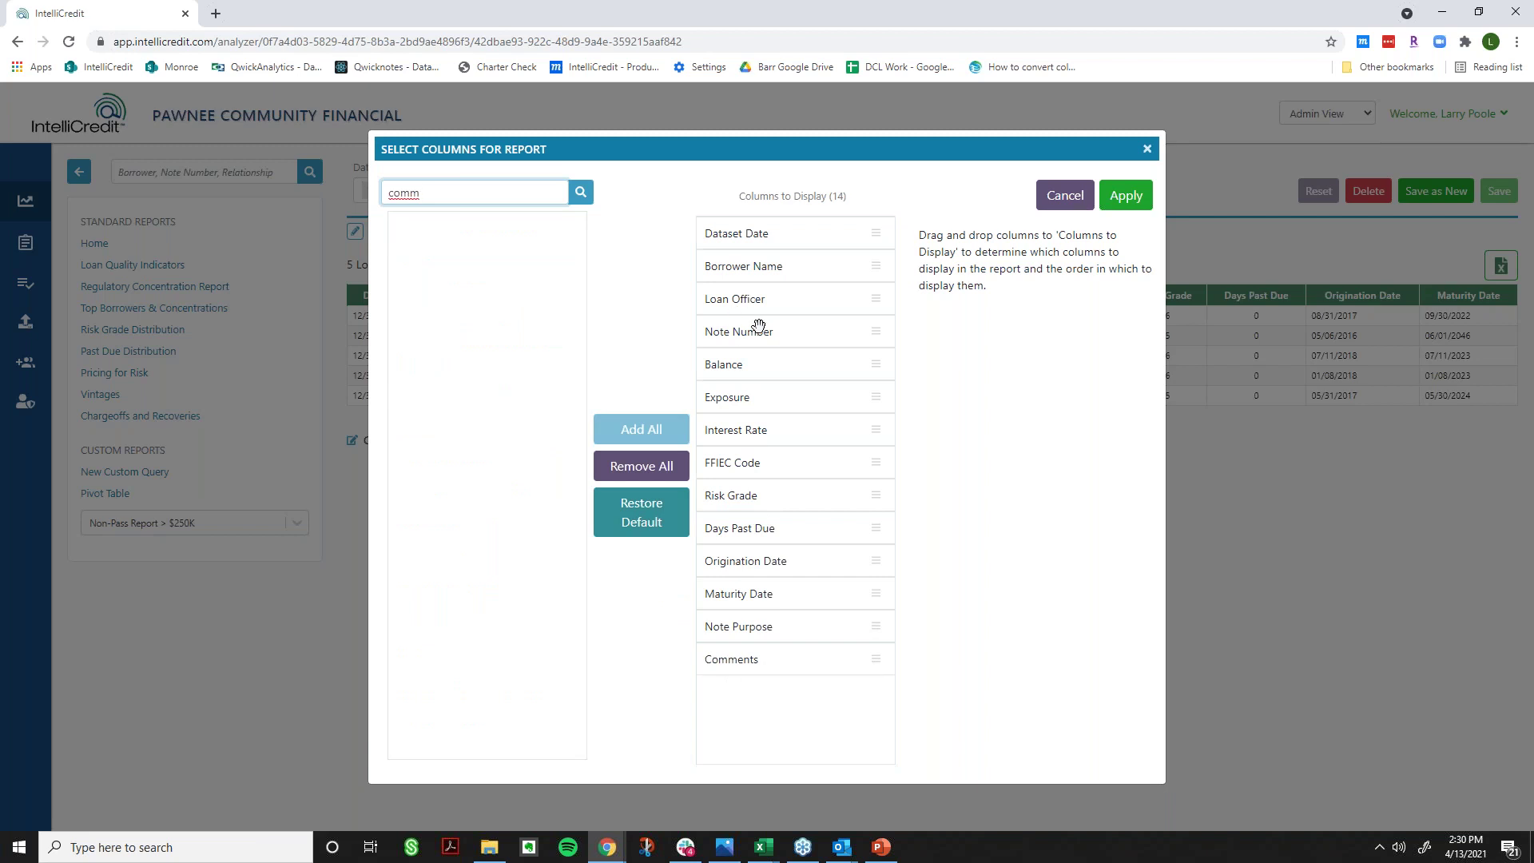
pyautogui.moveTo(753, 330); pyautogui.dragTo(759, 272)
pyautogui.moveTo(751, 330); pyautogui.dragTo(495, 255)
pyautogui.click(1135, 206)
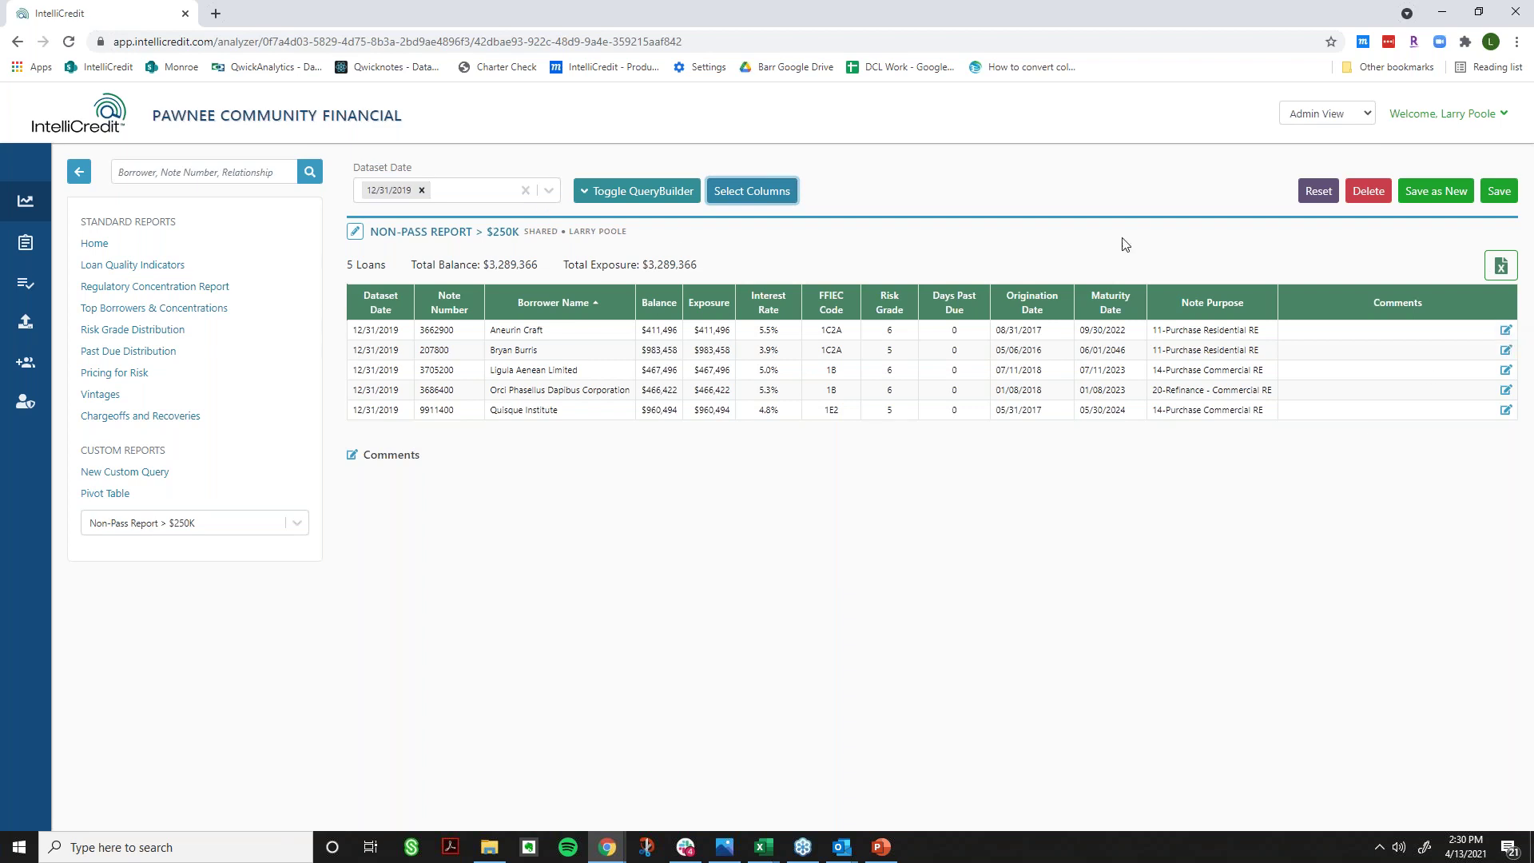
# - Save the column changes and switch the Dataset Date back to 06/30/2020
pyautogui.click(1518, 190)
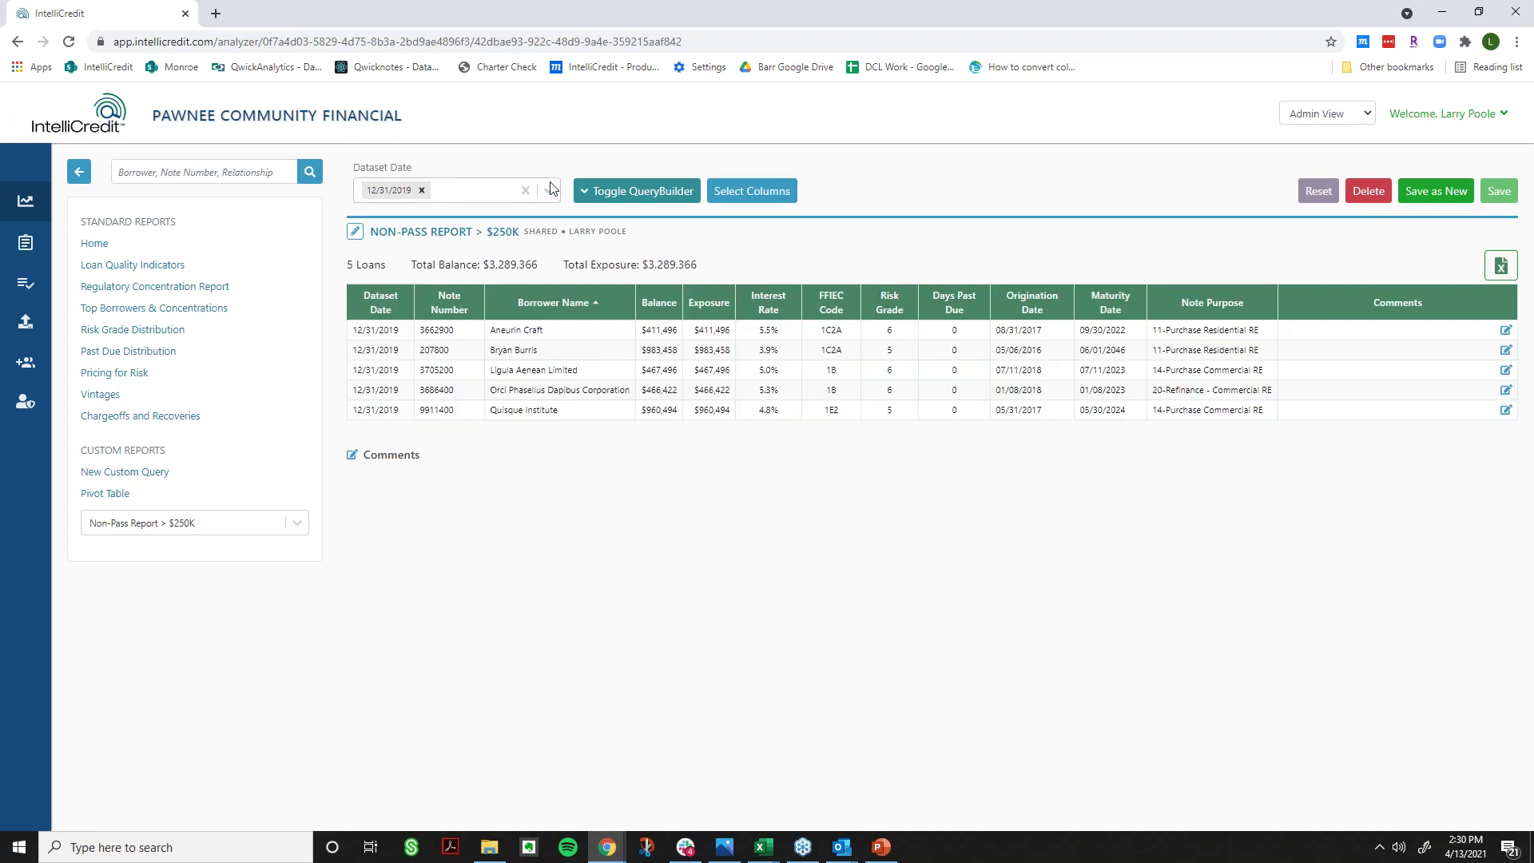
pyautogui.click(474, 199)
pyautogui.click(428, 229)
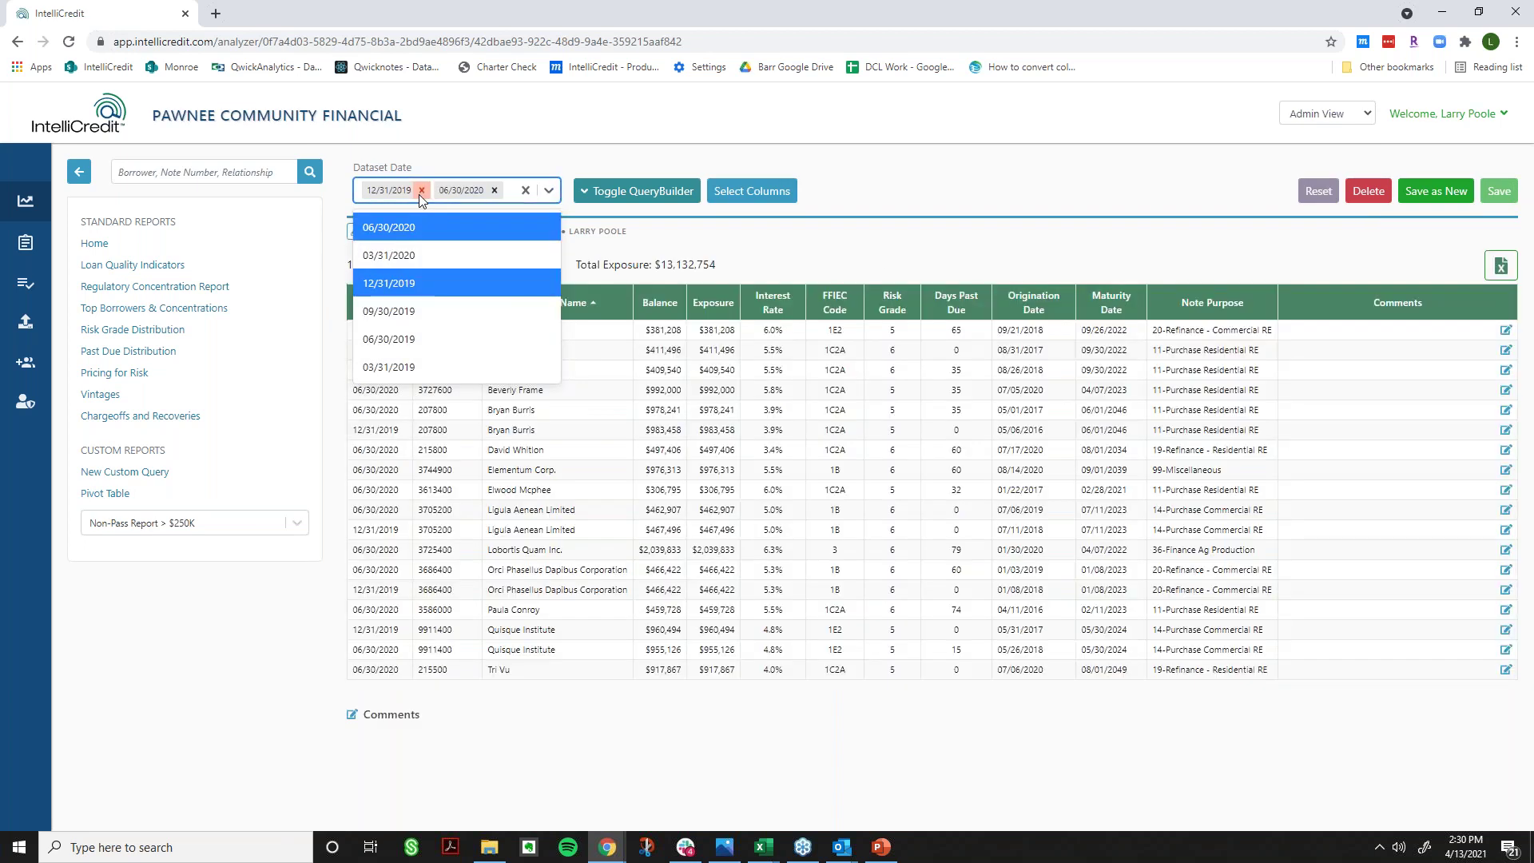
pyautogui.click(421, 191)
pyautogui.click(1178, 205)
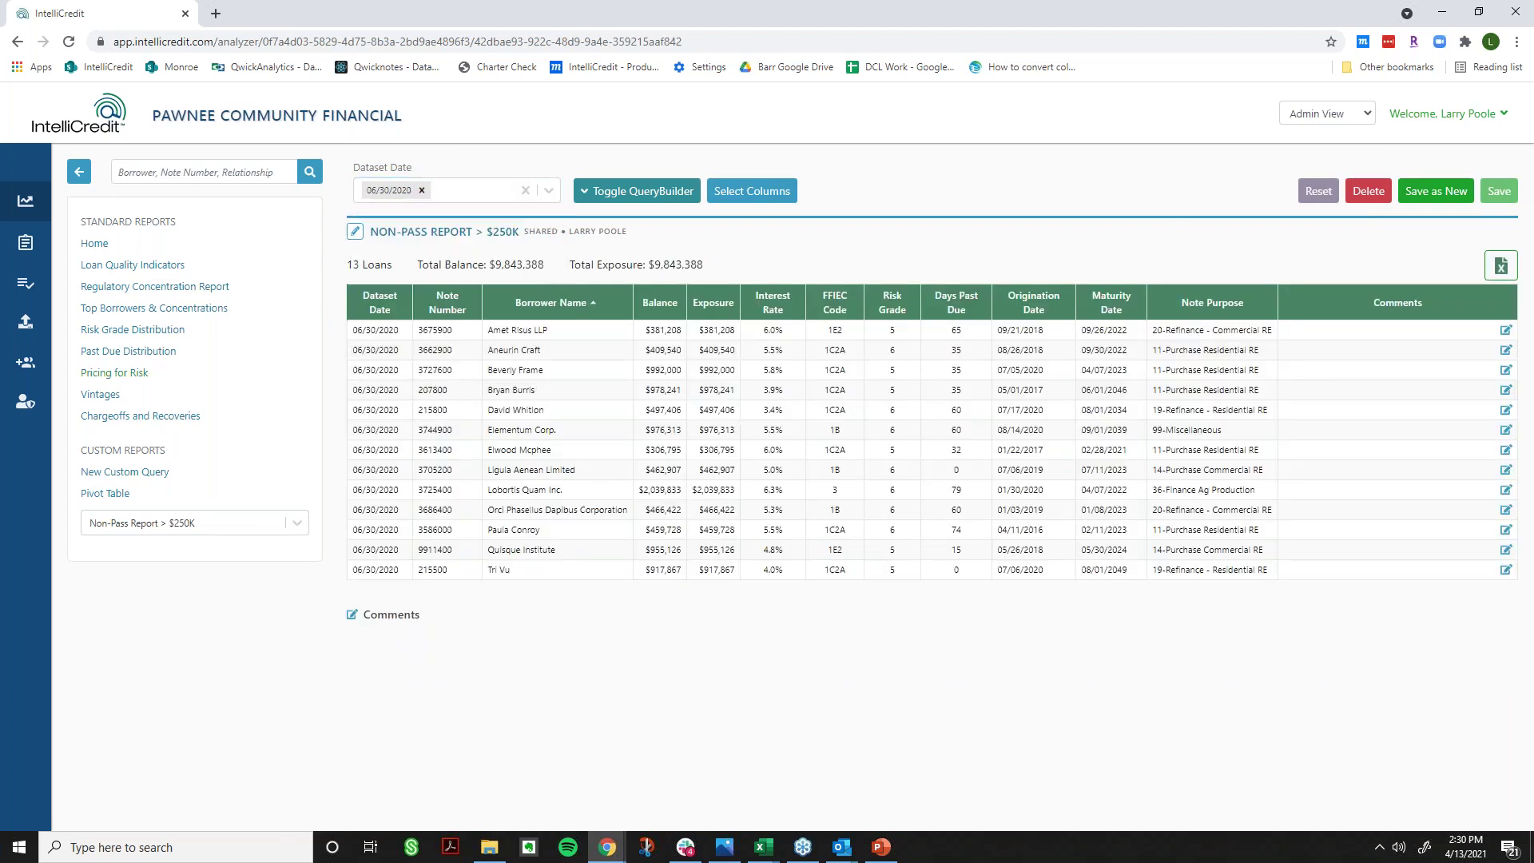
# - Add the comment 'Loan is in foreclosure' to the second loan and save it
pyautogui.click(1507, 351)
pyautogui.click(530, 446)
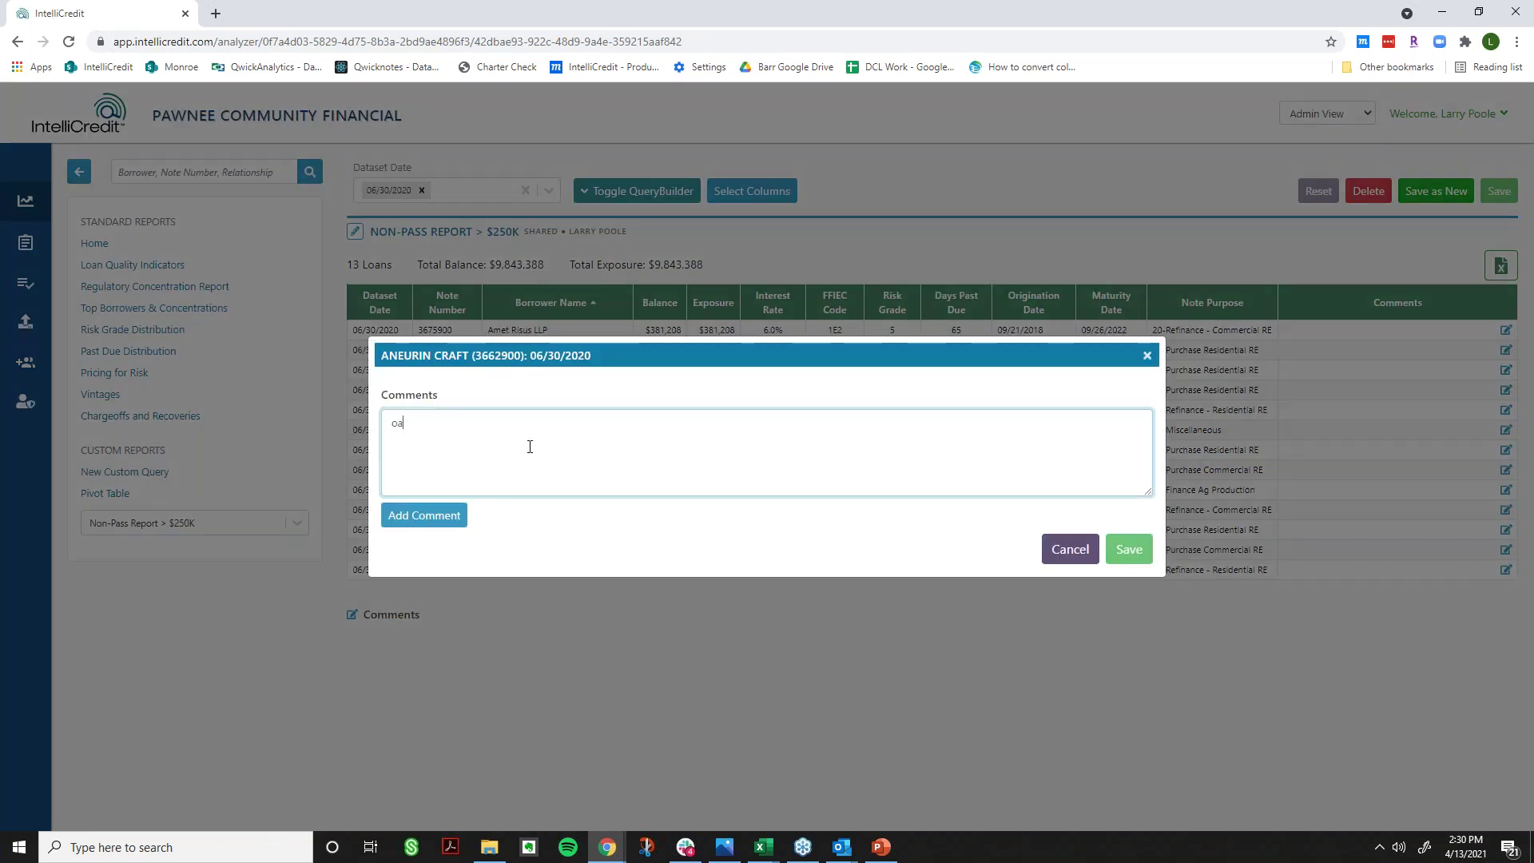
pyautogui.write('Loan is in foreclosure')
pyautogui.click(424, 516)
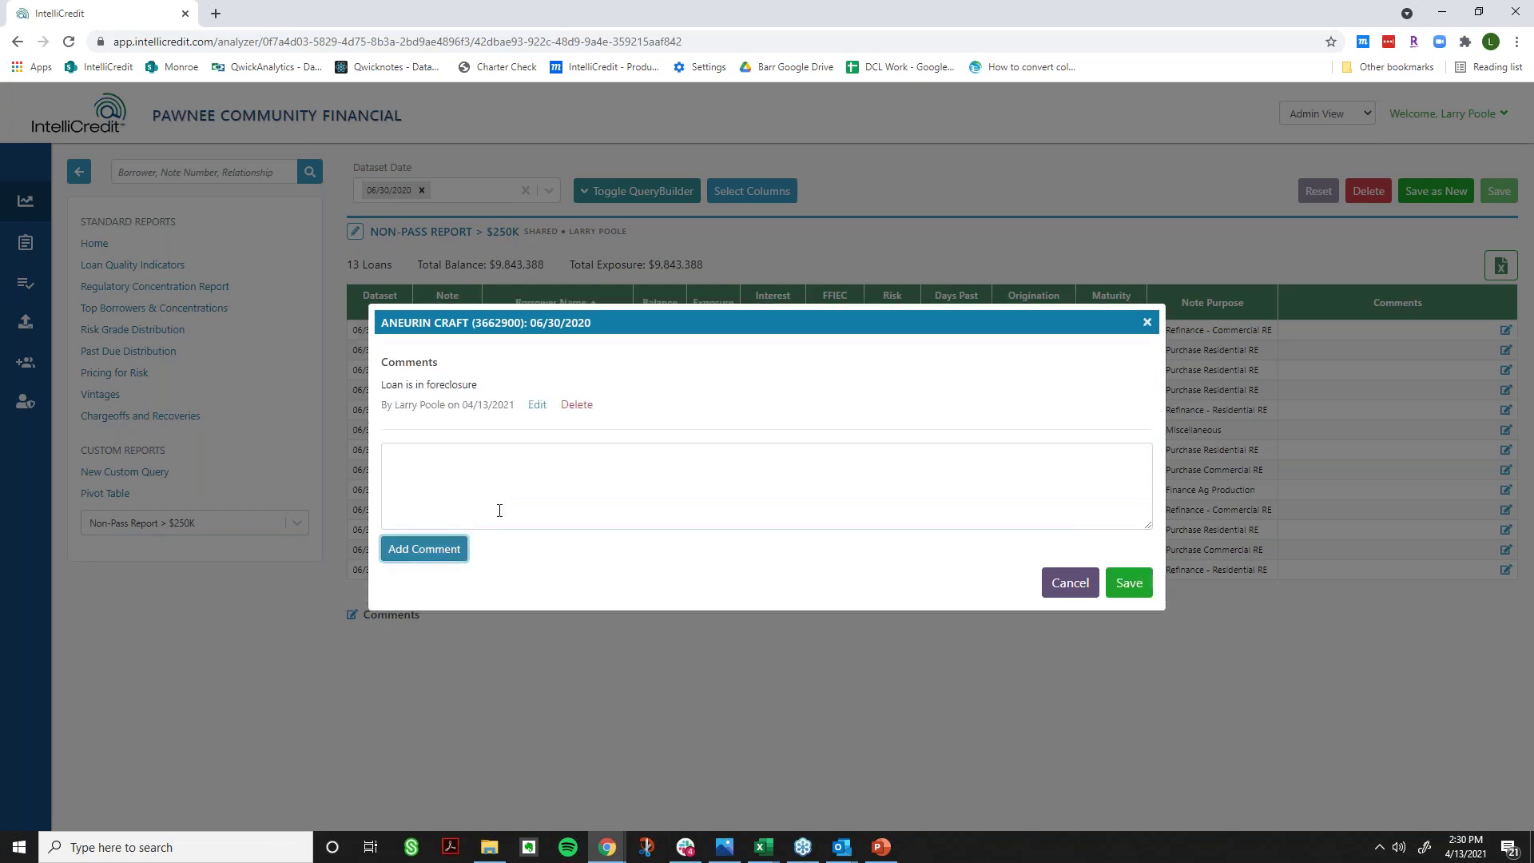
pyautogui.click(1129, 583)
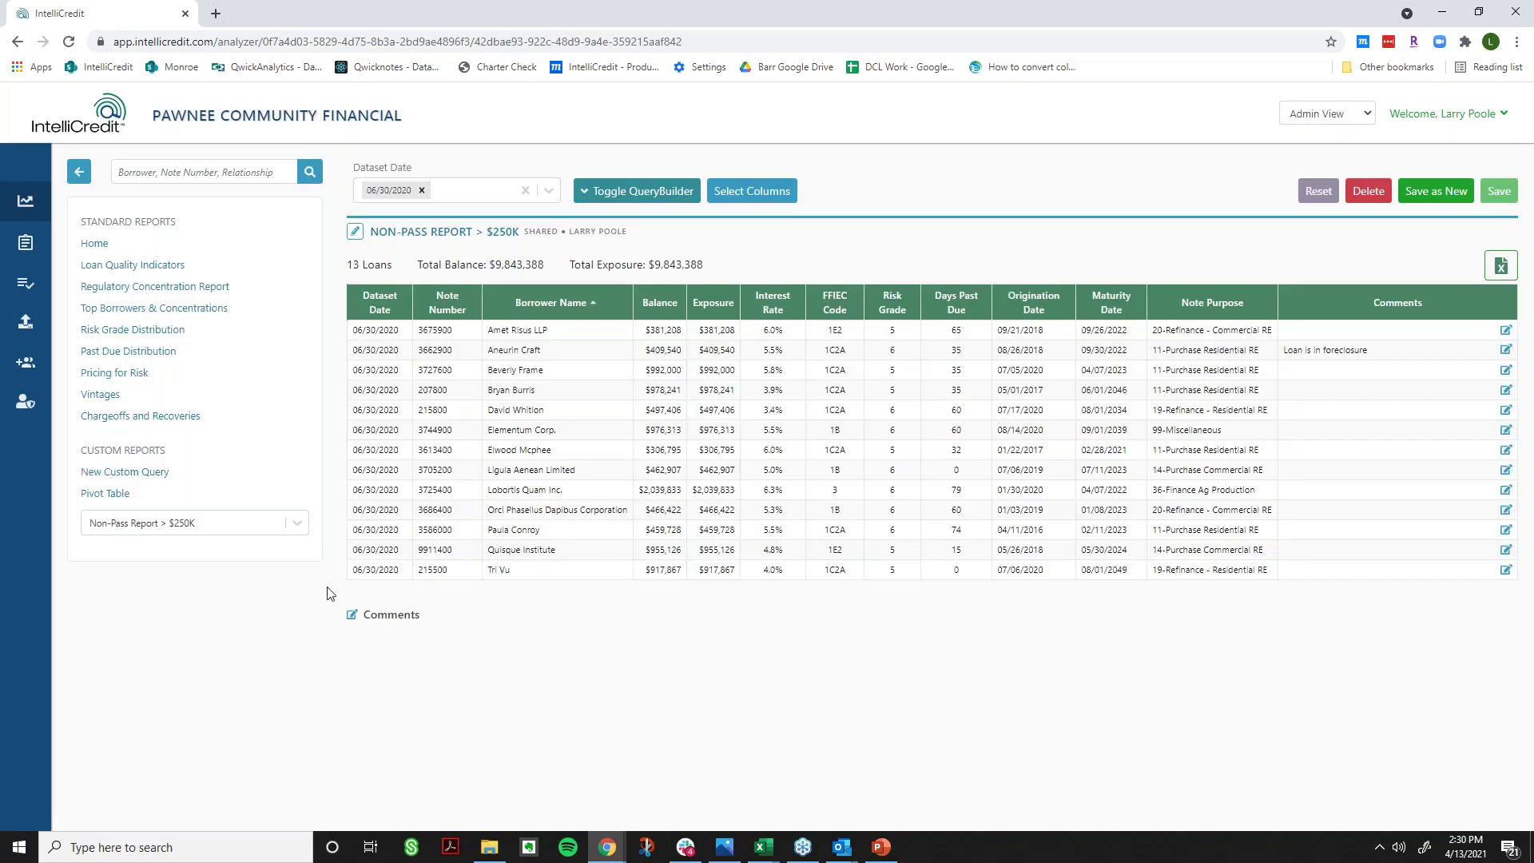
# - Replace the 06/30/2020 Dataset Date with 03/31/2020 to view those loans
pyautogui.click(526, 190)
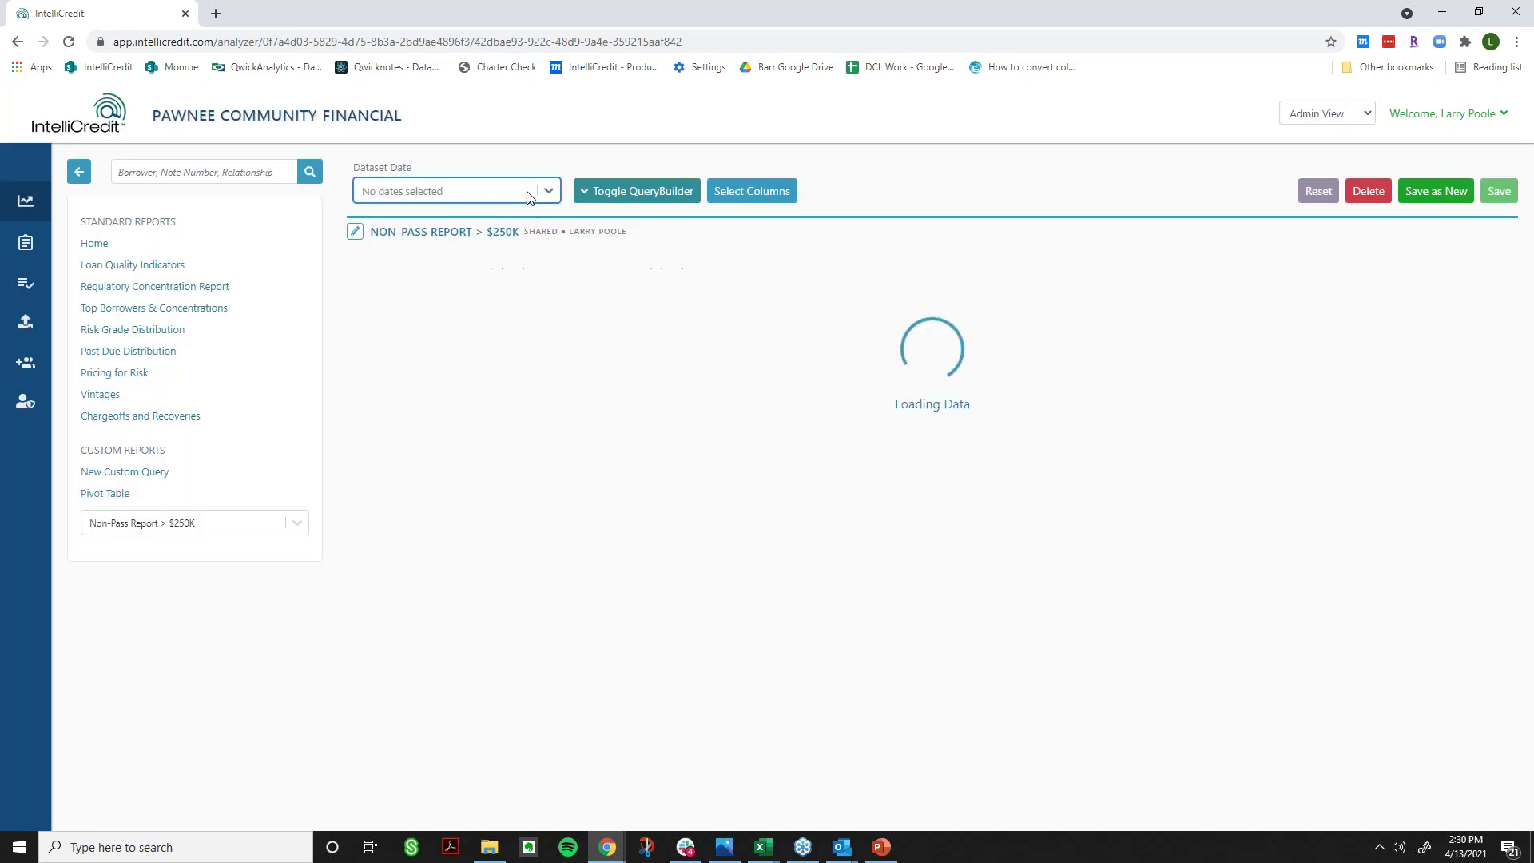
pyautogui.click(548, 190)
pyautogui.click(508, 254)
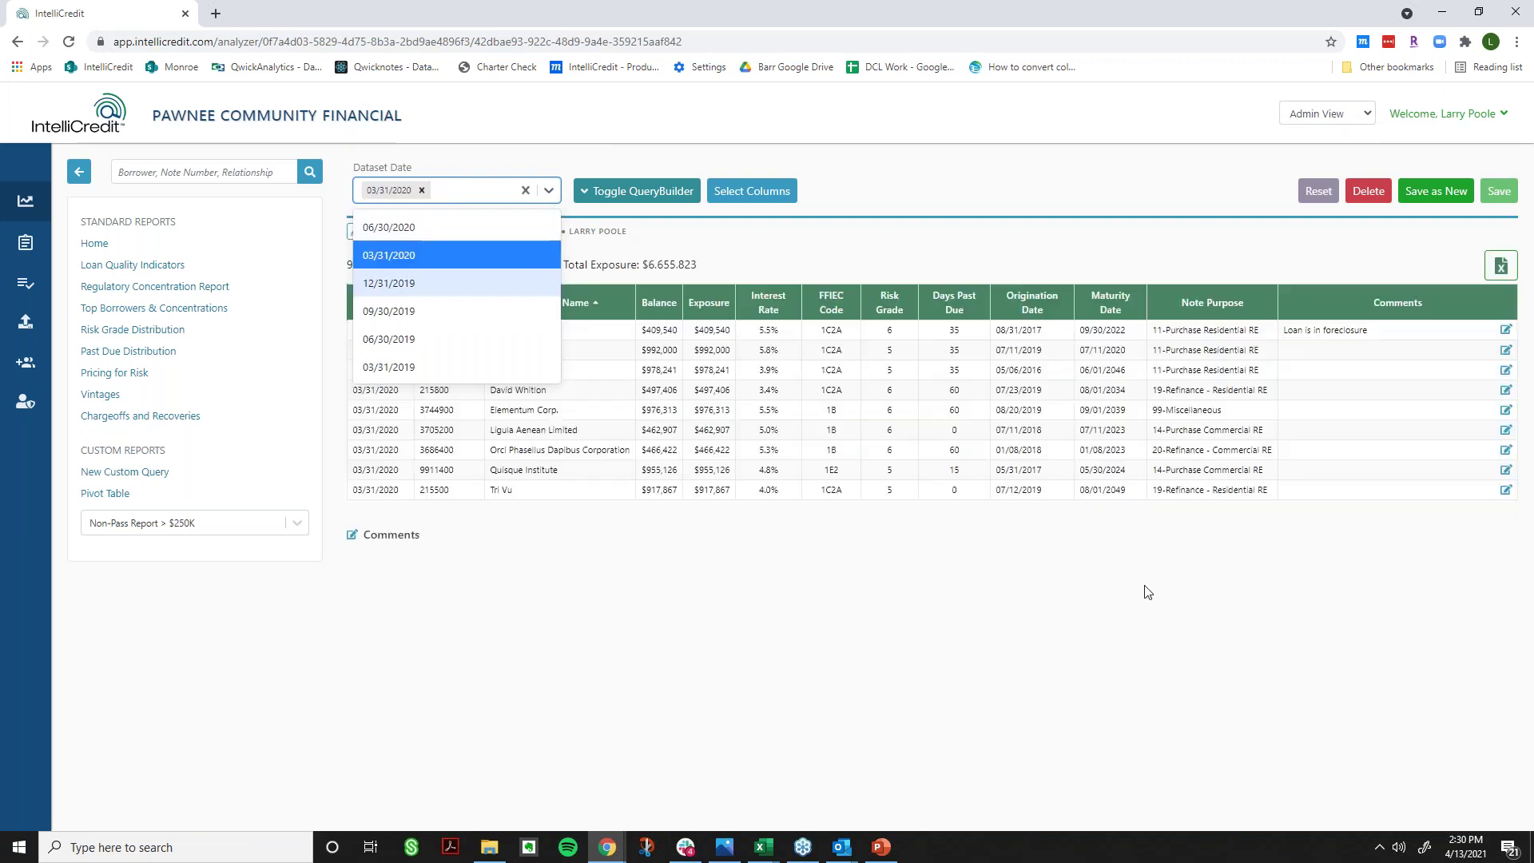
pyautogui.click(1228, 482)
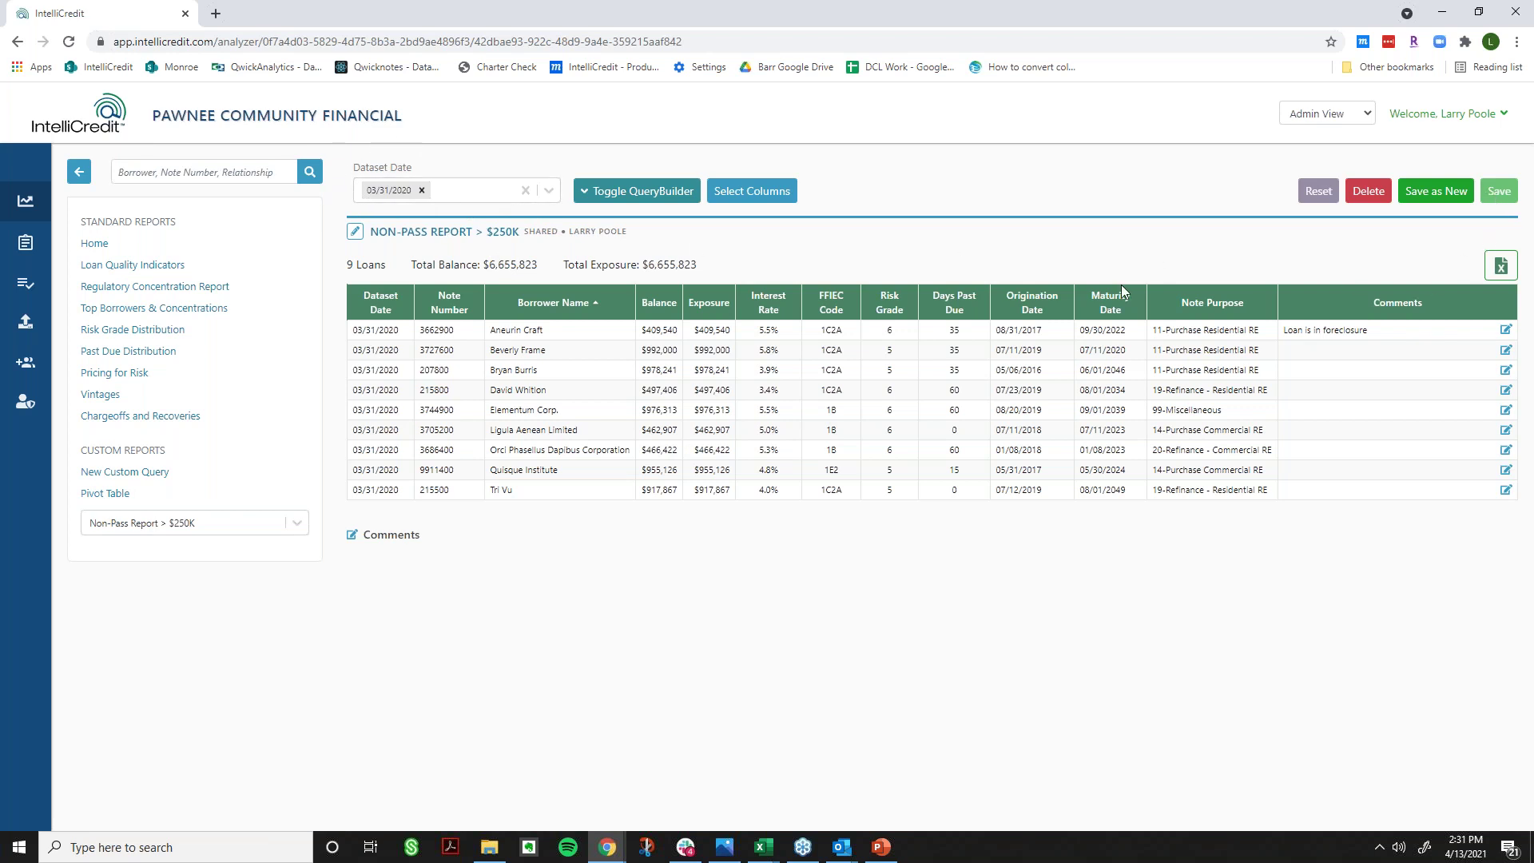
pyautogui.click(297, 522)
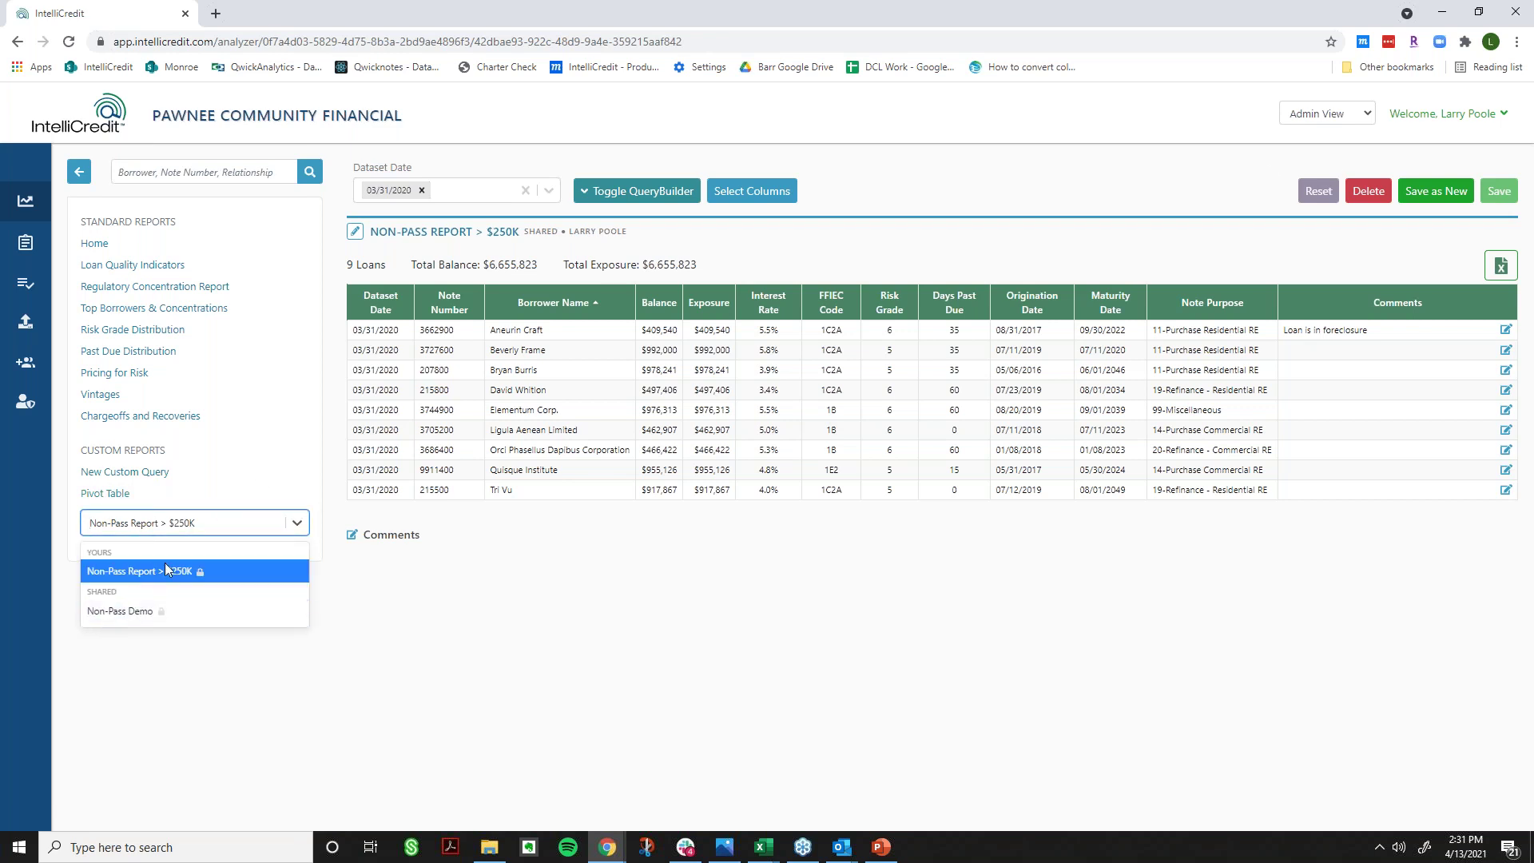
pyautogui.click(551, 556)
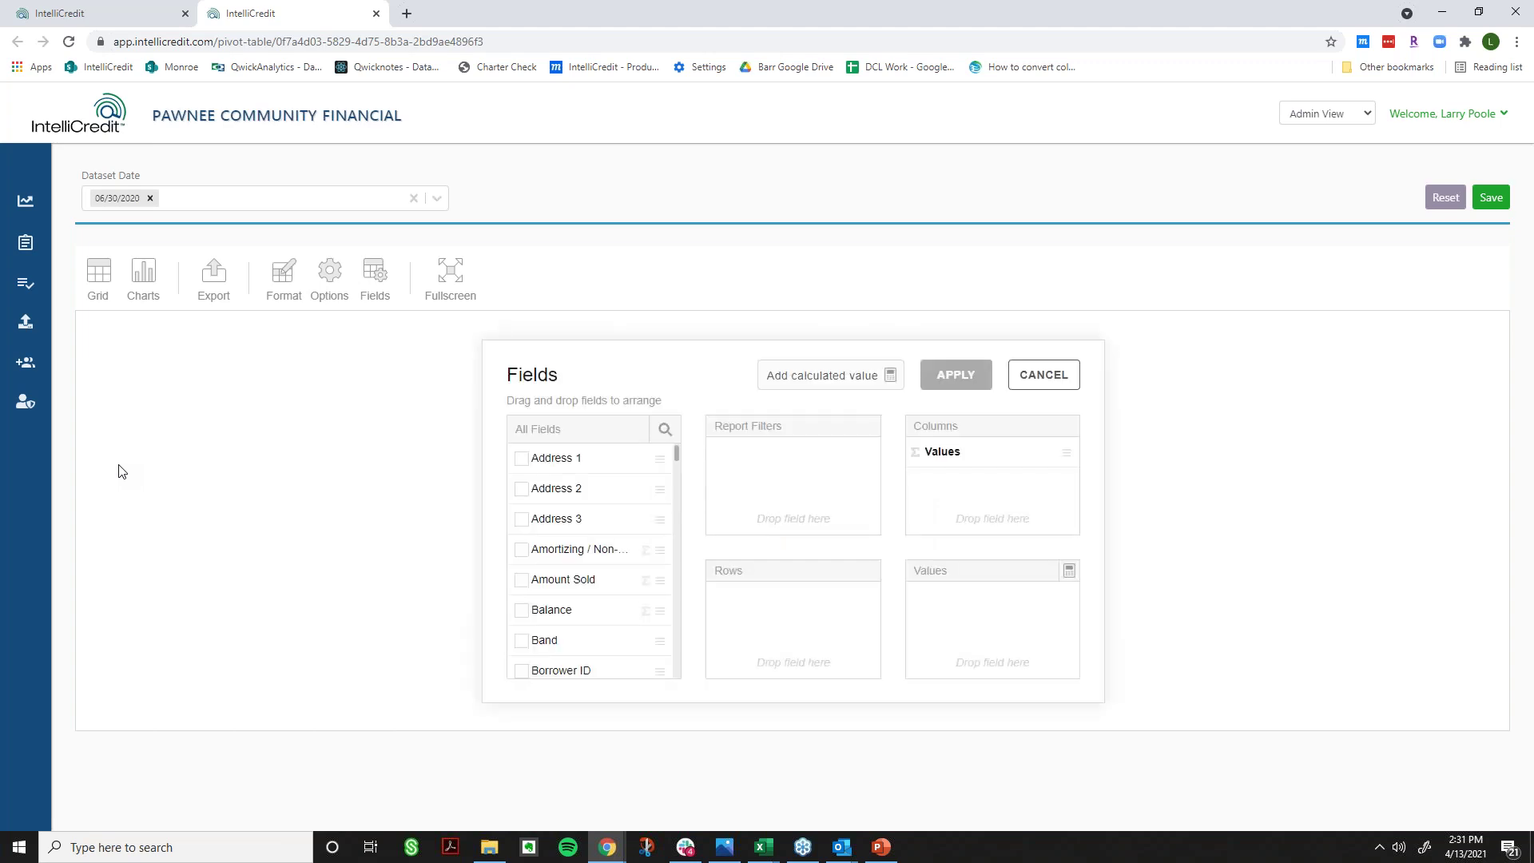
# - Put FFIEC Code in pivot rows, with count of Note Number and sum of Balance as values
pyautogui.click(666, 438)
pyautogui.write('ffiec')
pyautogui.moveTo(579, 493); pyautogui.dragTo(767, 601)
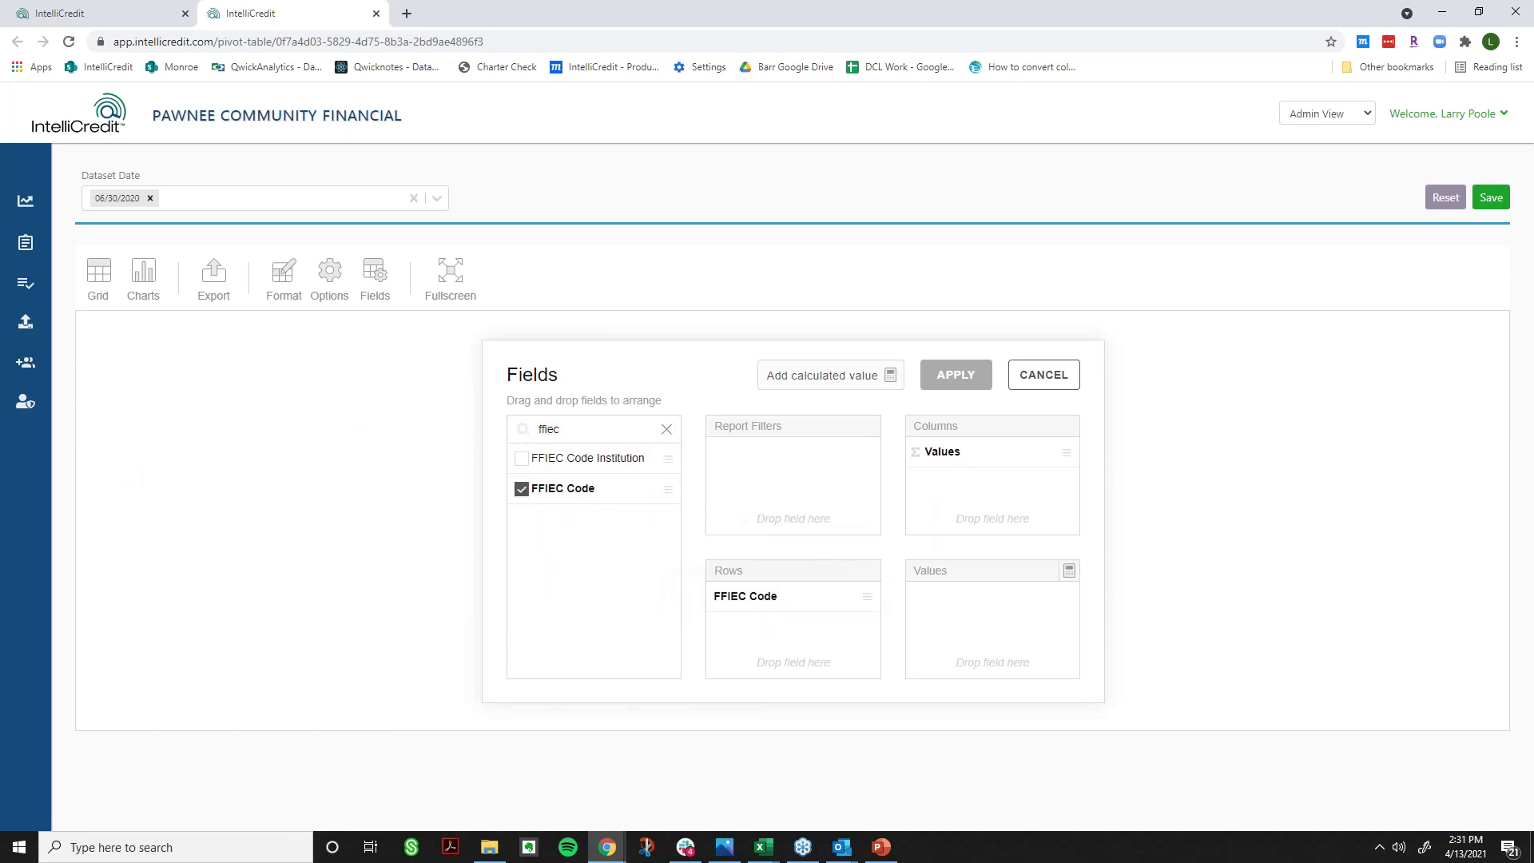
pyautogui.click(668, 432)
pyautogui.click(672, 434)
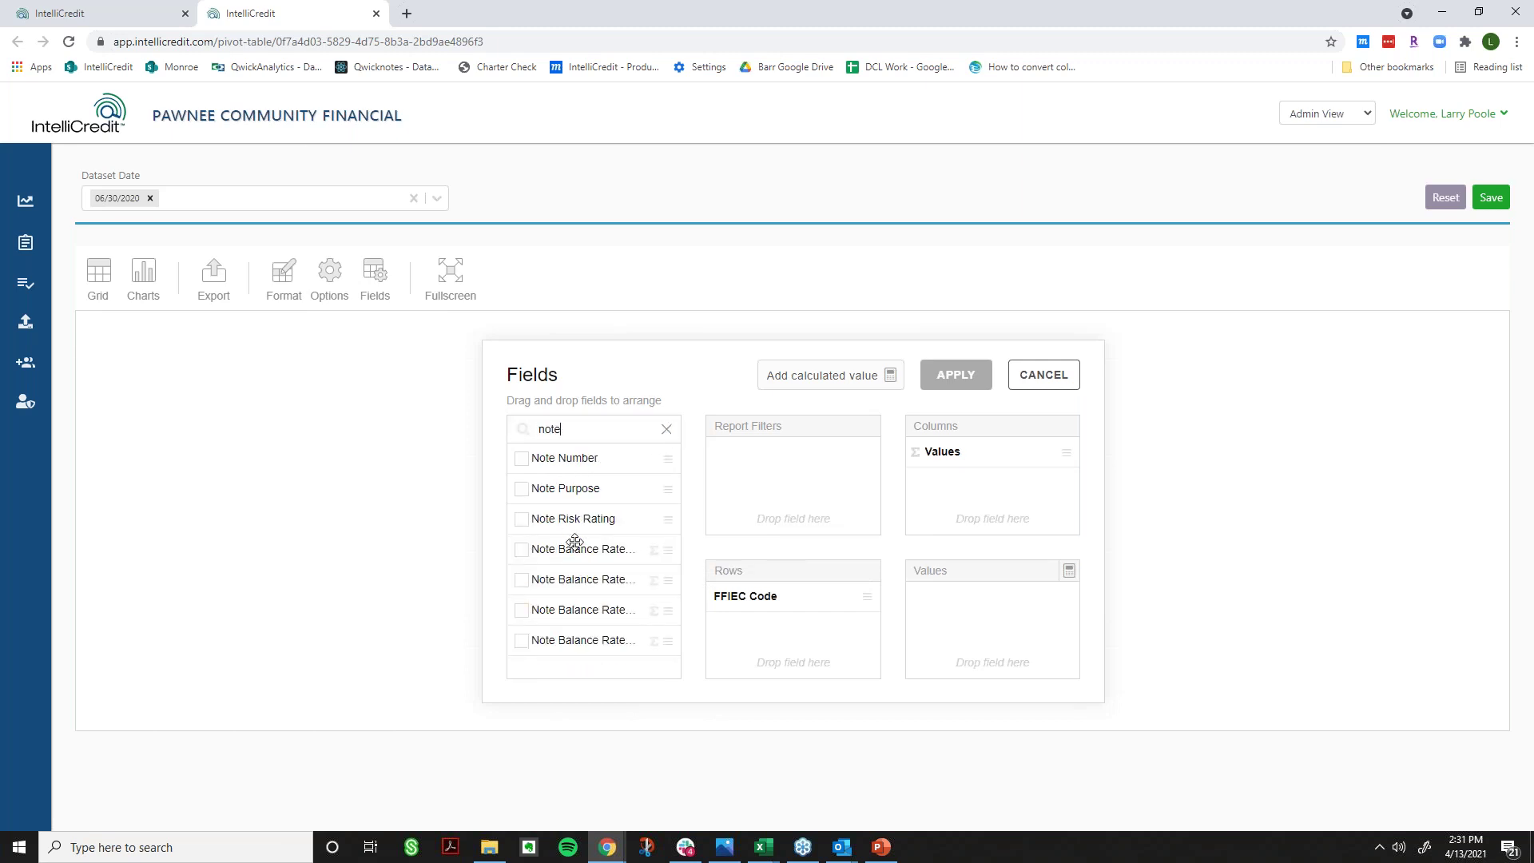
pyautogui.moveTo(591, 463); pyautogui.dragTo(1051, 620)
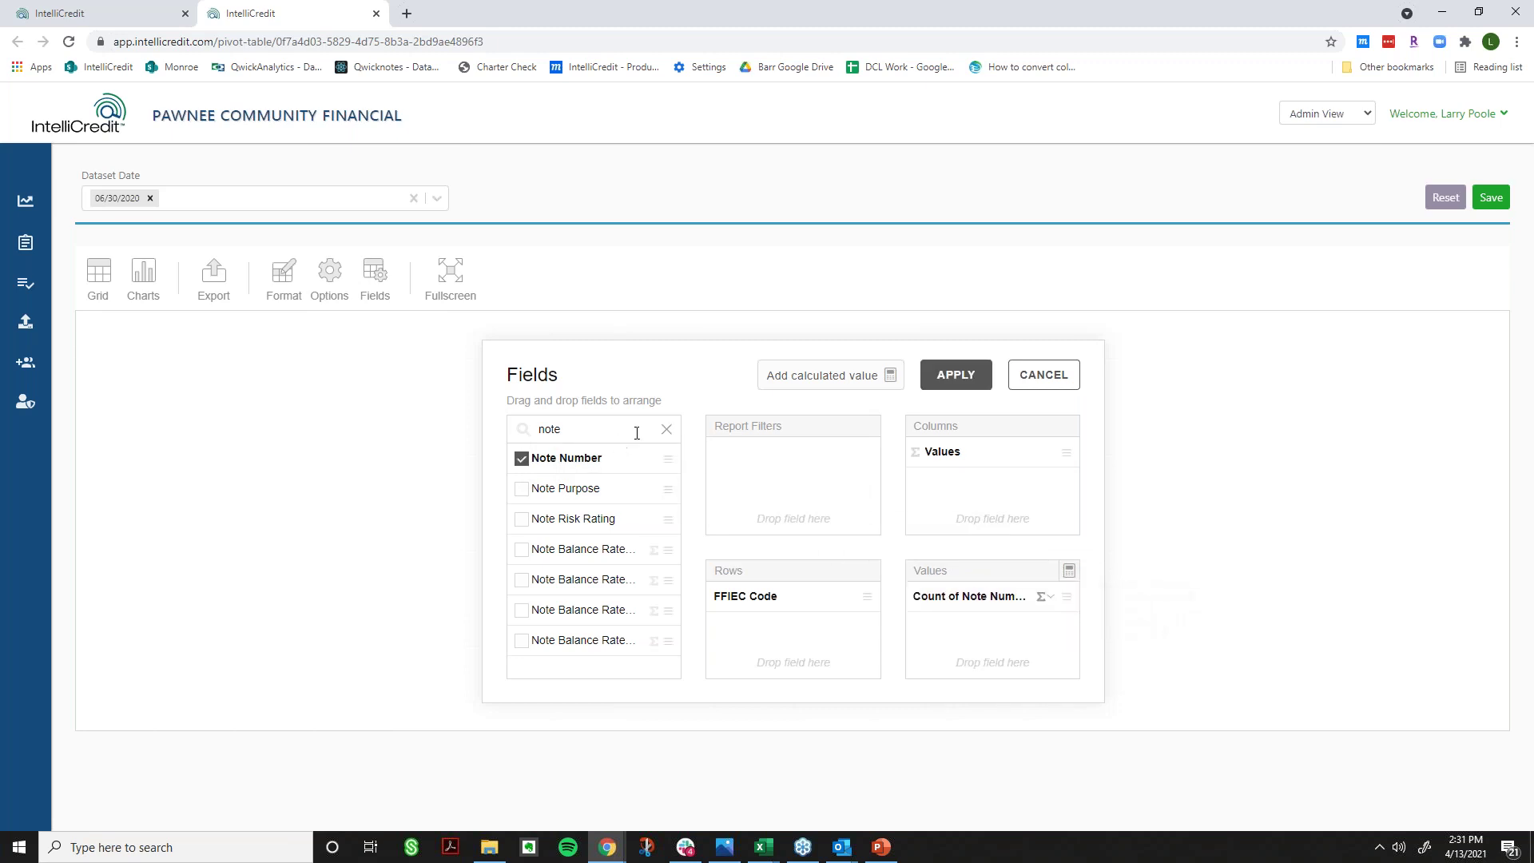
pyautogui.click(668, 434)
pyautogui.click(660, 436)
pyautogui.write('bal')
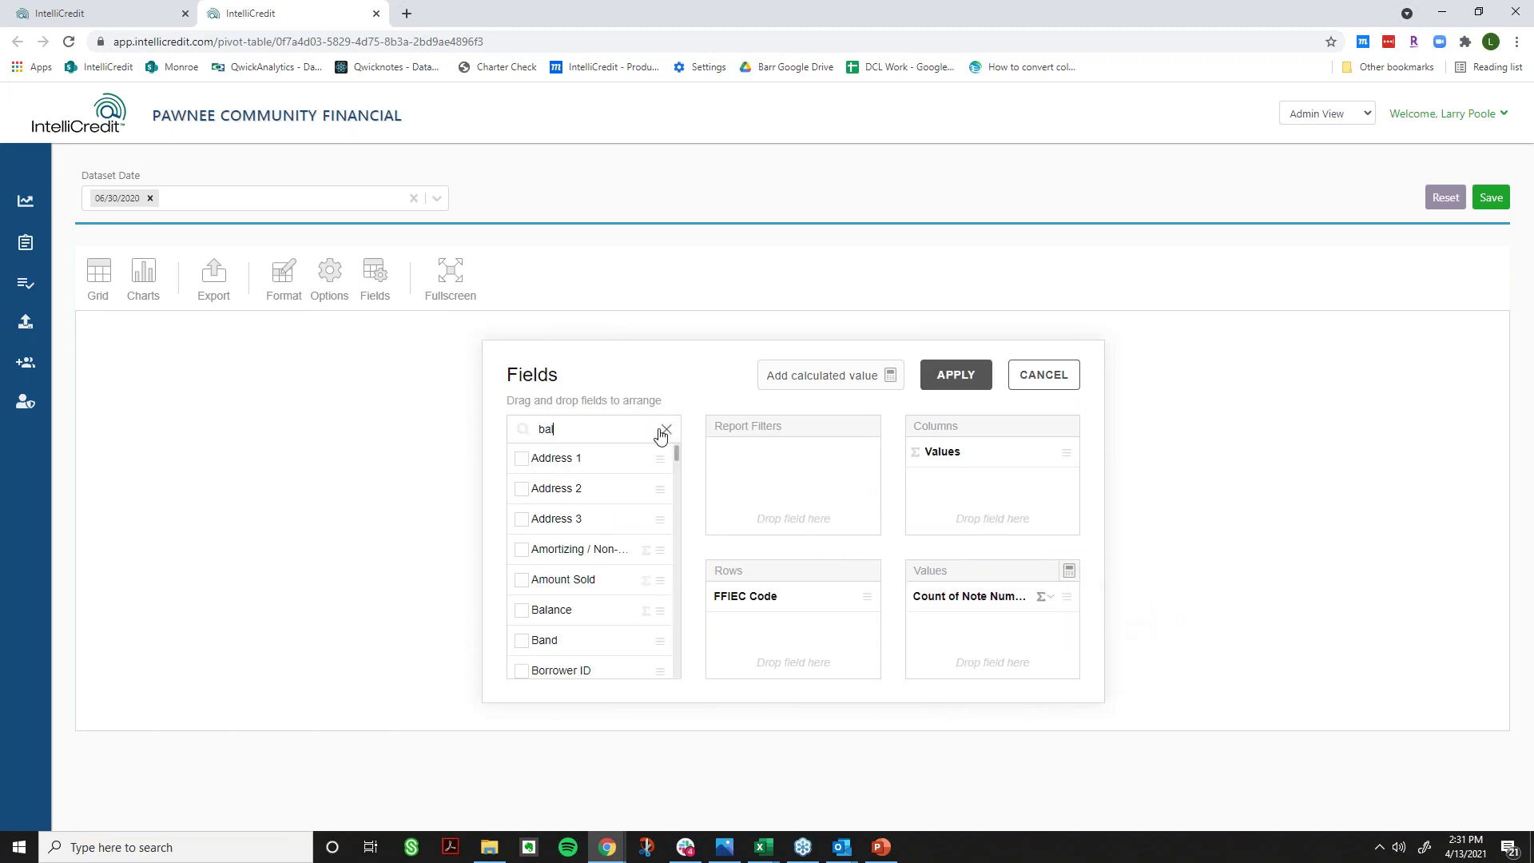
pyautogui.write('ance')
pyautogui.moveTo(589, 457); pyautogui.dragTo(991, 639)
# - Place Dataset Date across the columns and Risk Grade as a report filter, then apply
pyautogui.click(662, 434)
pyautogui.click(660, 436)
pyautogui.write('date')
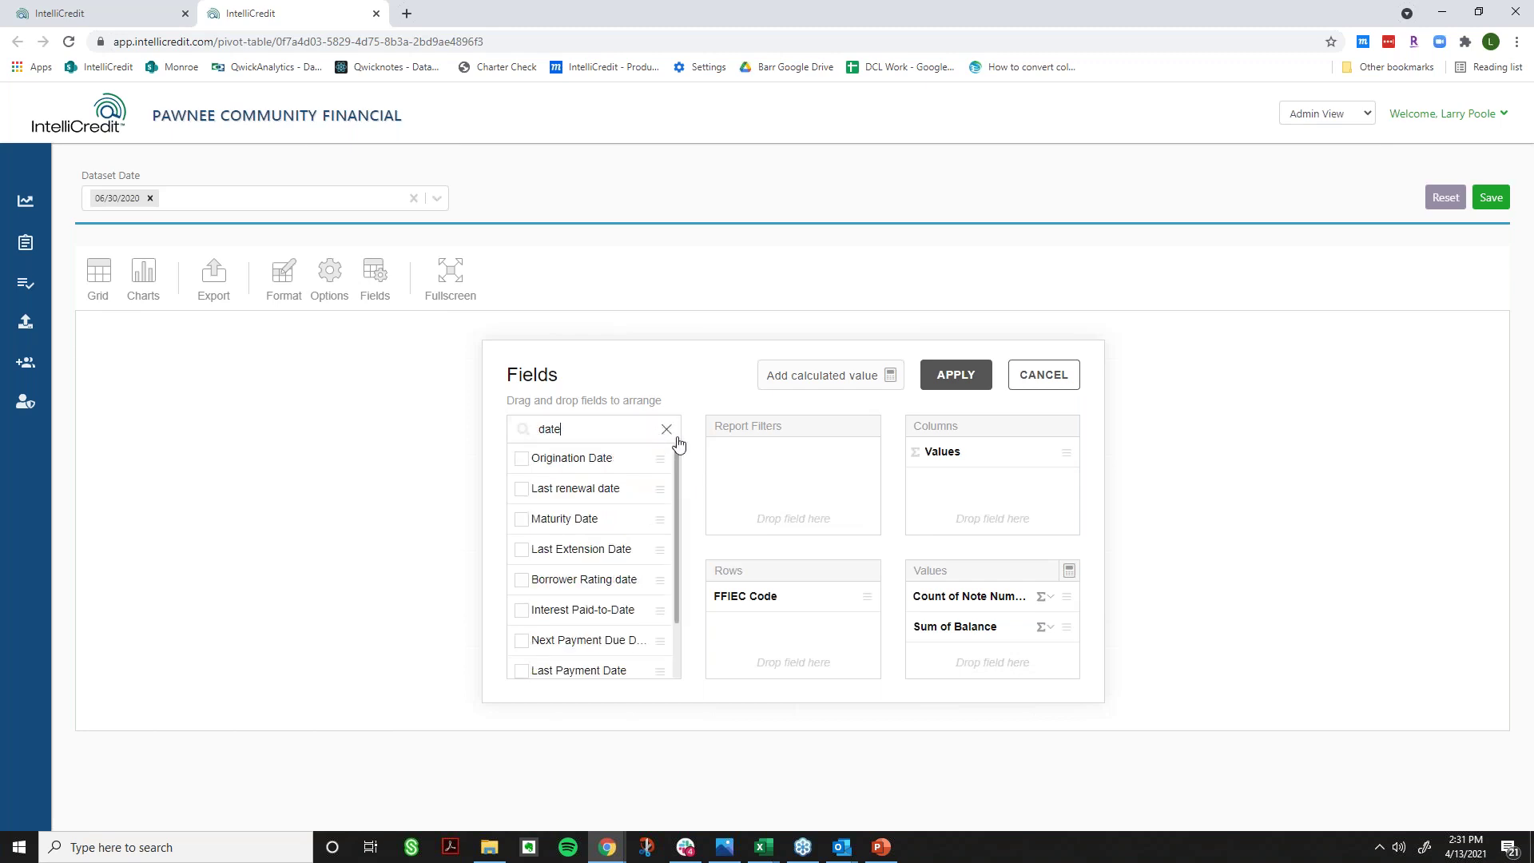
pyautogui.press('BackSpace')
pyautogui.write('as')
pyautogui.moveTo(565, 457); pyautogui.dragTo(945, 445)
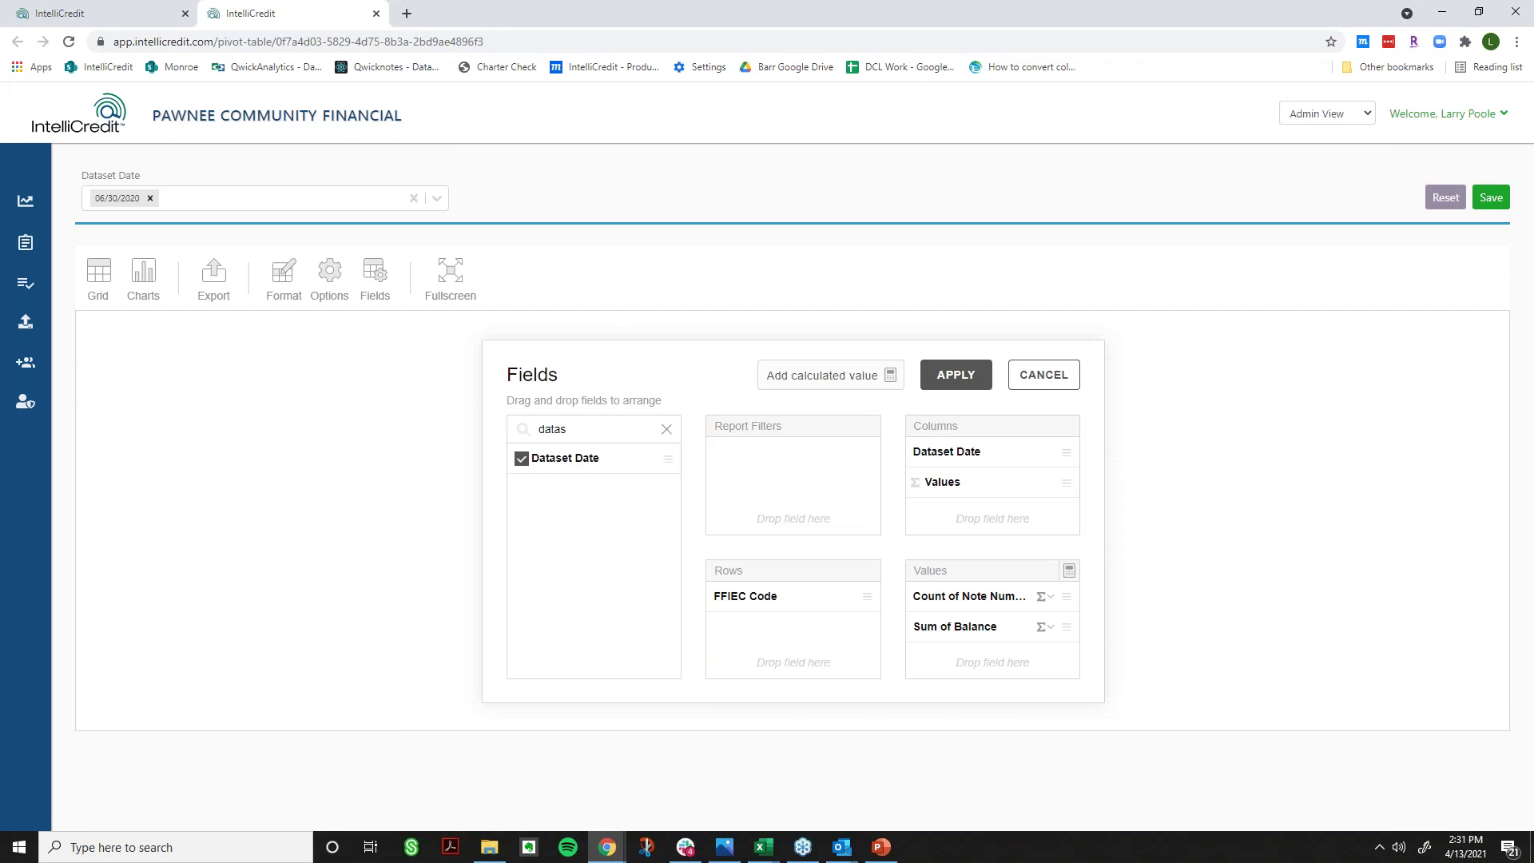
pyautogui.click(670, 429)
pyautogui.write('risk')
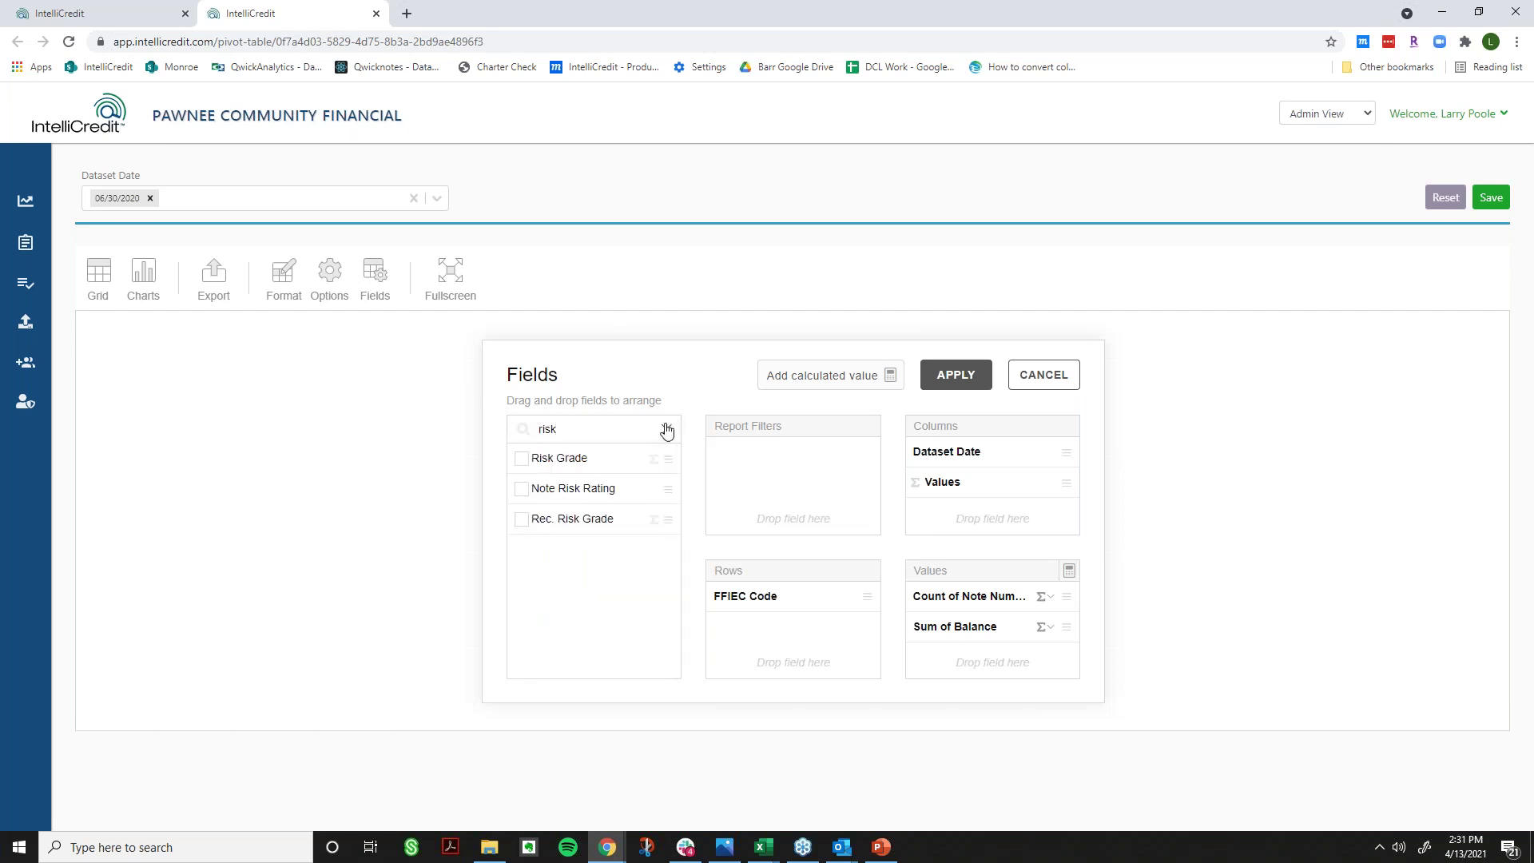
pyautogui.moveTo(603, 448); pyautogui.dragTo(735, 460)
pyautogui.click(956, 375)
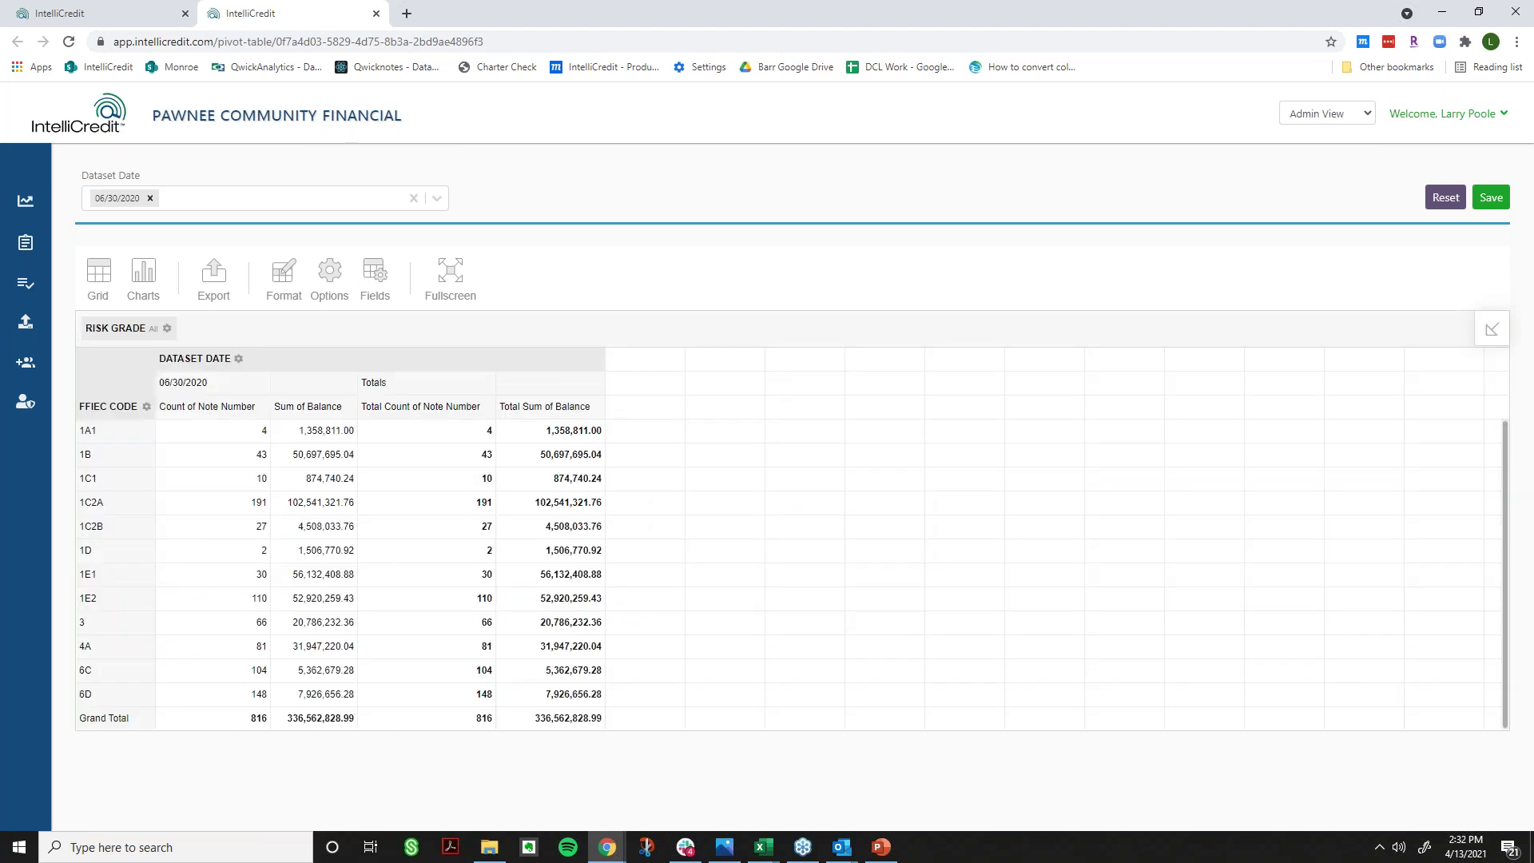
pyautogui.click(440, 200)
# - Add 03/31/2020, 12/31/2019 and 09/30/2019 to the pivot's dataset dates
pyautogui.click(370, 268)
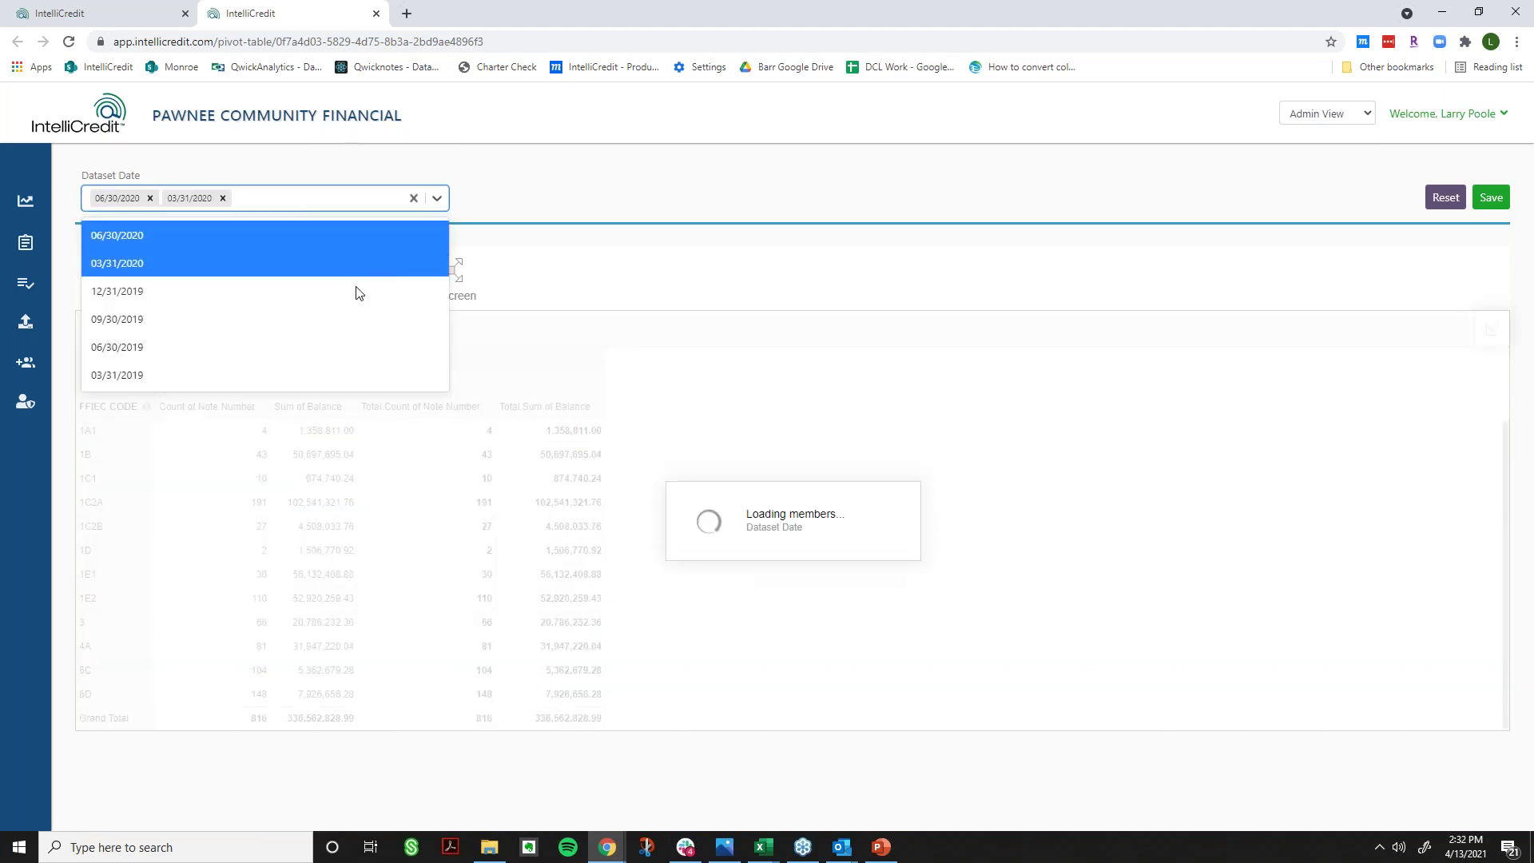
pyautogui.click(343, 292)
pyautogui.click(332, 319)
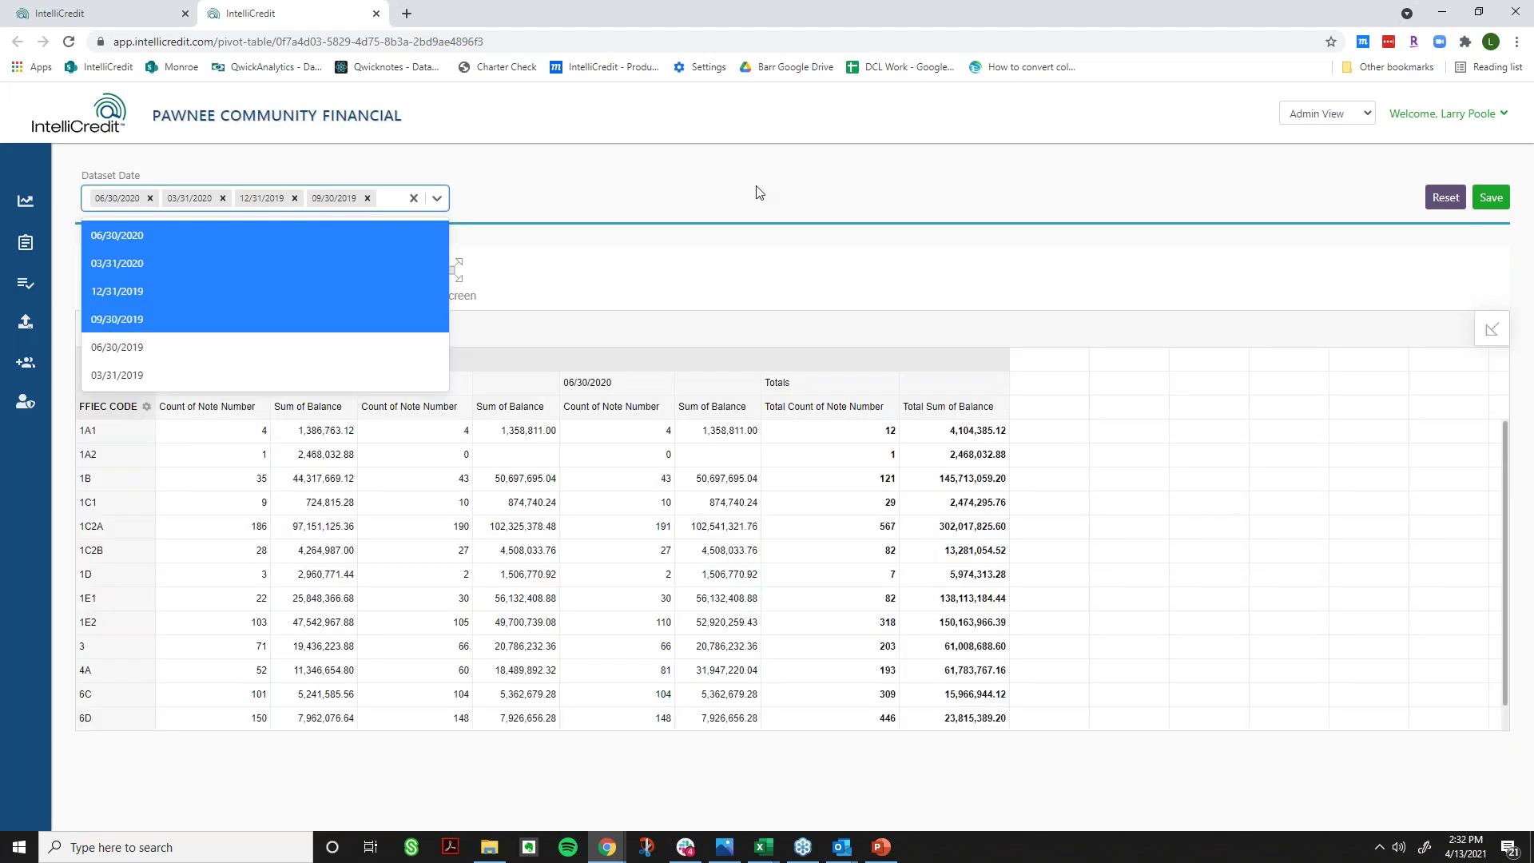
pyautogui.click(1116, 280)
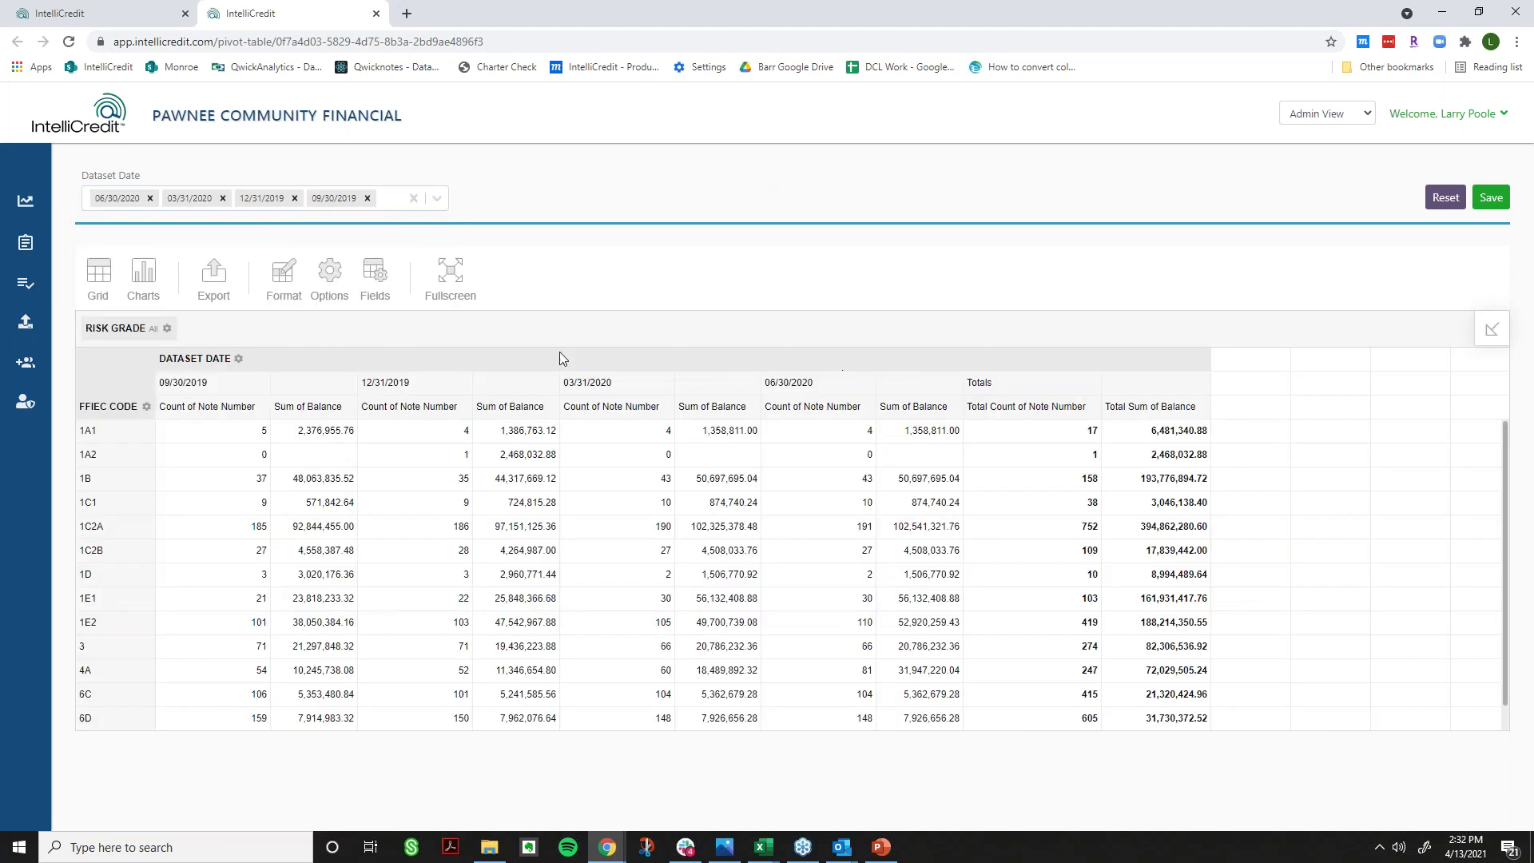
# - Set the pivot's grand totals to 'Show for columns only'
pyautogui.click(346, 288)
pyautogui.click(618, 525)
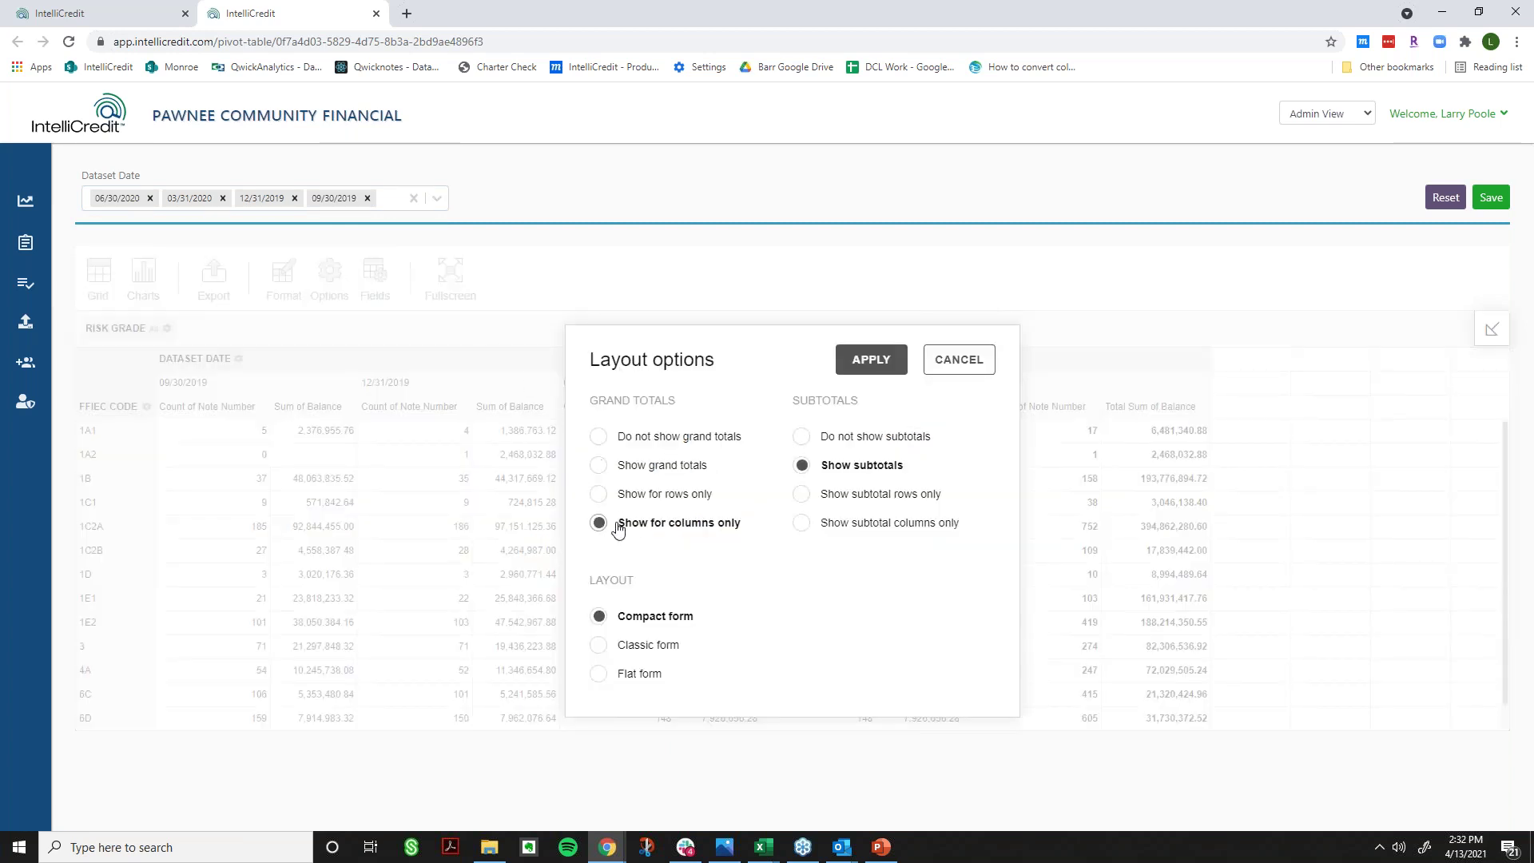
pyautogui.click(871, 360)
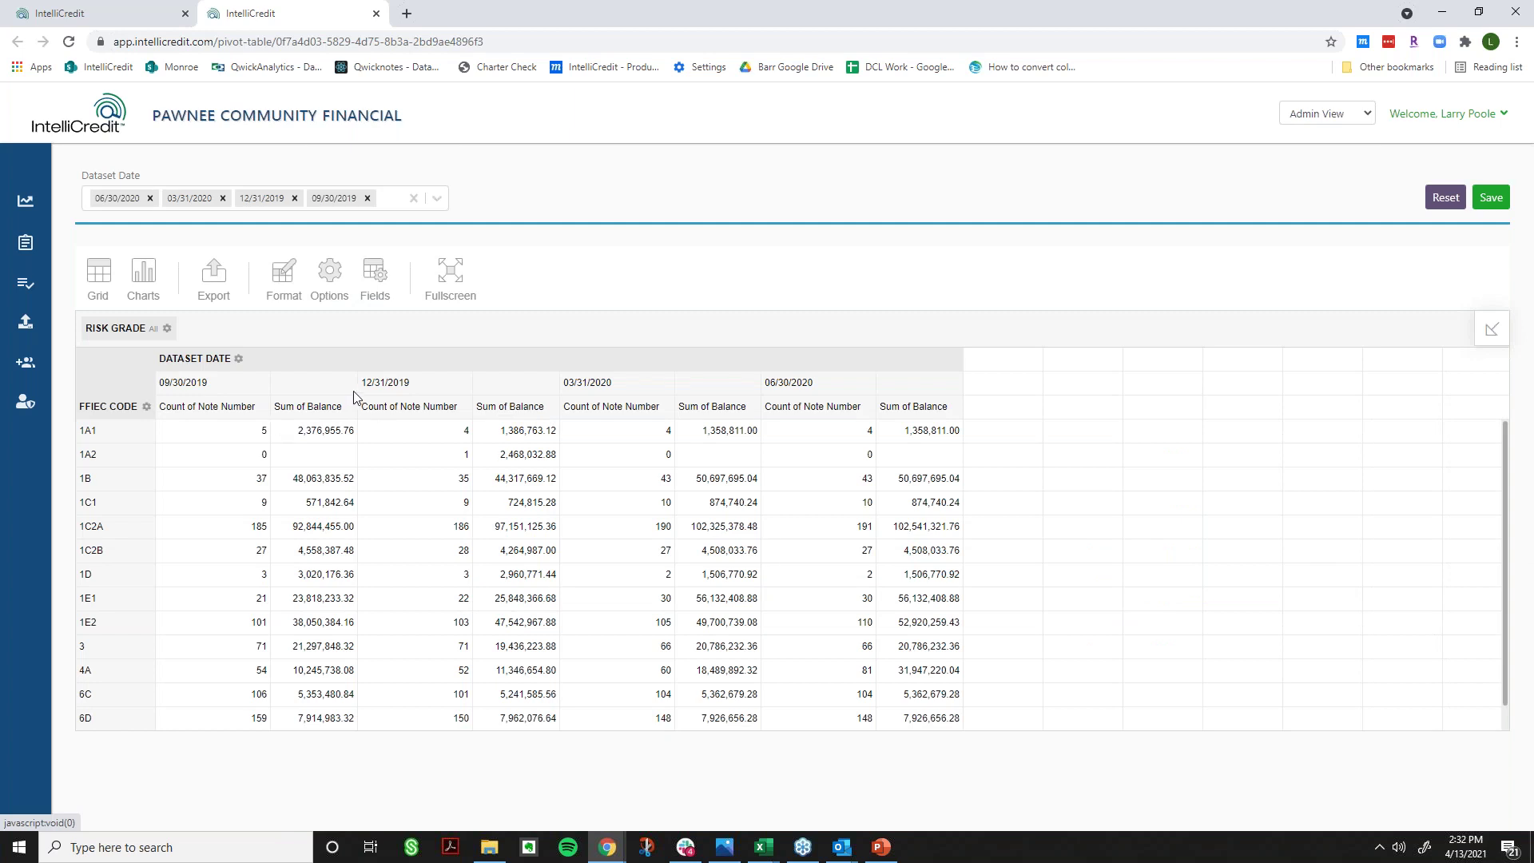
pyautogui.click(1235, 510)
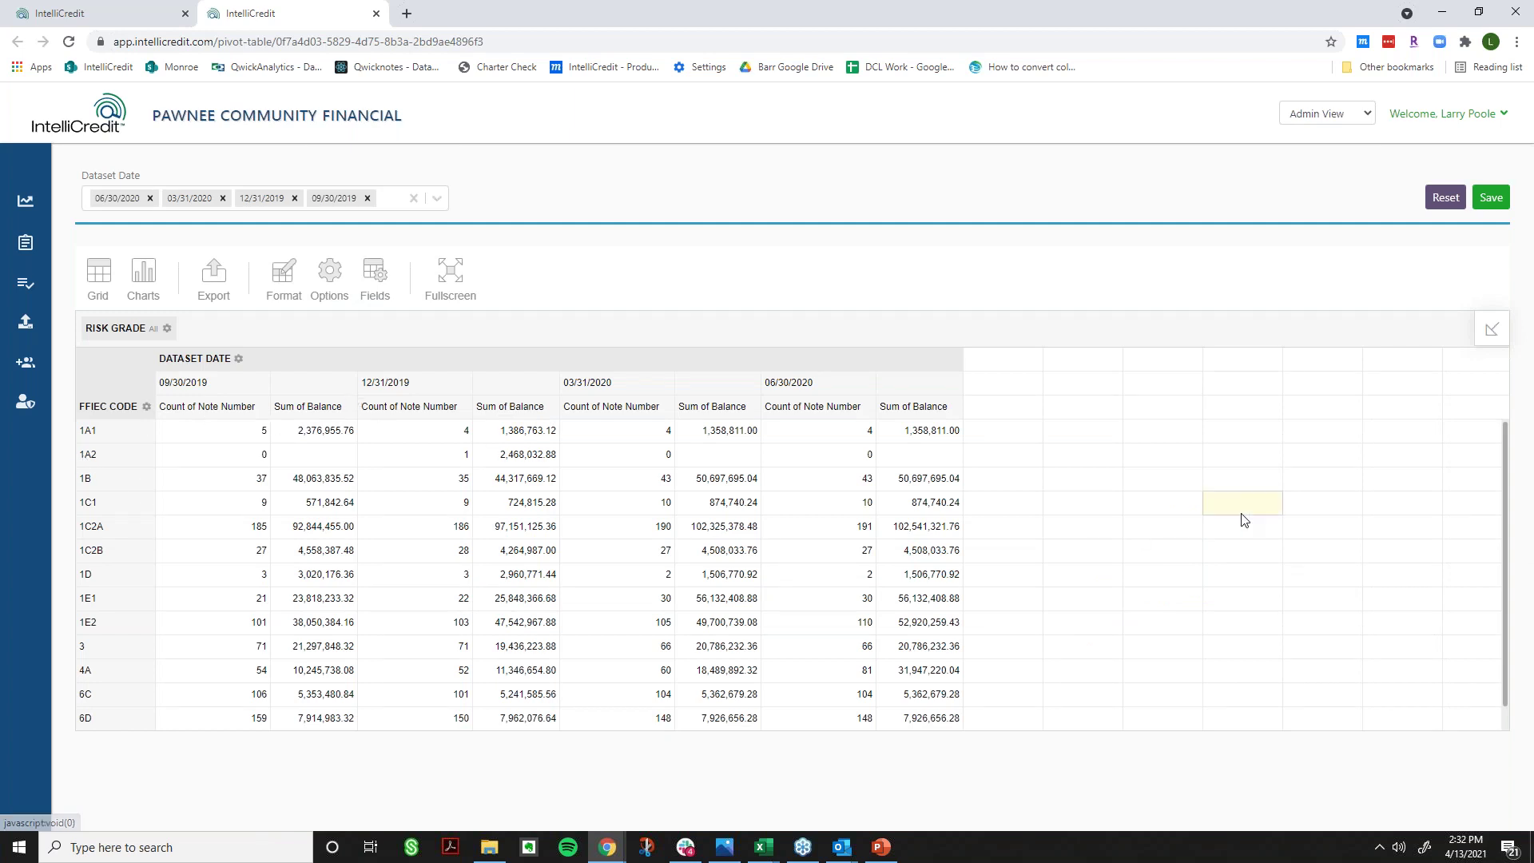
pyautogui.scroll(-1, 1239, 520)
pyautogui.scroll(1, 1240, 520)
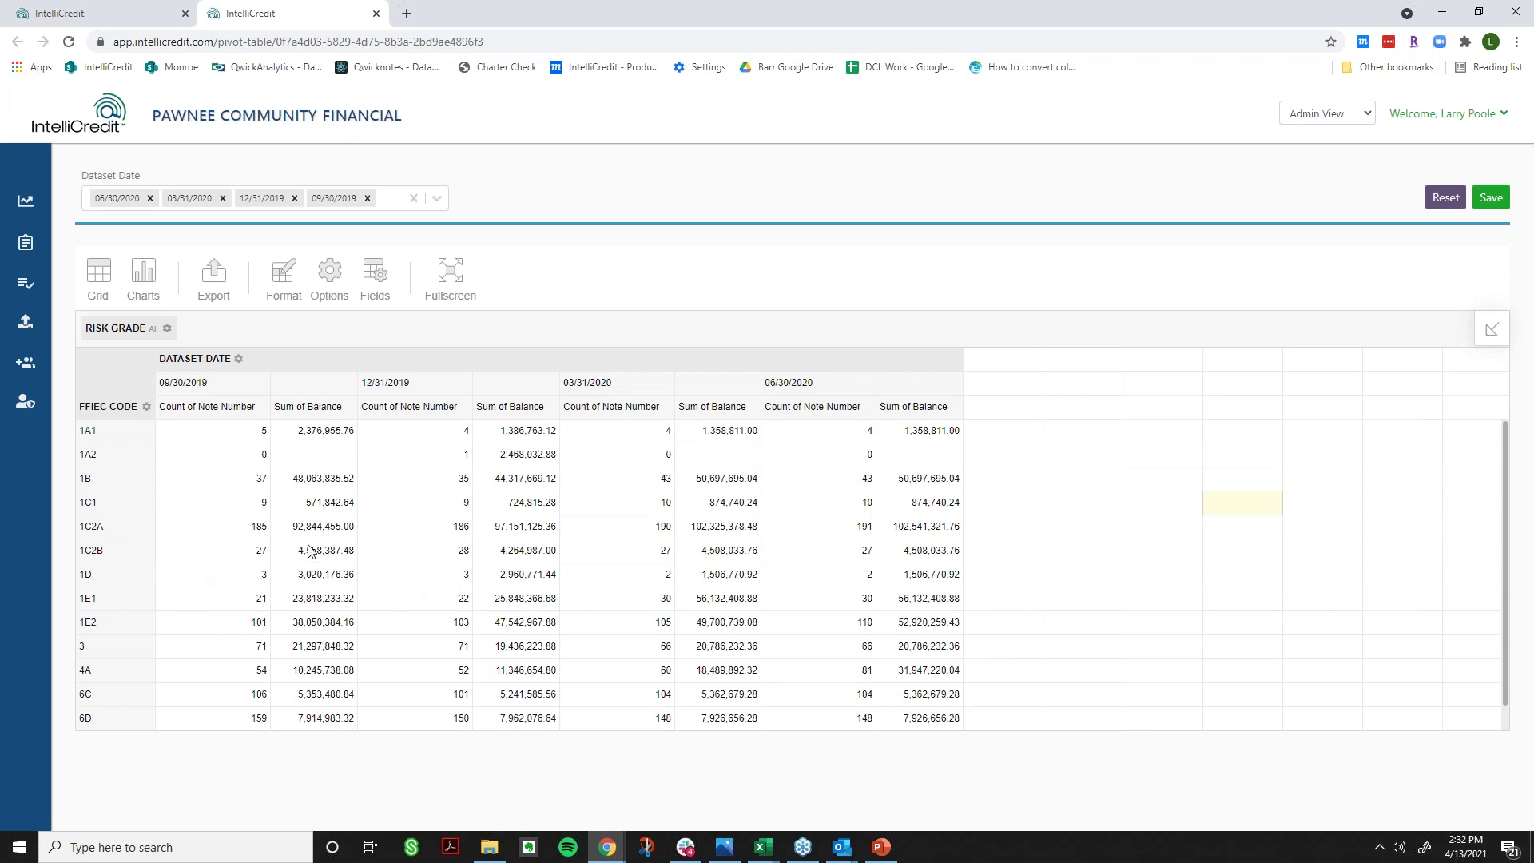
pyautogui.moveTo(285, 273)
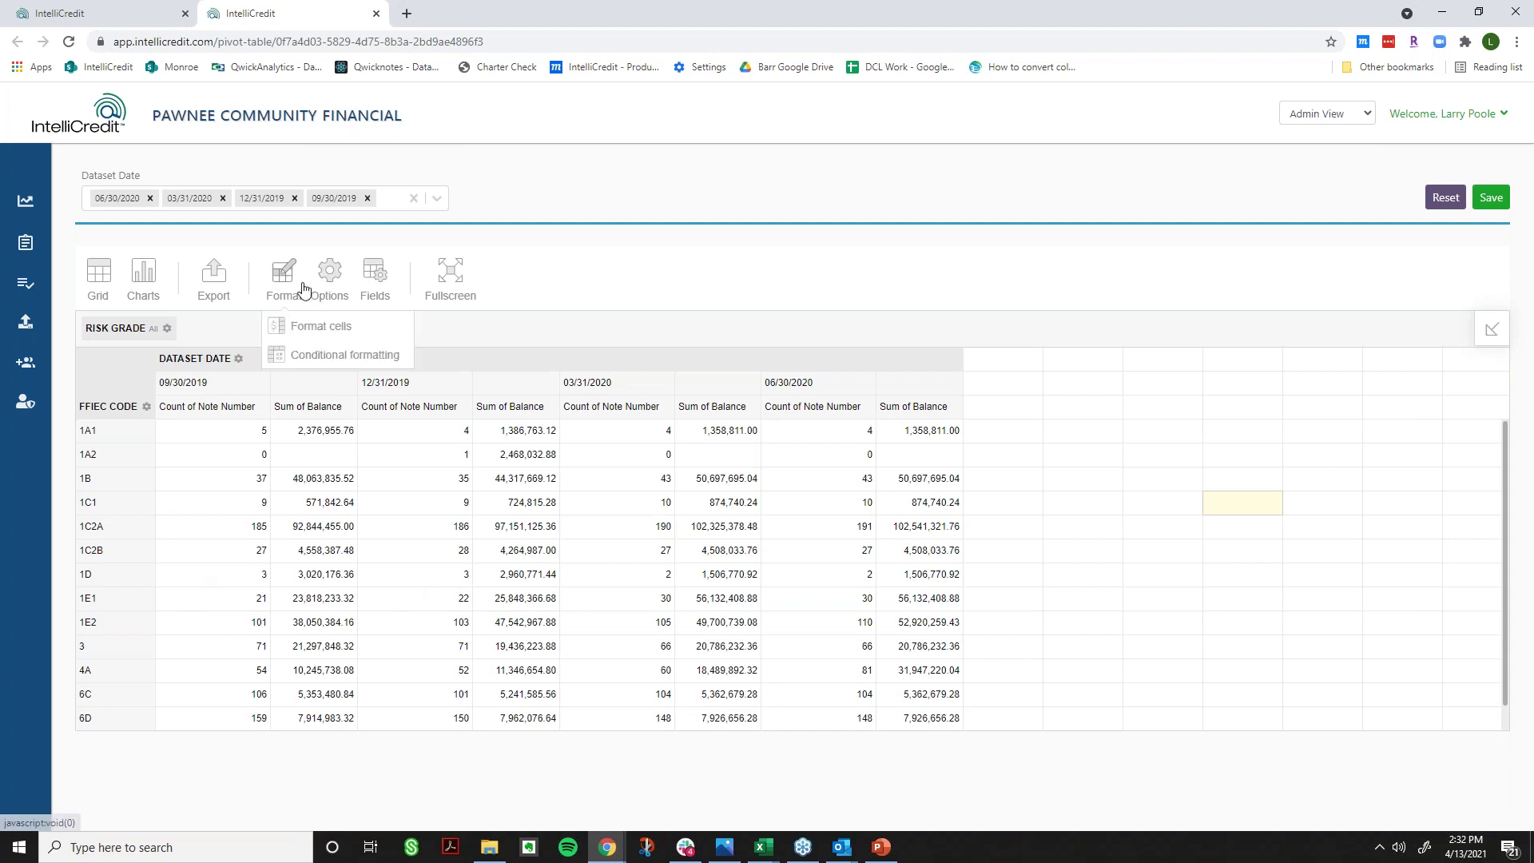
pyautogui.click(307, 328)
pyautogui.click(865, 410)
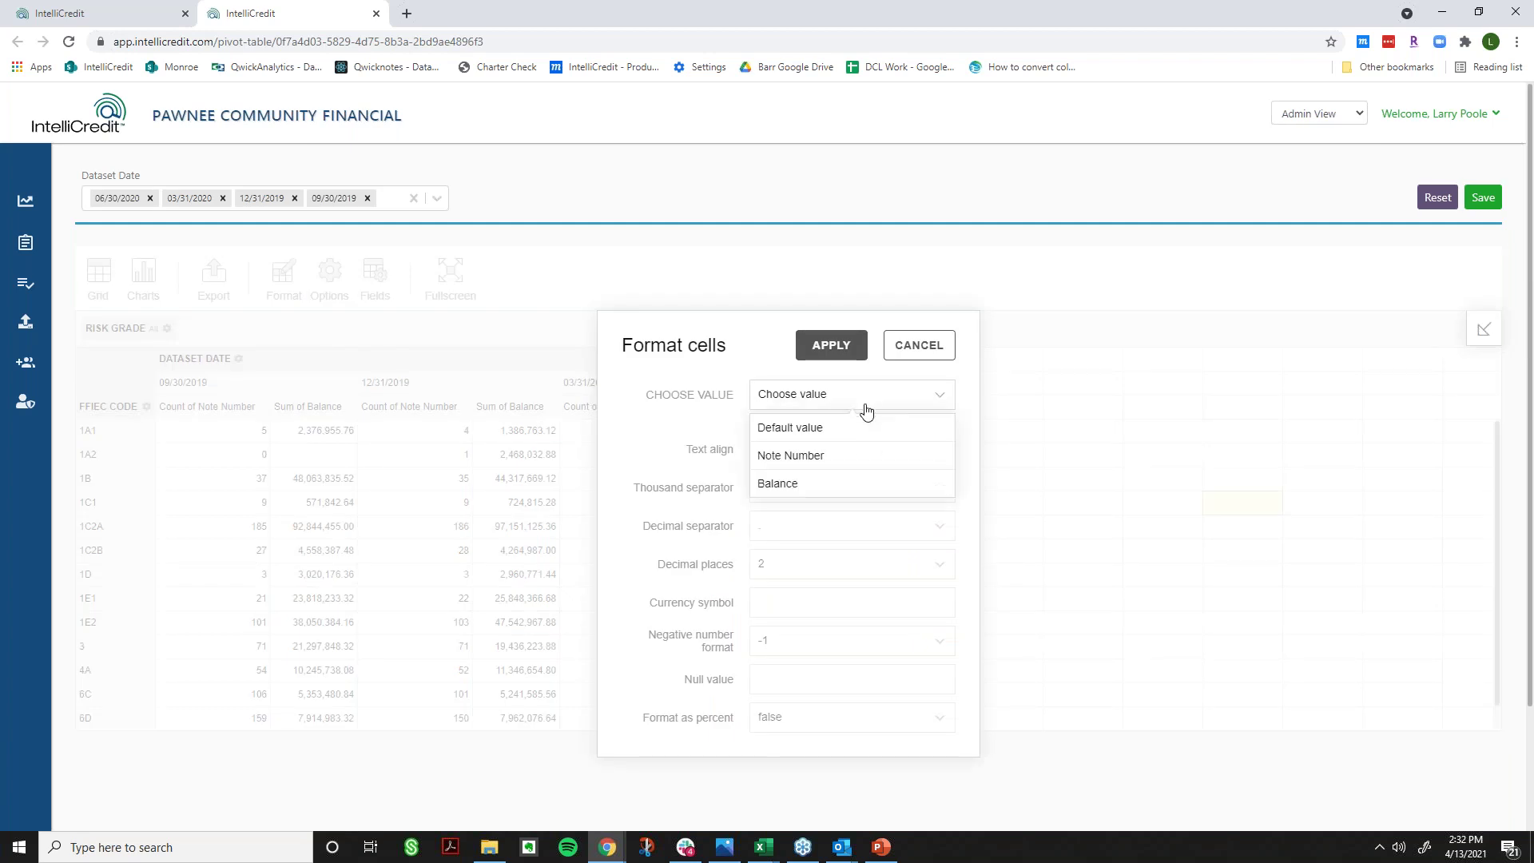
pyautogui.click(843, 482)
pyautogui.click(907, 575)
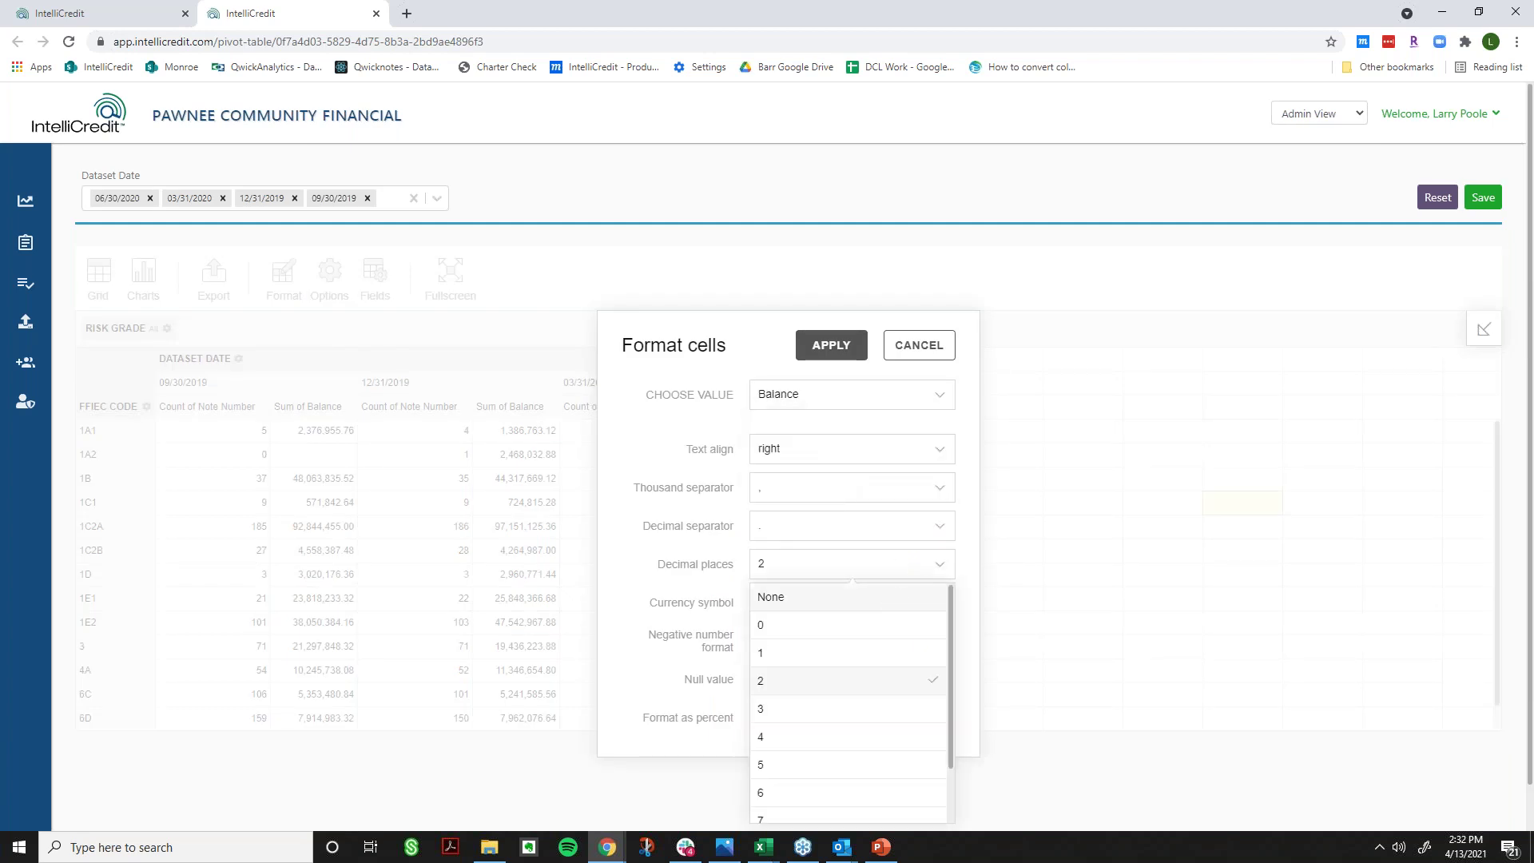
pyautogui.click(884, 632)
pyautogui.click(835, 350)
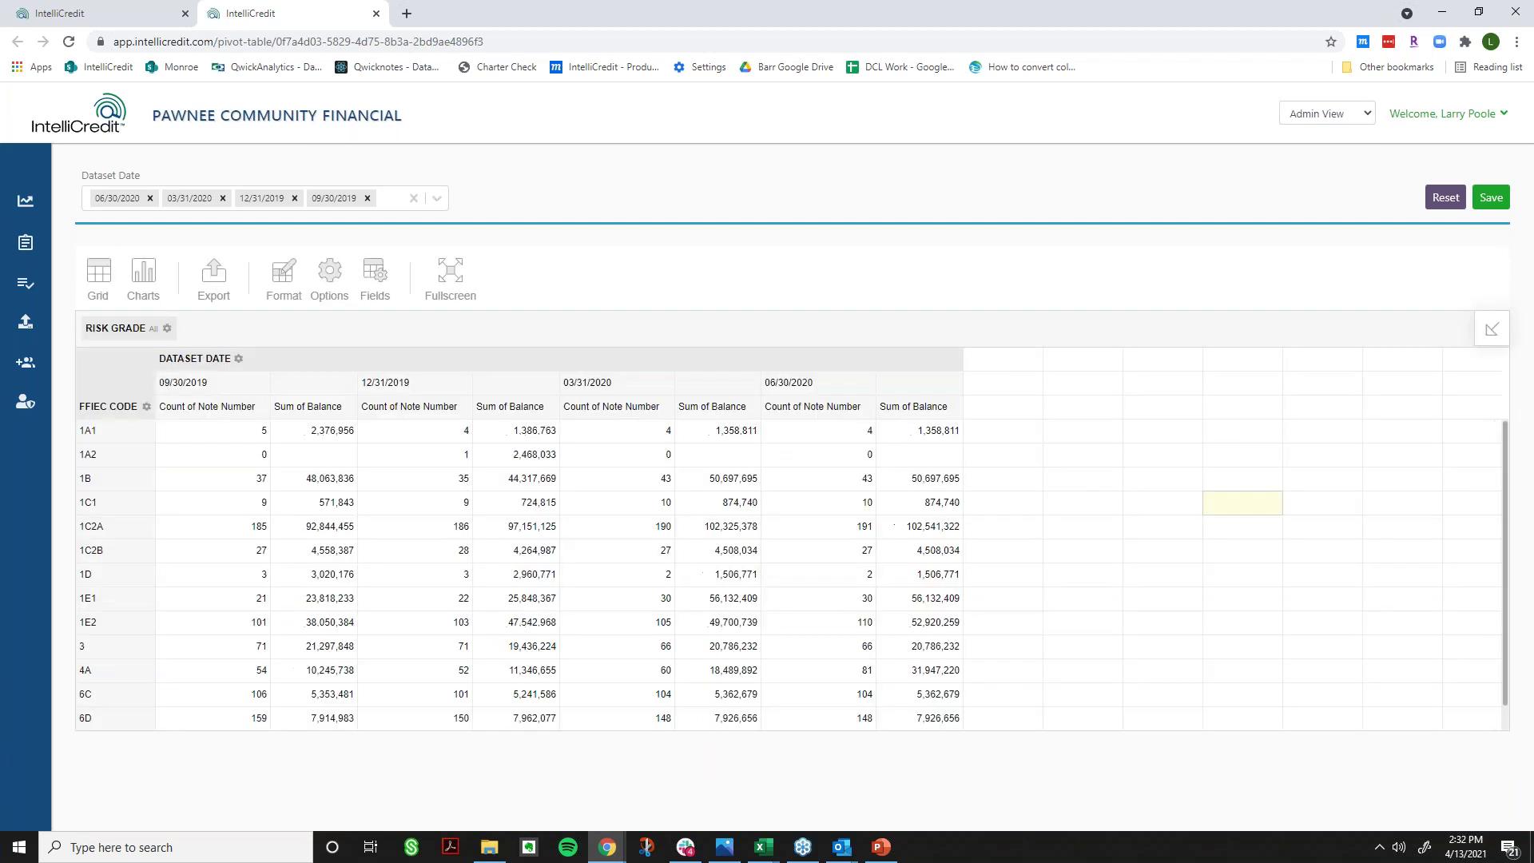
pyautogui.moveTo(303, 294)
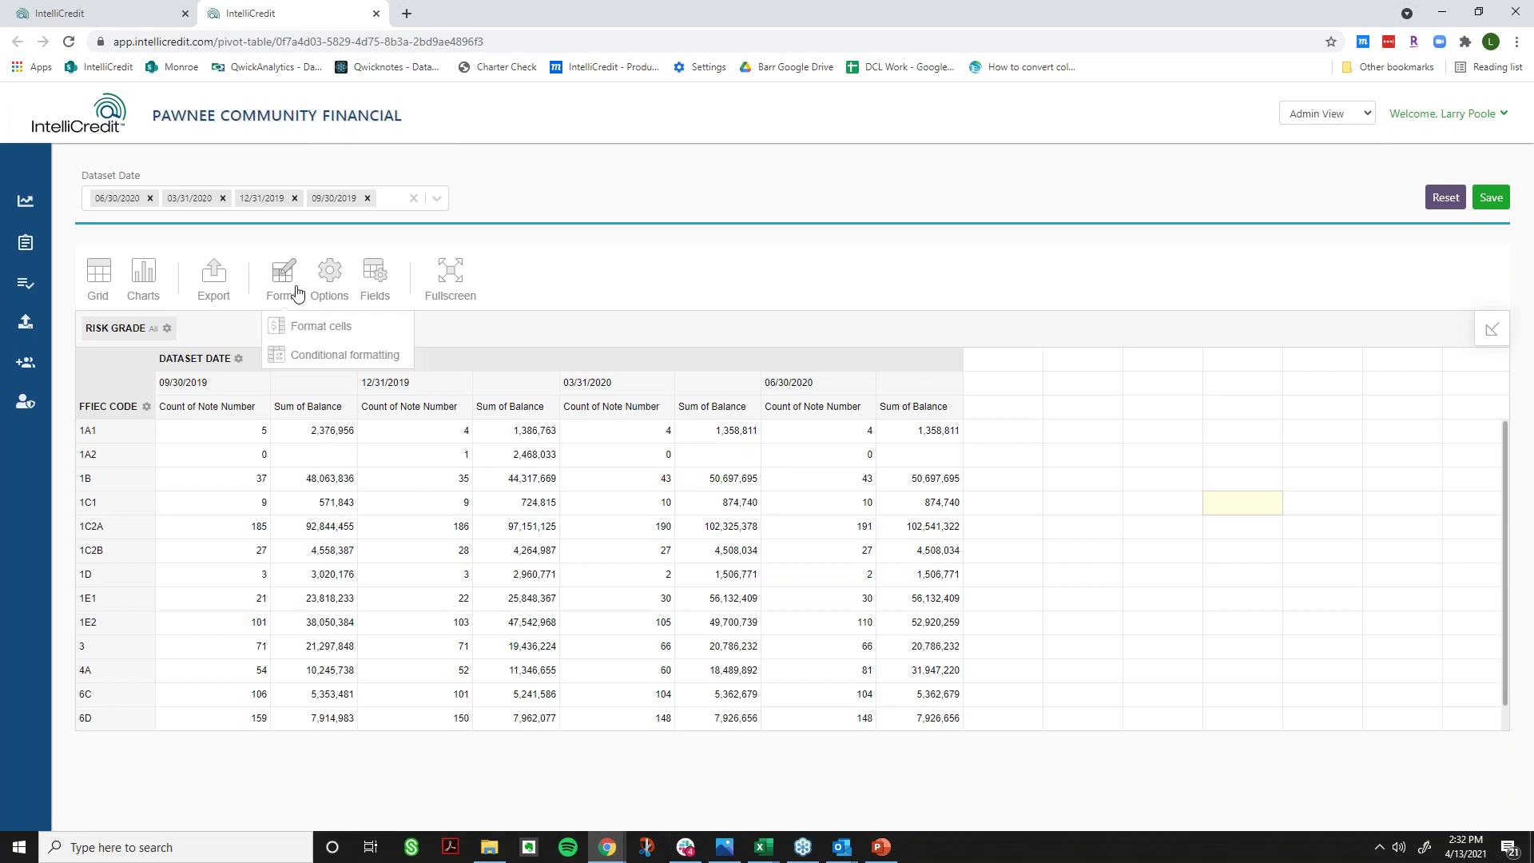
pyautogui.click(310, 334)
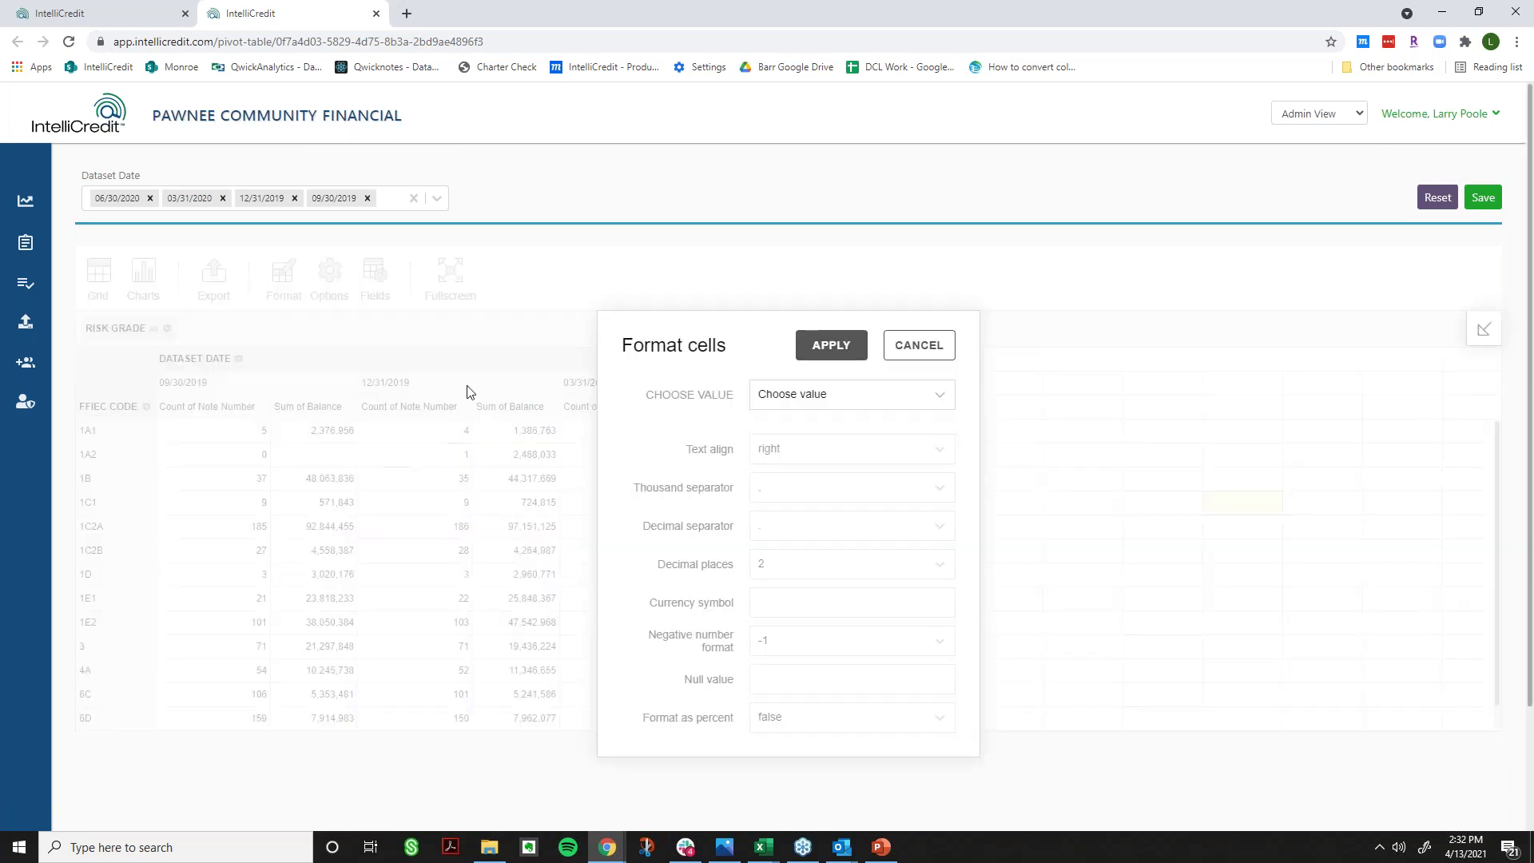
pyautogui.click(808, 402)
pyautogui.click(809, 454)
pyautogui.click(810, 457)
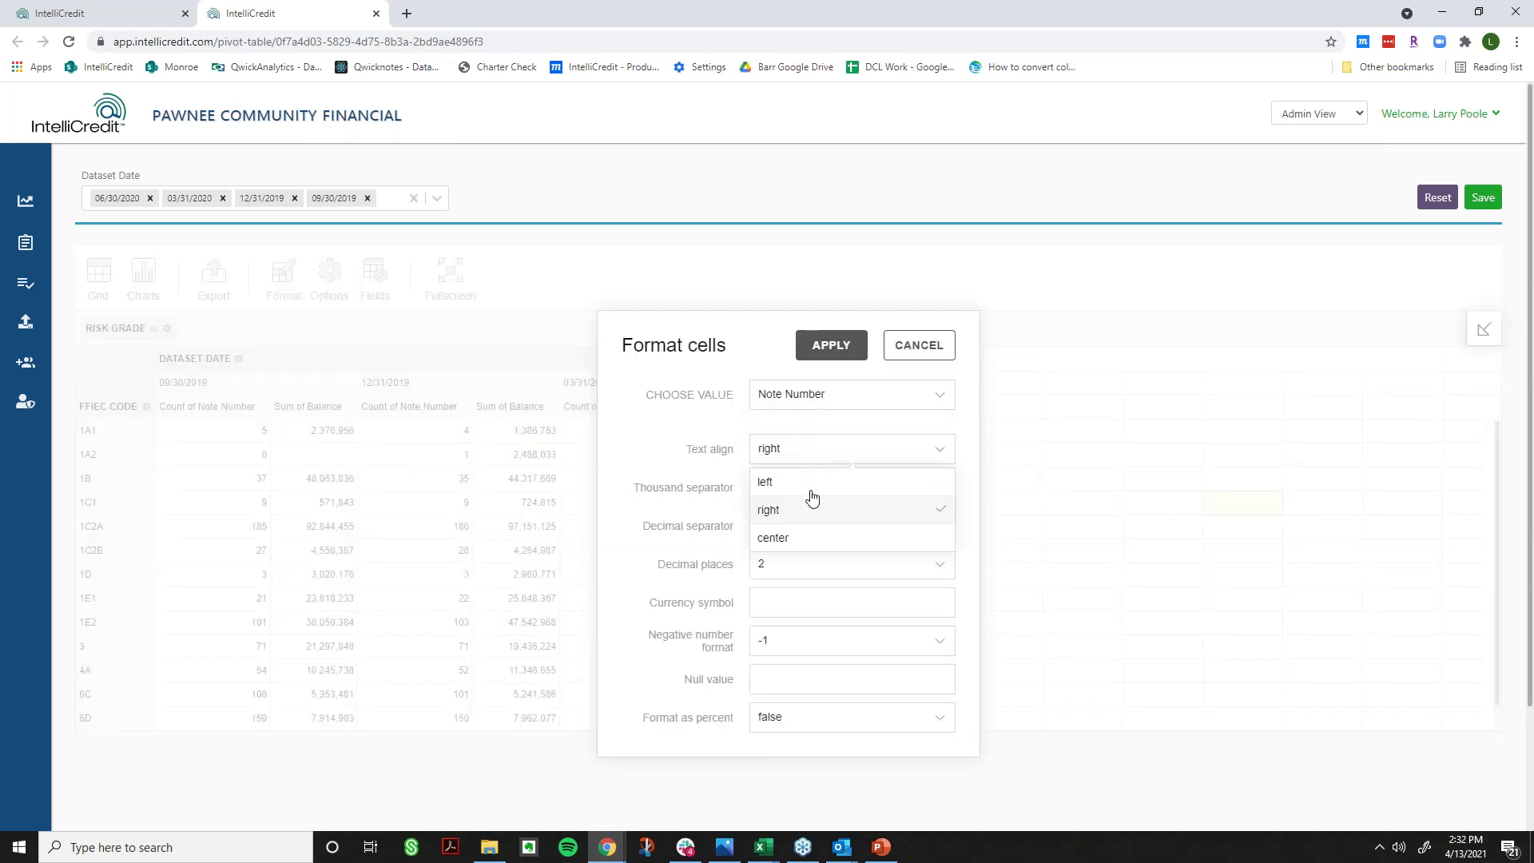
pyautogui.click(815, 537)
pyautogui.click(835, 350)
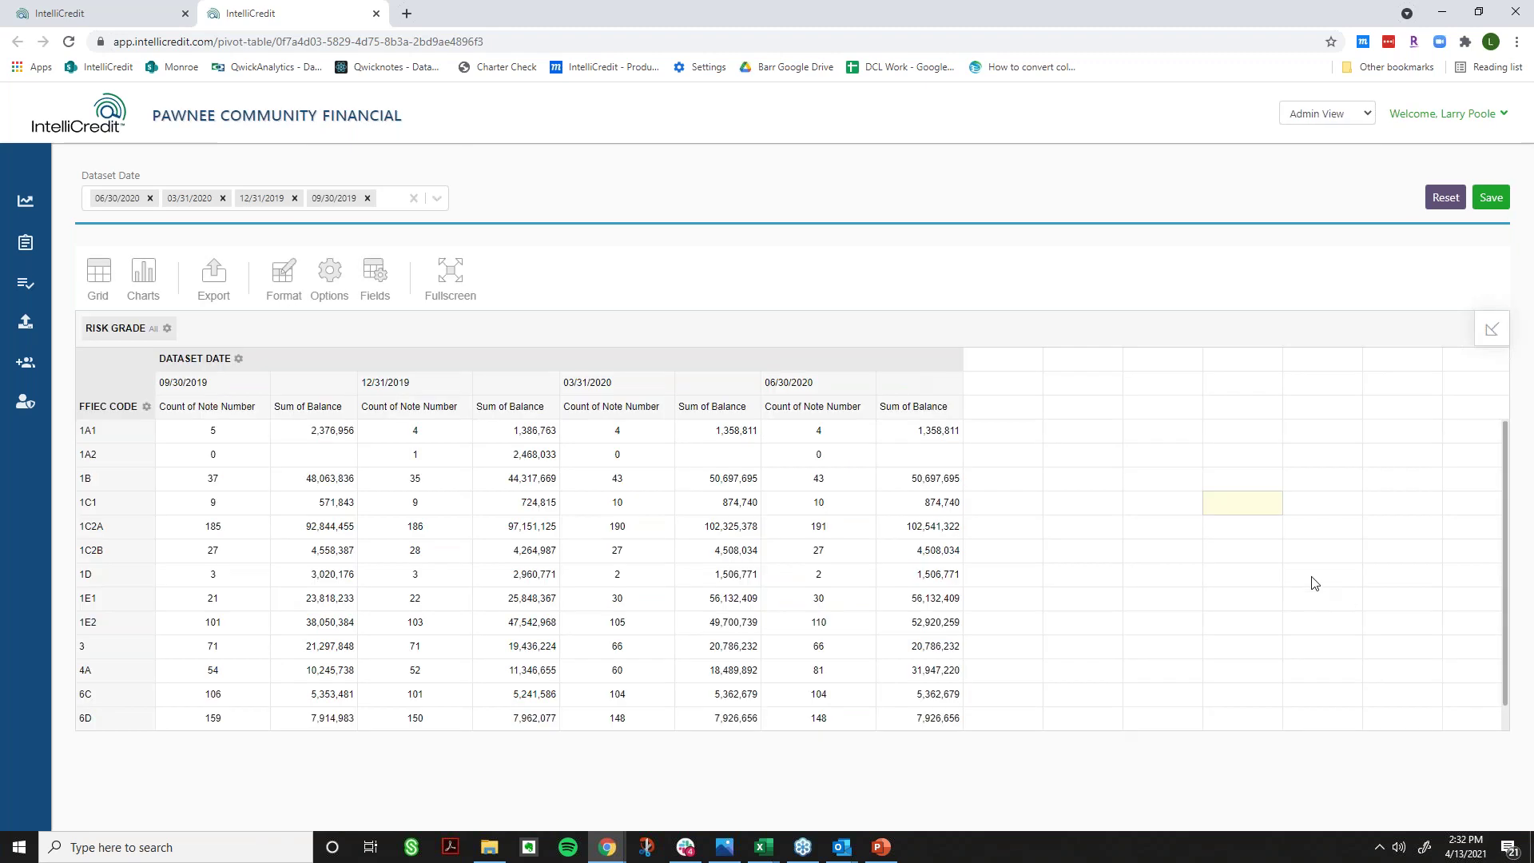
pyautogui.click(1491, 198)
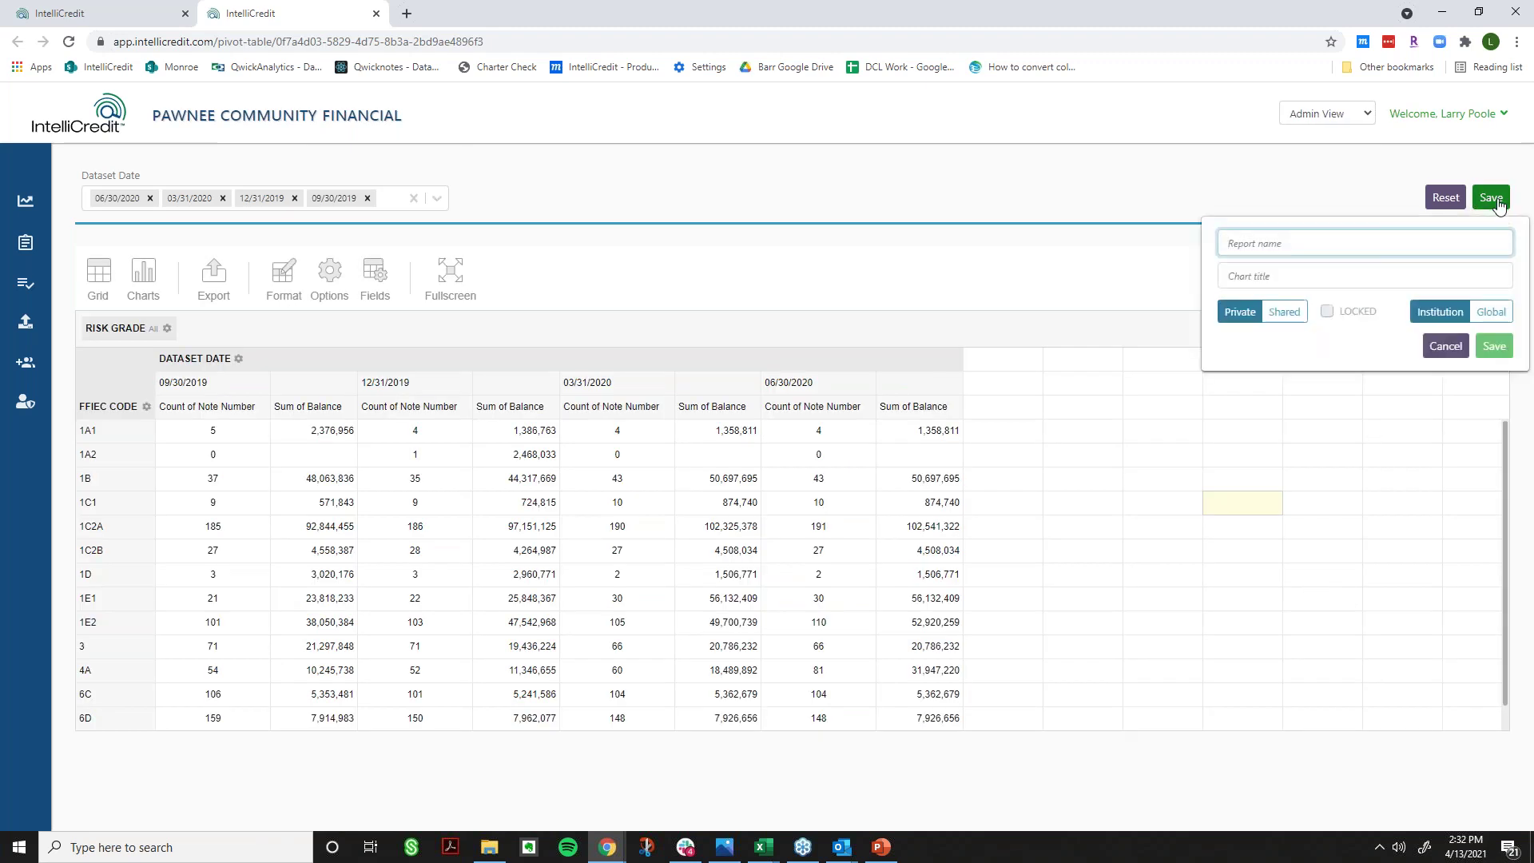
pyautogui.click(1241, 574)
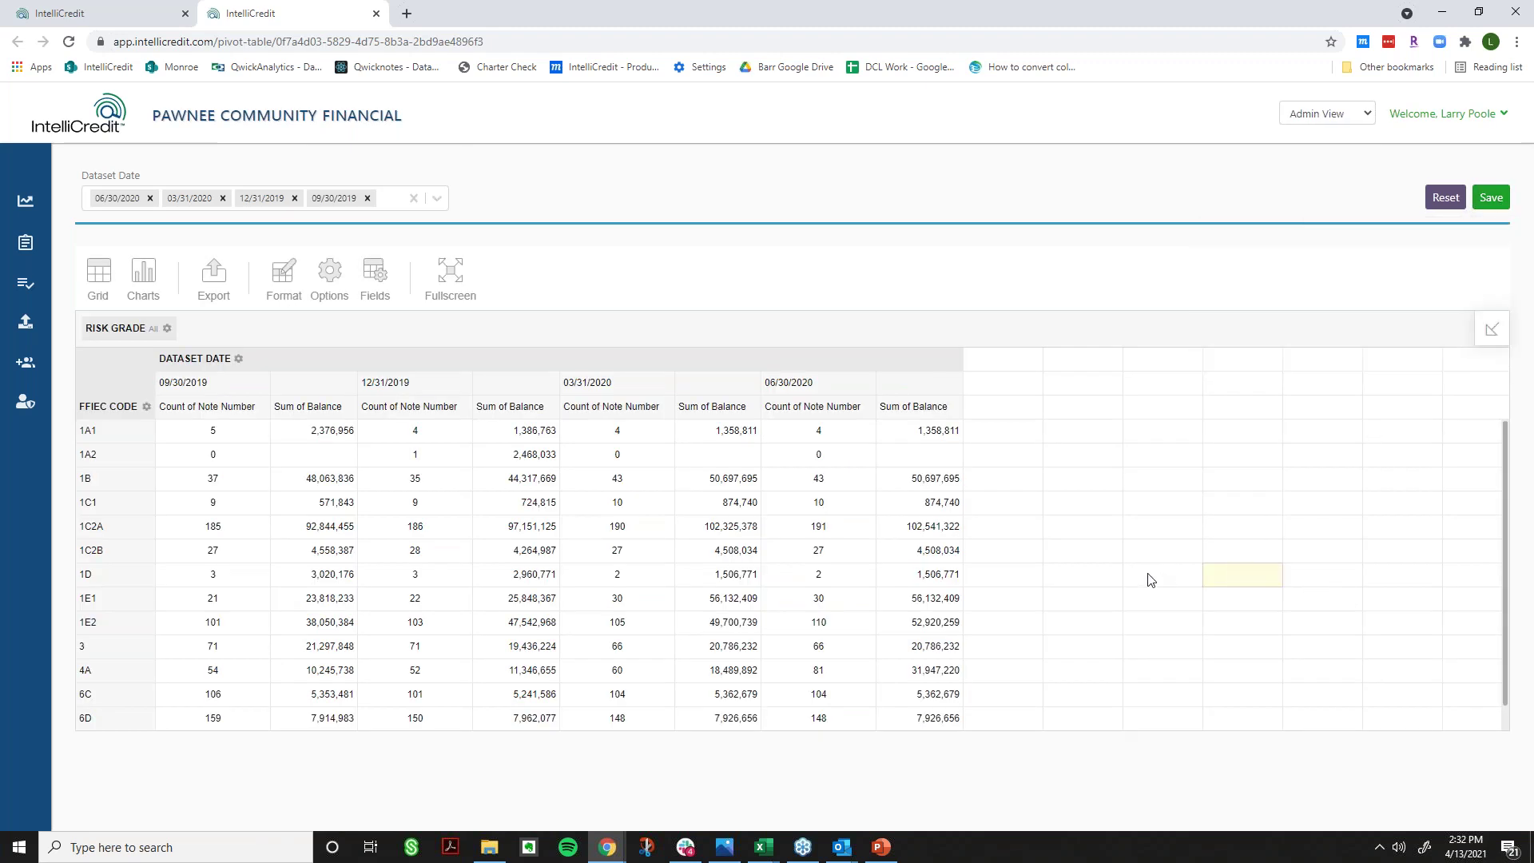
pyautogui.scroll(-1, 585, 569)
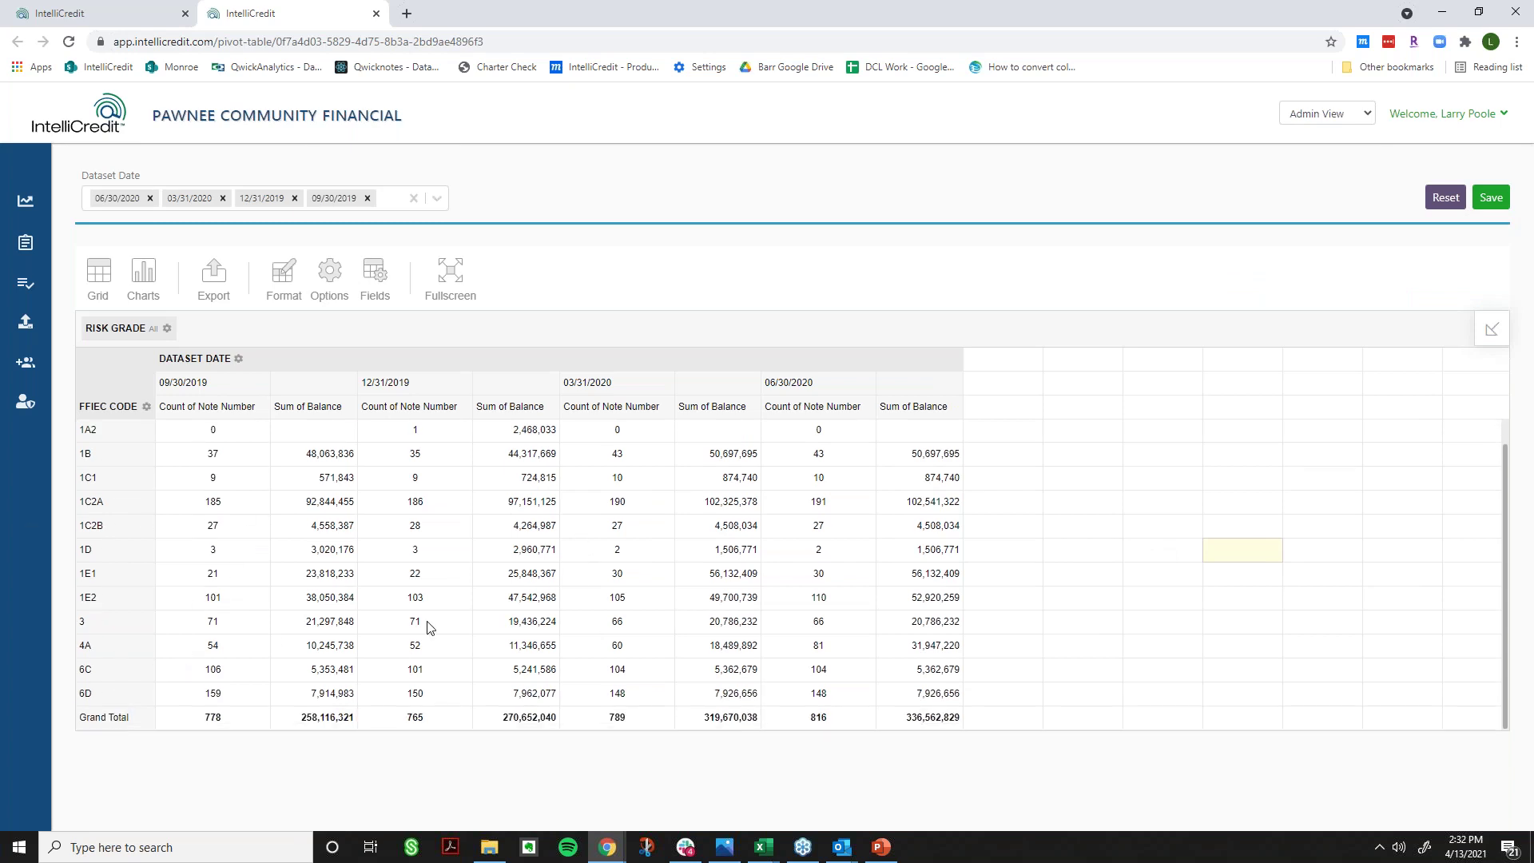
pyautogui.scroll(1, 430, 627)
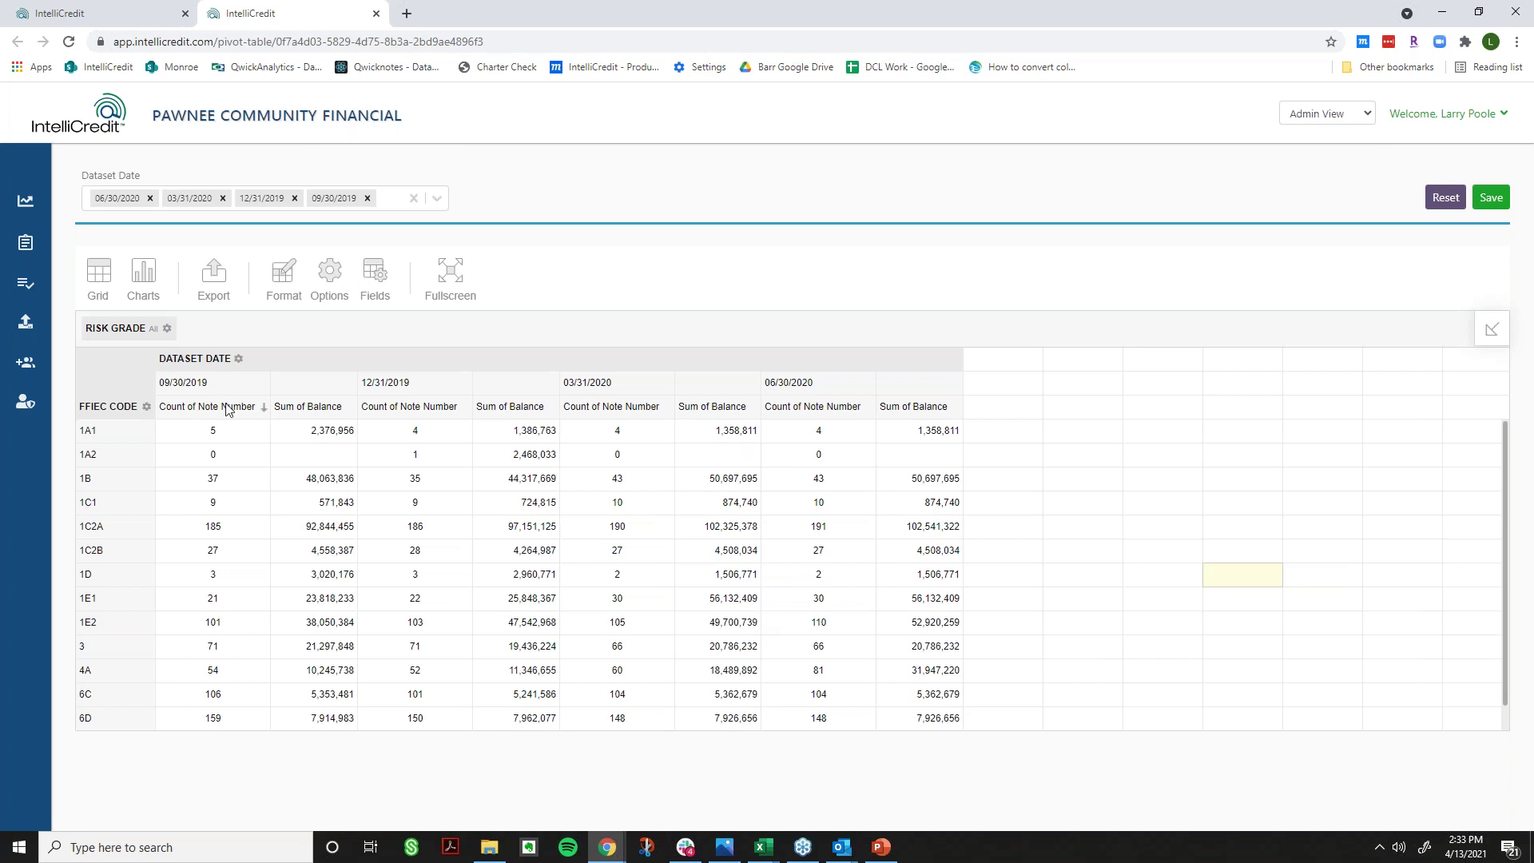
# - Exclude risk grades 0 through 4 so the pivot table counts only grades 5, 6 and blank
pyautogui.click(128, 330)
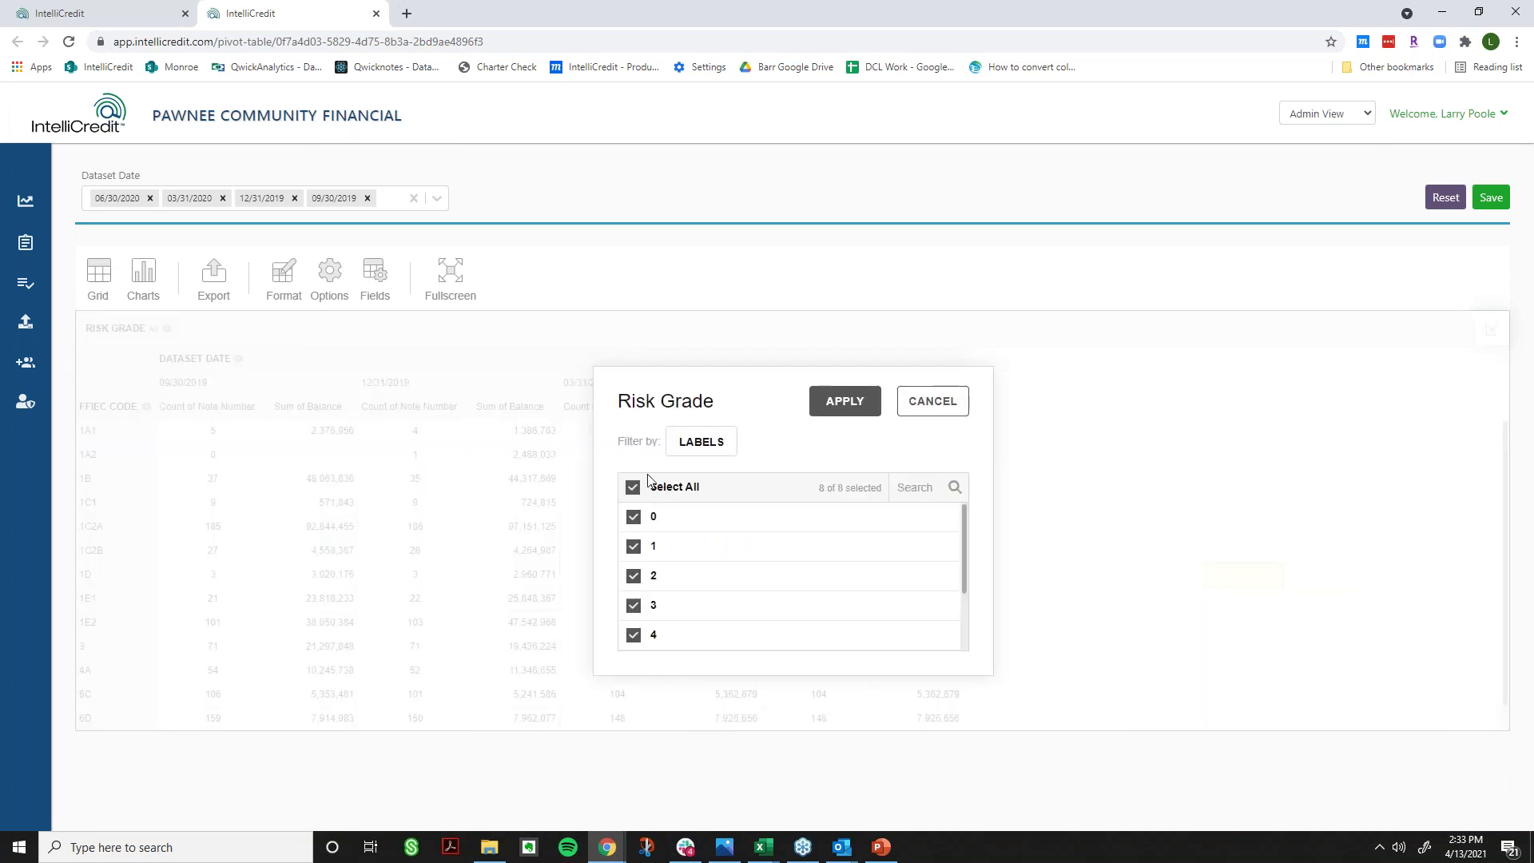
pyautogui.click(634, 518)
pyautogui.click(637, 547)
pyautogui.click(634, 576)
pyautogui.click(634, 607)
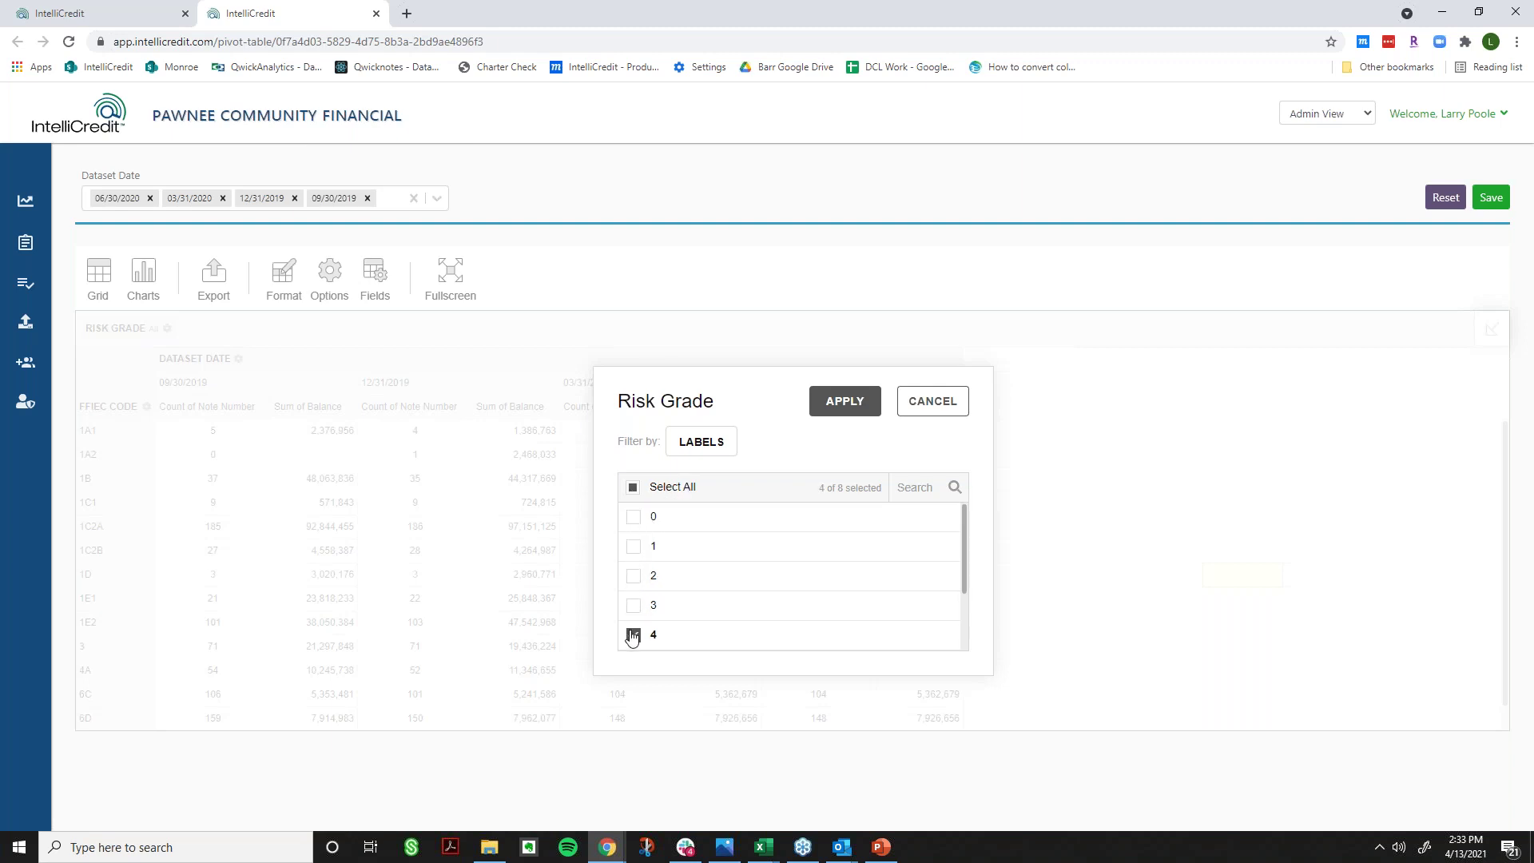
pyautogui.click(633, 635)
pyautogui.scroll(-2, 639, 631)
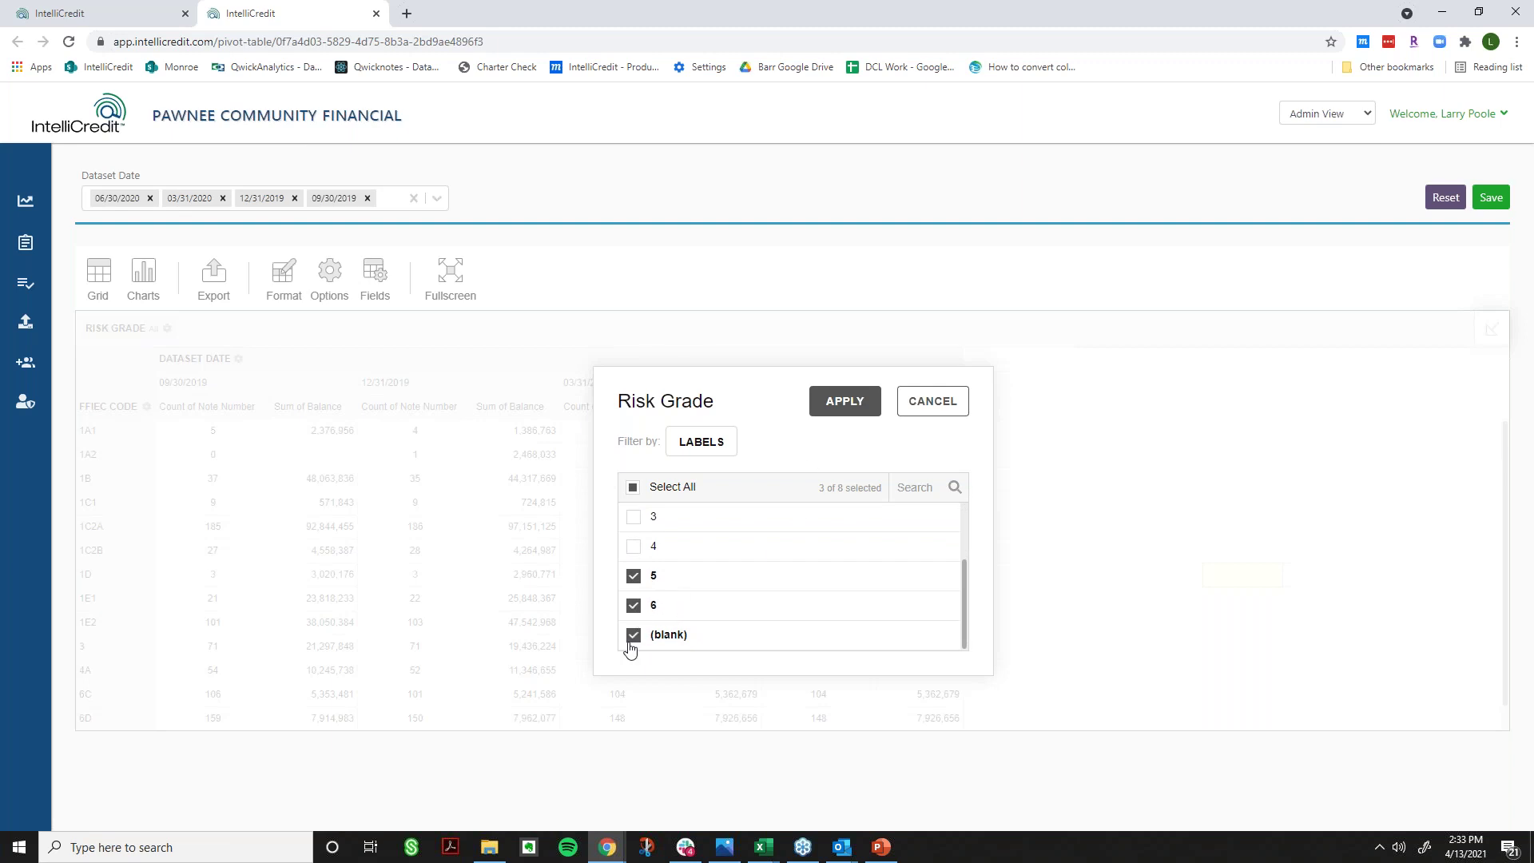
pyautogui.click(824, 411)
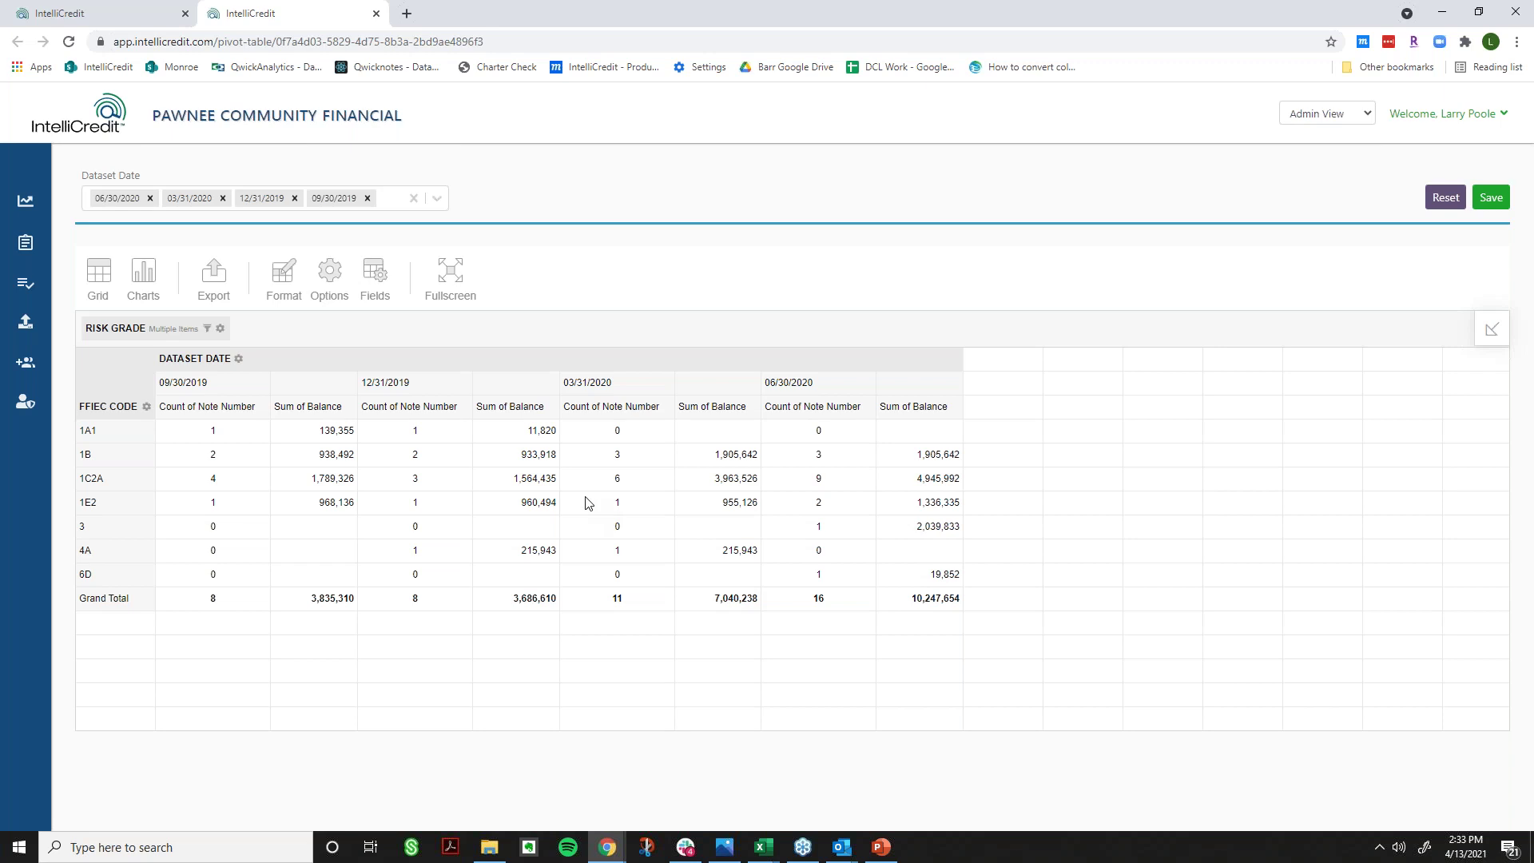
pyautogui.click(25, 200)
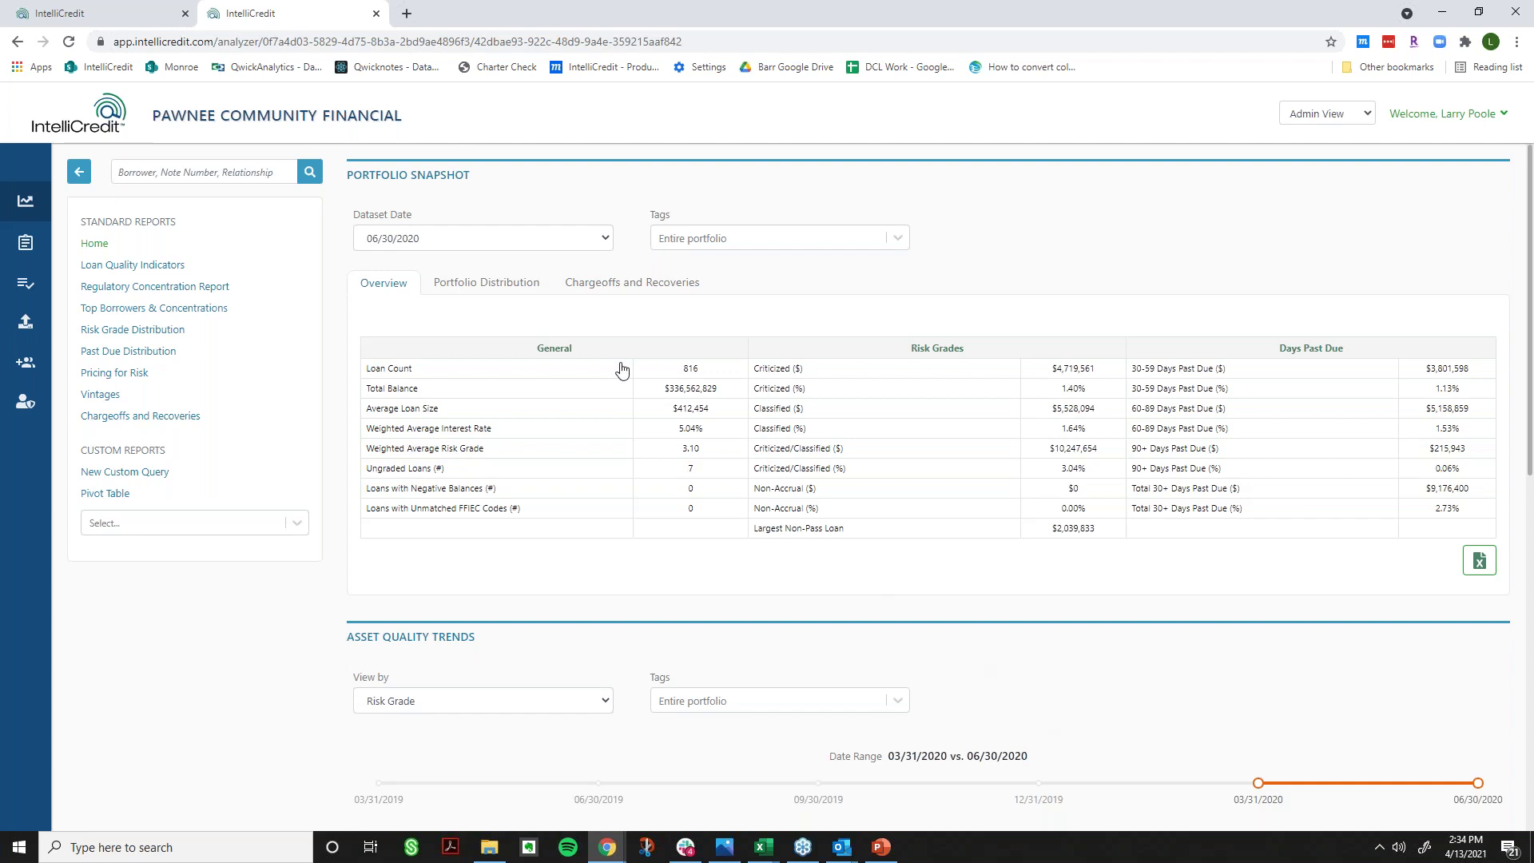
# - Show the portfolio distribution as a pie chart grouped by Credit Score Cohort
pyautogui.click(506, 286)
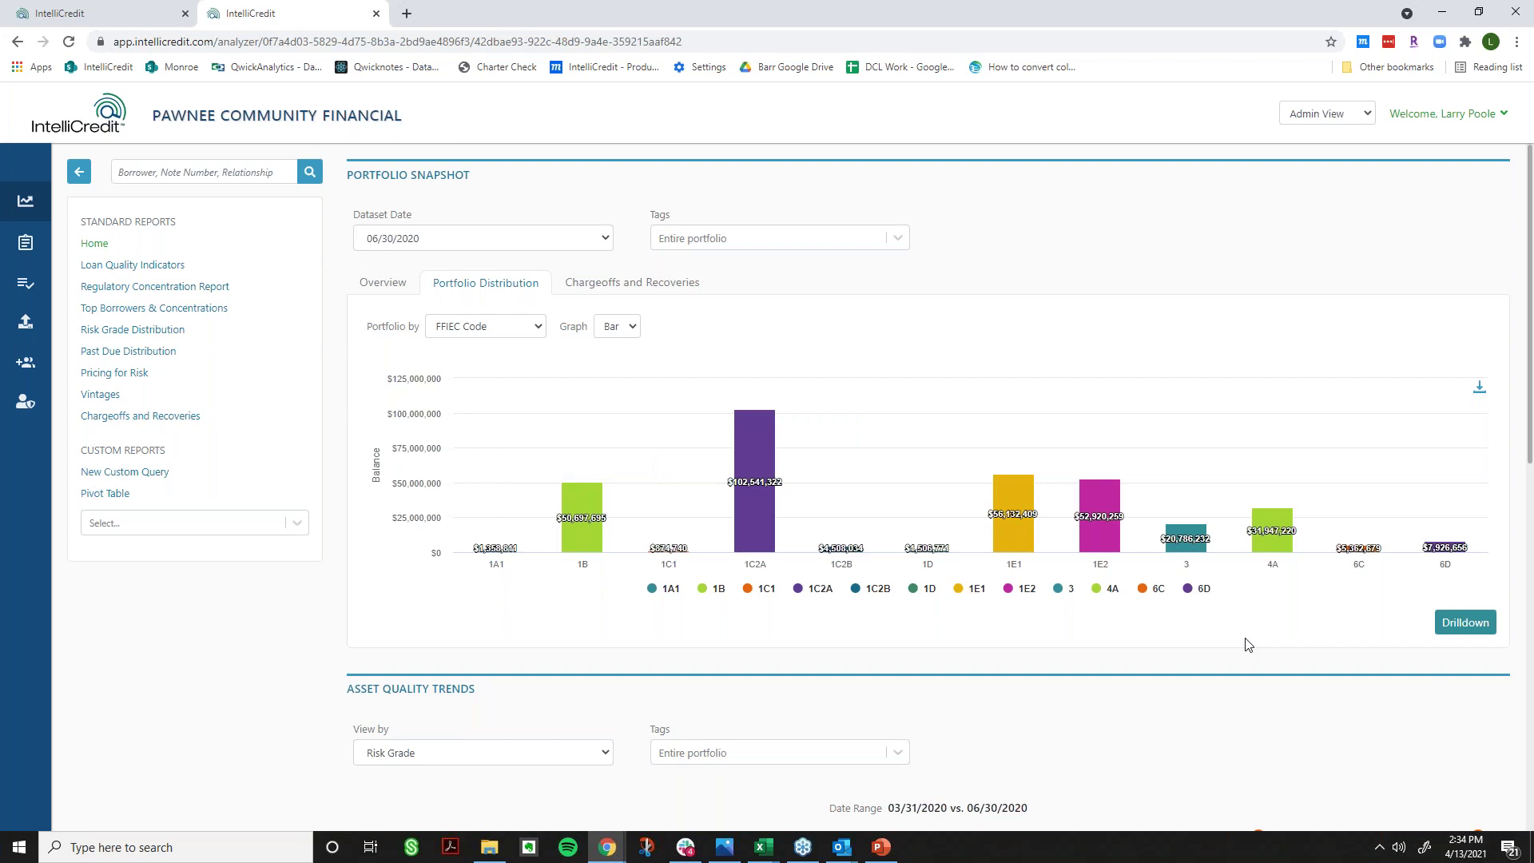
pyautogui.click(639, 330)
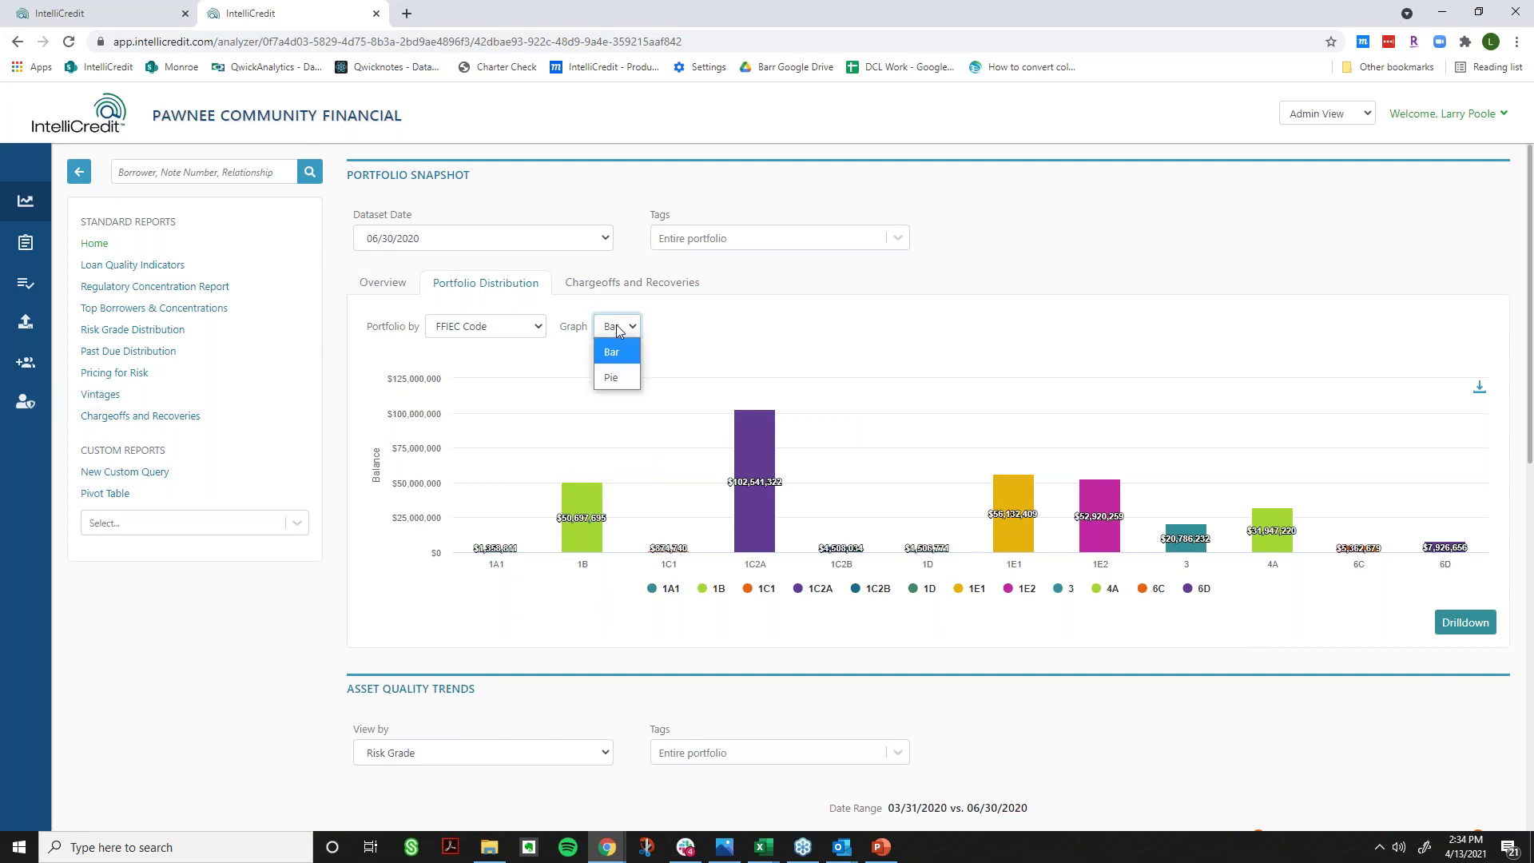
pyautogui.click(628, 381)
pyautogui.click(516, 331)
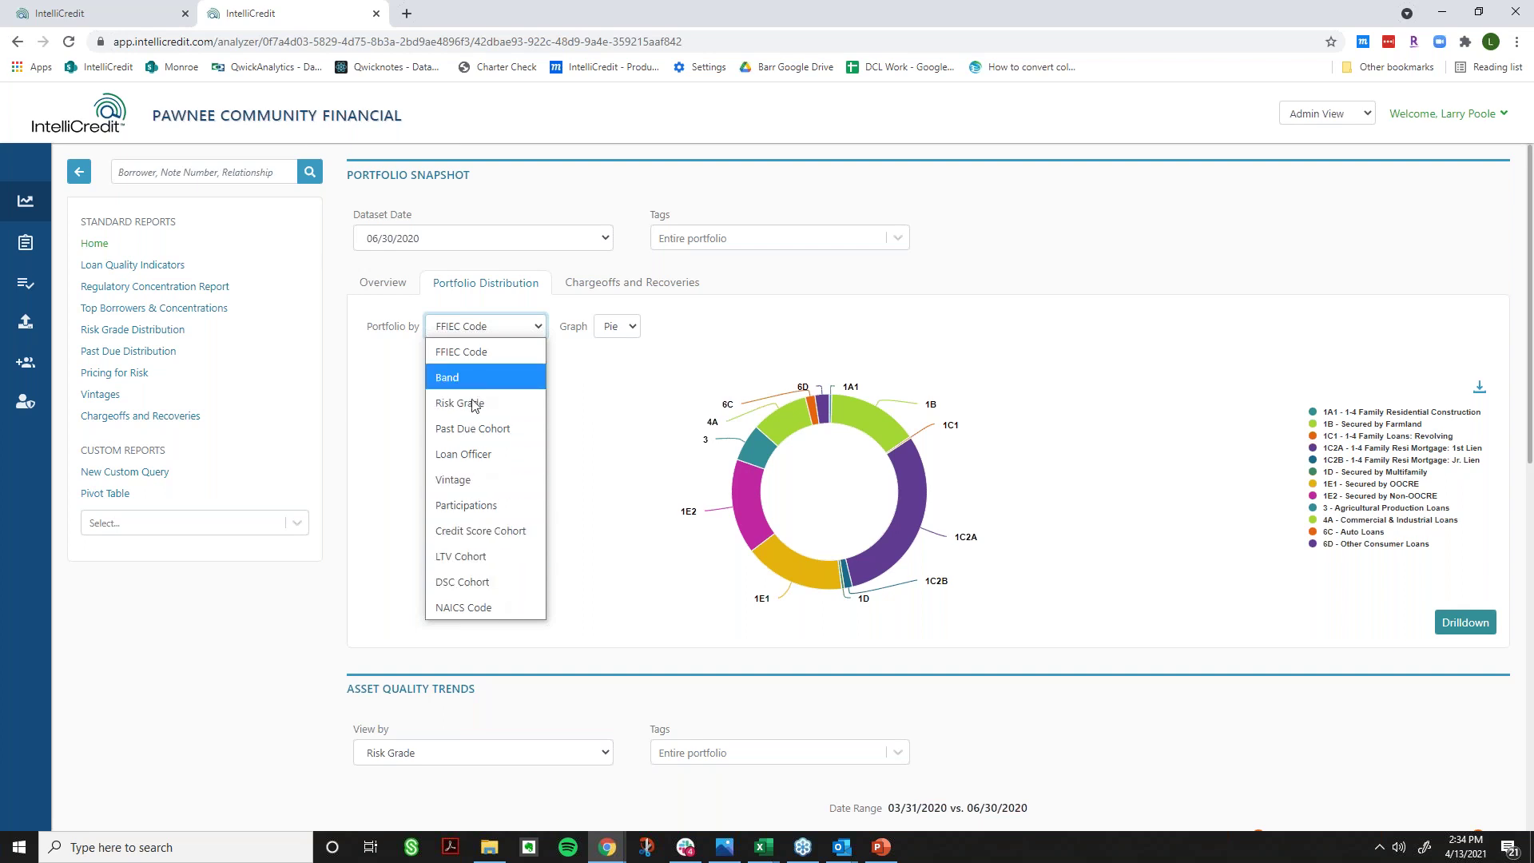
pyautogui.click(496, 530)
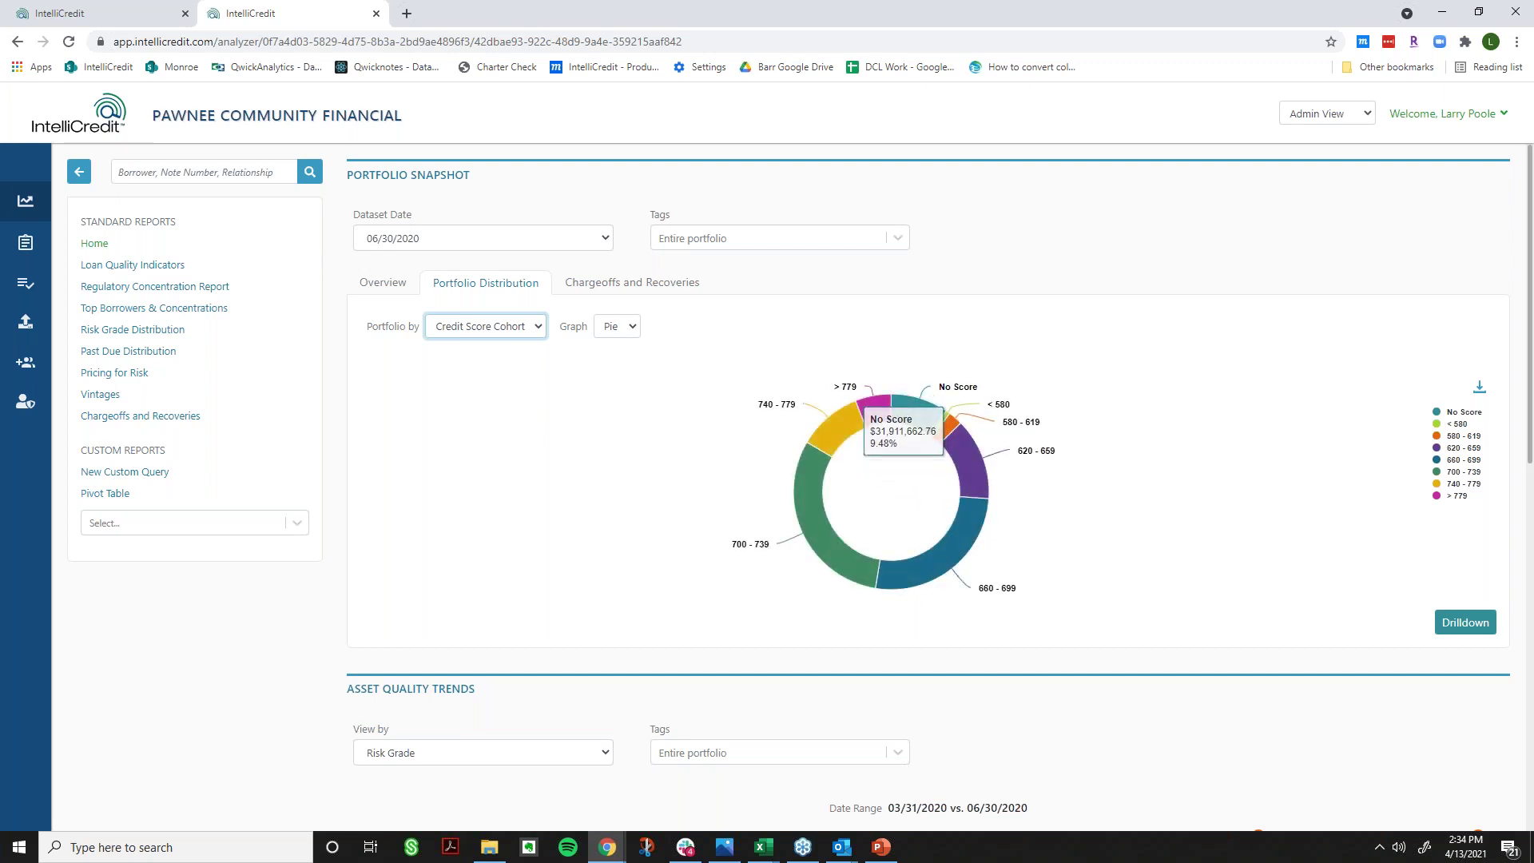
# - Hide the 620+ and No Score slices, then list the six loans in the < 580 cohort
pyautogui.click(1443, 448)
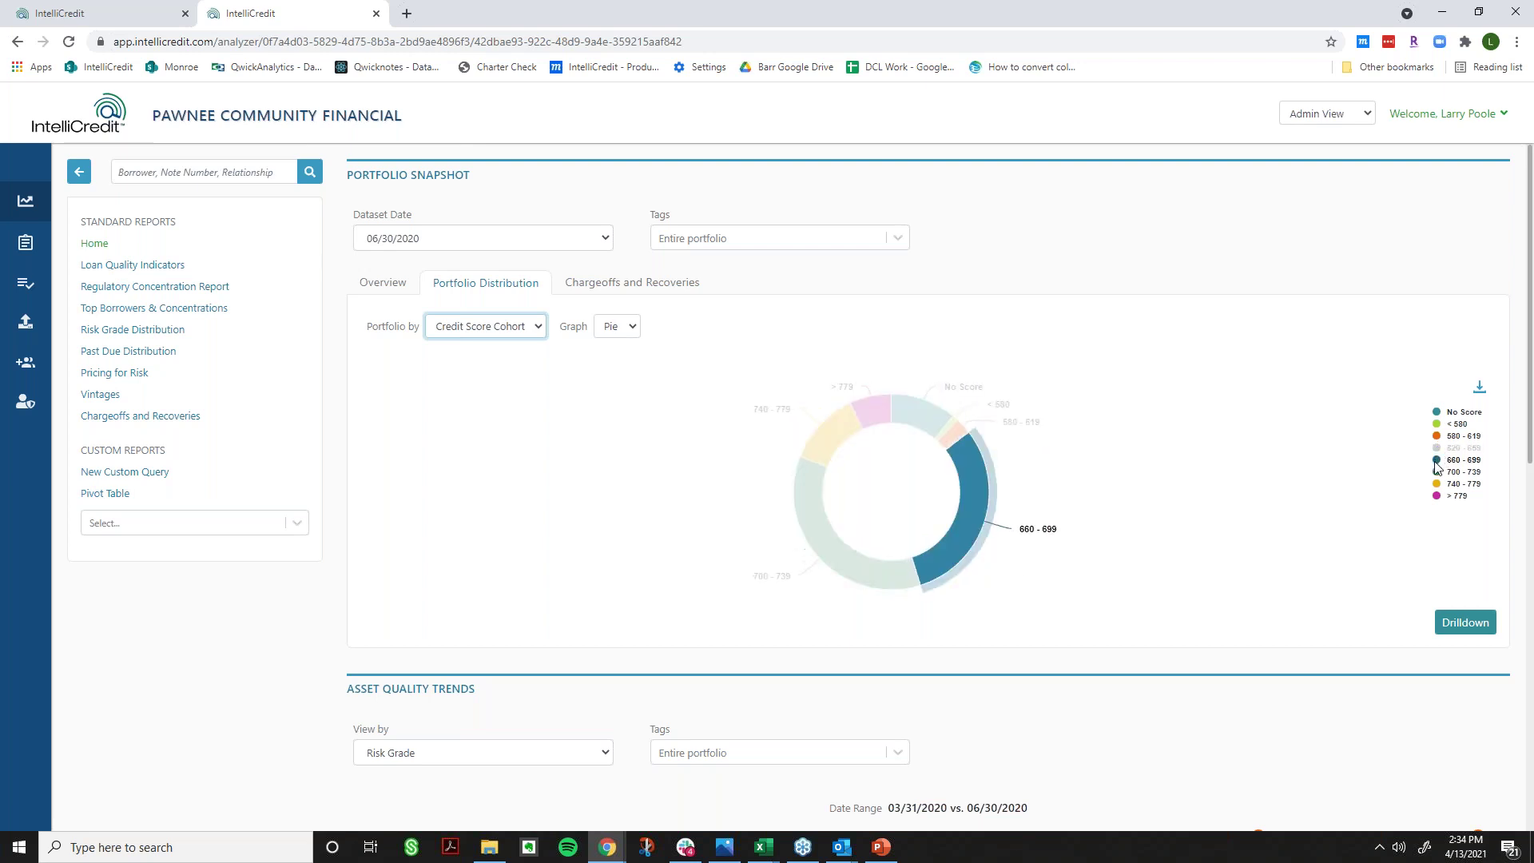
pyautogui.click(1442, 460)
pyautogui.click(1437, 472)
pyautogui.click(1437, 485)
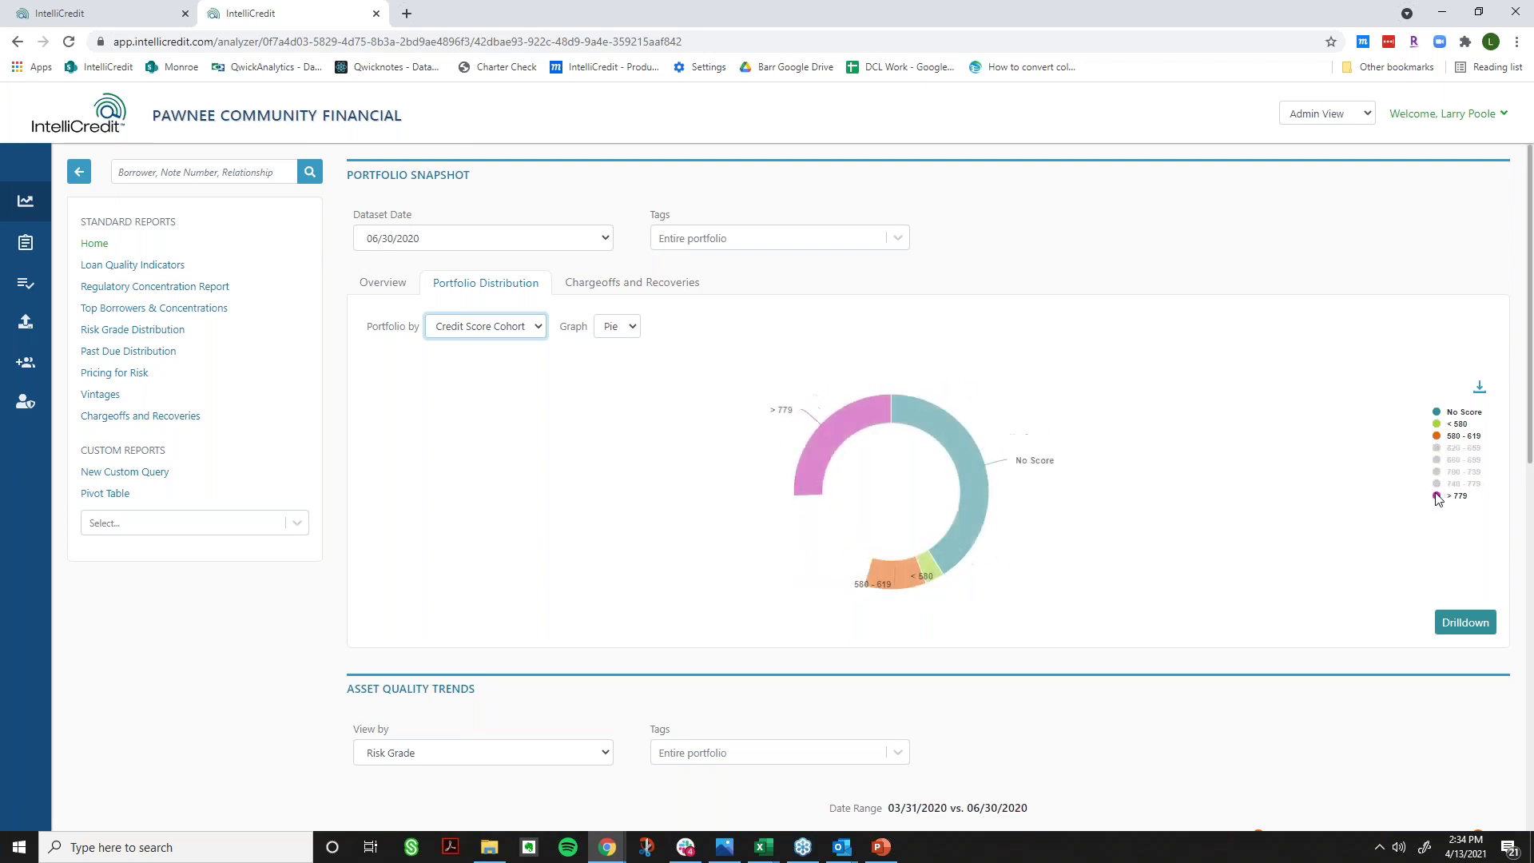
pyautogui.click(1437, 496)
pyautogui.click(1450, 411)
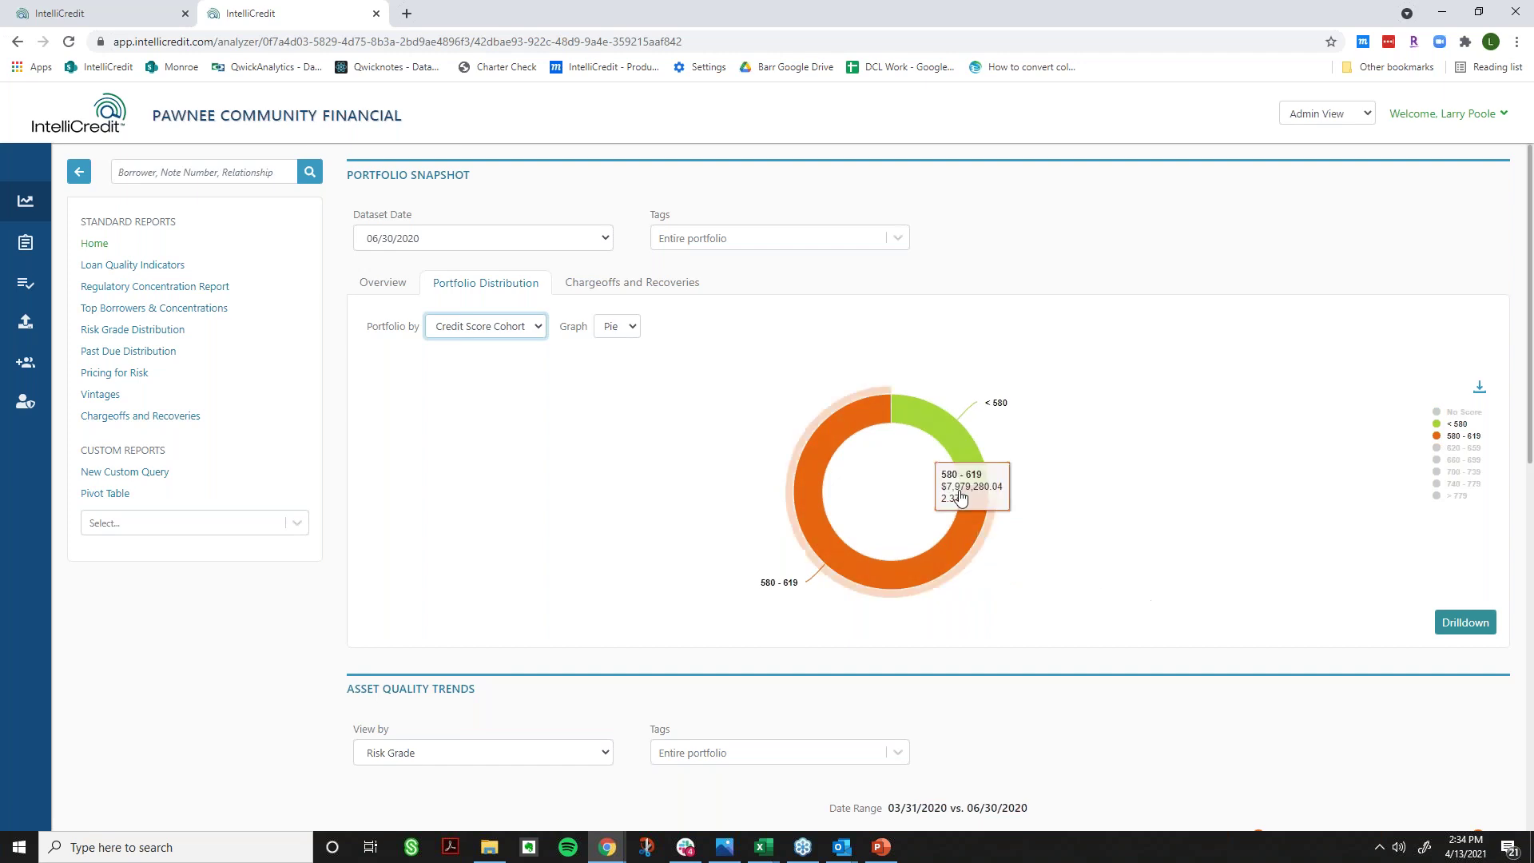
pyautogui.moveTo(945, 445)
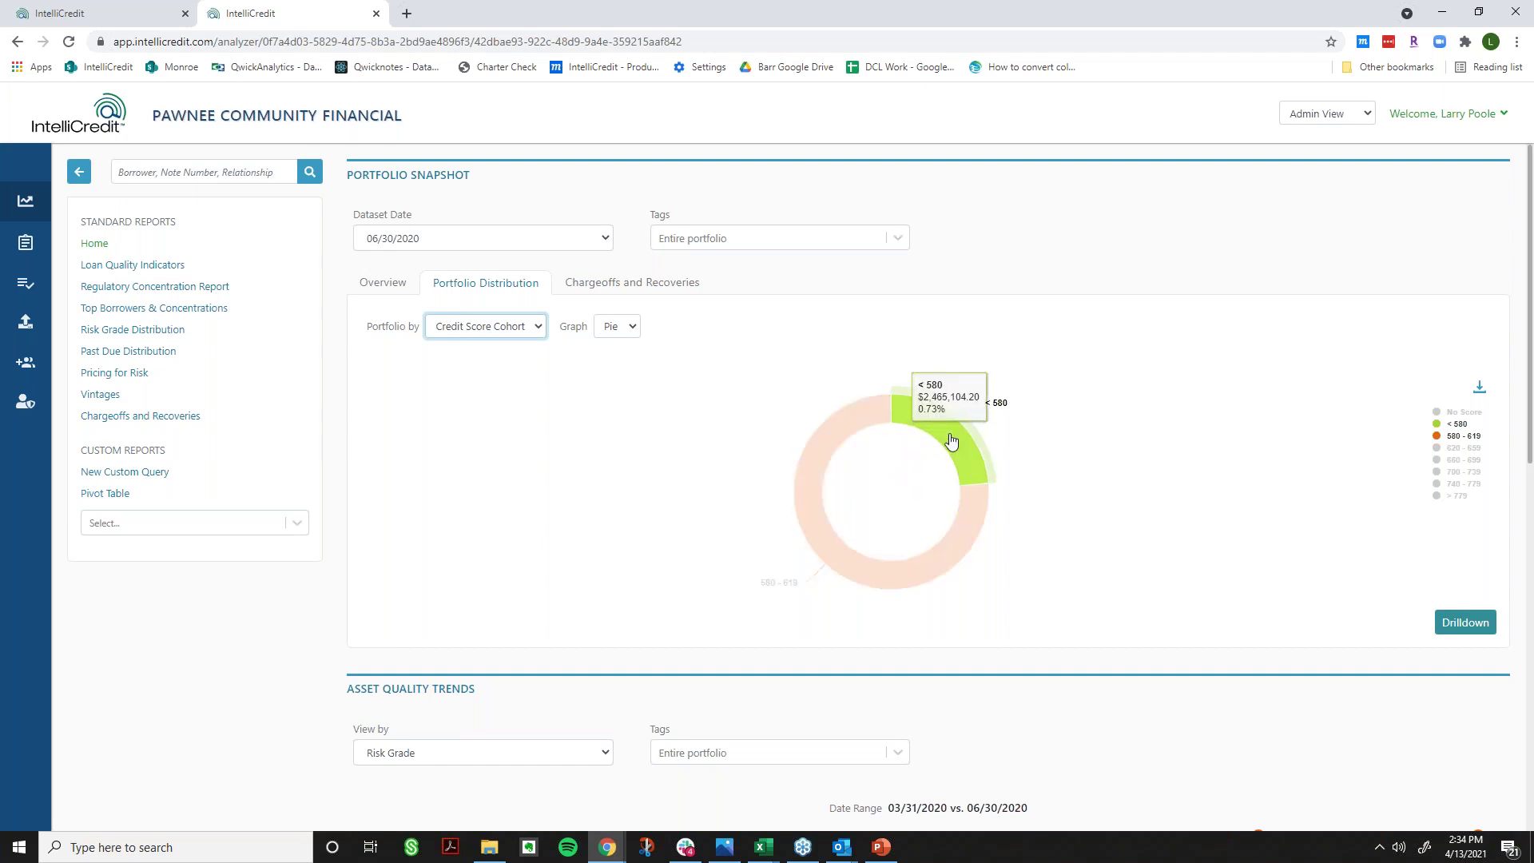
pyautogui.click(951, 442)
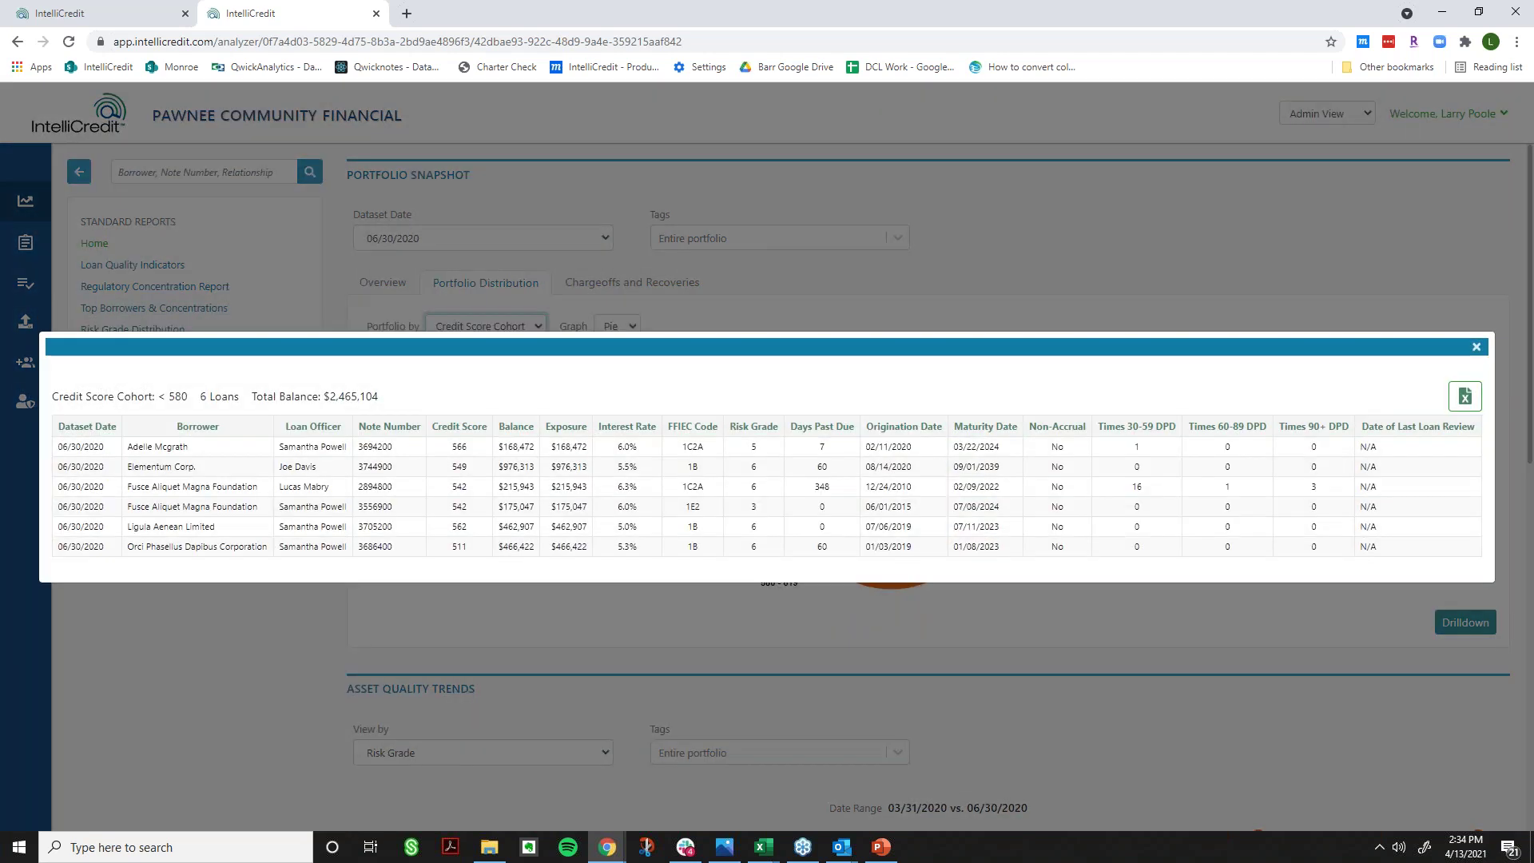
# - Swap to the 580 - 619 cohort's loan list and highlight a borrower's credit score 607
pyautogui.click(1477, 347)
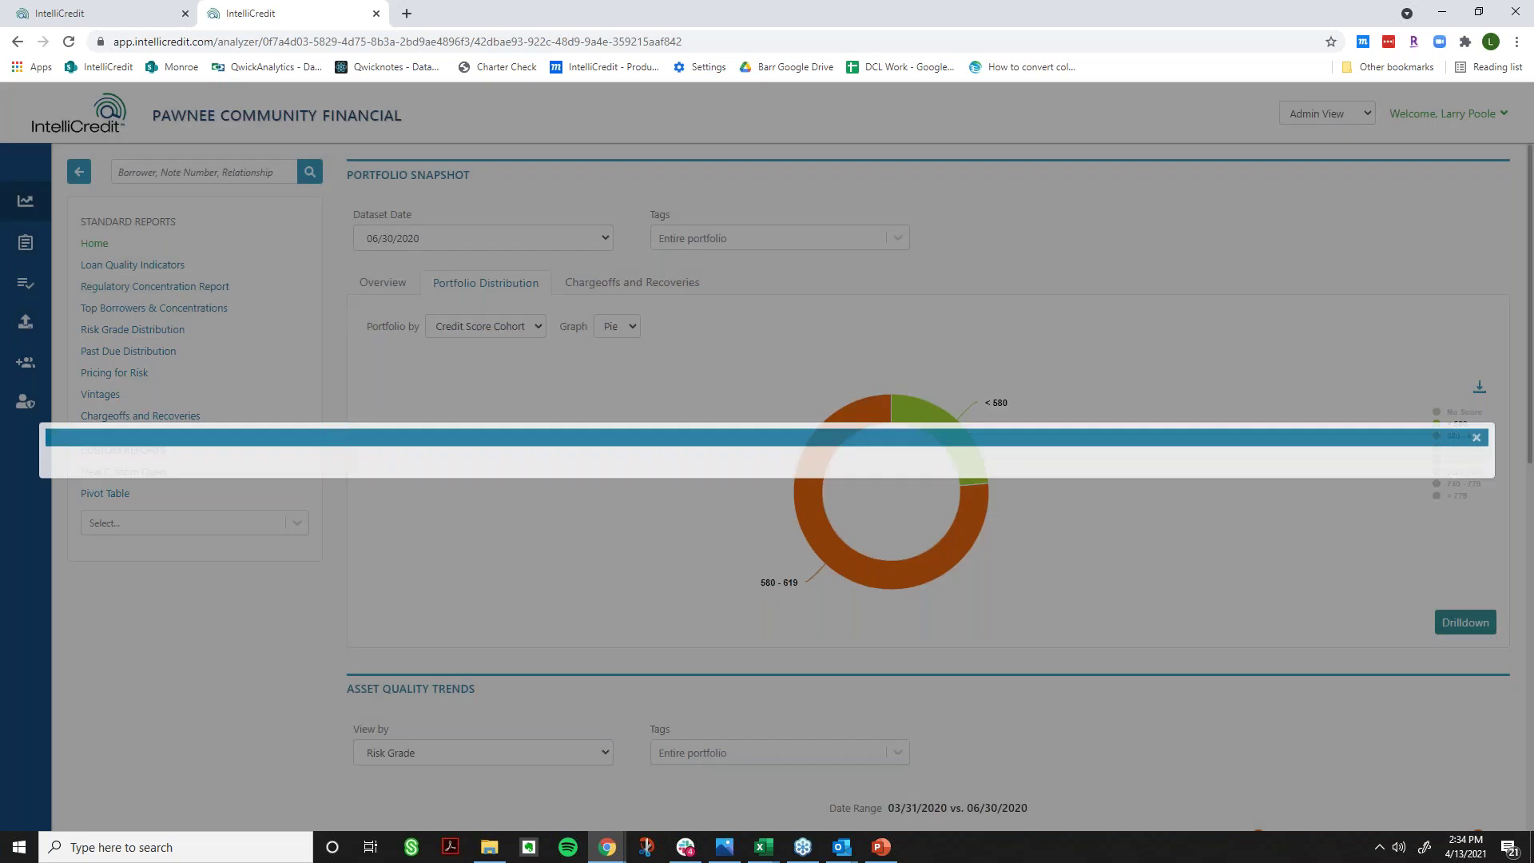
pyautogui.click(945, 552)
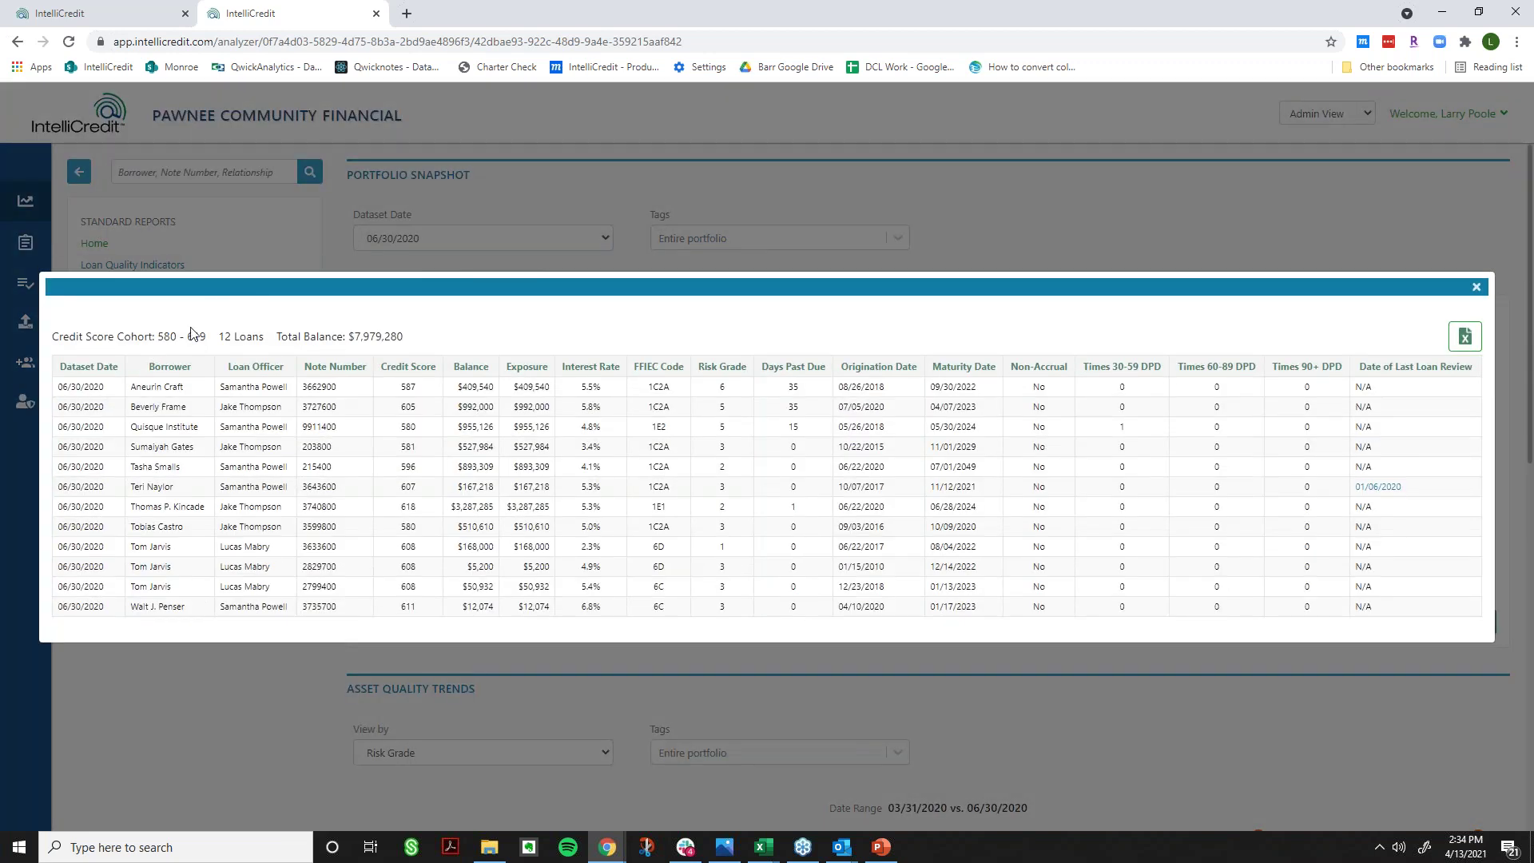
pyautogui.moveTo(157, 337); pyautogui.dragTo(206, 339)
pyautogui.moveTo(134, 487); pyautogui.dragTo(199, 490)
pyautogui.moveTo(391, 489); pyautogui.dragTo(433, 485)
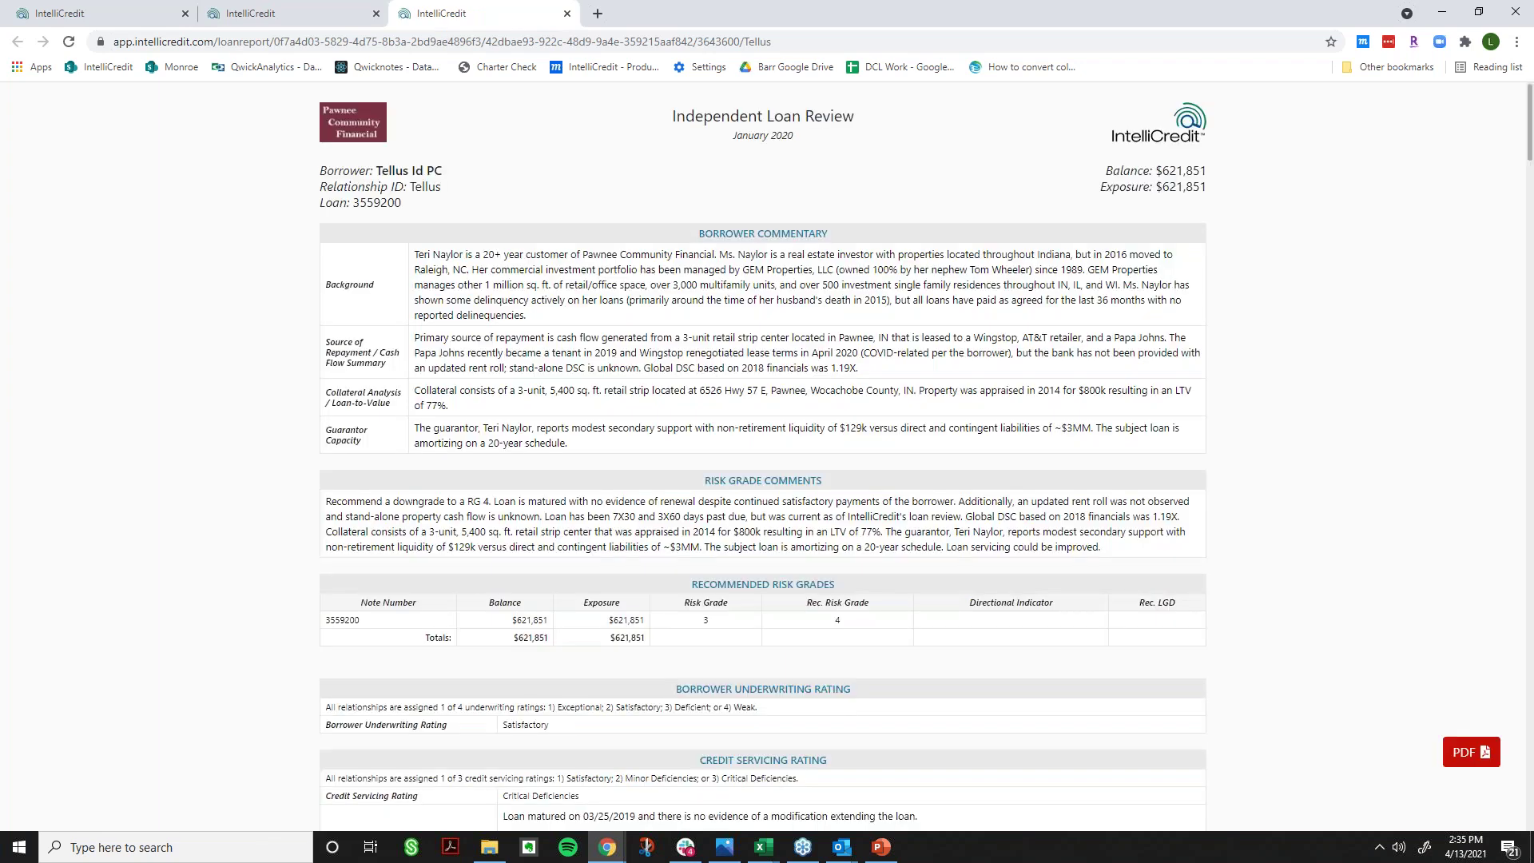
# - Highlight the borrower and loan header lines at the top of the loan report
pyautogui.scroll(-2, 763, 456)
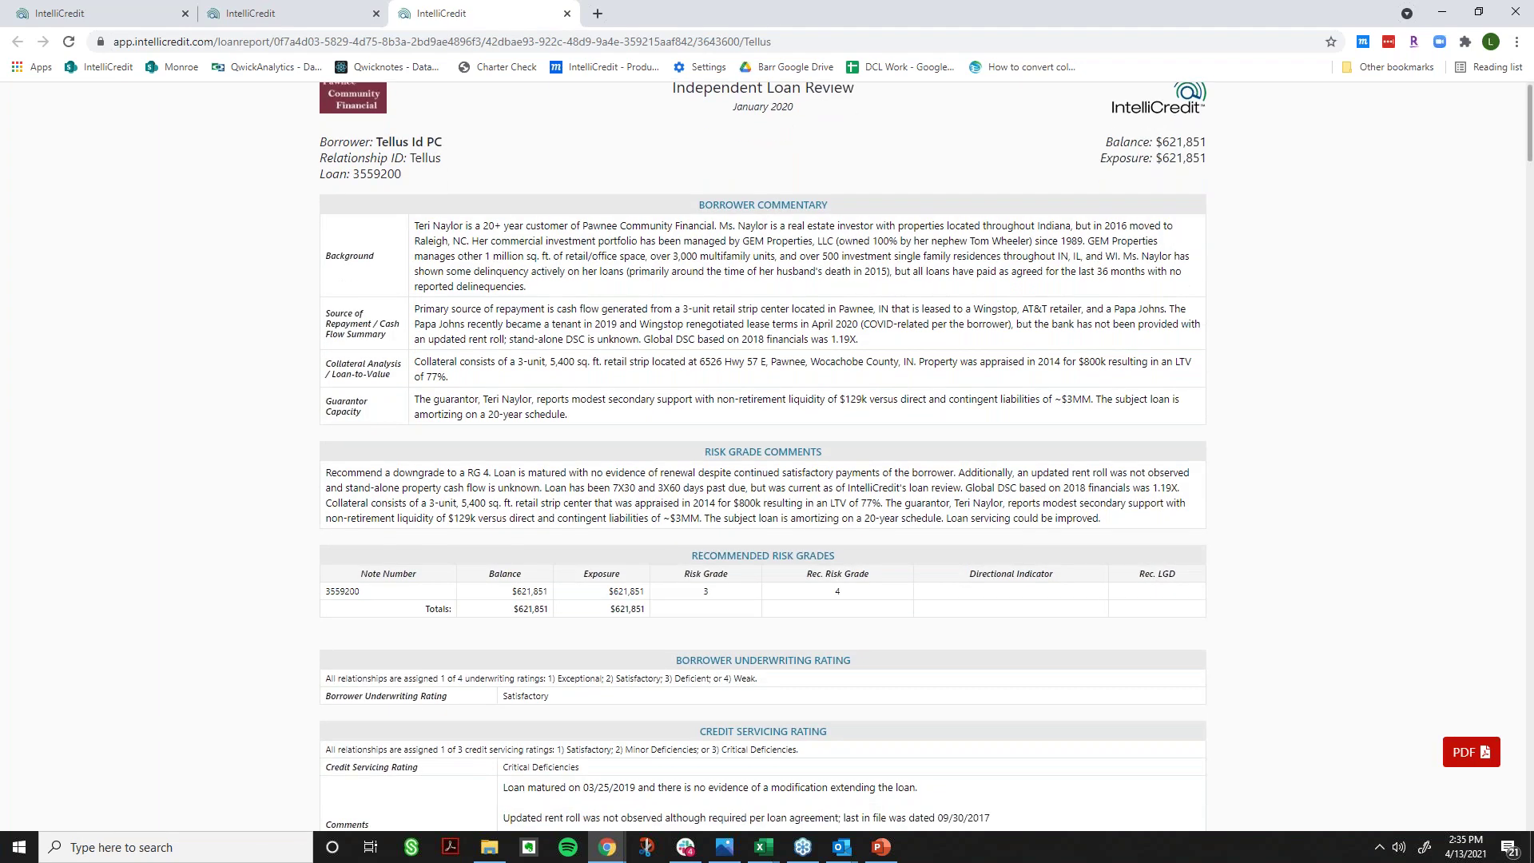
pyautogui.scroll(2, 763, 455)
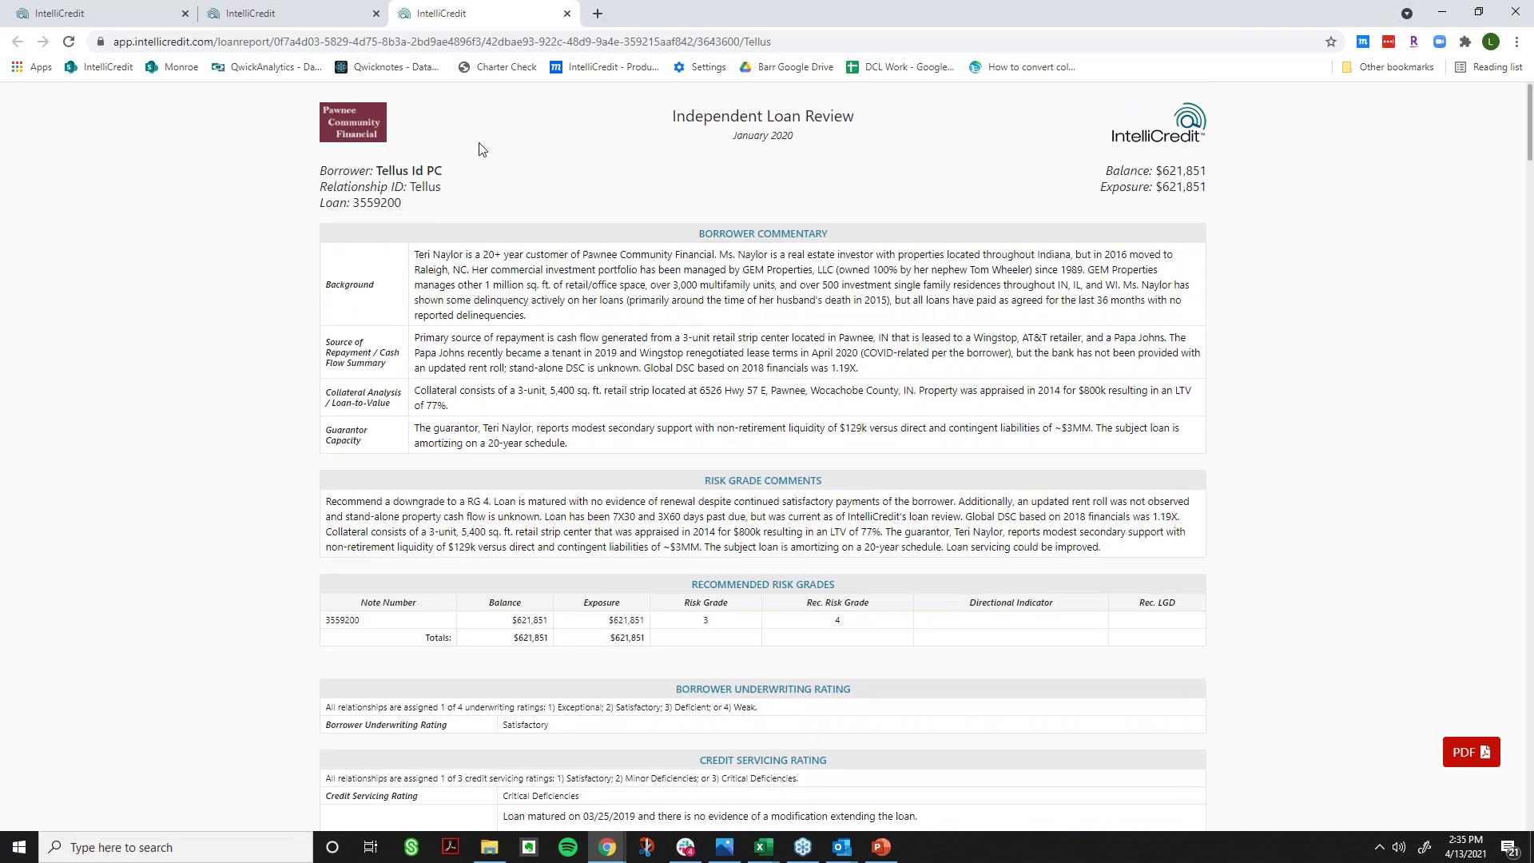
pyautogui.moveTo(452, 197); pyautogui.dragTo(379, 166)
pyautogui.click(490, 172)
pyautogui.click(533, 204)
# - Scroll to the risk rating and highlight the current grade 3 and recommended grade 4
pyautogui.scroll(-1, 388, 296)
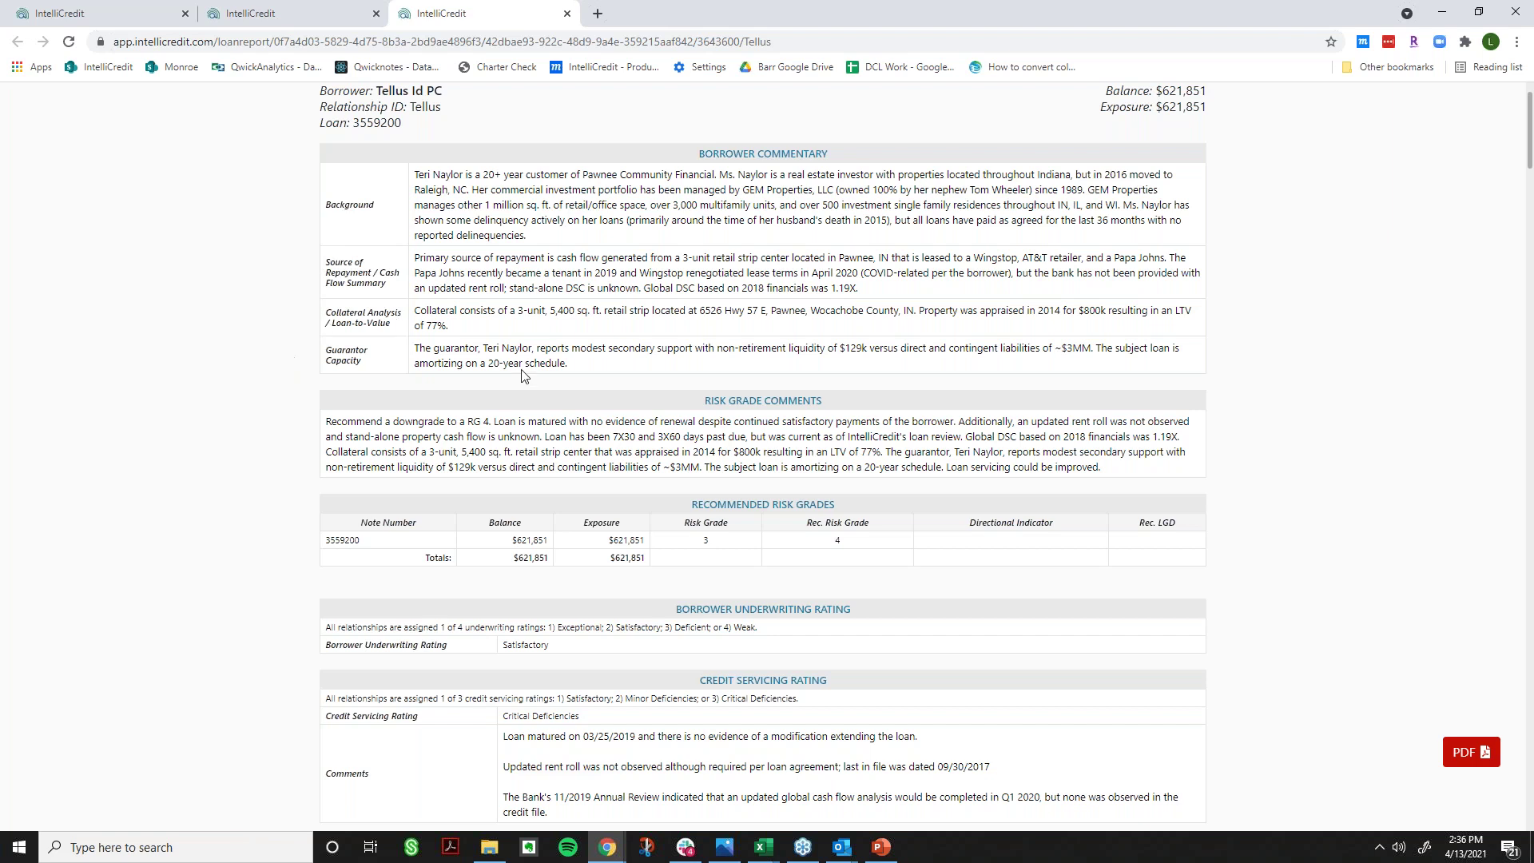
pyautogui.scroll(-1, 526, 375)
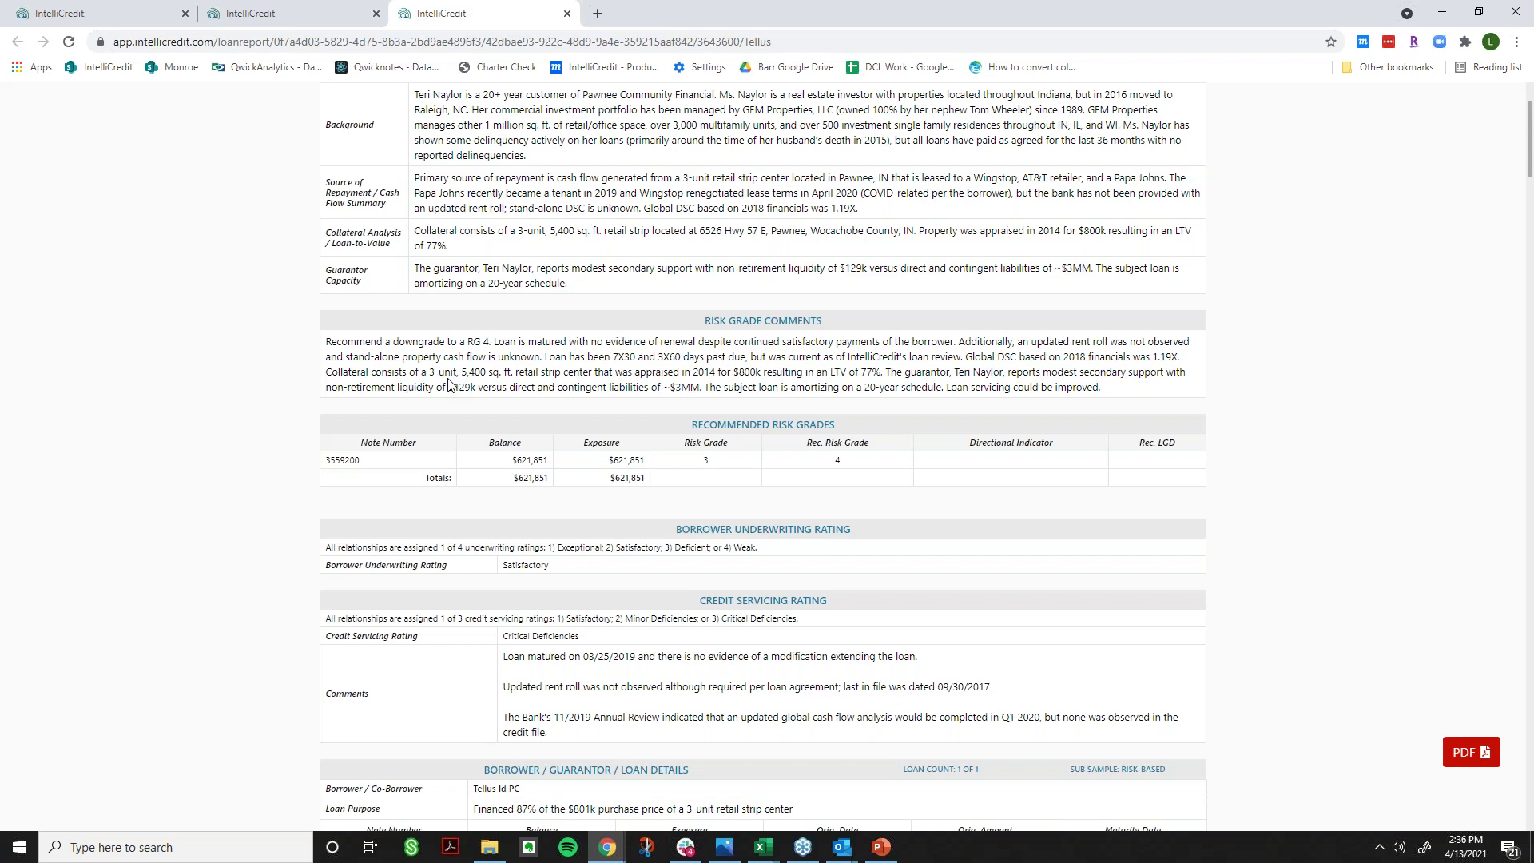
pyautogui.scroll(-2, 449, 386)
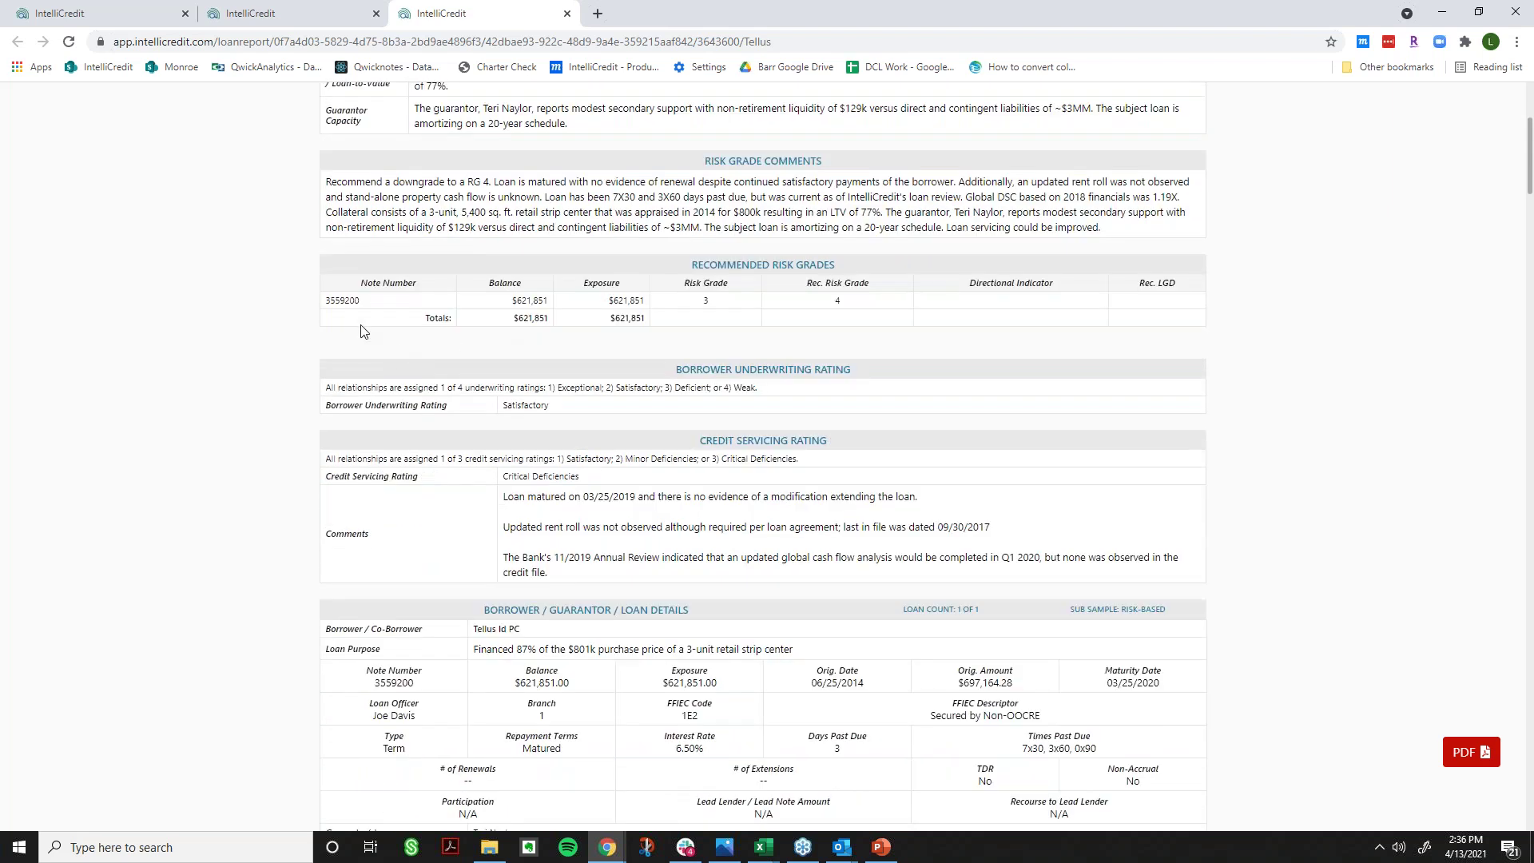
pyautogui.moveTo(730, 298); pyautogui.dragTo(689, 300)
pyautogui.moveTo(887, 316); pyautogui.dragTo(835, 299)
pyautogui.scroll(-1, 466, 411)
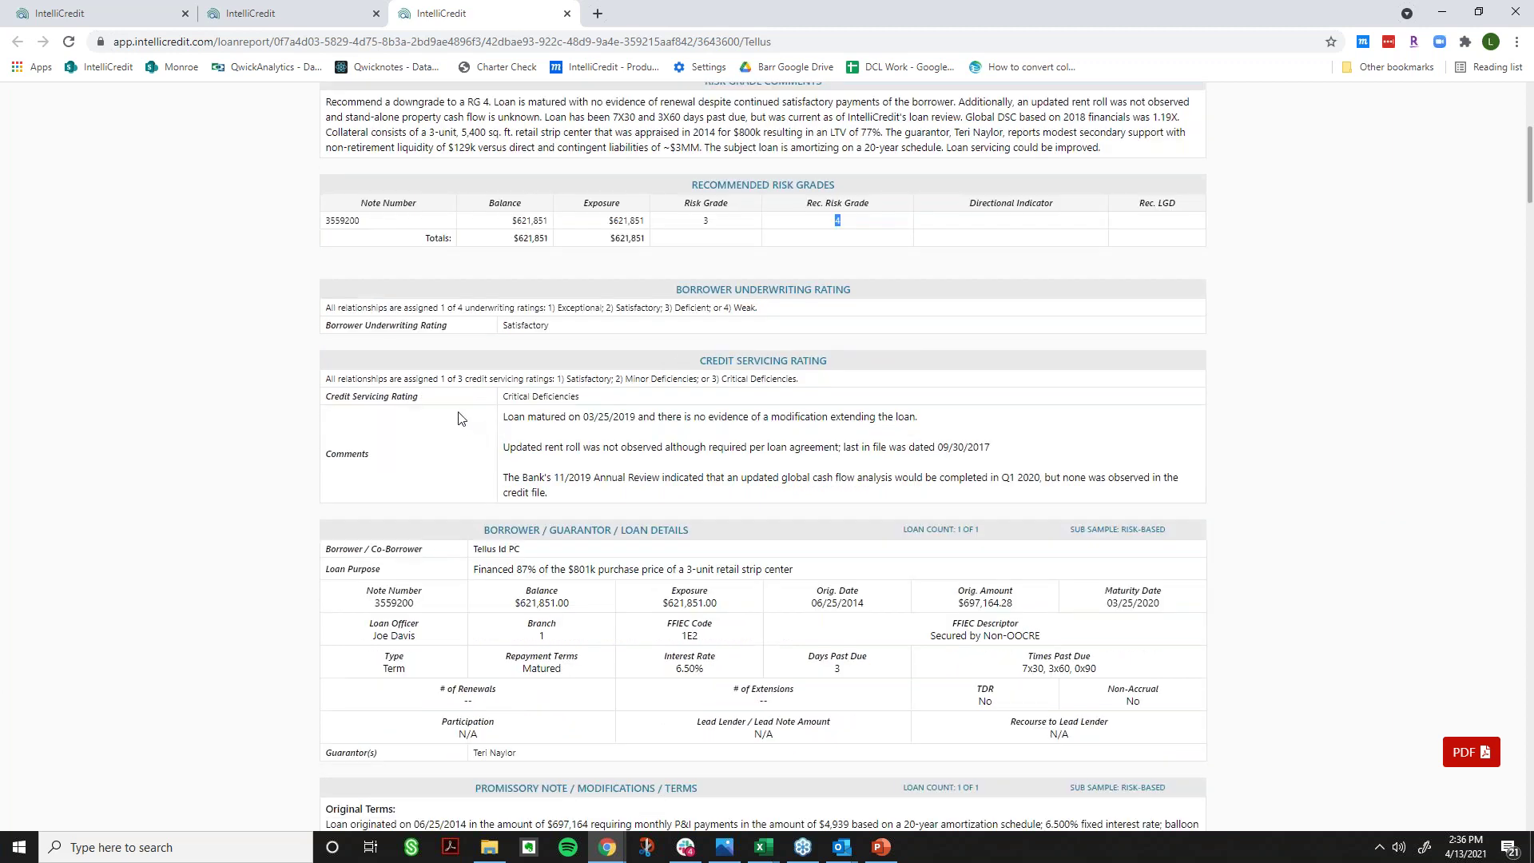
pyautogui.click(1331, 302)
# - Zoom in, highlight the Borrower Underwriting and Credit Servicing ratings, then scroll toward Collateral
pyautogui.hotkey('ctrl', '+')
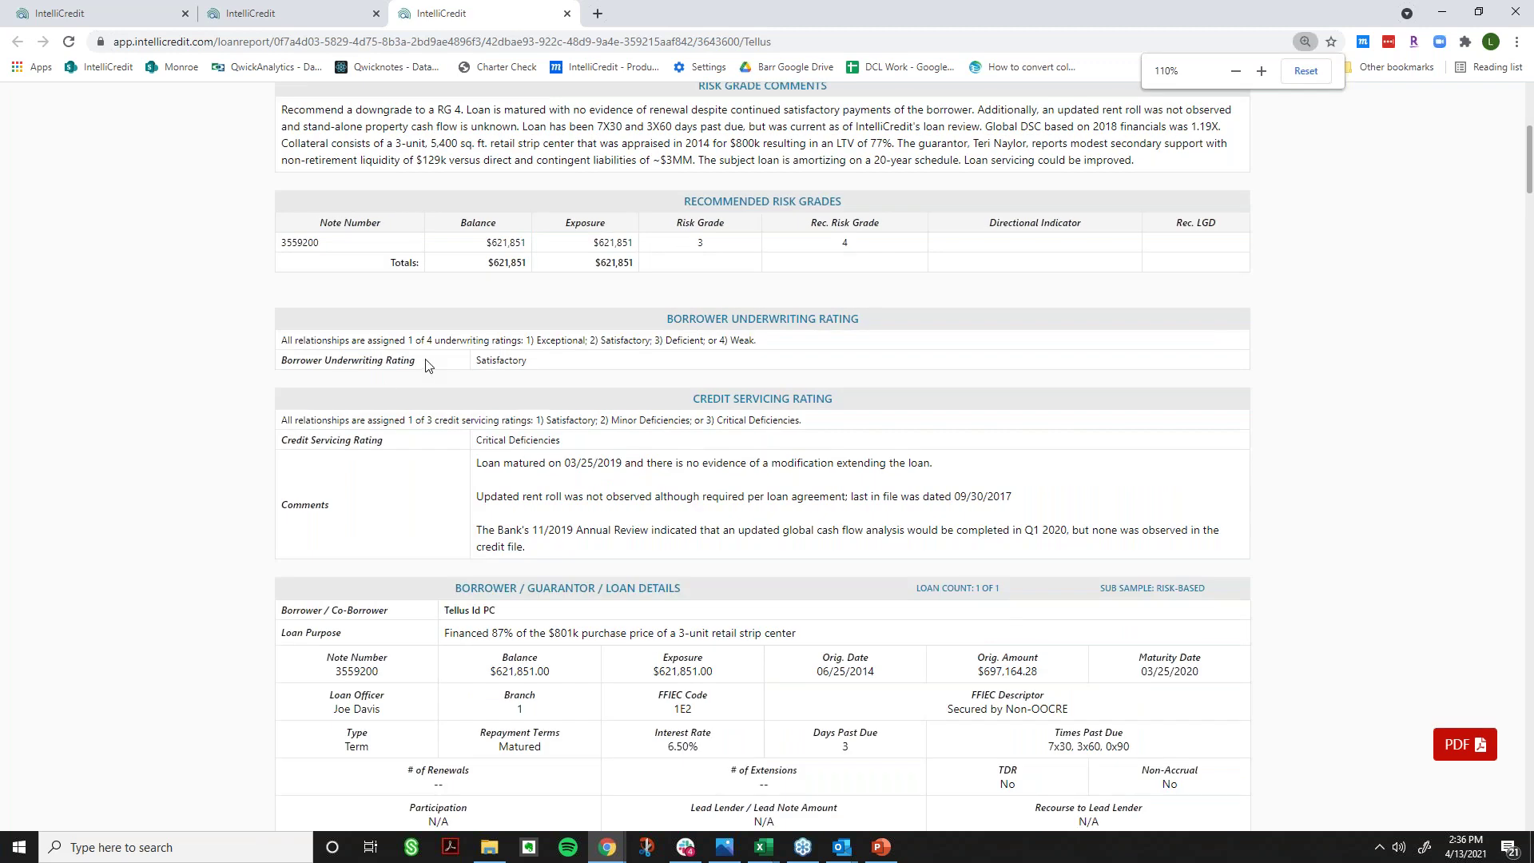
pyautogui.moveTo(420, 364); pyautogui.dragTo(287, 357)
pyautogui.click(1309, 457)
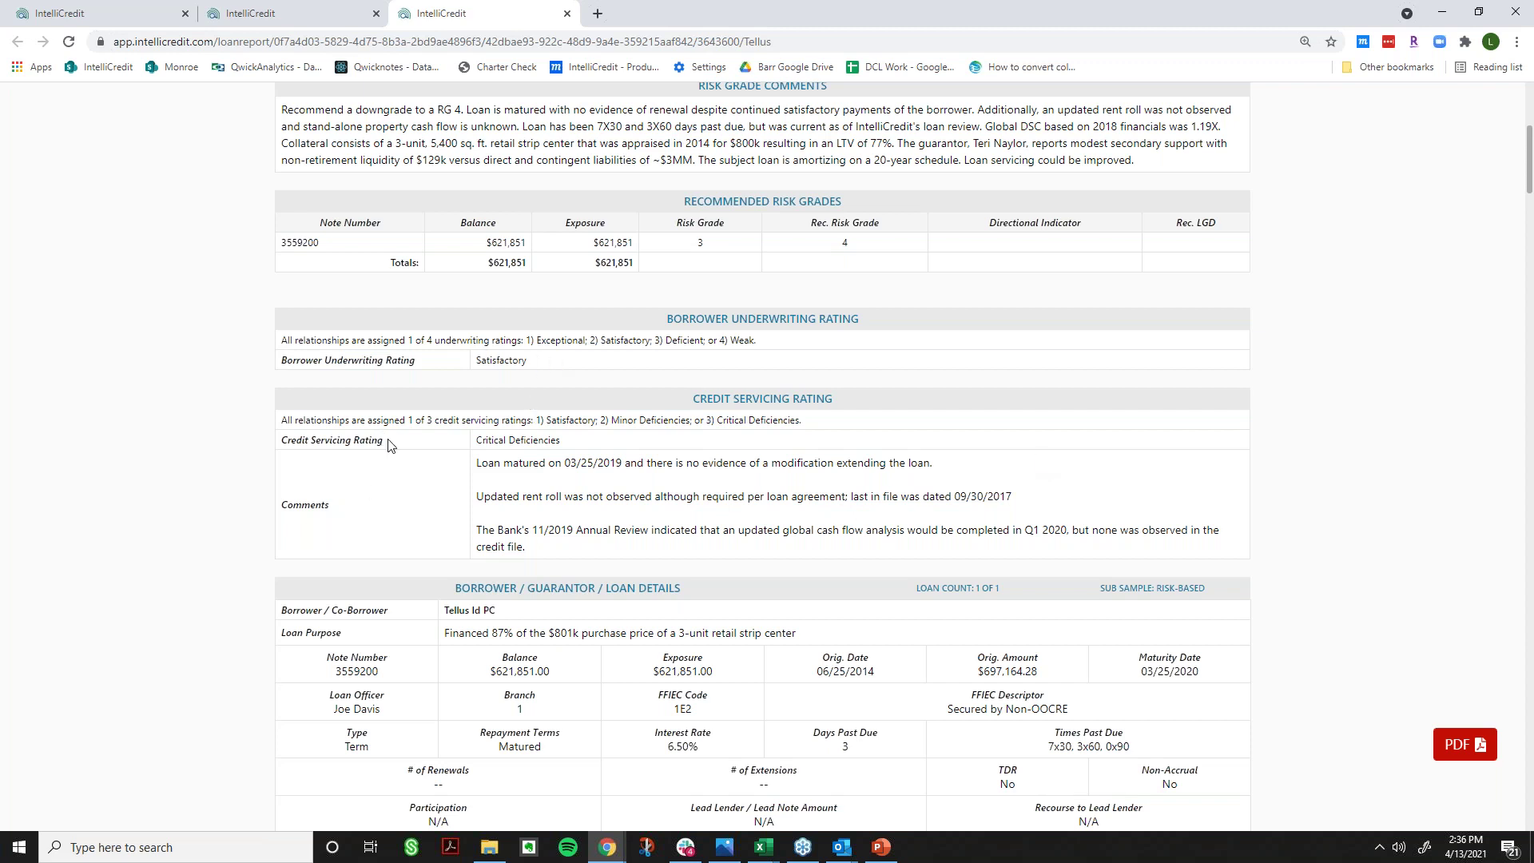
pyautogui.moveTo(389, 445); pyautogui.dragTo(274, 442)
pyautogui.click(1252, 486)
pyautogui.scroll(-2, 1253, 479)
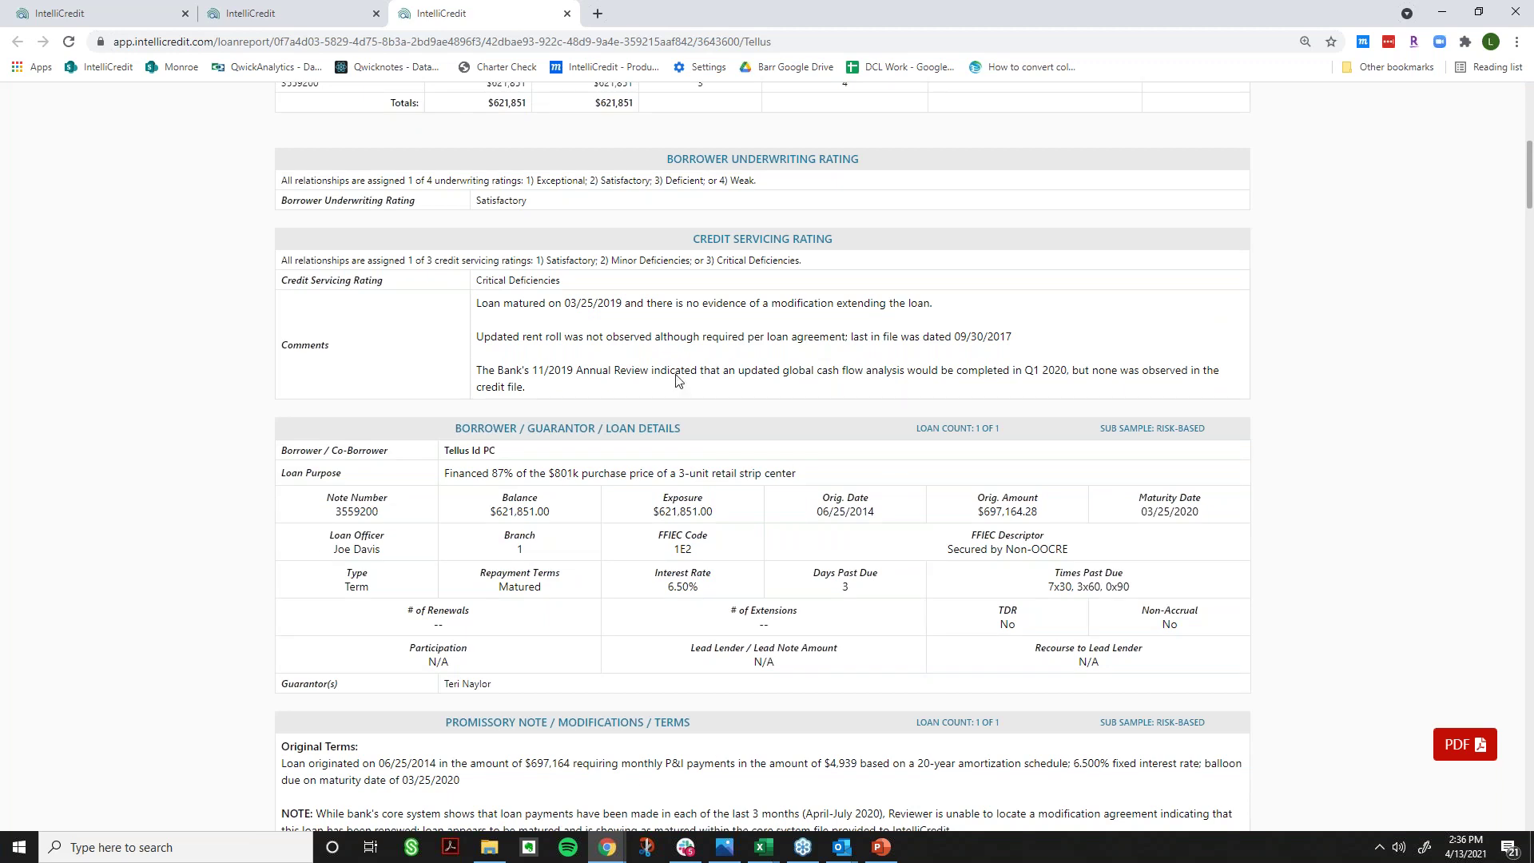
pyautogui.scroll(-2, 603, 635)
pyautogui.scroll(-1, 603, 635)
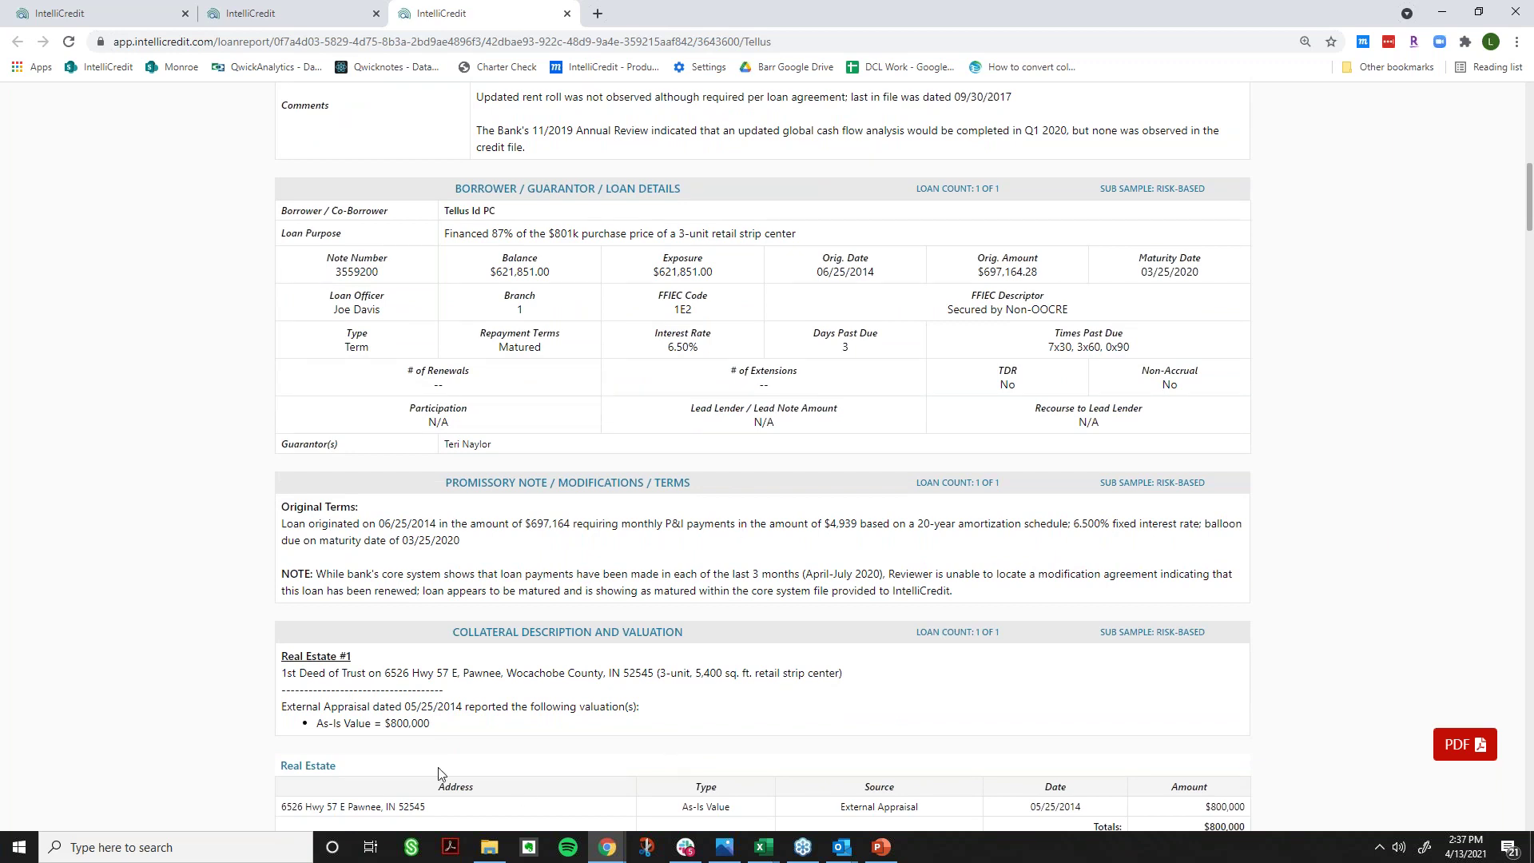
# - Highlight the Commercial Real Estate product type and 77.7% loan-to-value in Loan Data Points
pyautogui.scroll(-6, 695, 676)
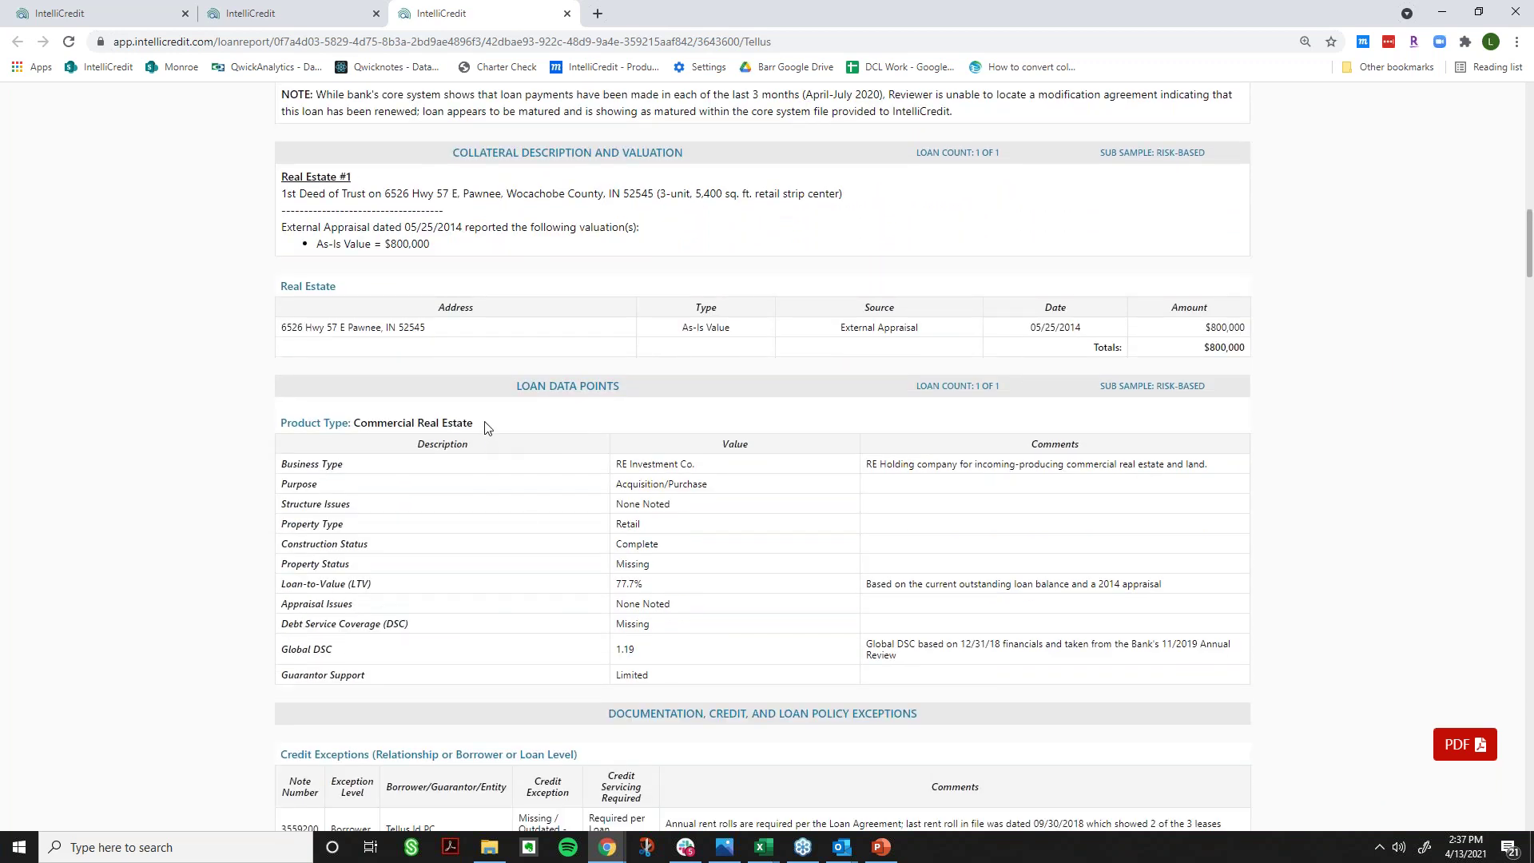
pyautogui.moveTo(485, 424); pyautogui.dragTo(360, 416)
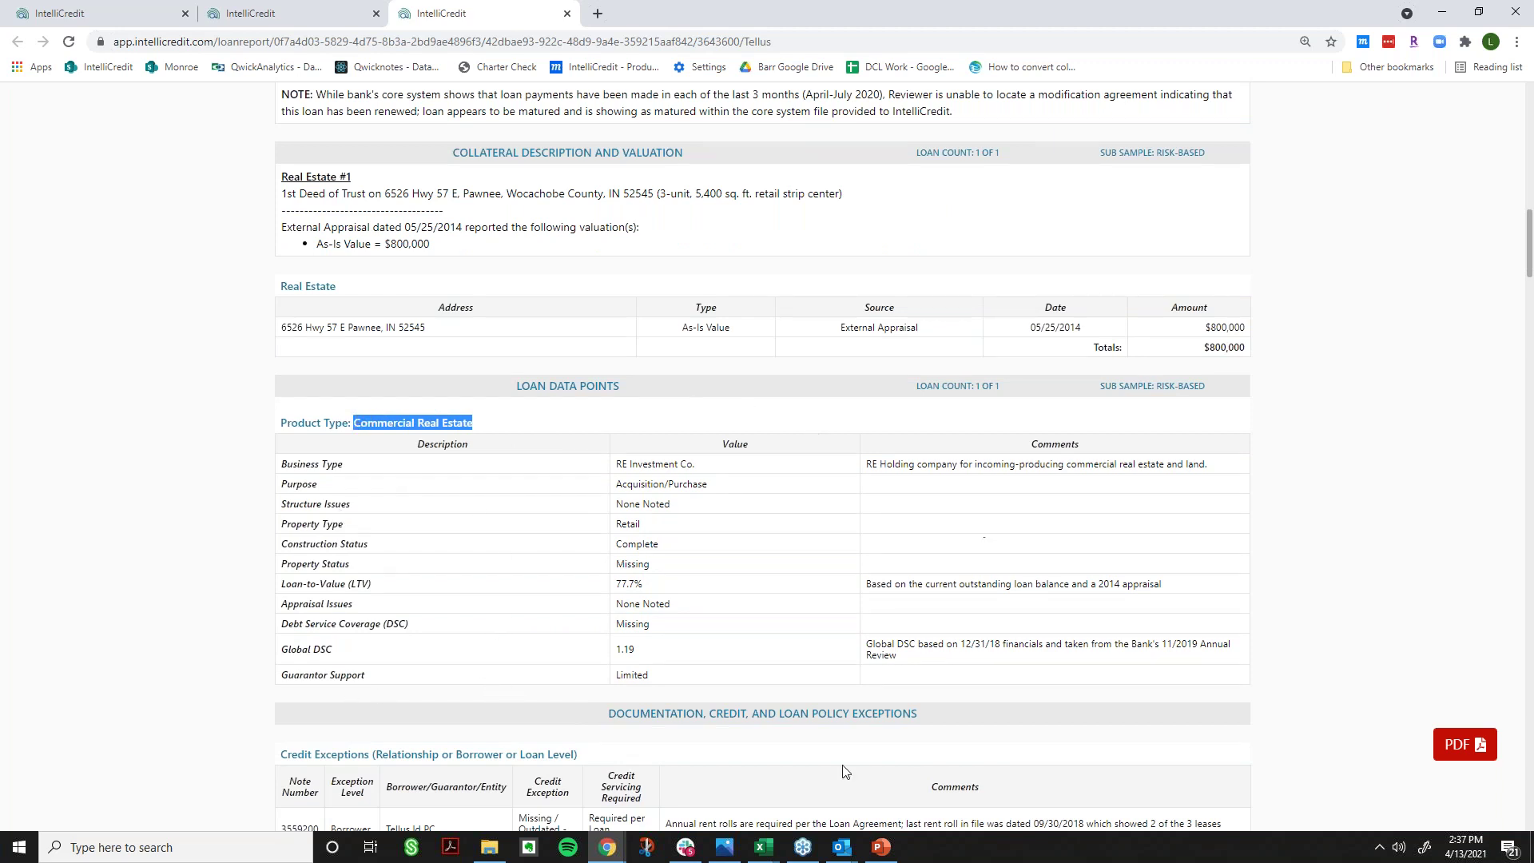
pyautogui.click(402, 393)
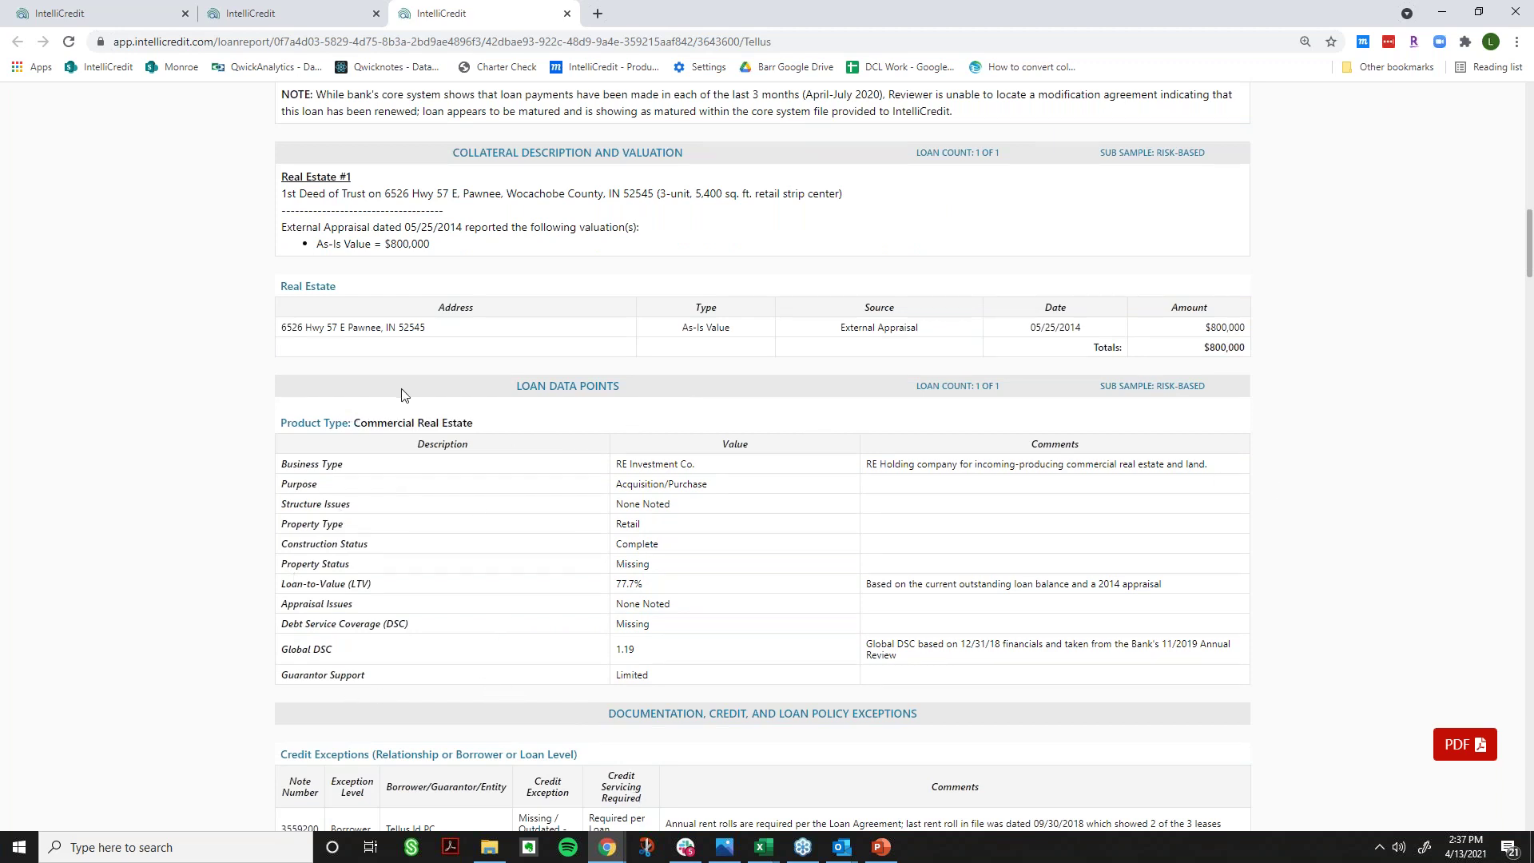
pyautogui.moveTo(484, 423); pyautogui.dragTo(370, 417)
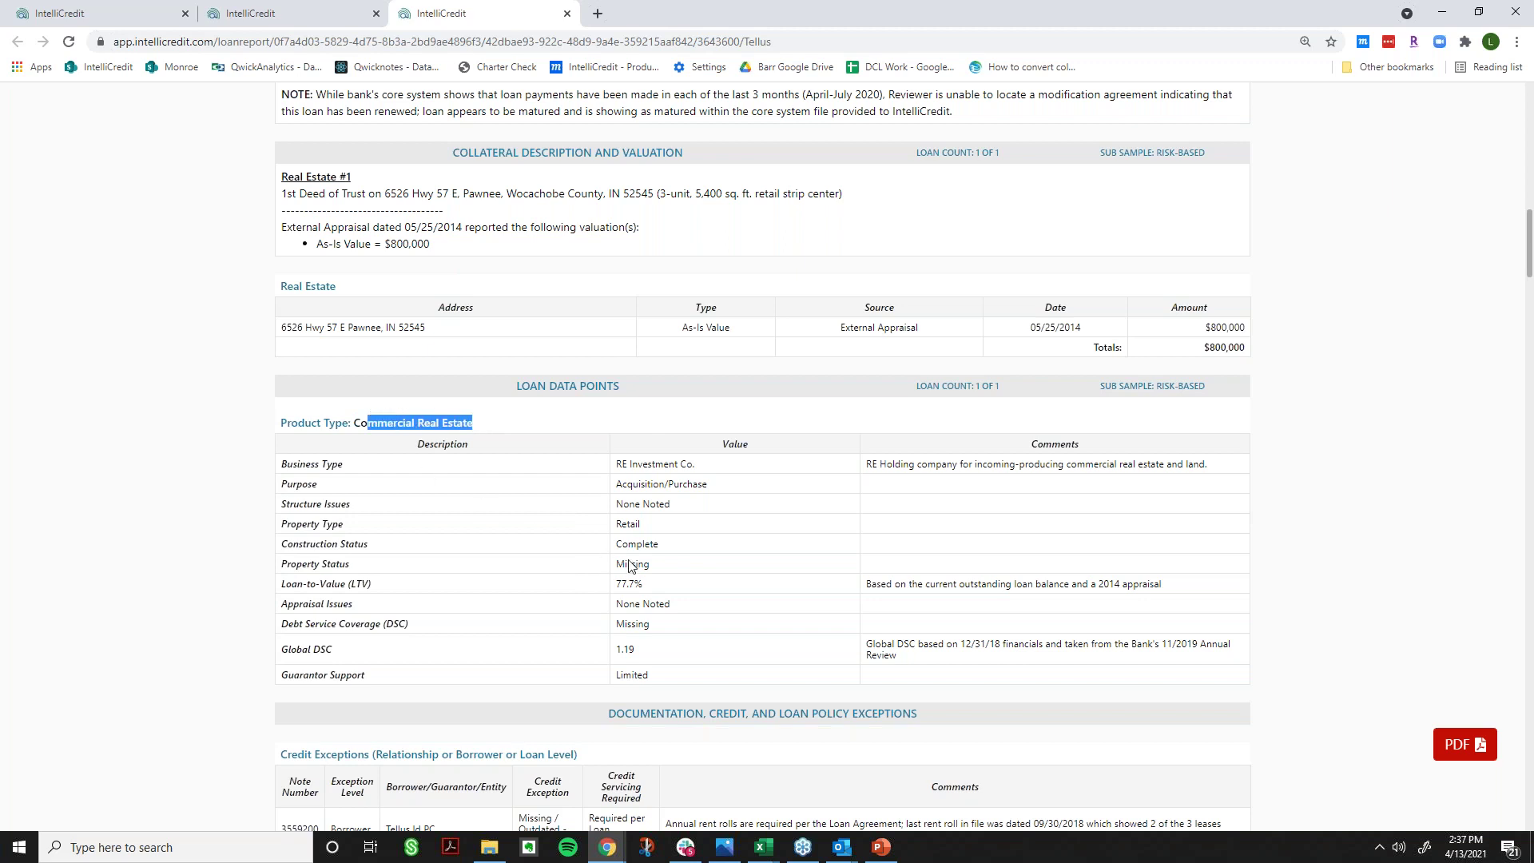
pyautogui.moveTo(670, 591); pyautogui.dragTo(608, 542)
pyautogui.click(1107, 464)
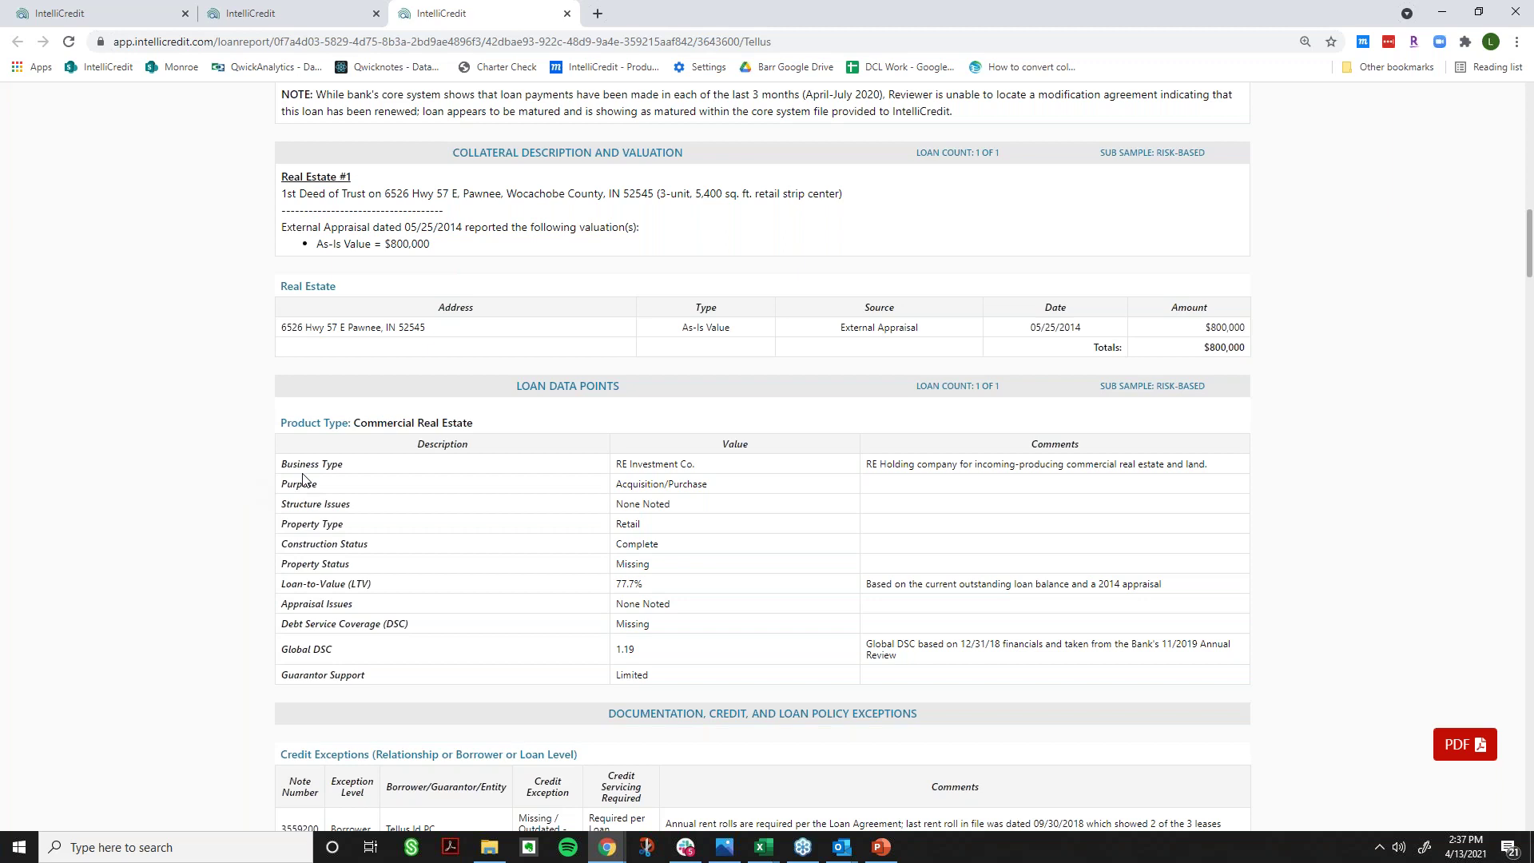
# - Scroll back to the report top and close the loan review tab
pyautogui.scroll(15, 491, 266)
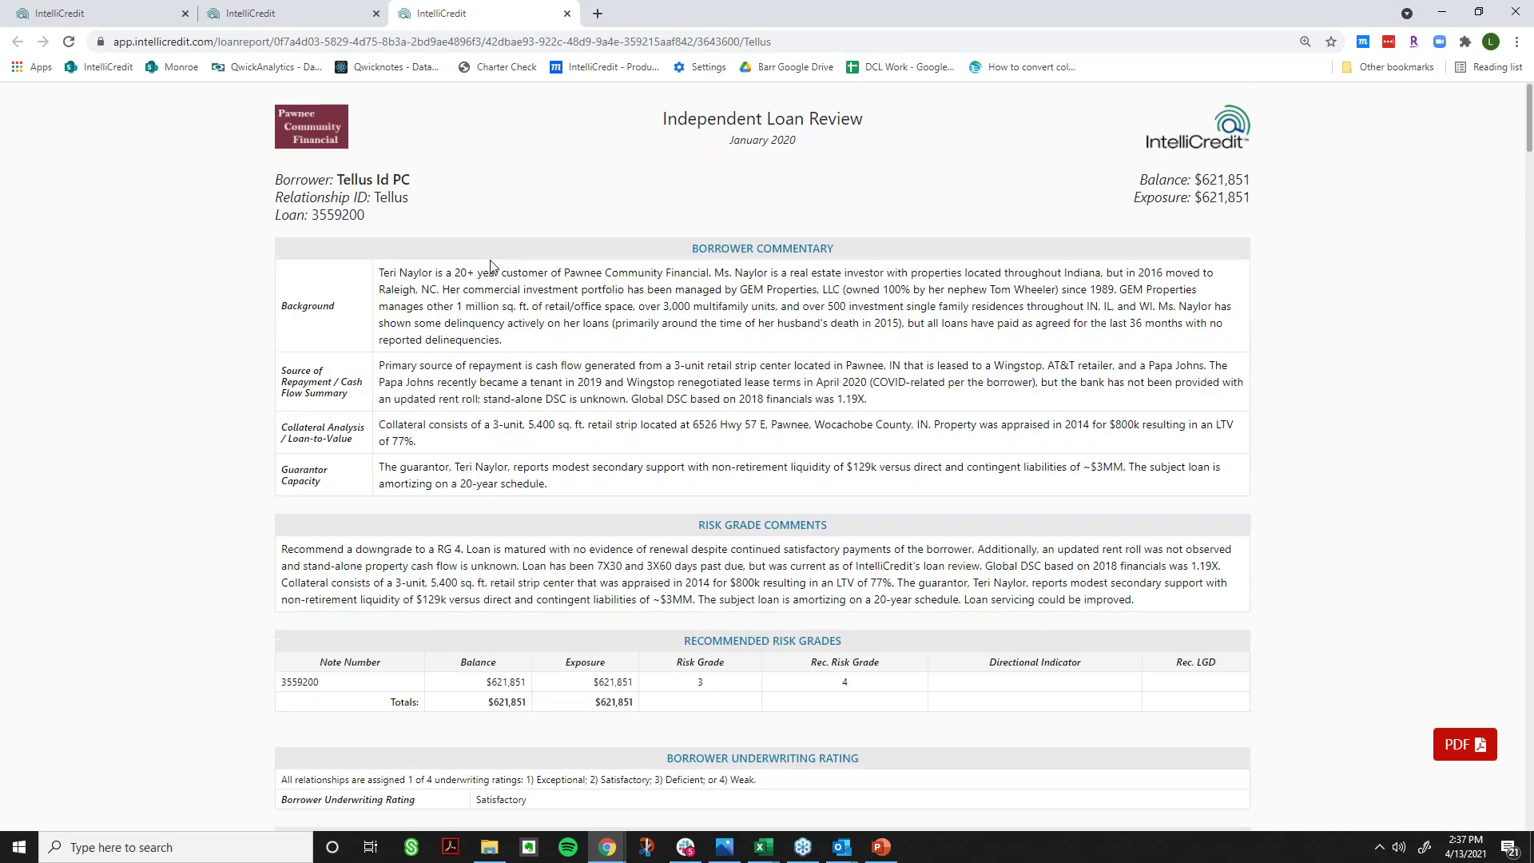
pyautogui.click(566, 13)
pyautogui.click(567, 14)
# - Dismiss the credit score cohort loan list and show the Portfolio Snapshot overview with 816 loans
pyautogui.click(1474, 254)
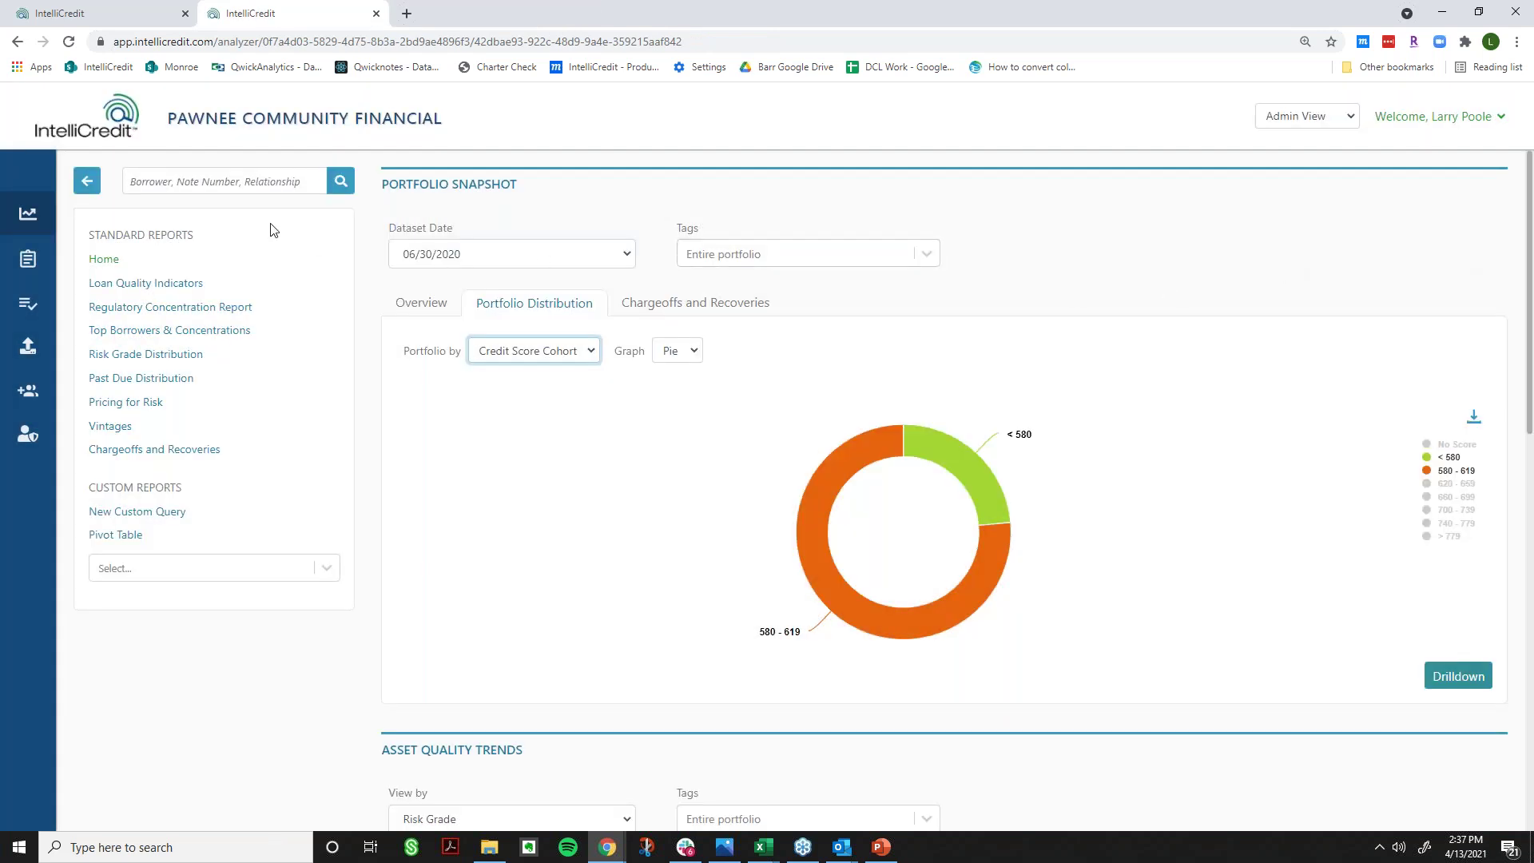
pyautogui.moveTo(28, 274)
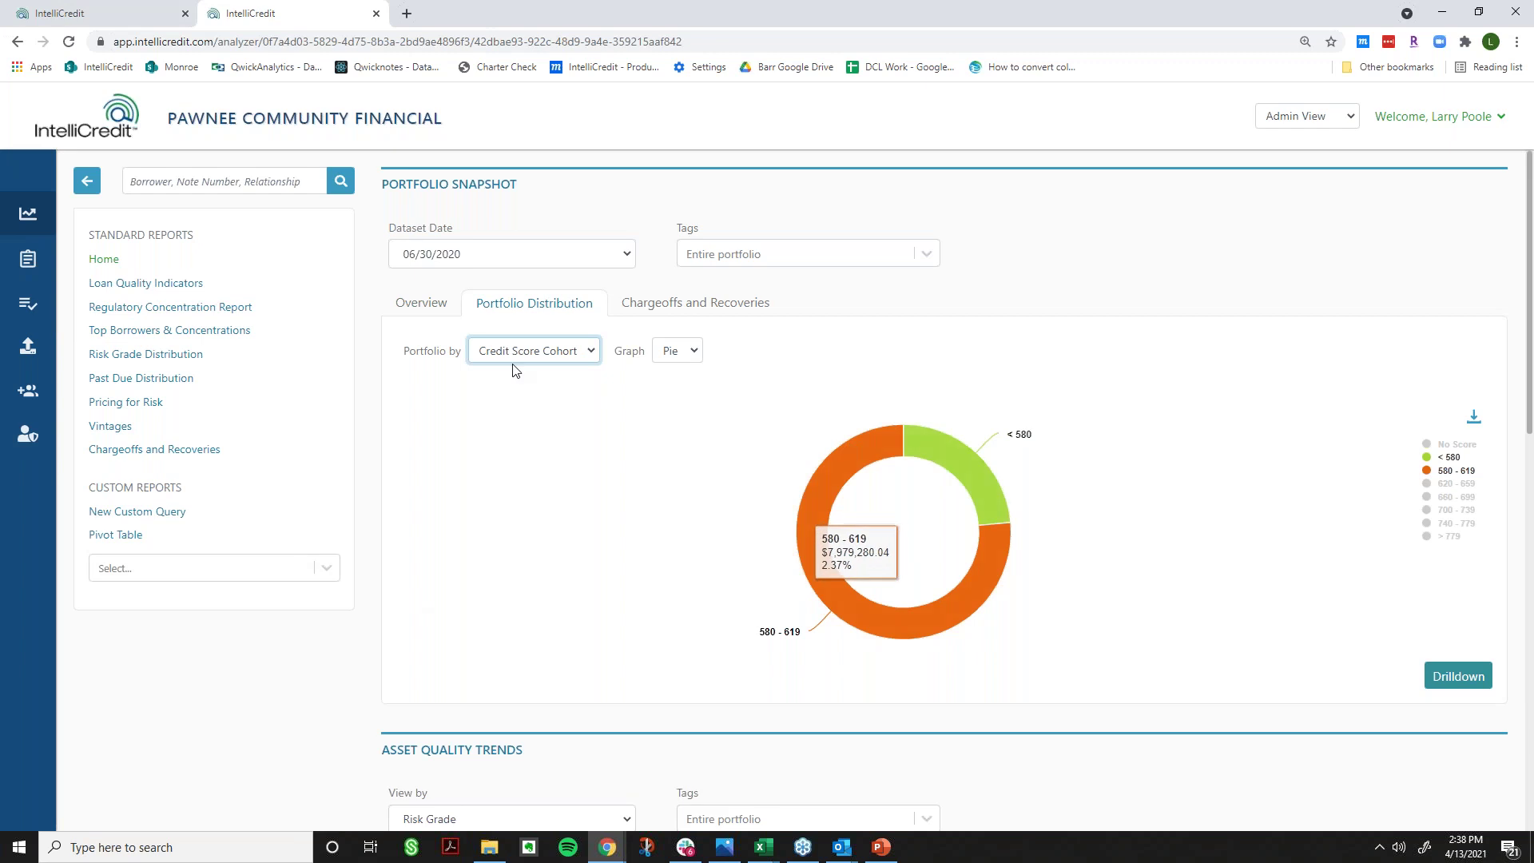
pyautogui.click(443, 311)
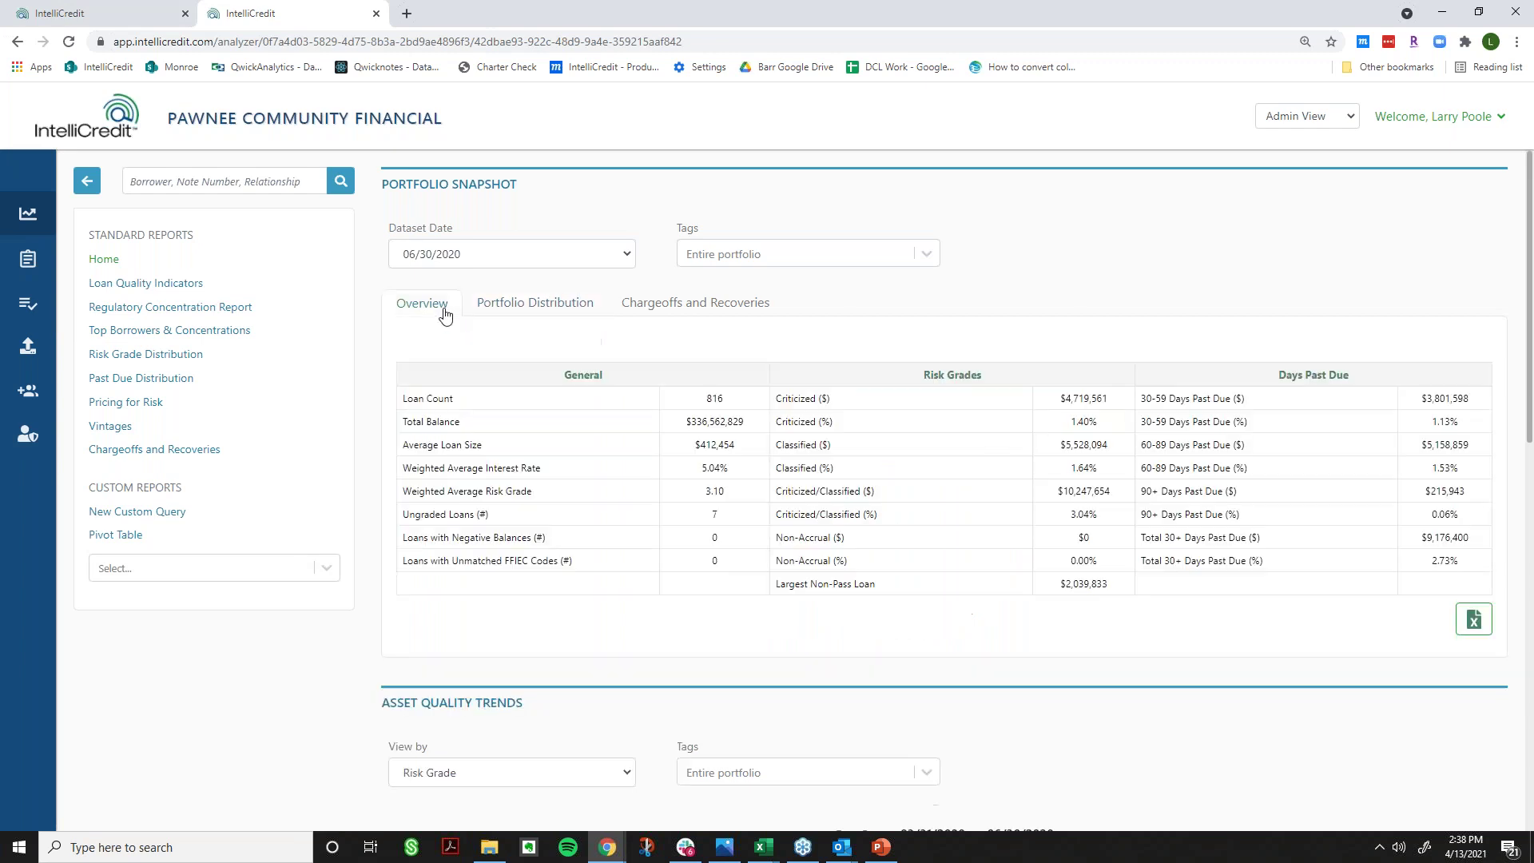
# - Open Top Borrowers & Concentrations and rank concentrations by NAICS Code
pyautogui.click(197, 337)
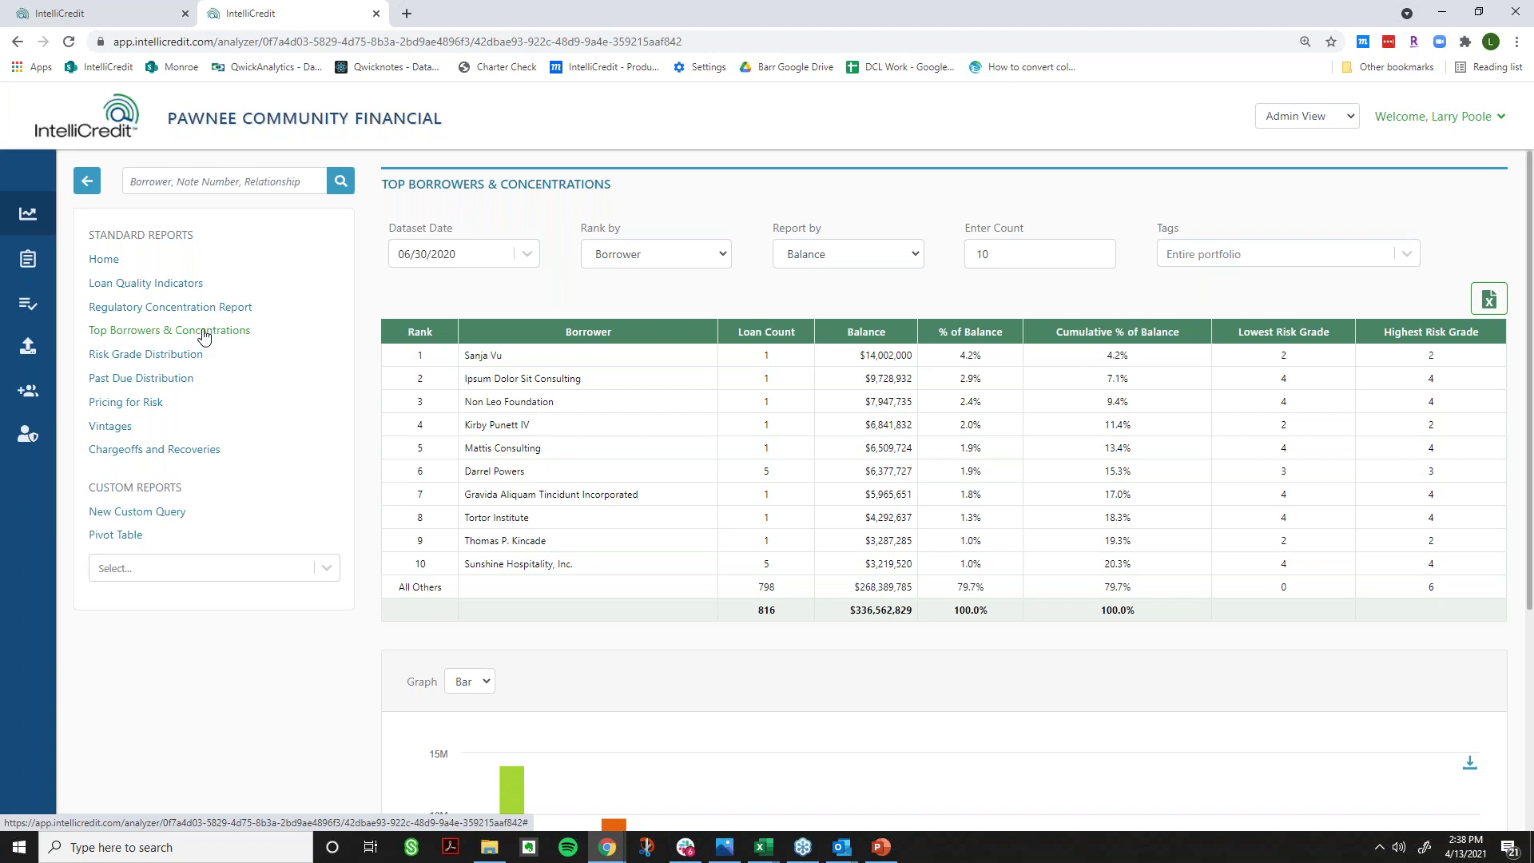
pyautogui.click(663, 257)
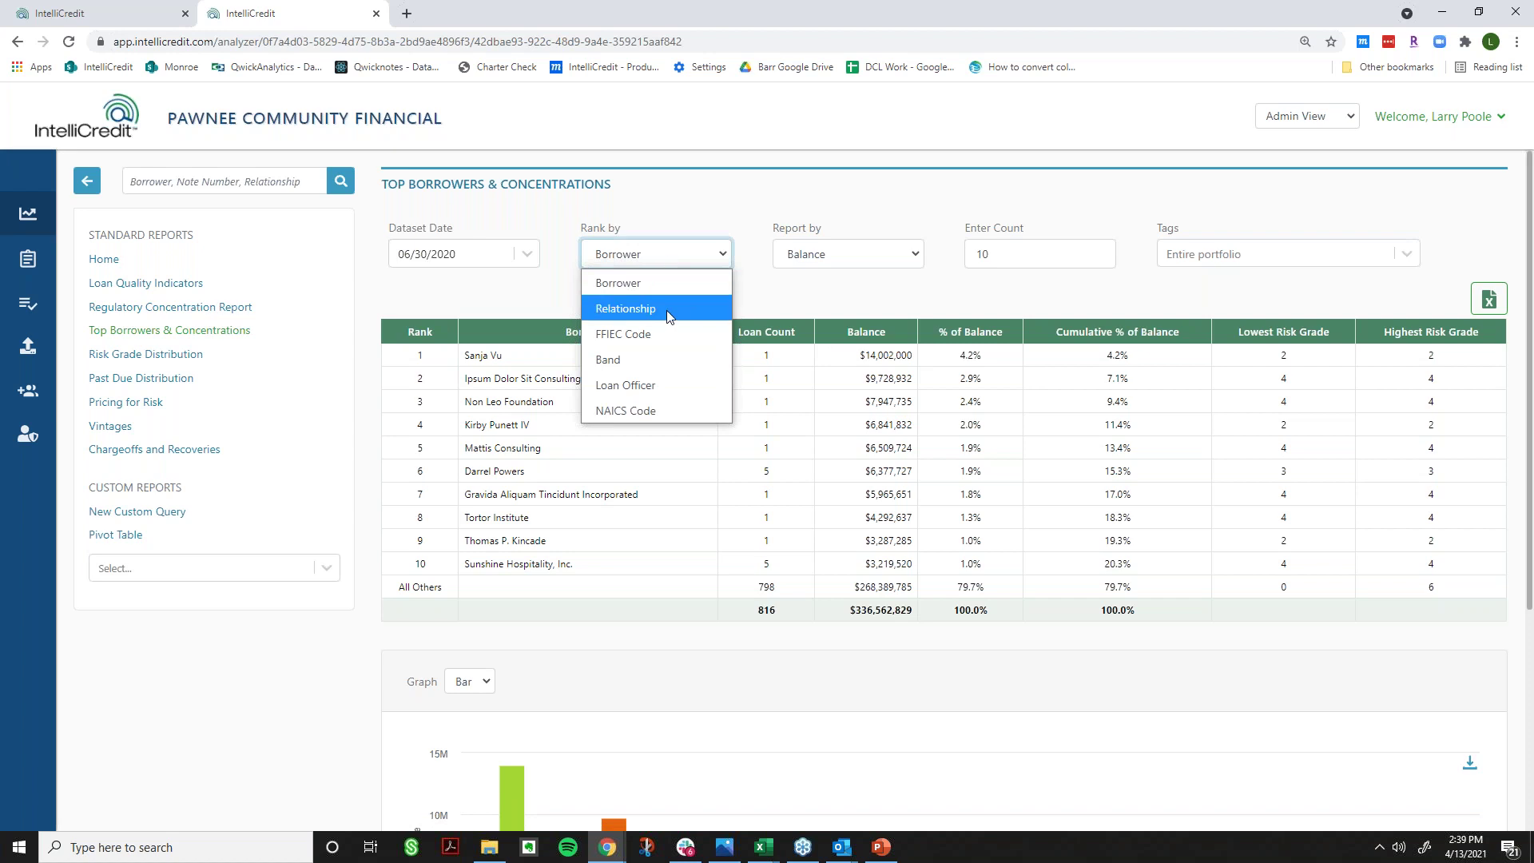
pyautogui.click(787, 292)
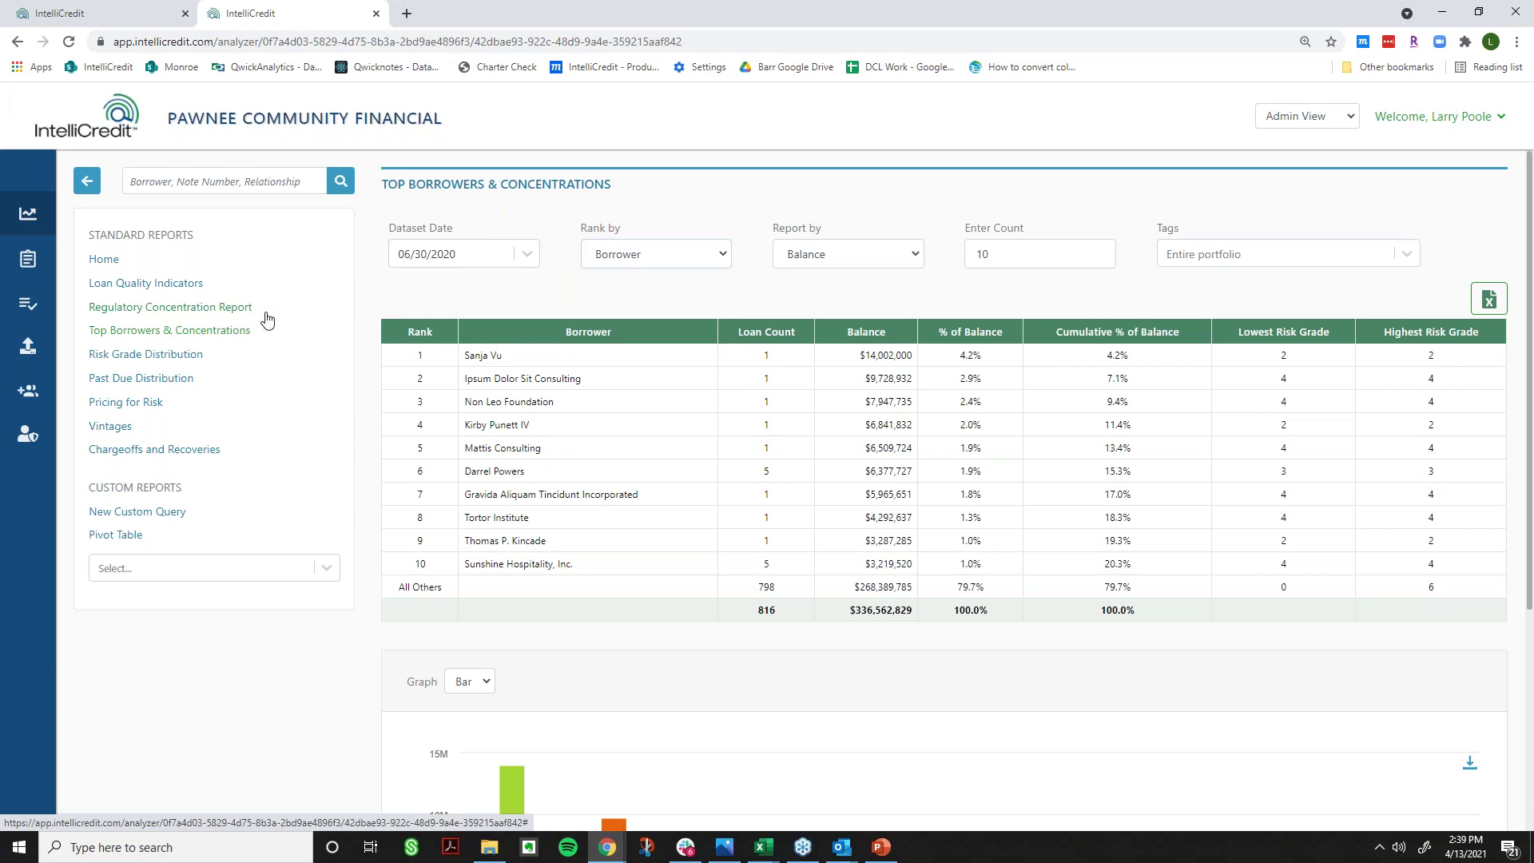
pyautogui.click(596, 260)
pyautogui.click(630, 412)
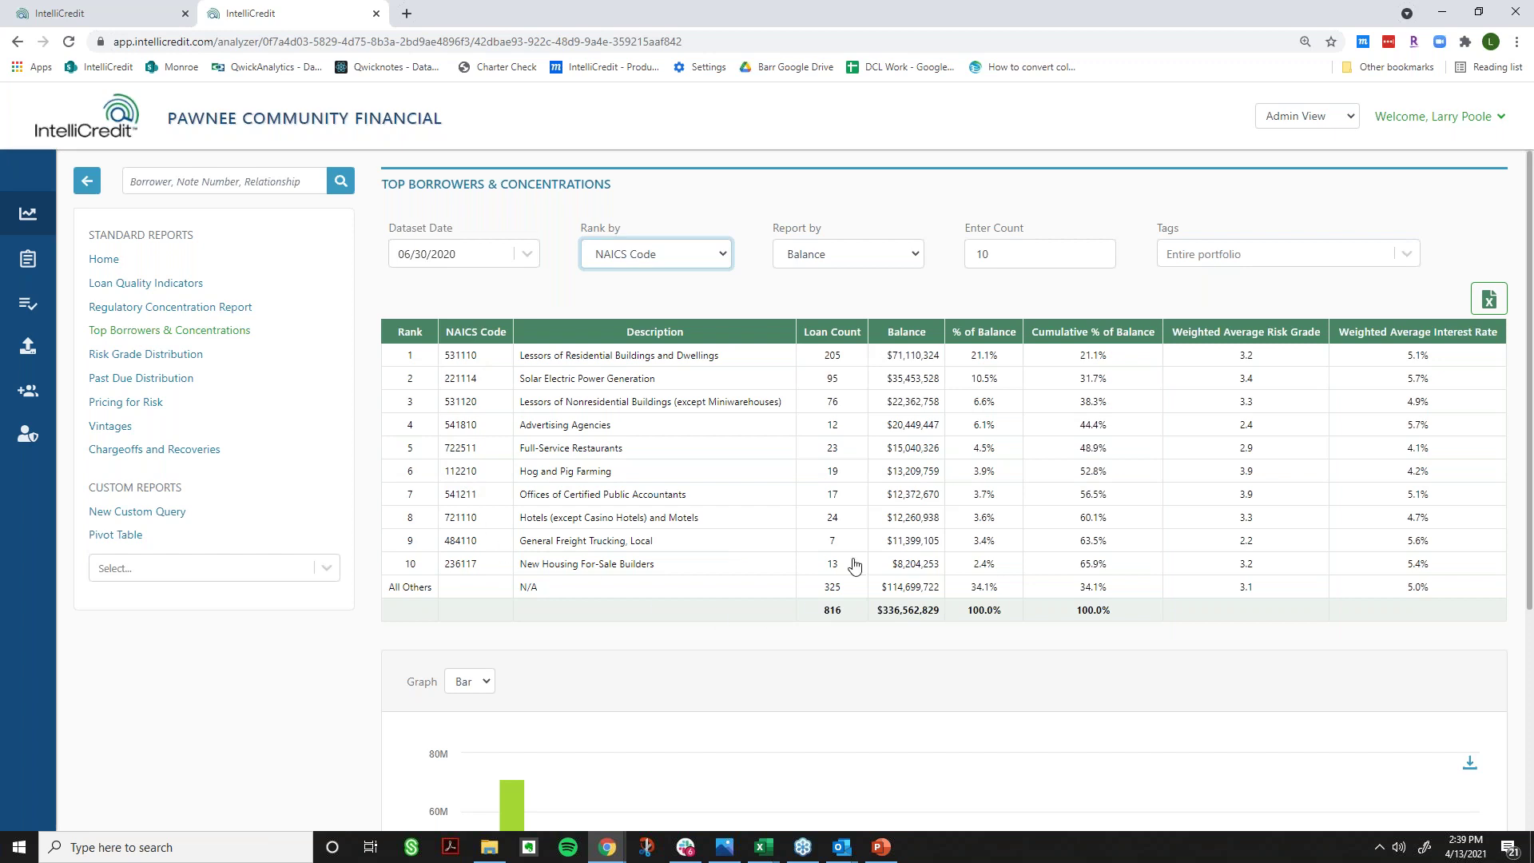
# - Change the count from 10 to 15 and include only COVID-19 tagged loans
pyautogui.doubleClick(970, 251)
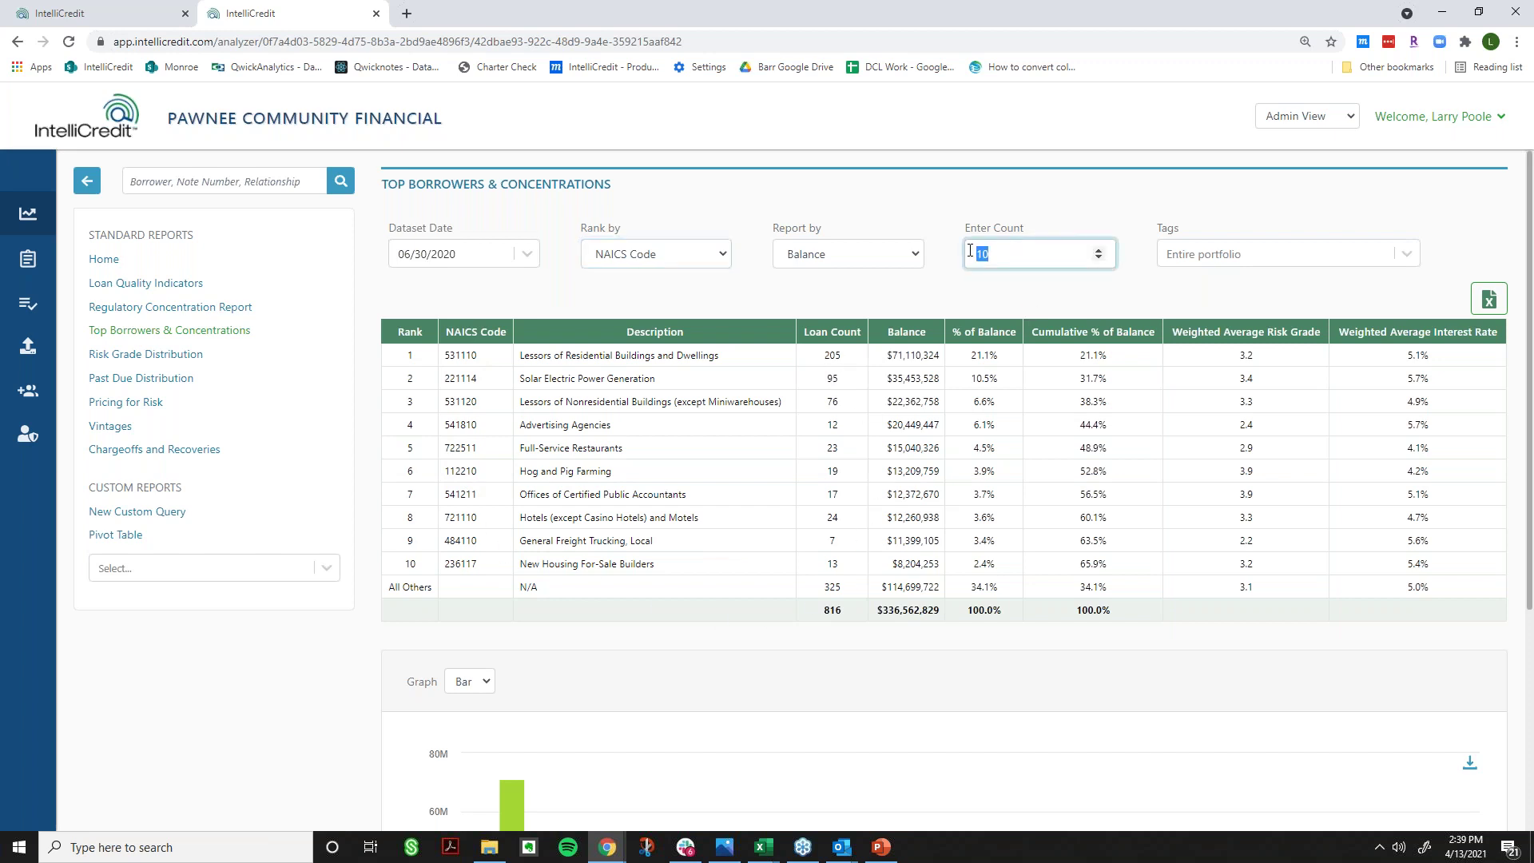
pyautogui.write('15')
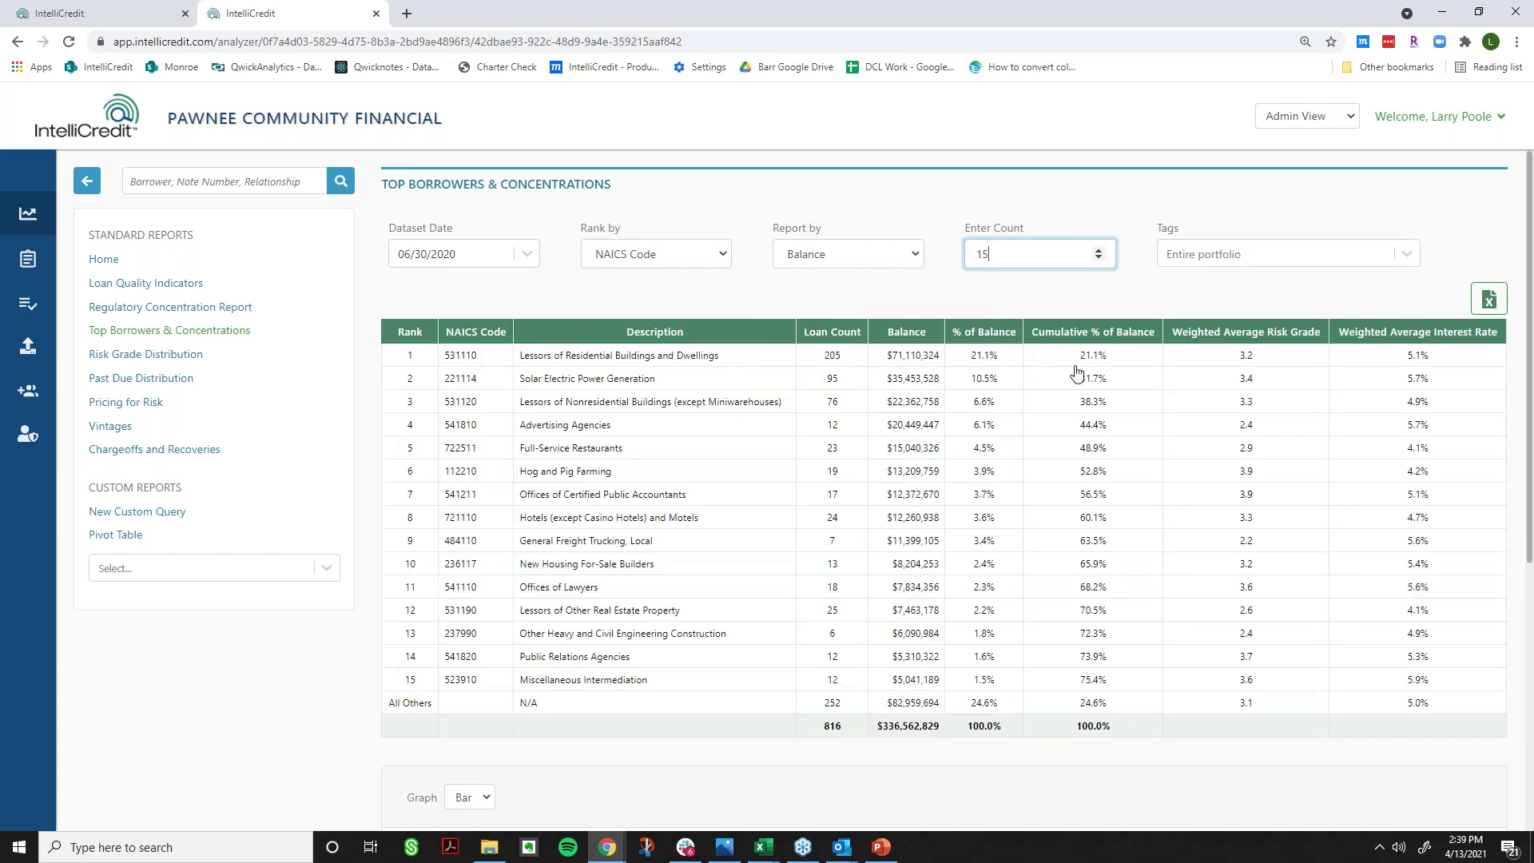
pyautogui.click(1307, 301)
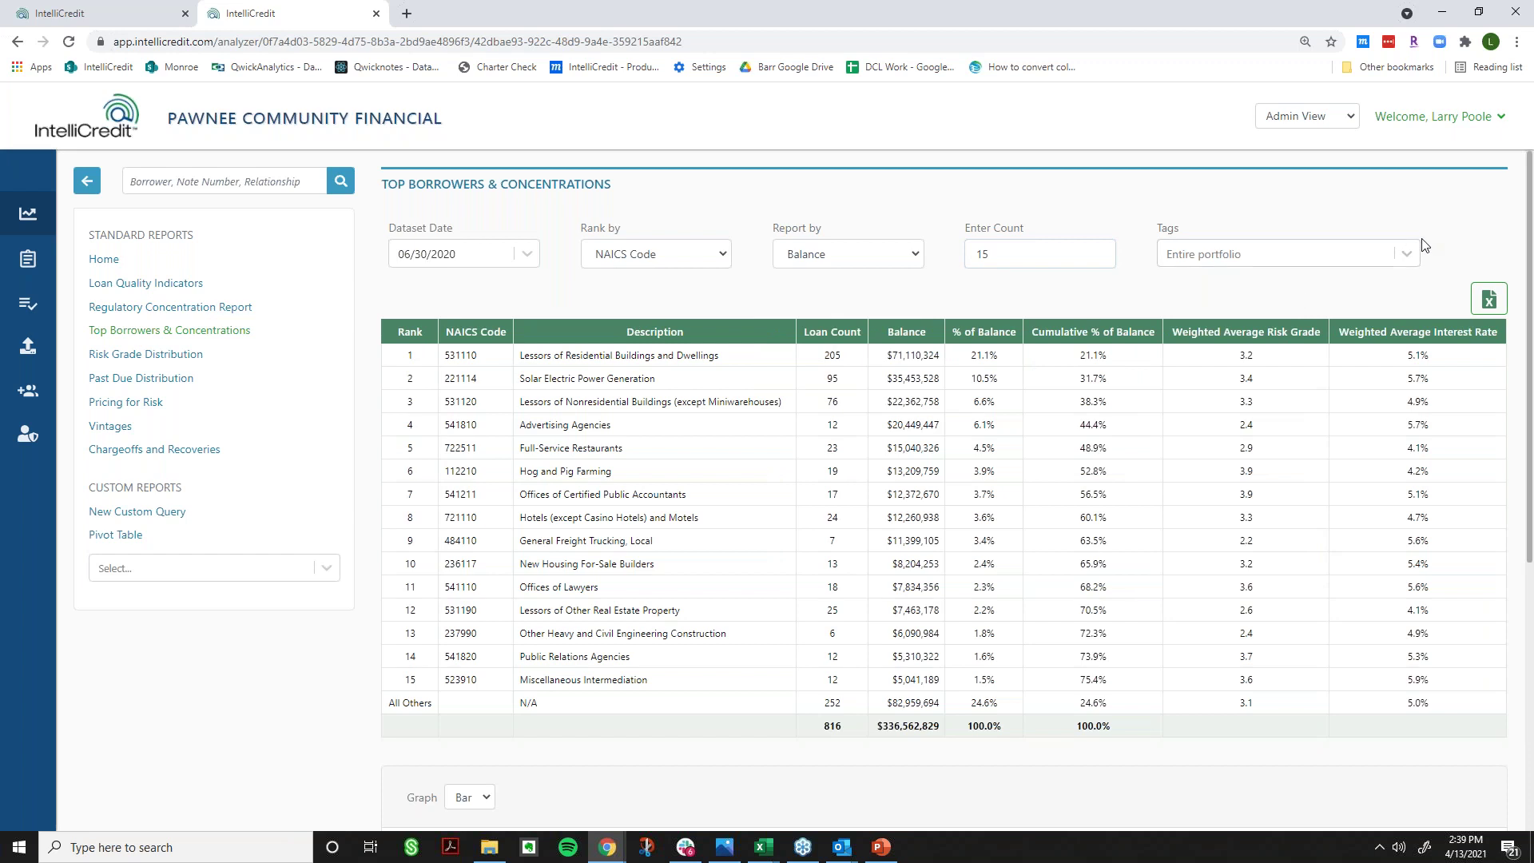
pyautogui.click(1409, 255)
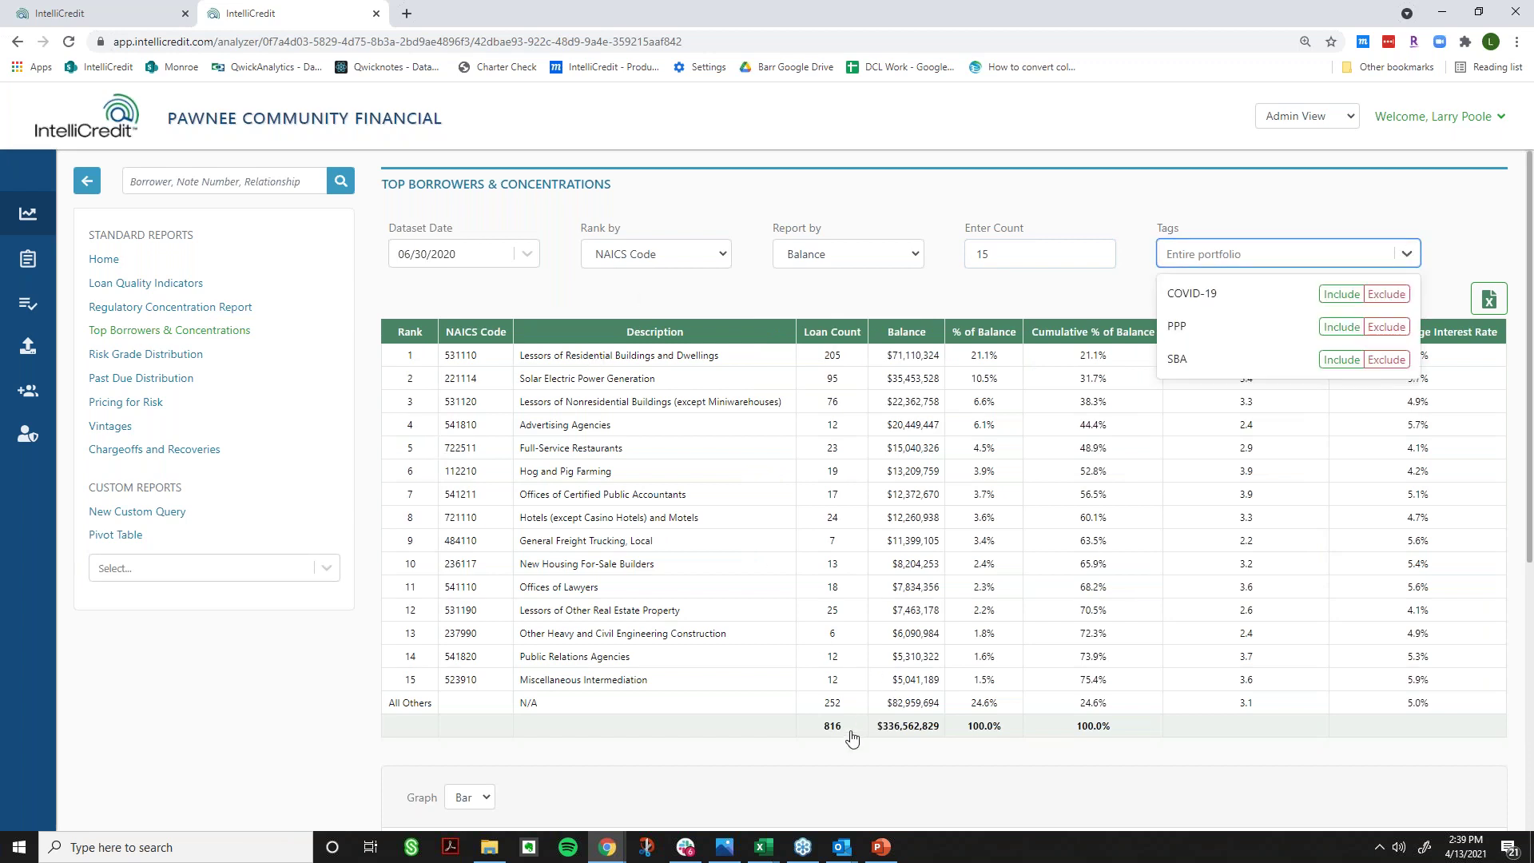
pyautogui.click(1340, 302)
pyautogui.click(1339, 295)
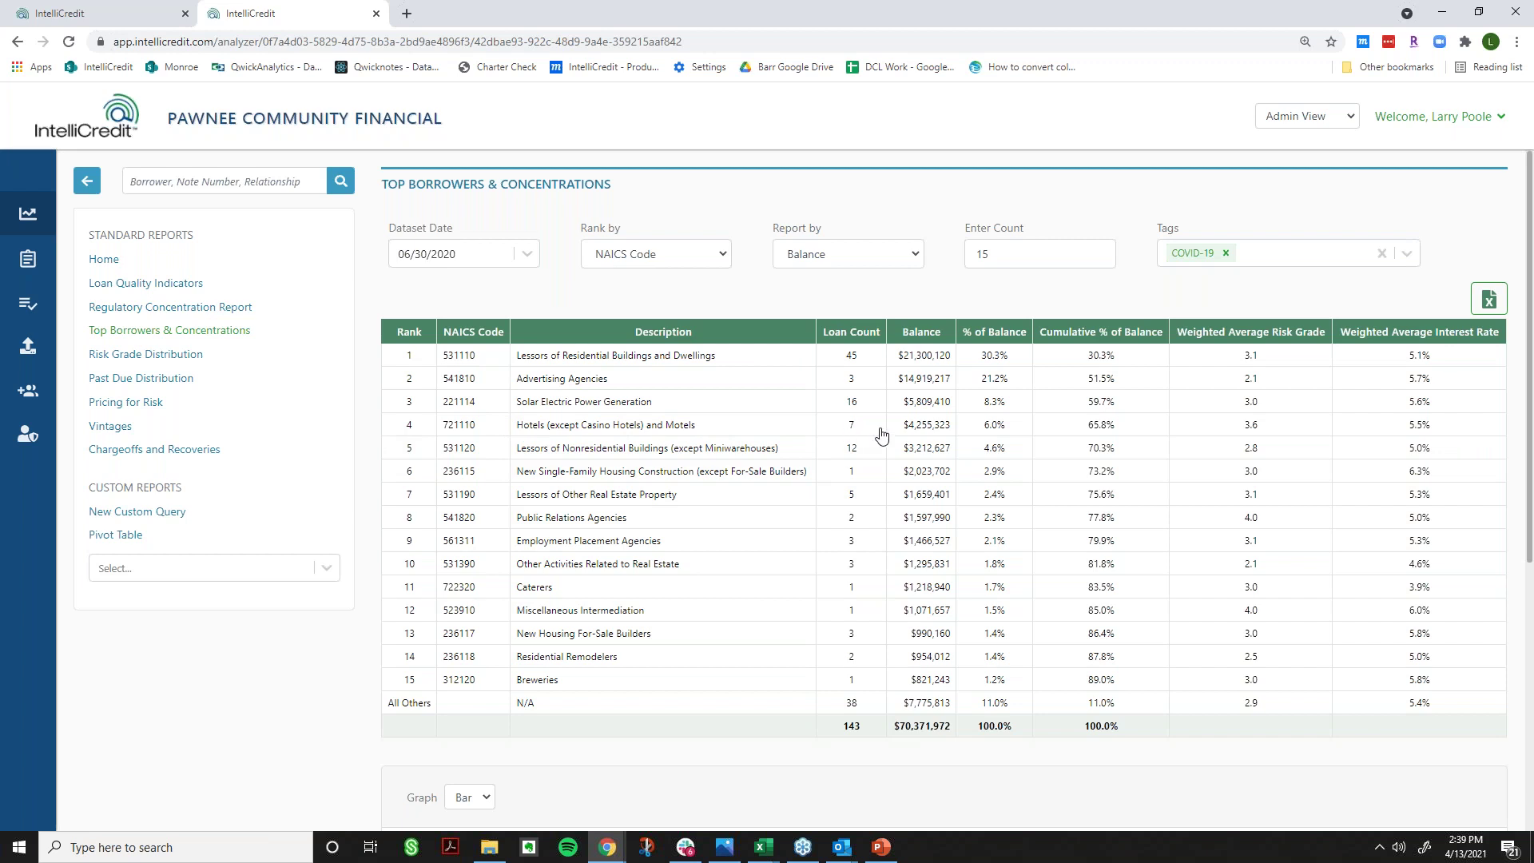
pyautogui.click(922, 431)
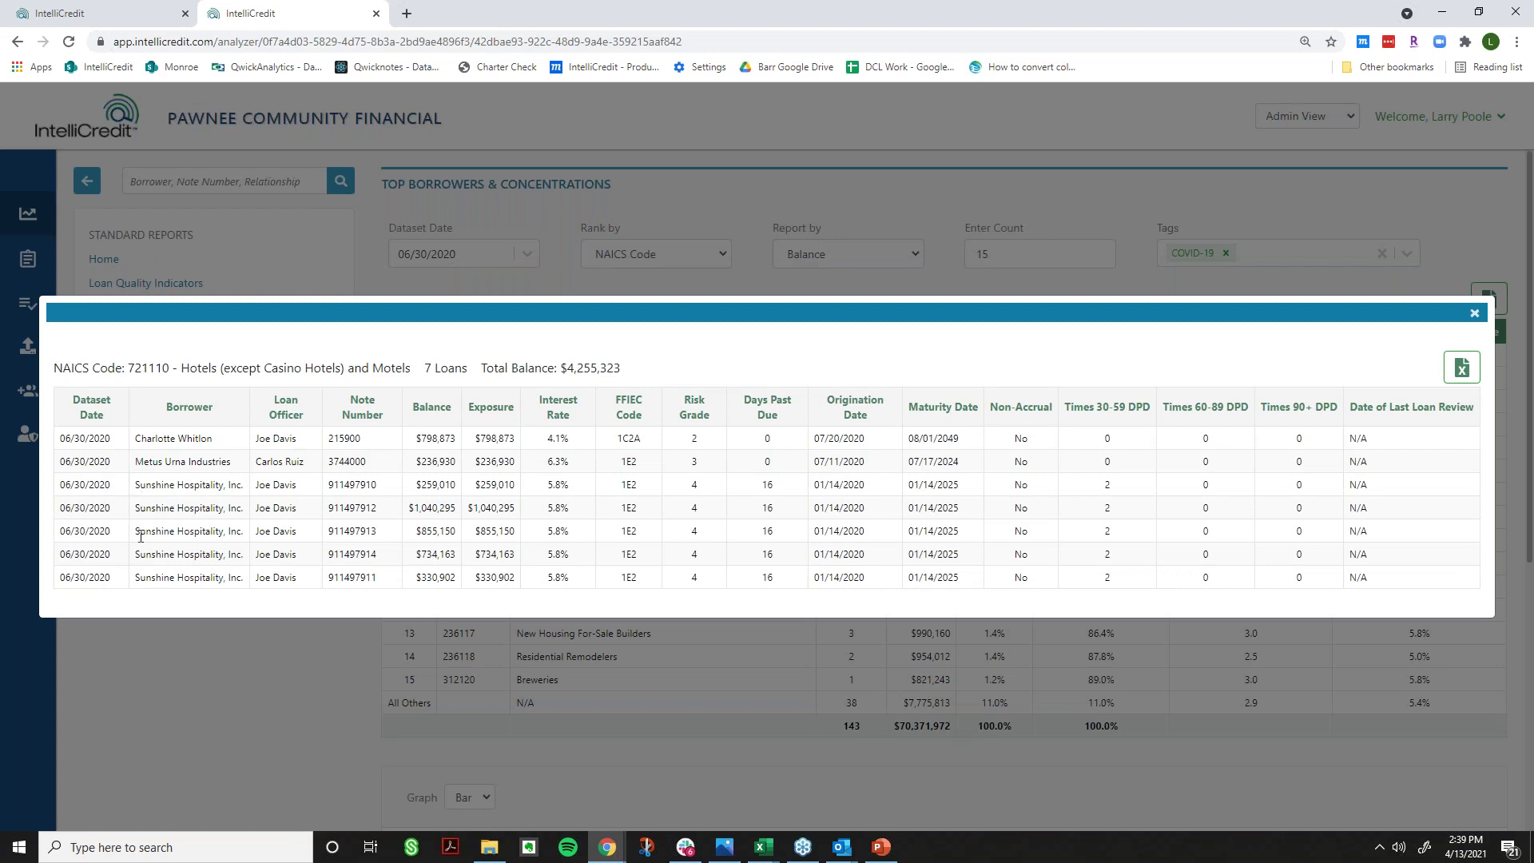
pyautogui.moveTo(147, 485); pyautogui.dragTo(244, 488)
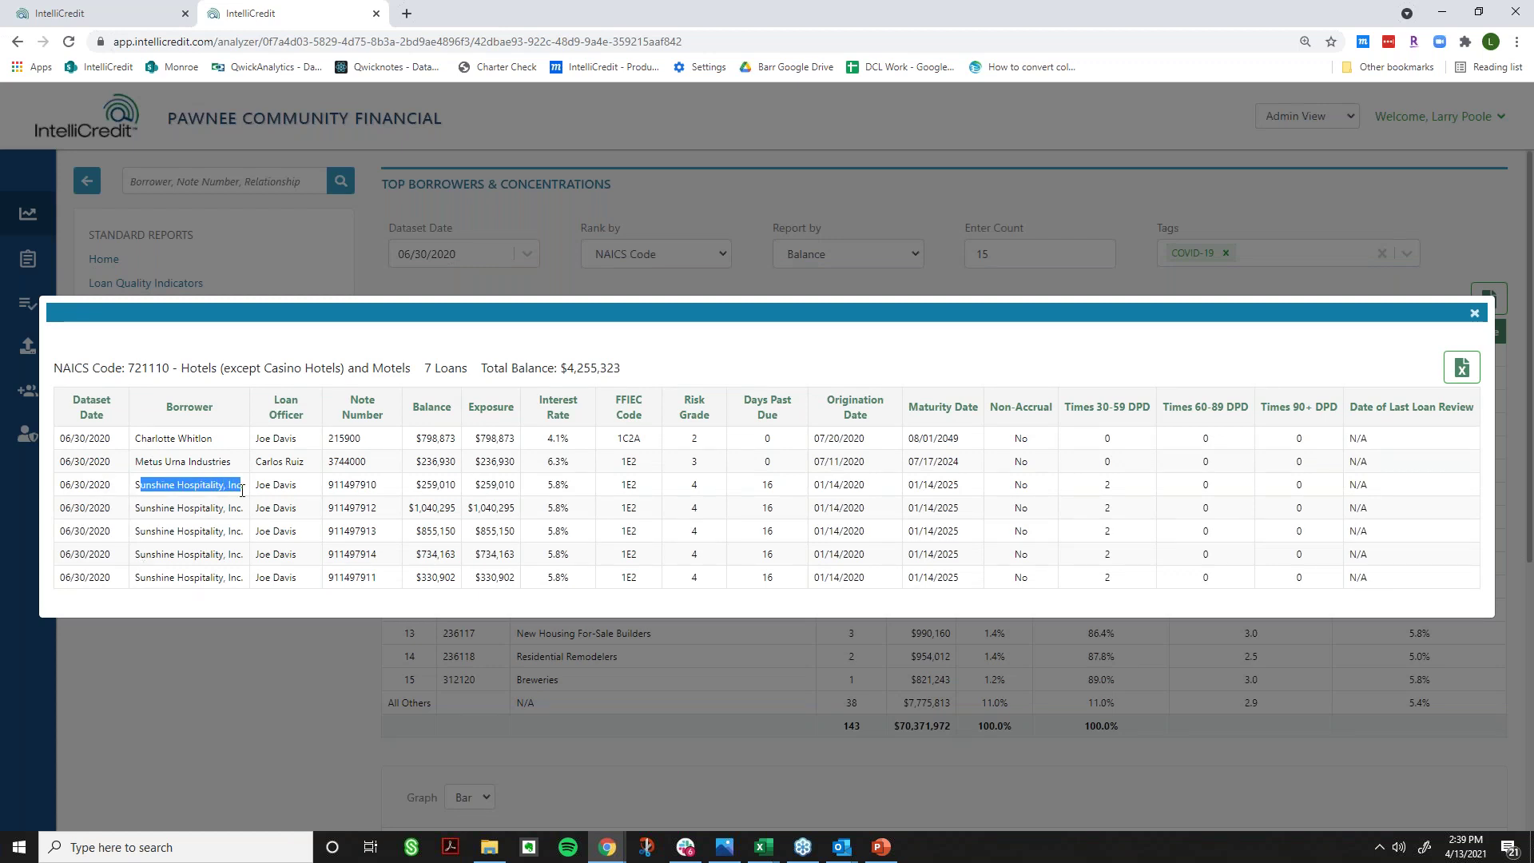
pyautogui.click(398, 523)
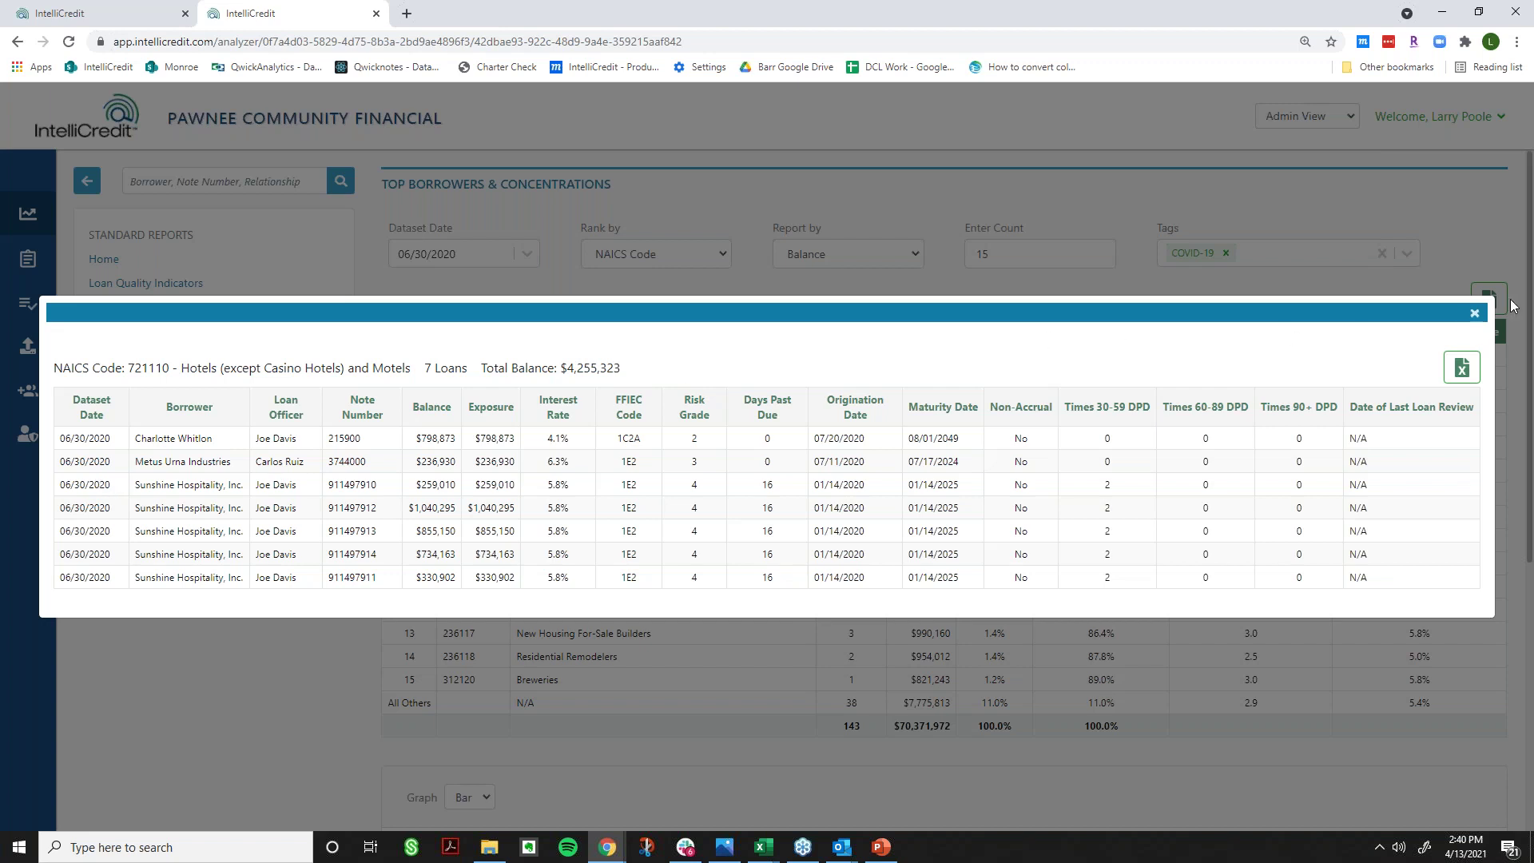
pyautogui.click(1472, 314)
# - Show the Loan Review flyout listing Loan Review Summary, Exceptions Portal and Reporting Portal
pyautogui.moveTo(38, 254)
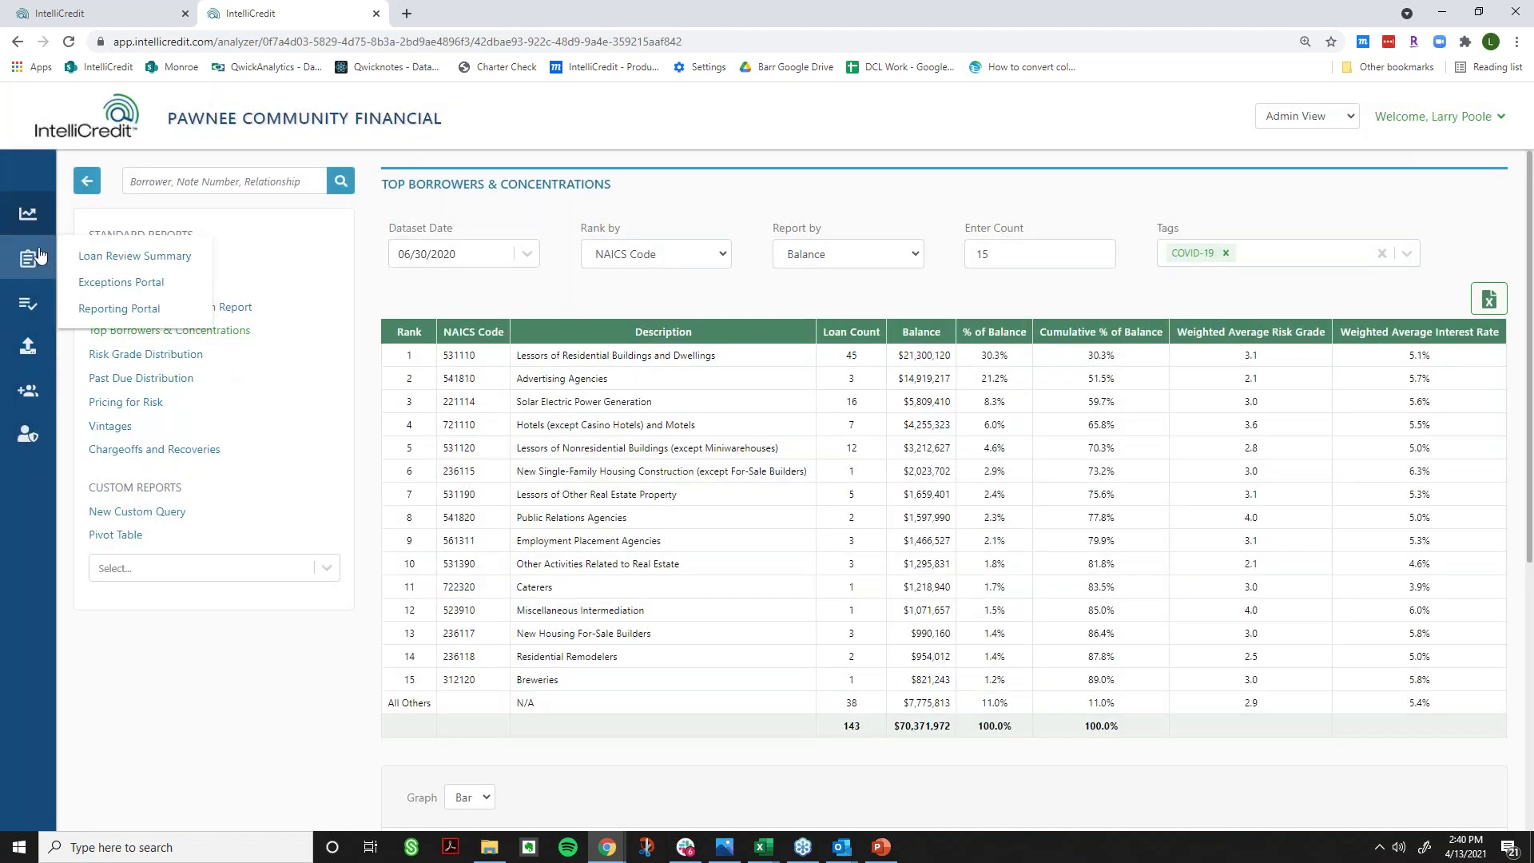
# - Go to Loan Review Summary, discarding unsaved report changes, then open the review's Reporting Portal
pyautogui.click(102, 256)
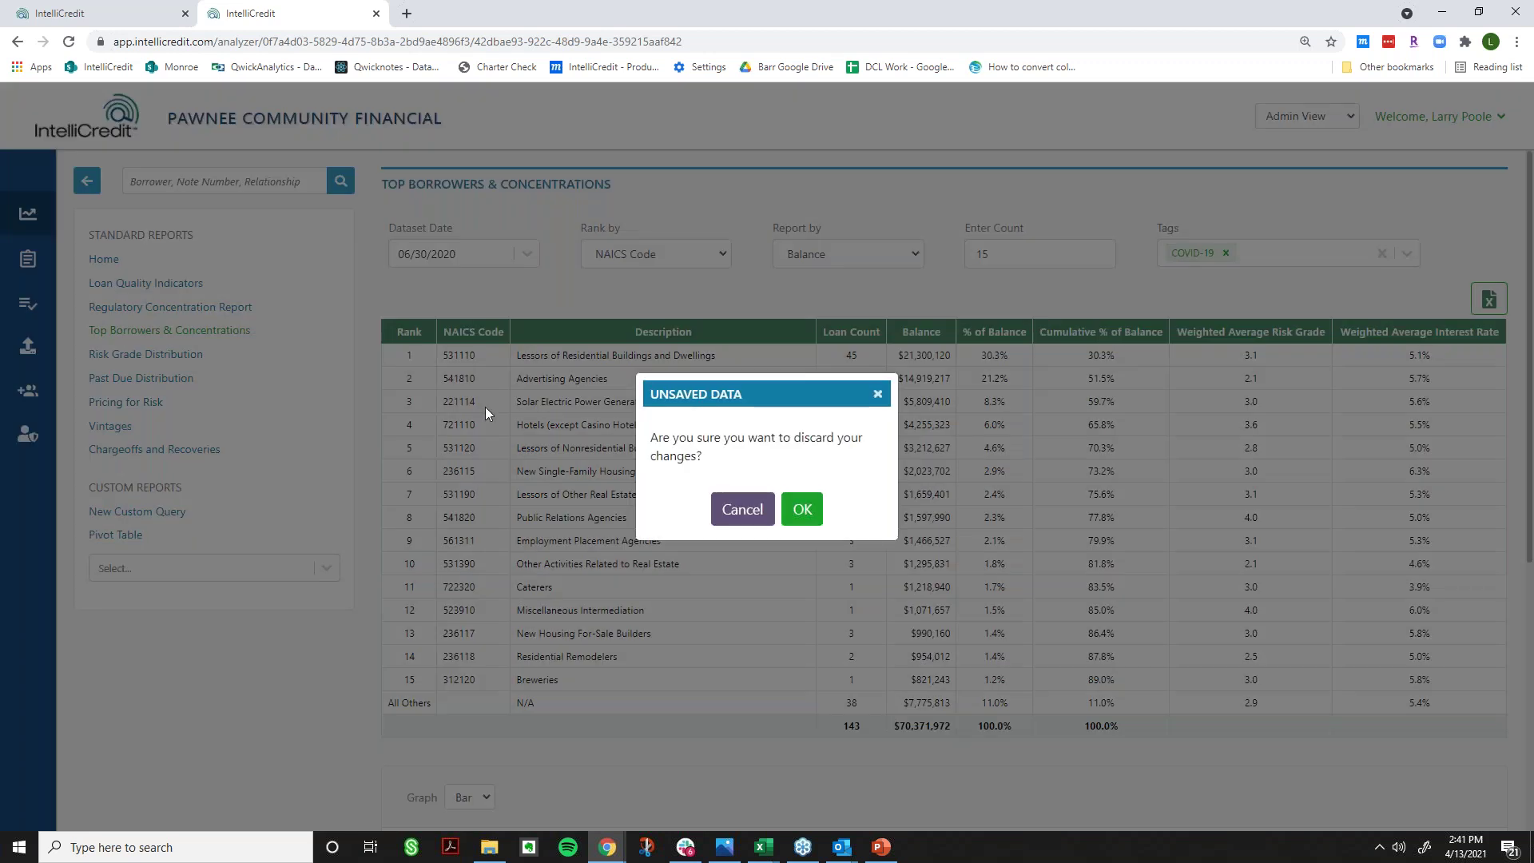
pyautogui.click(802, 509)
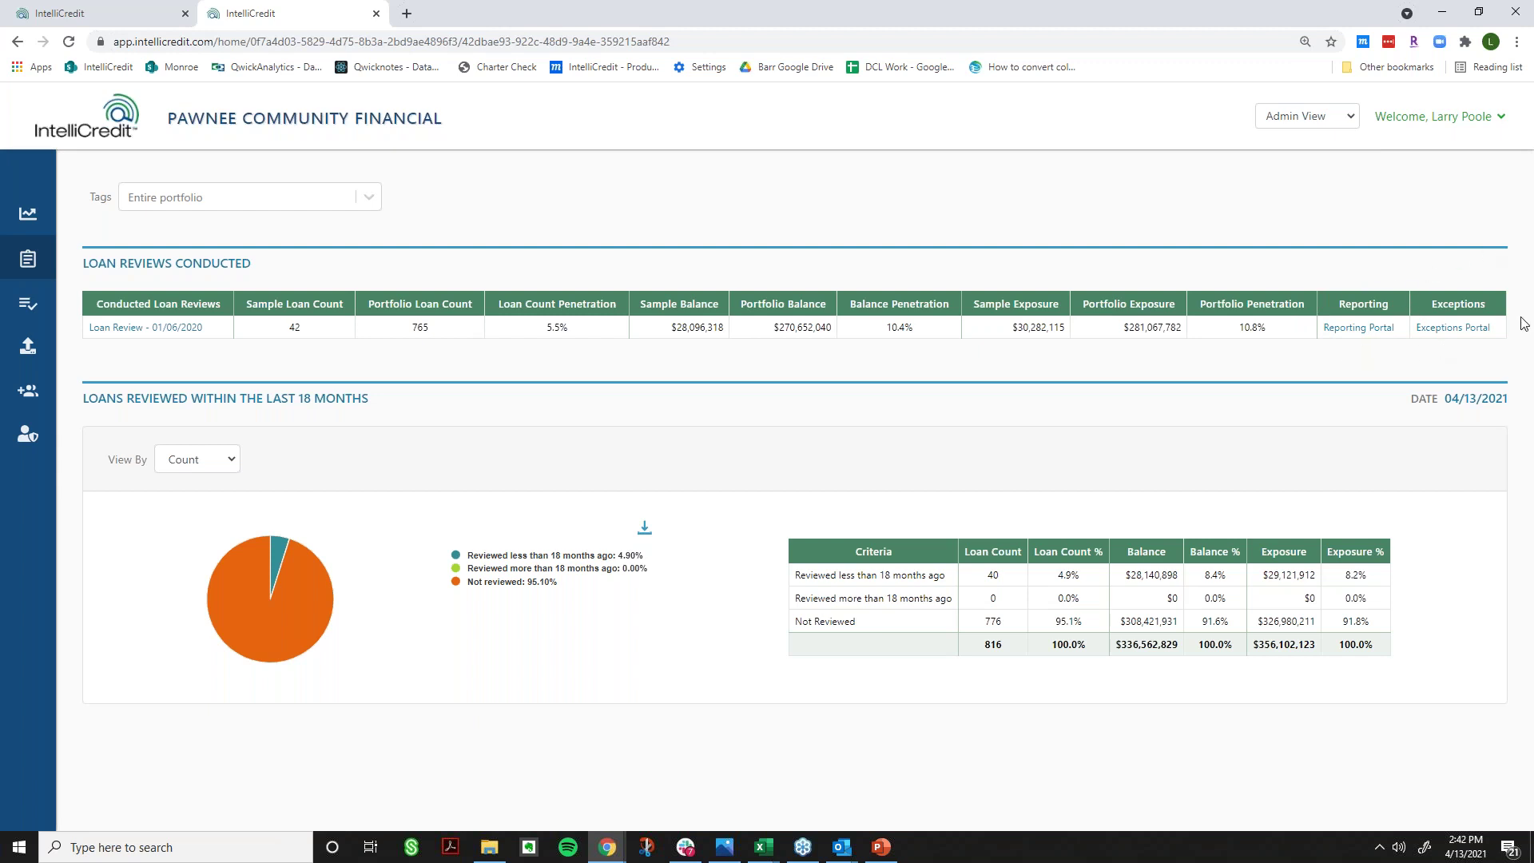
pyautogui.click(1356, 334)
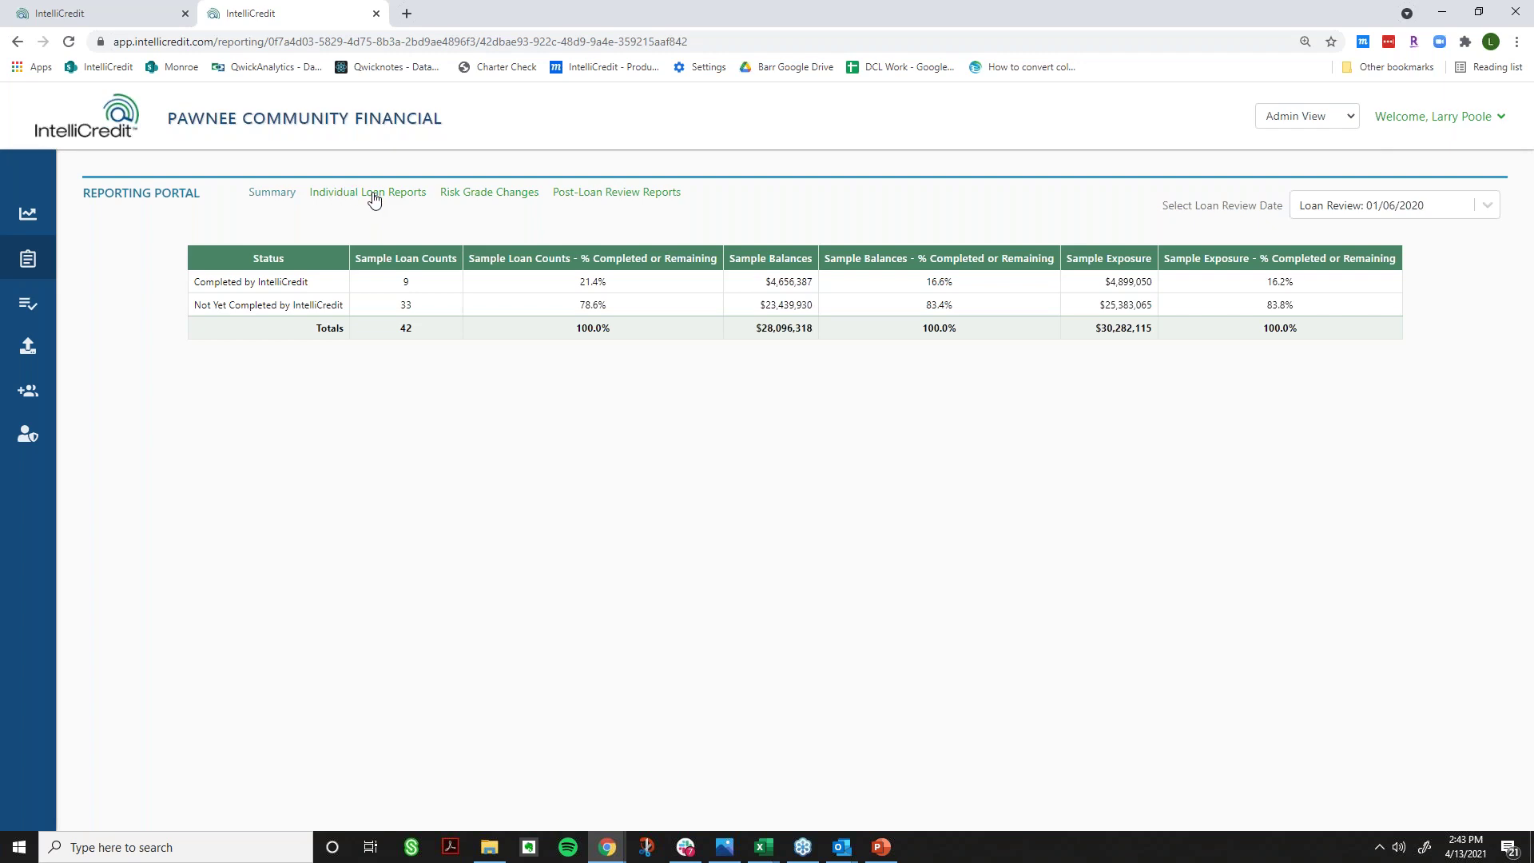
# - Filter Individual Loan Reports to Published to Client Portal status and select all listed loans
pyautogui.click(374, 198)
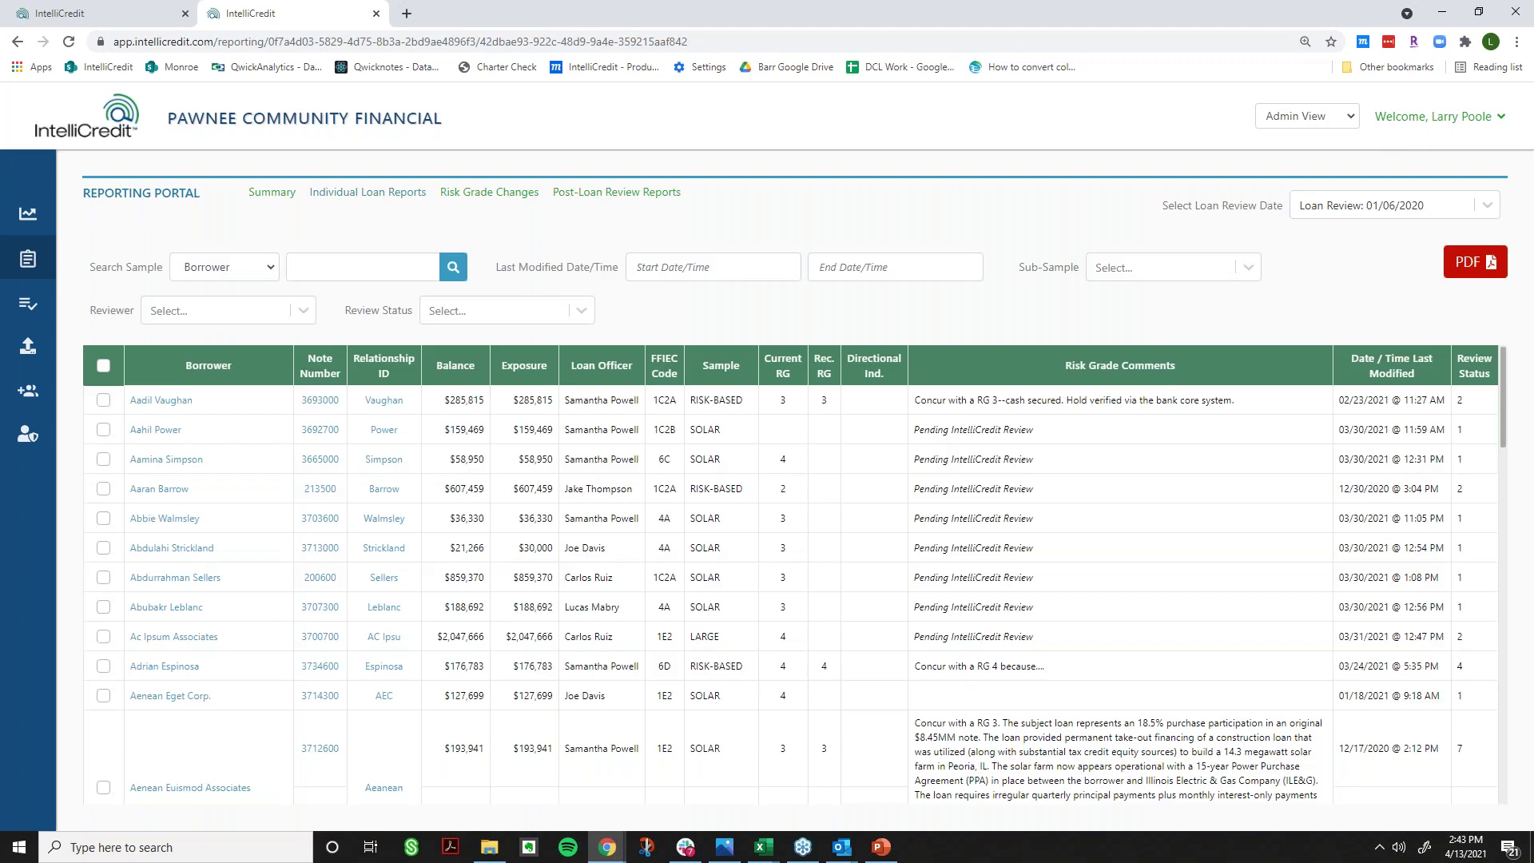
pyautogui.click(531, 313)
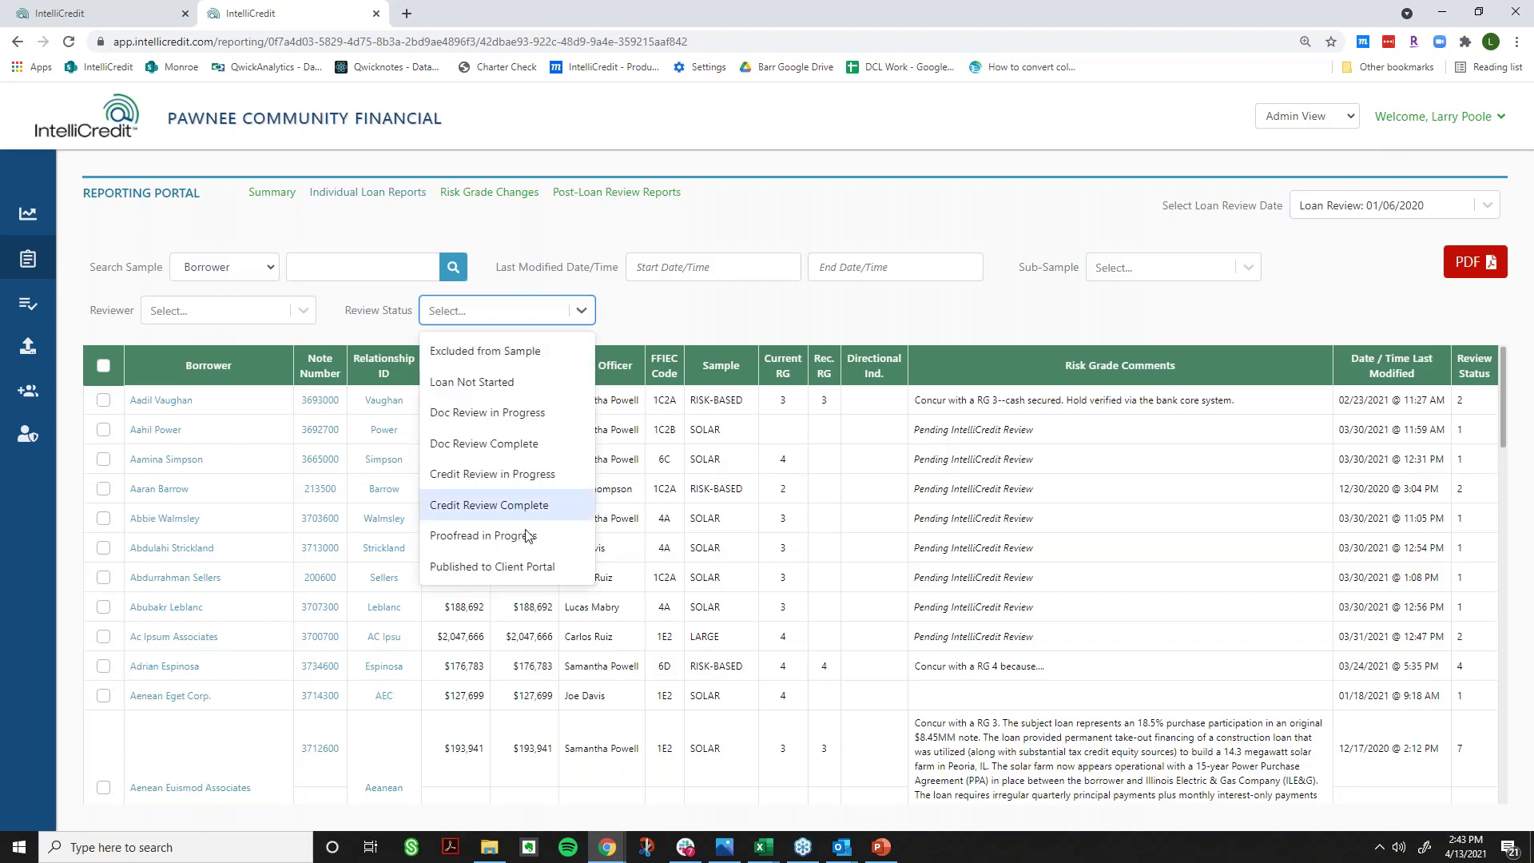
pyautogui.click(533, 563)
pyautogui.click(796, 314)
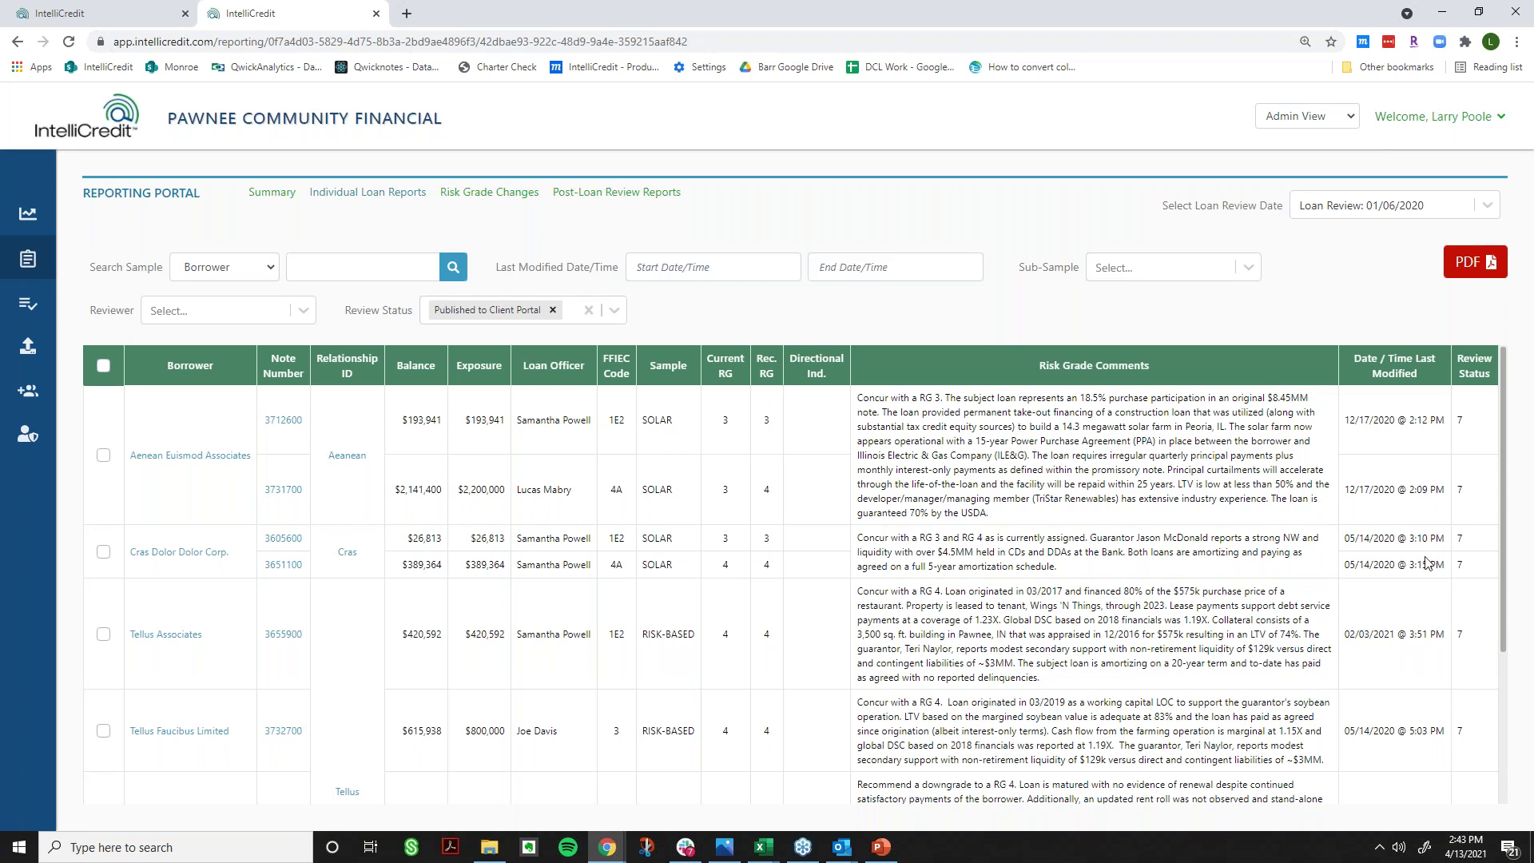
pyautogui.scroll(-5, 1431, 570)
pyautogui.scroll(5, 1430, 571)
pyautogui.scroll(-5, 1347, 779)
pyautogui.scroll(5, 131, 439)
pyautogui.click(104, 366)
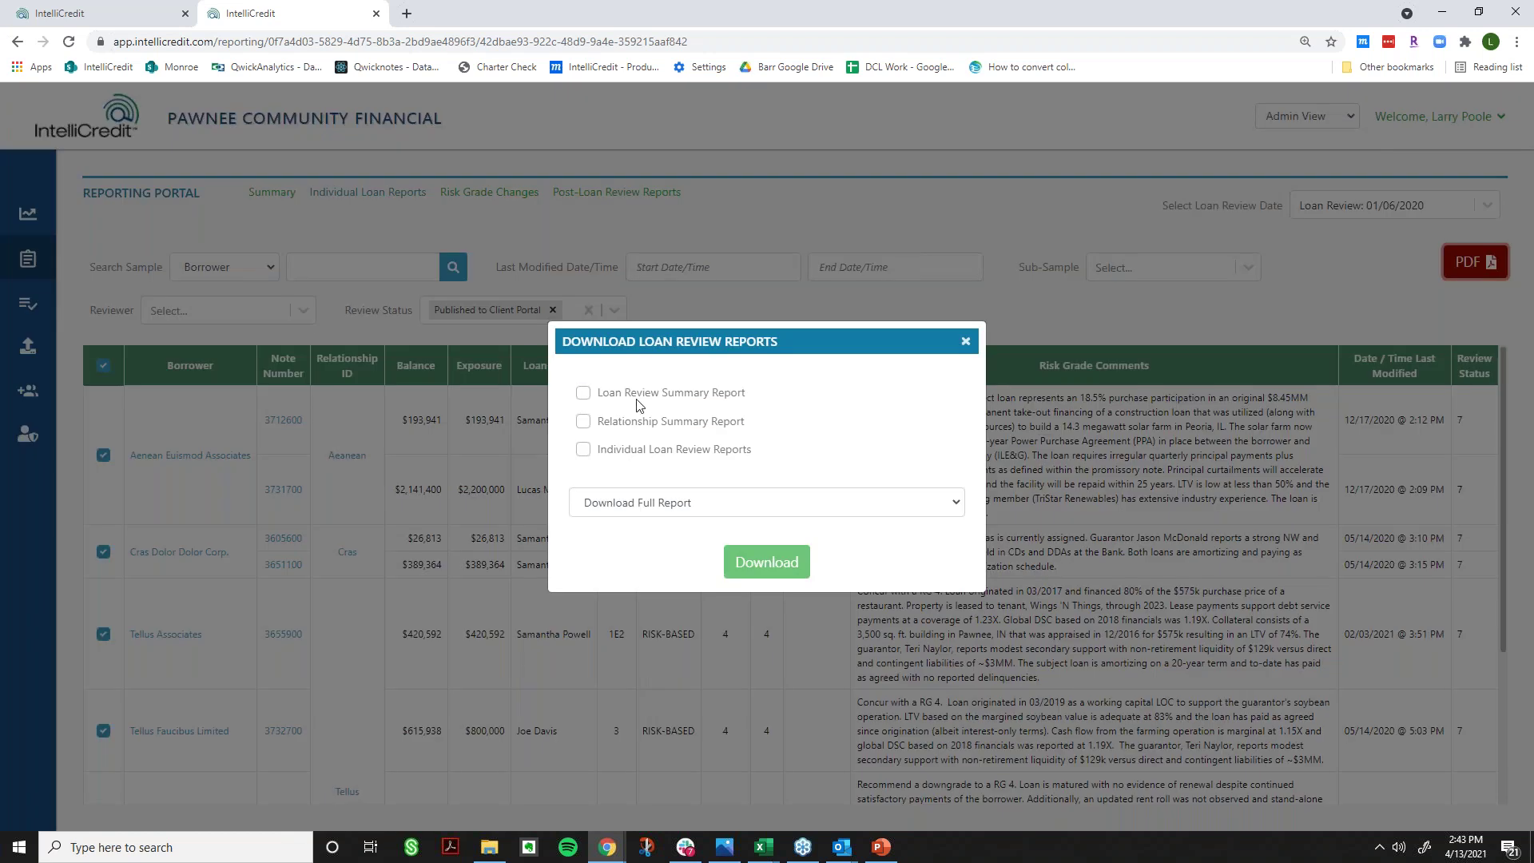
# - Download the Loan Review Summary Report for selected loans only and open the downloaded PDF
pyautogui.click(637, 397)
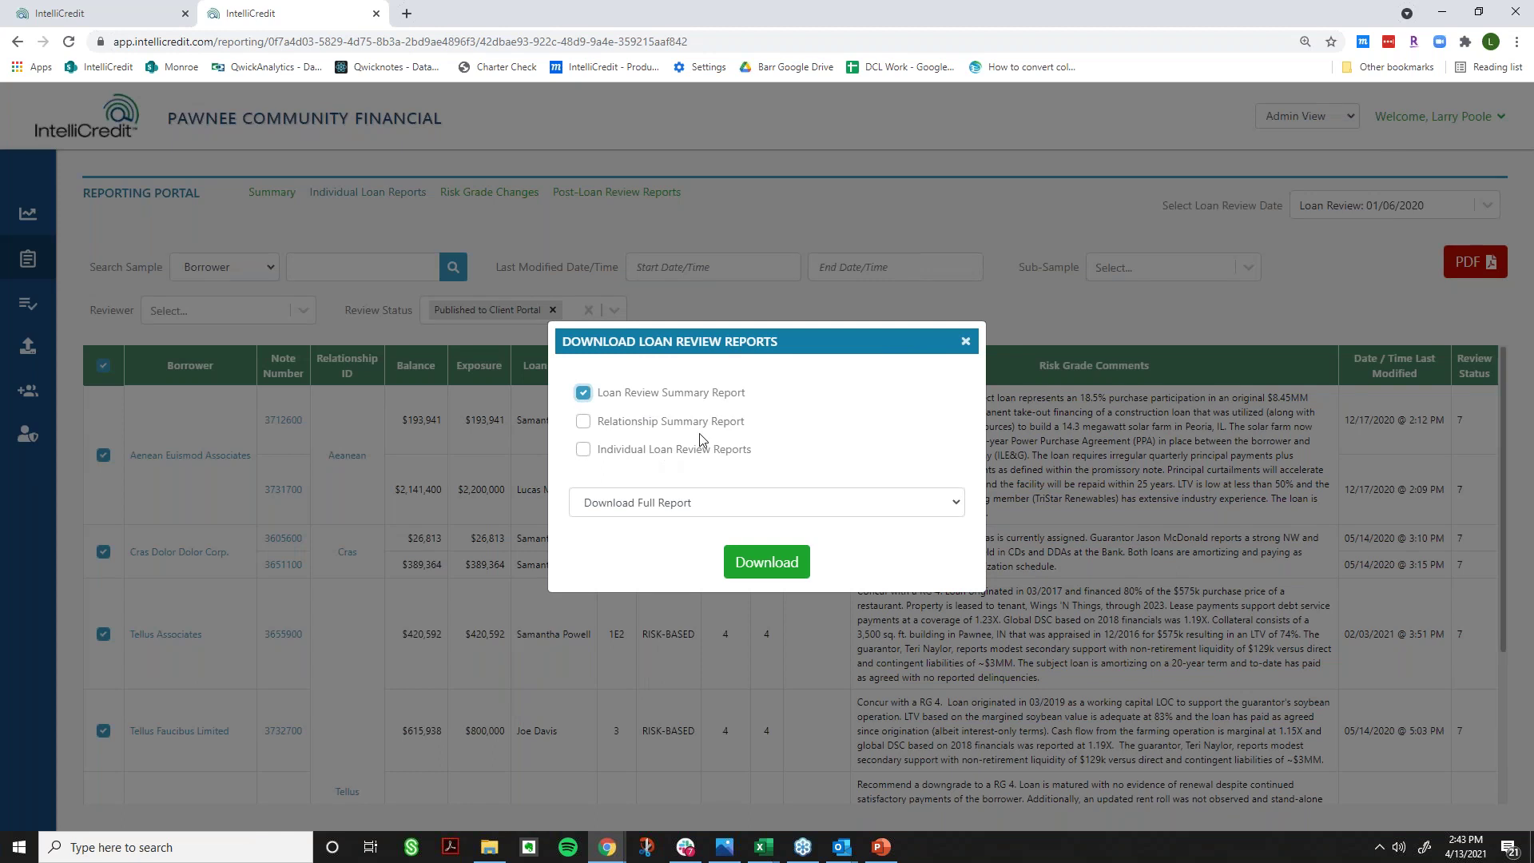
pyautogui.click(675, 505)
pyautogui.click(666, 557)
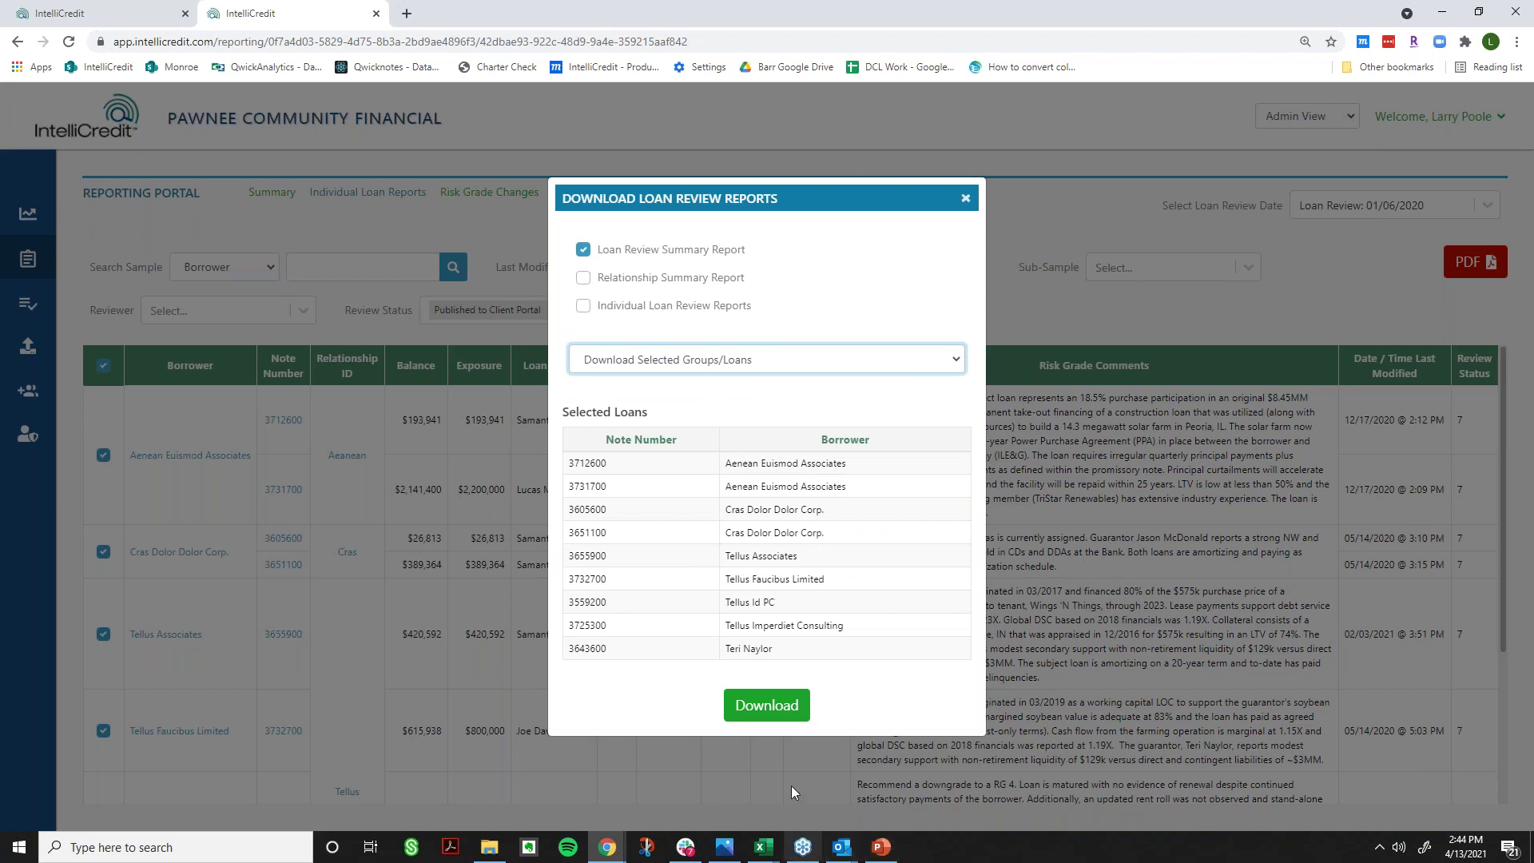
pyautogui.click(765, 704)
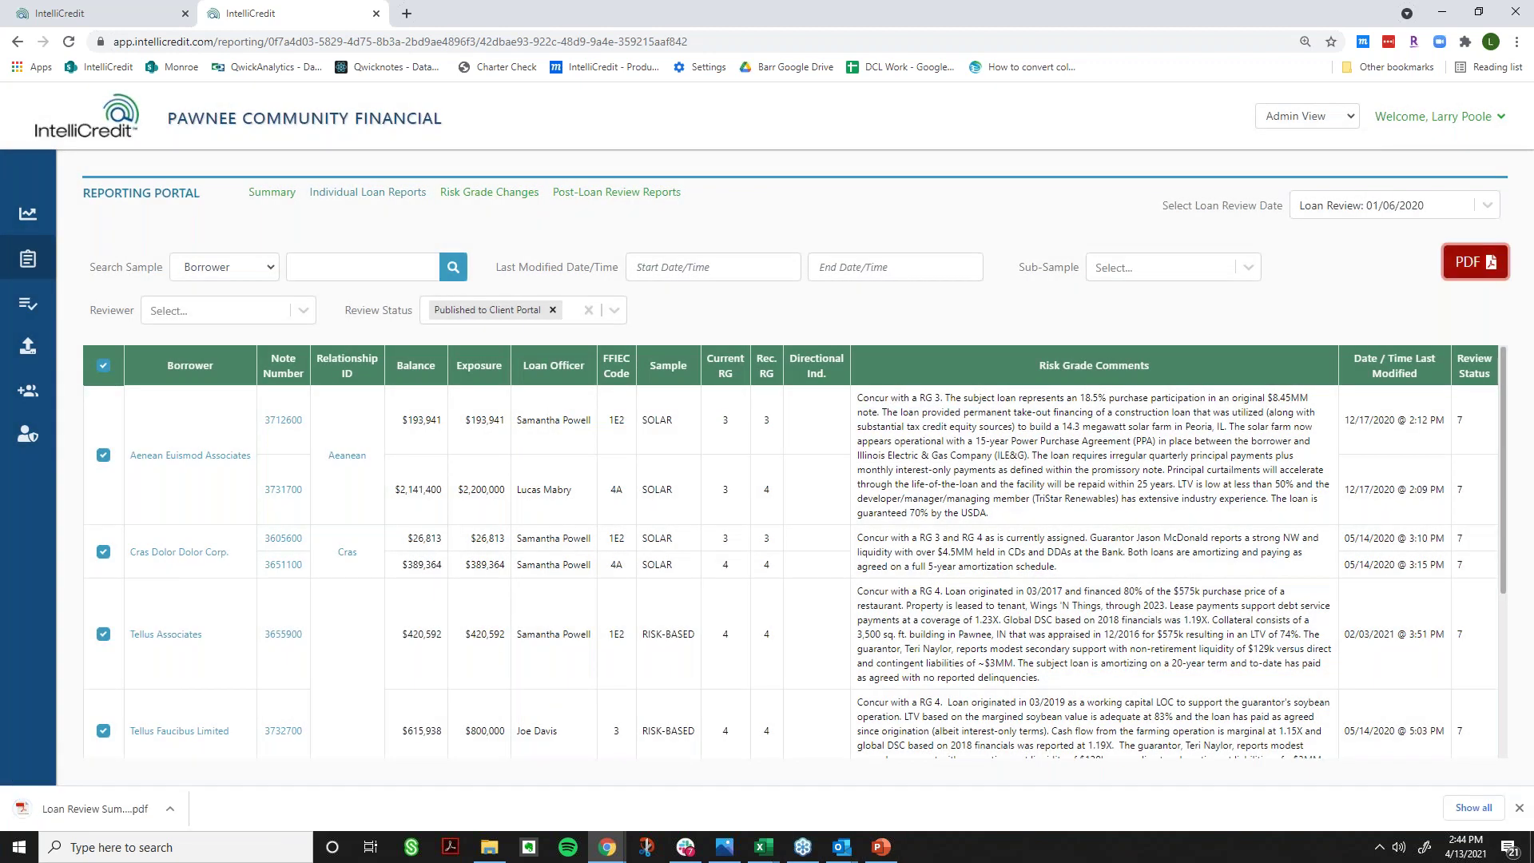
pyautogui.click(96, 847)
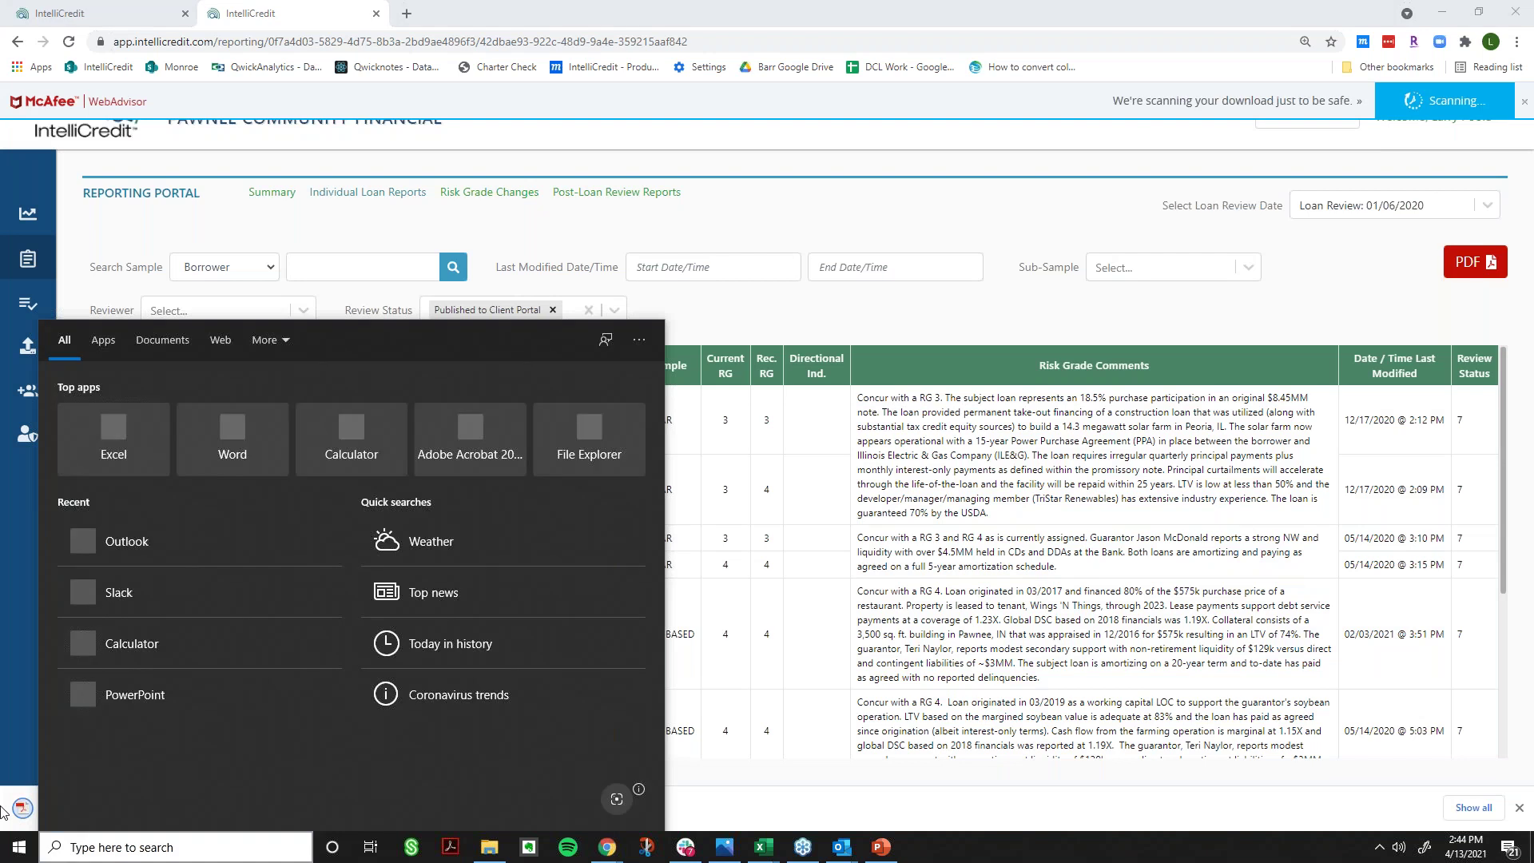
pyautogui.click(36, 813)
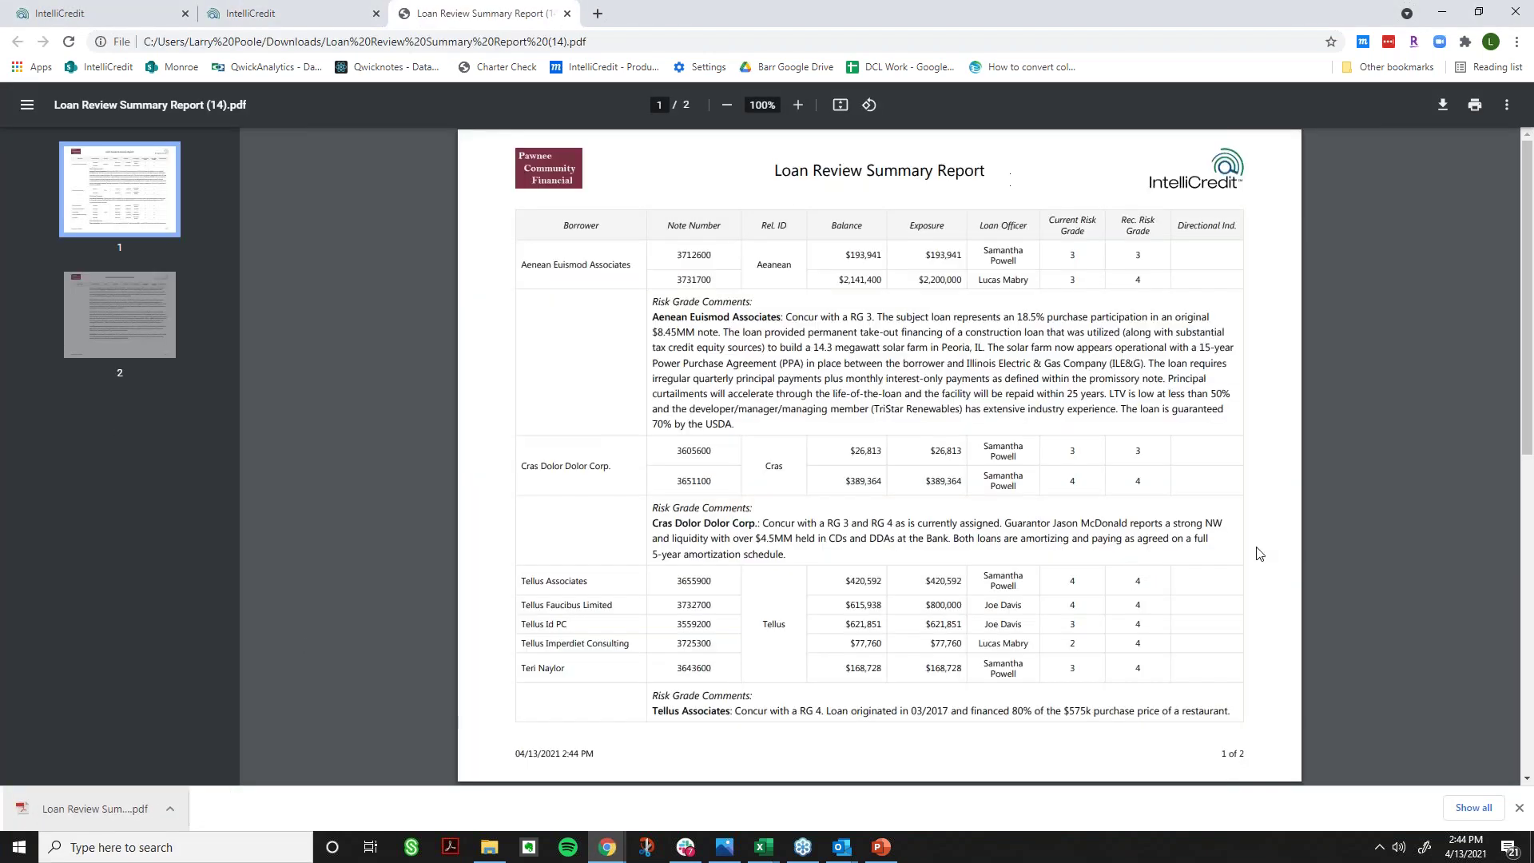
# - Scroll through both pages of the summary report PDF, then close its tab
pyautogui.scroll(-3, 1259, 553)
pyautogui.scroll(-5, 1258, 553)
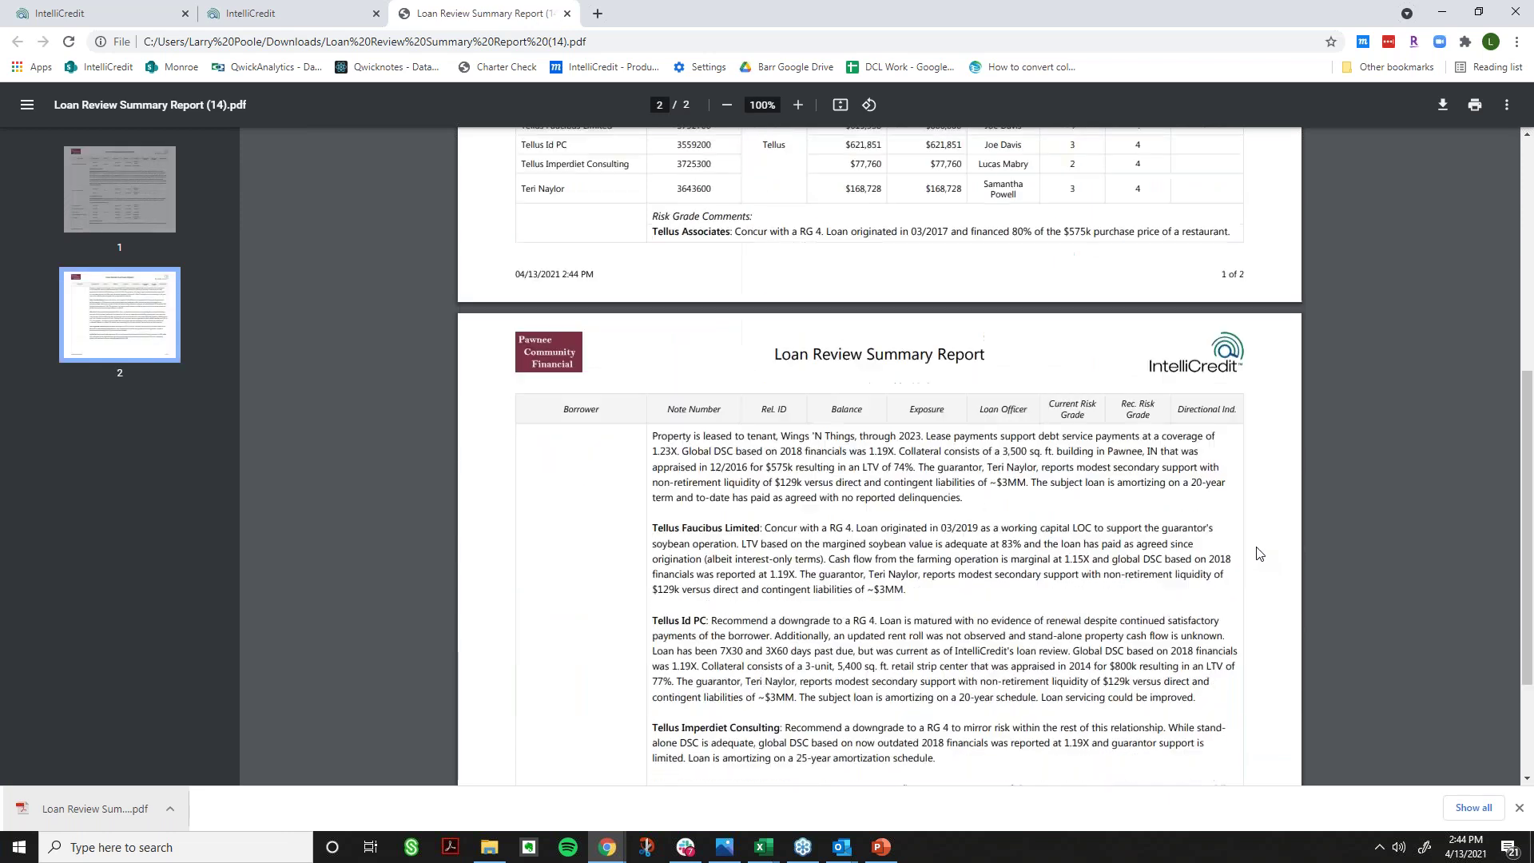
pyautogui.click(567, 14)
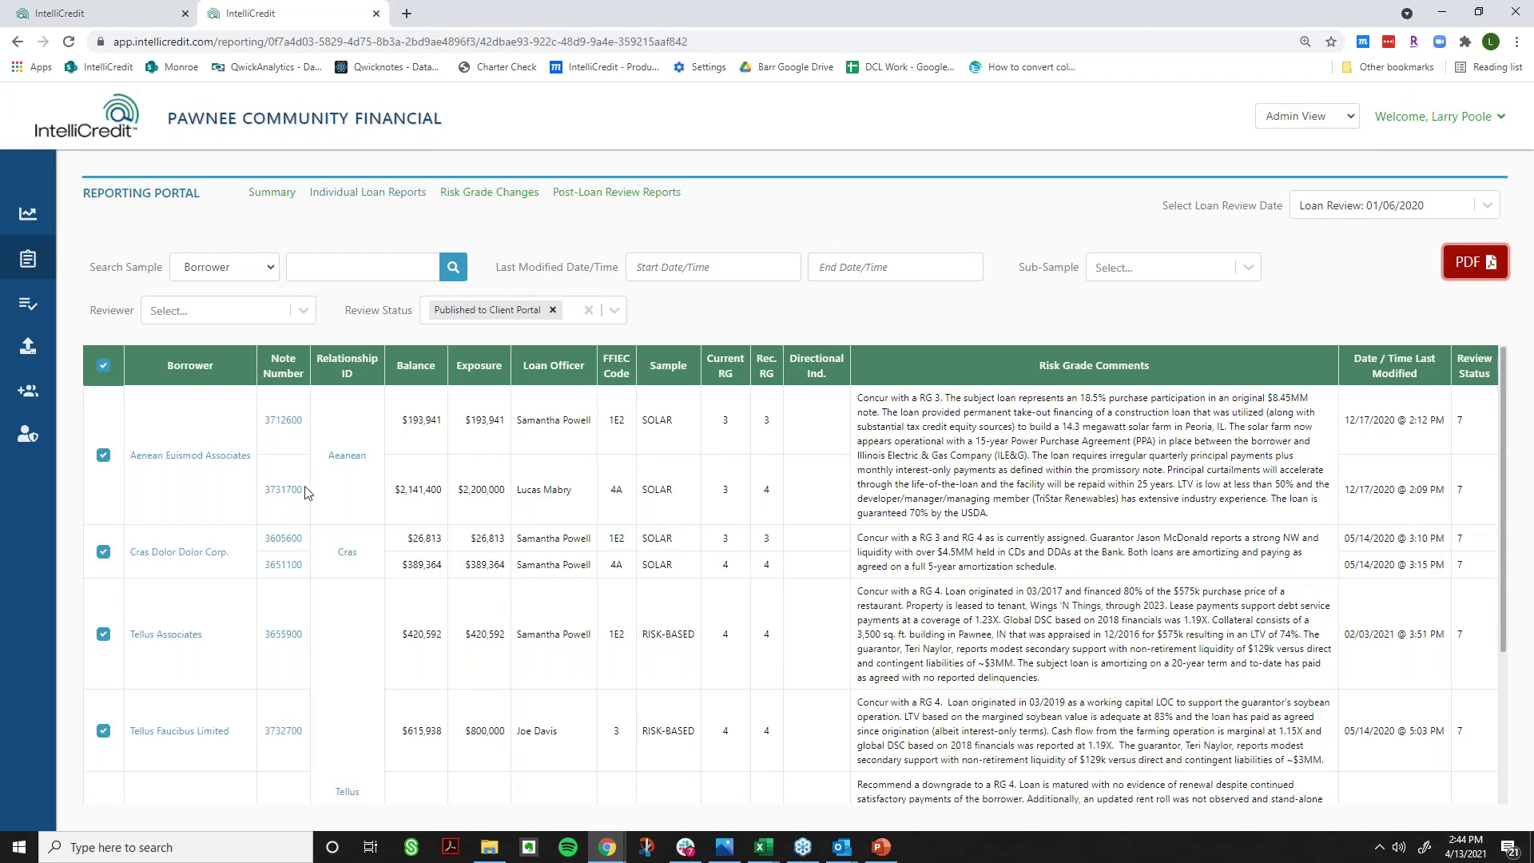
# - Uncheck all loans, skim the Aenean Euismod Associates loan report, then close that tab
pyautogui.click(104, 366)
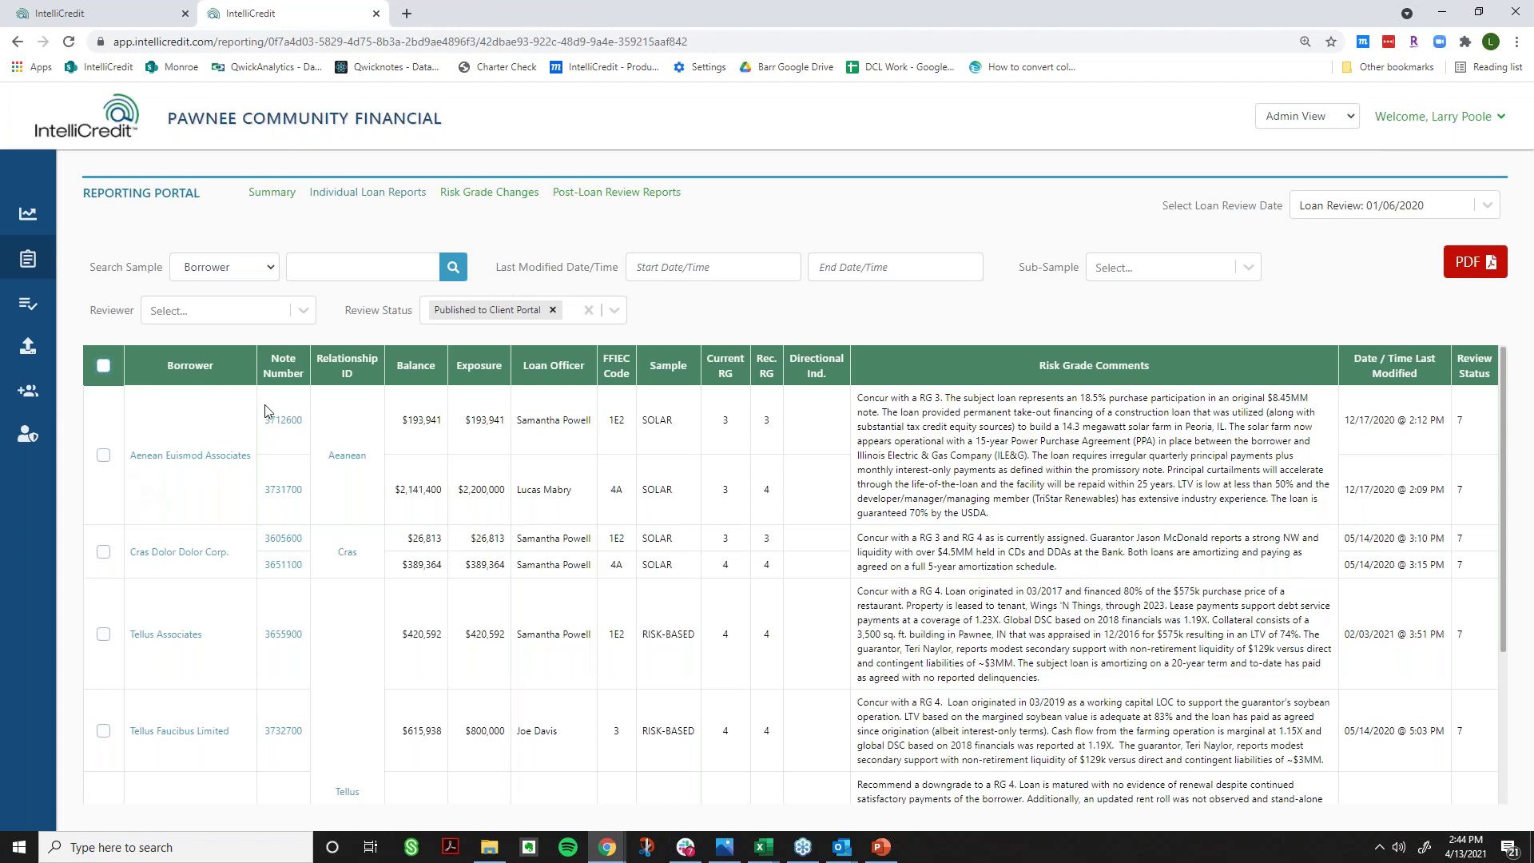
pyautogui.click(188, 461)
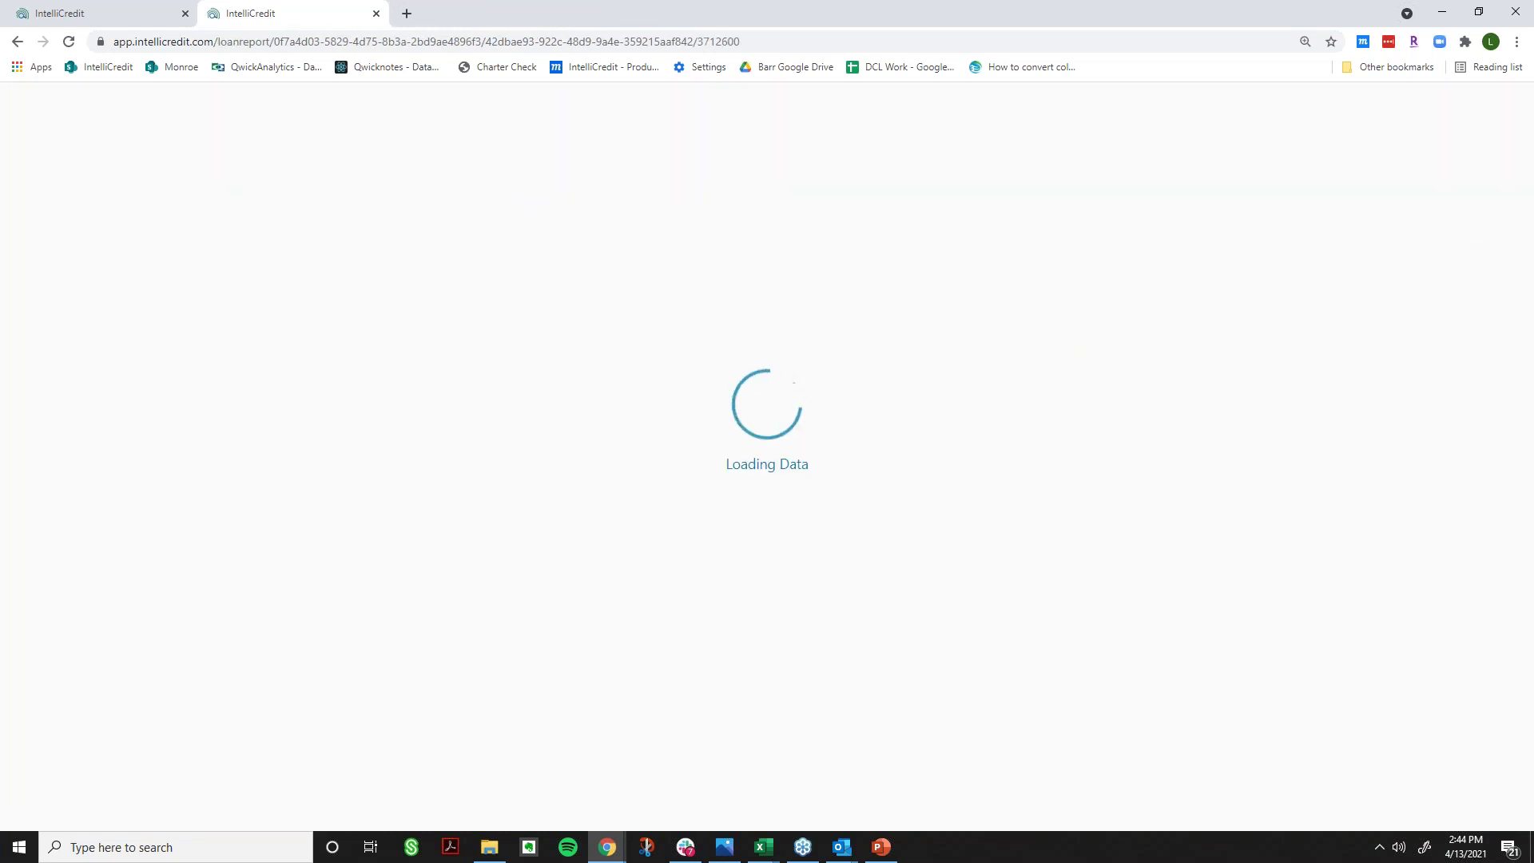
pyautogui.scroll(-4, 248, 485)
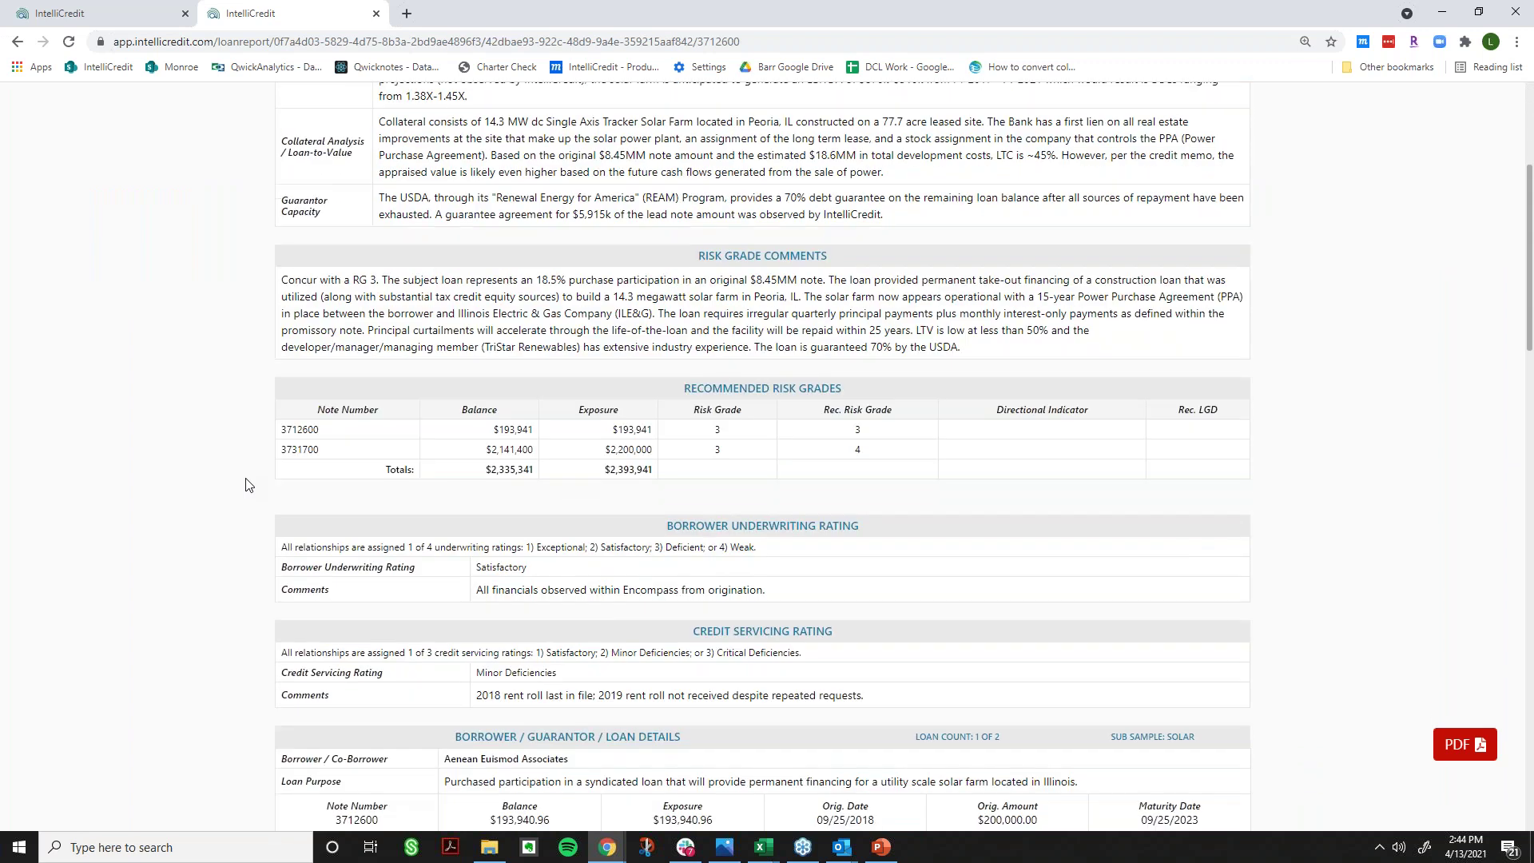
pyautogui.scroll(4, 244, 483)
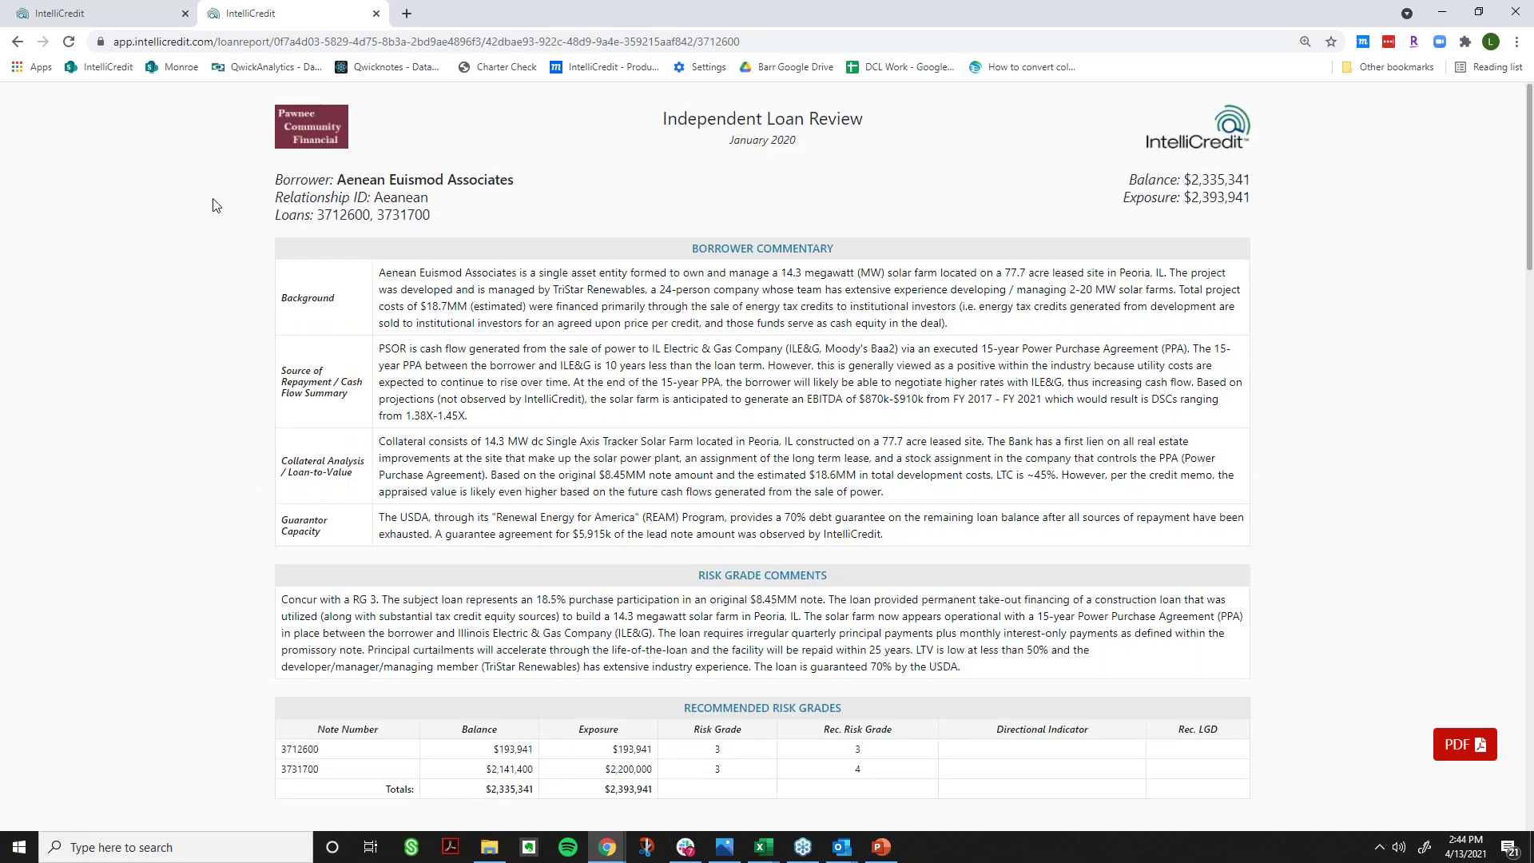
pyautogui.click(377, 13)
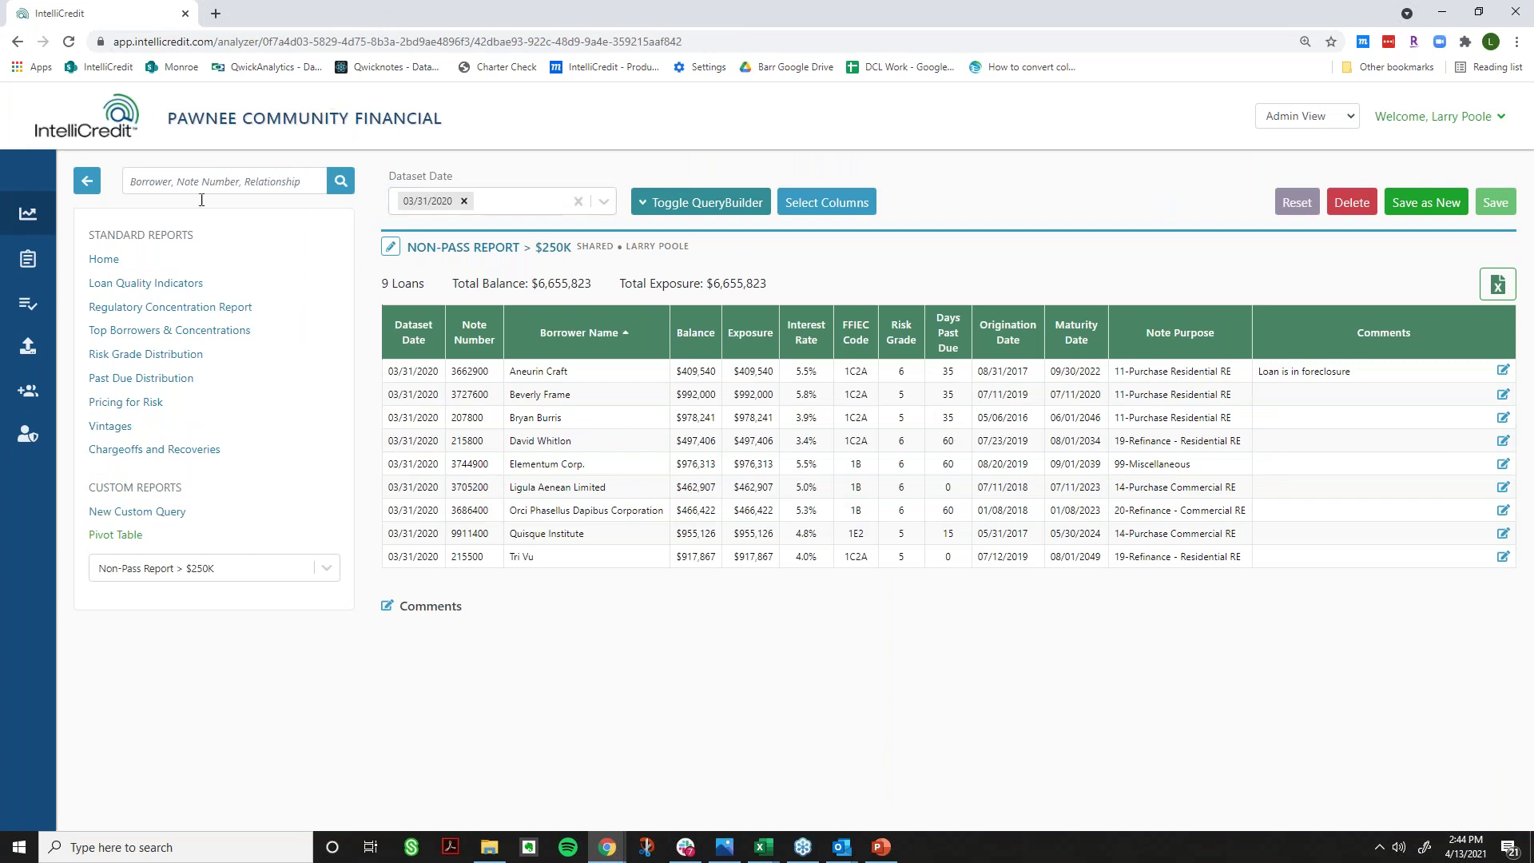
# - Show the Risk Grade Changes table in the Loan Review Summary's Reporting Portal
pyautogui.click(104, 257)
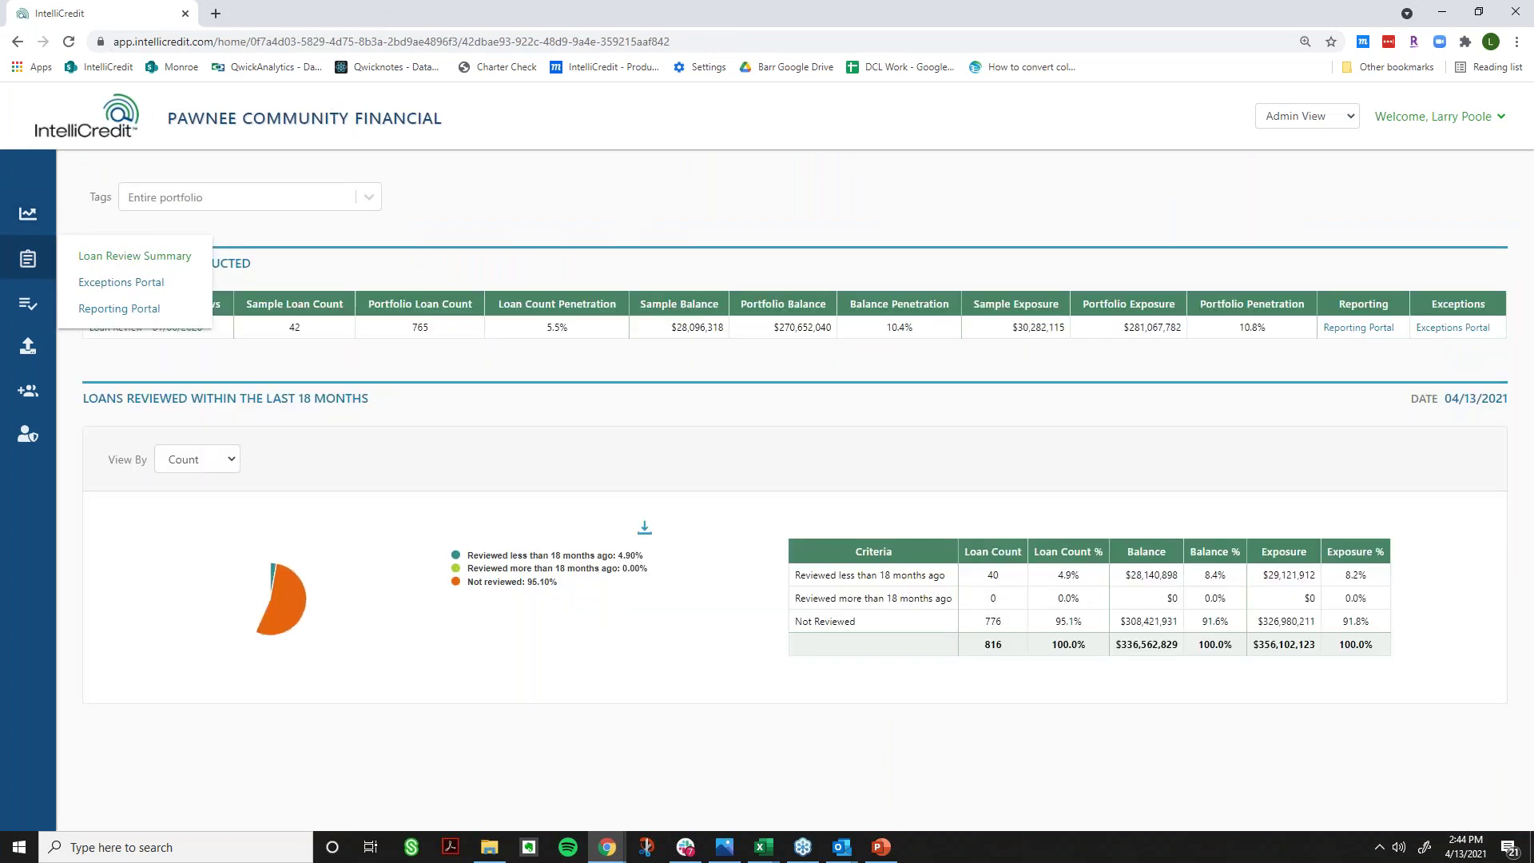
pyautogui.click(1373, 328)
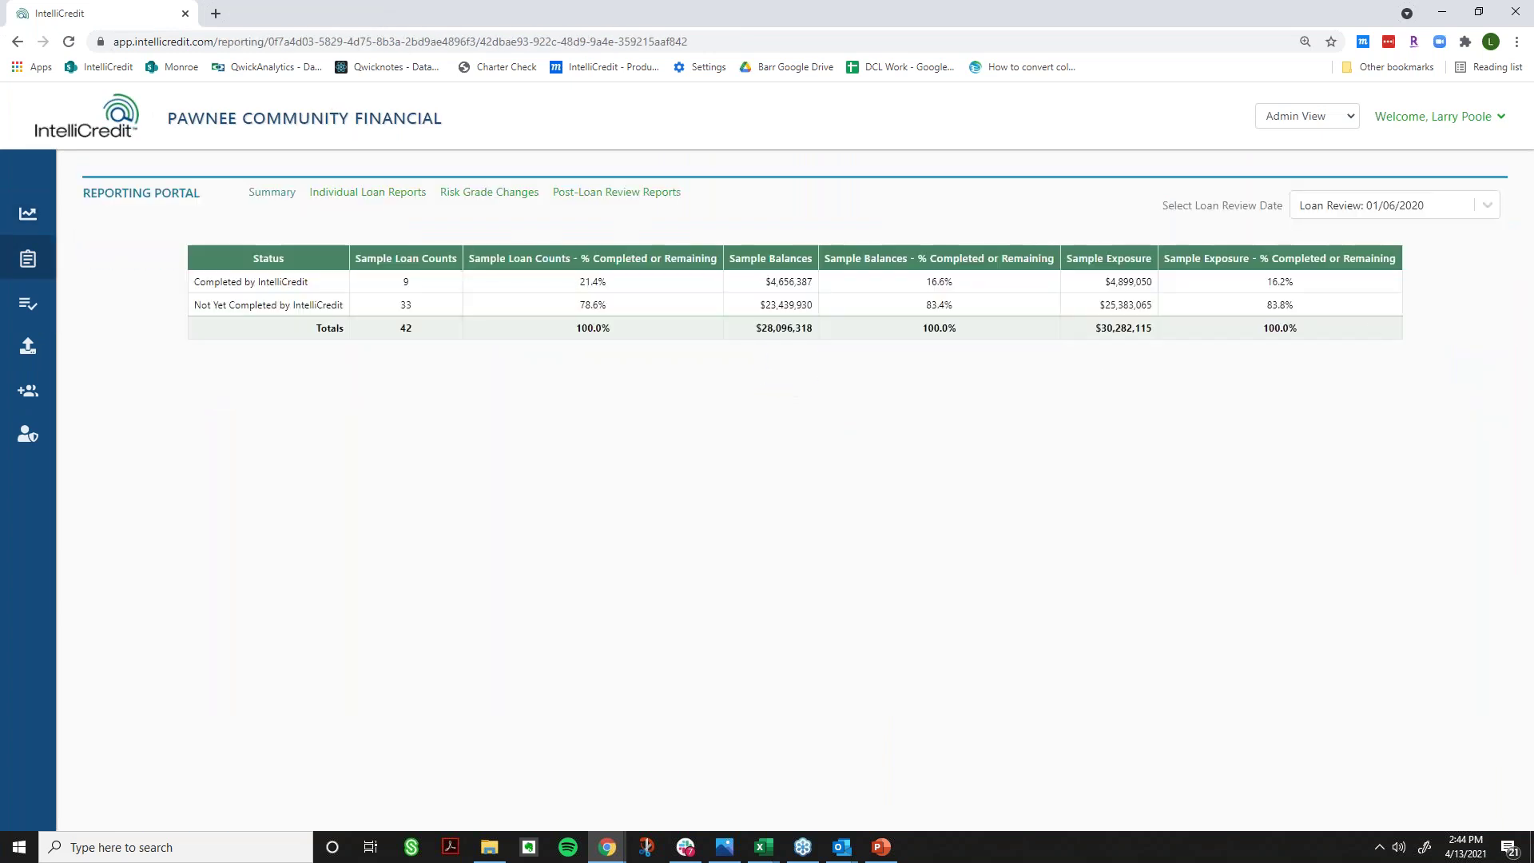
pyautogui.click(477, 199)
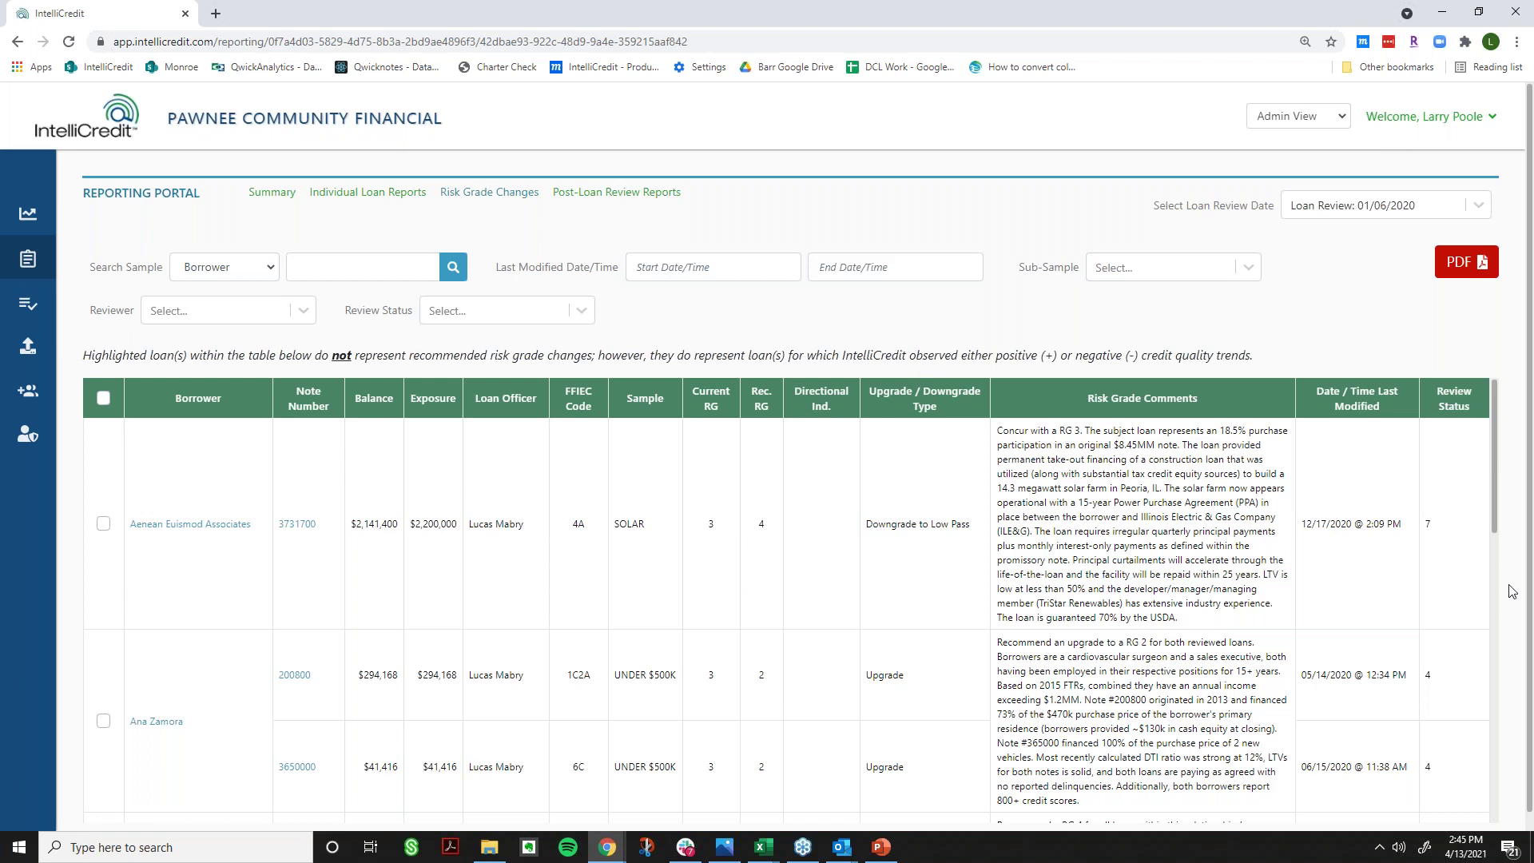
# - Scroll through the upgraded and downgraded loans, then open the Post-Loan Review Reports
pyautogui.scroll(-1, 1388, 617)
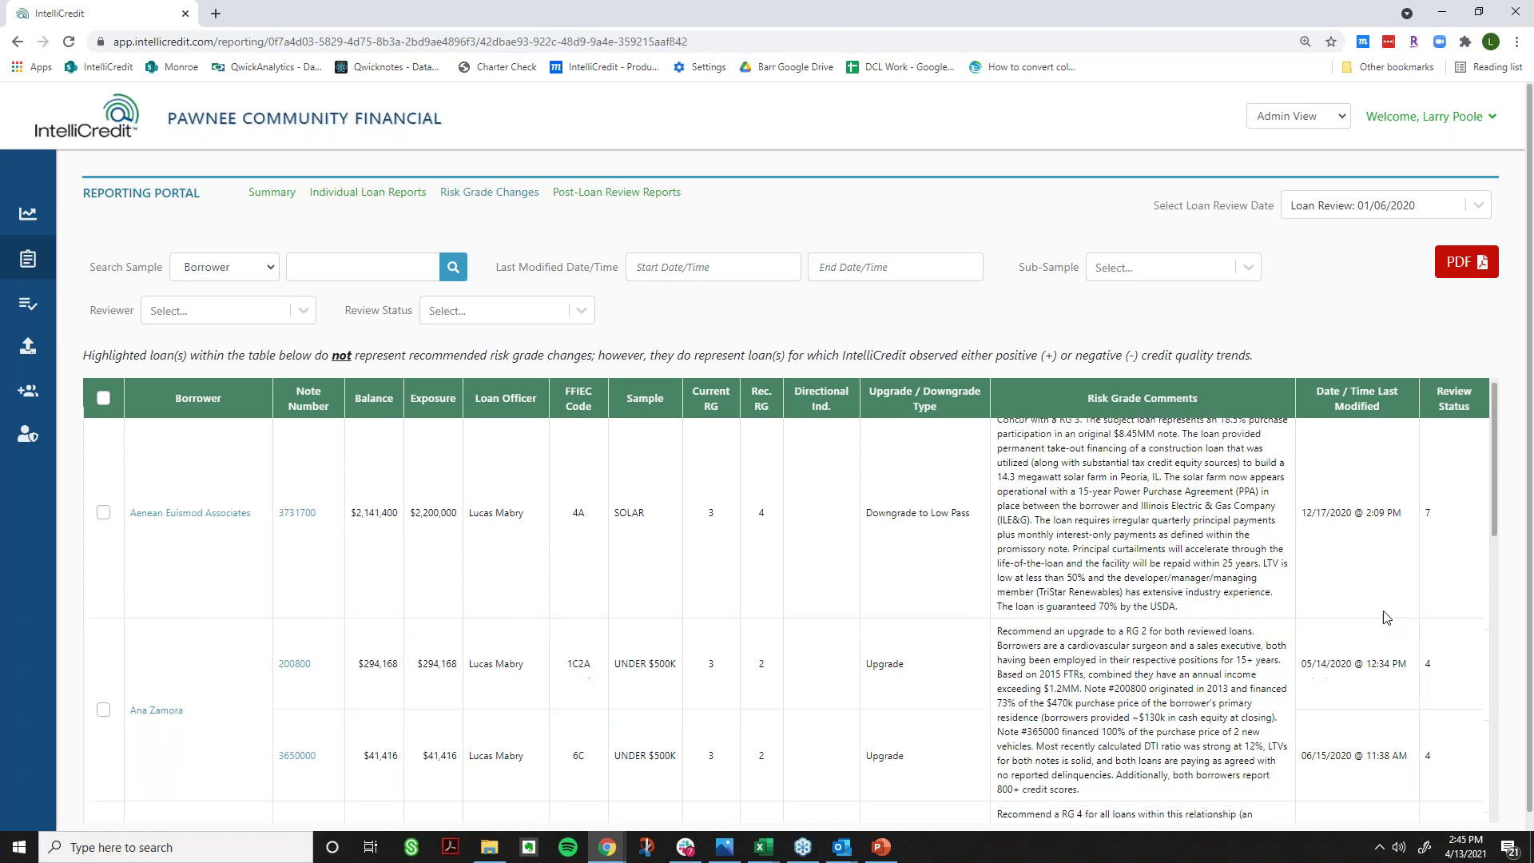
pyautogui.scroll(1, 1359, 551)
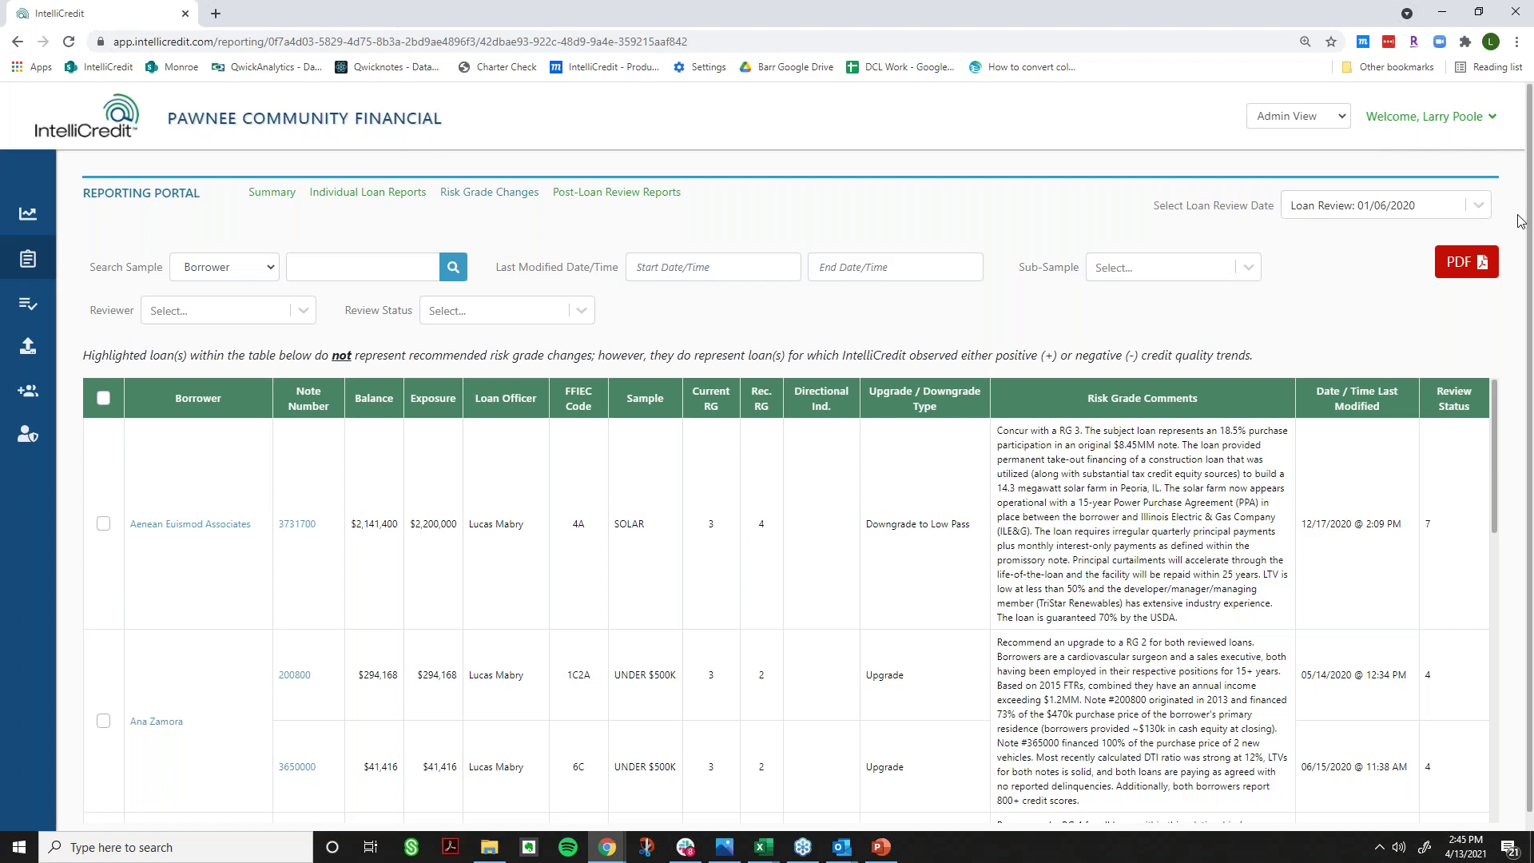
pyautogui.scroll(-1, 1529, 210)
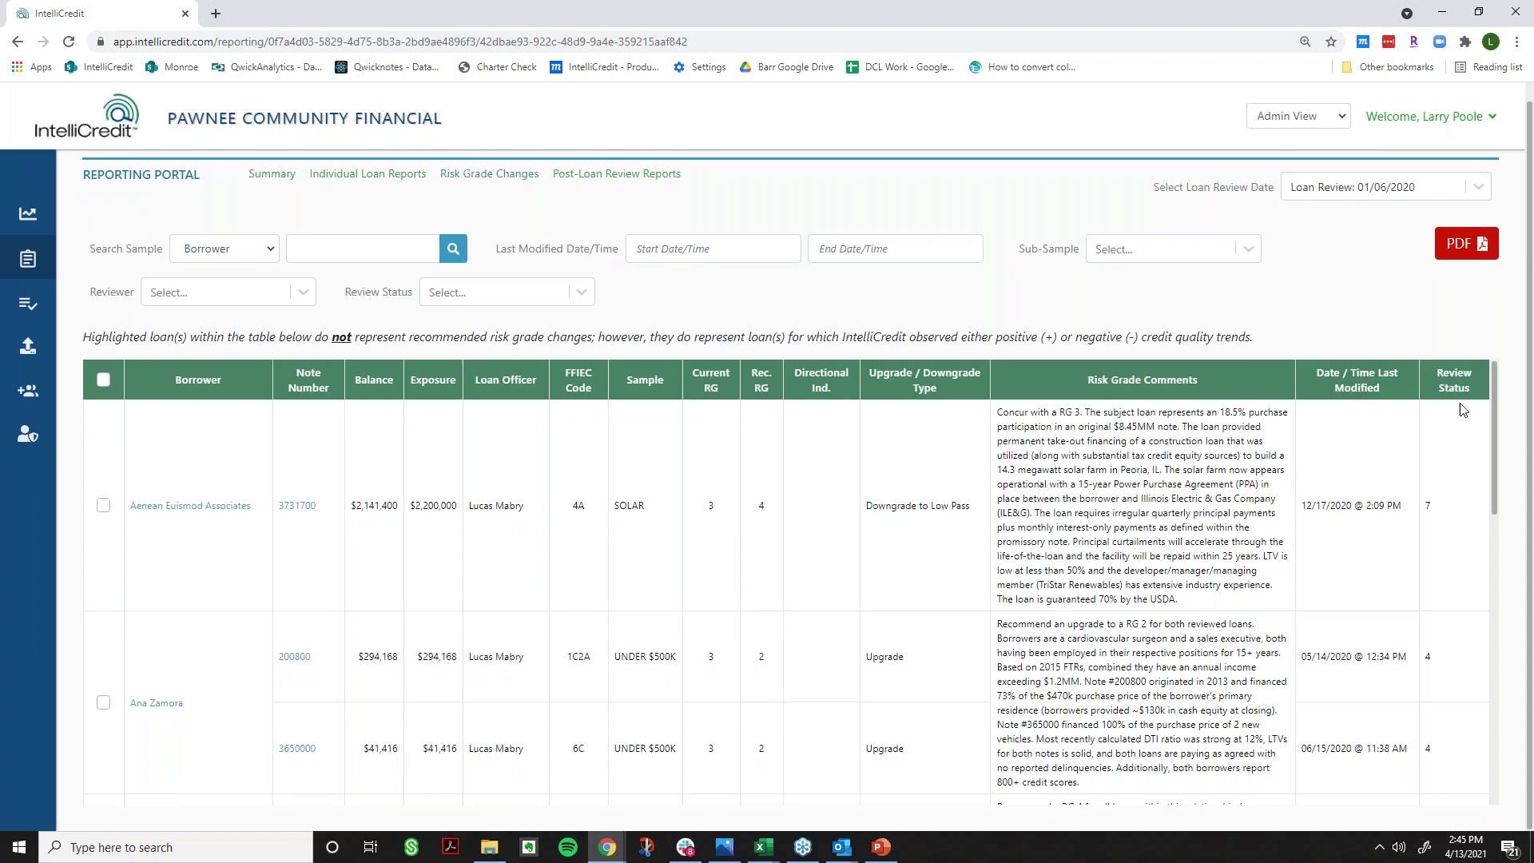
pyautogui.scroll(-3, 1118, 550)
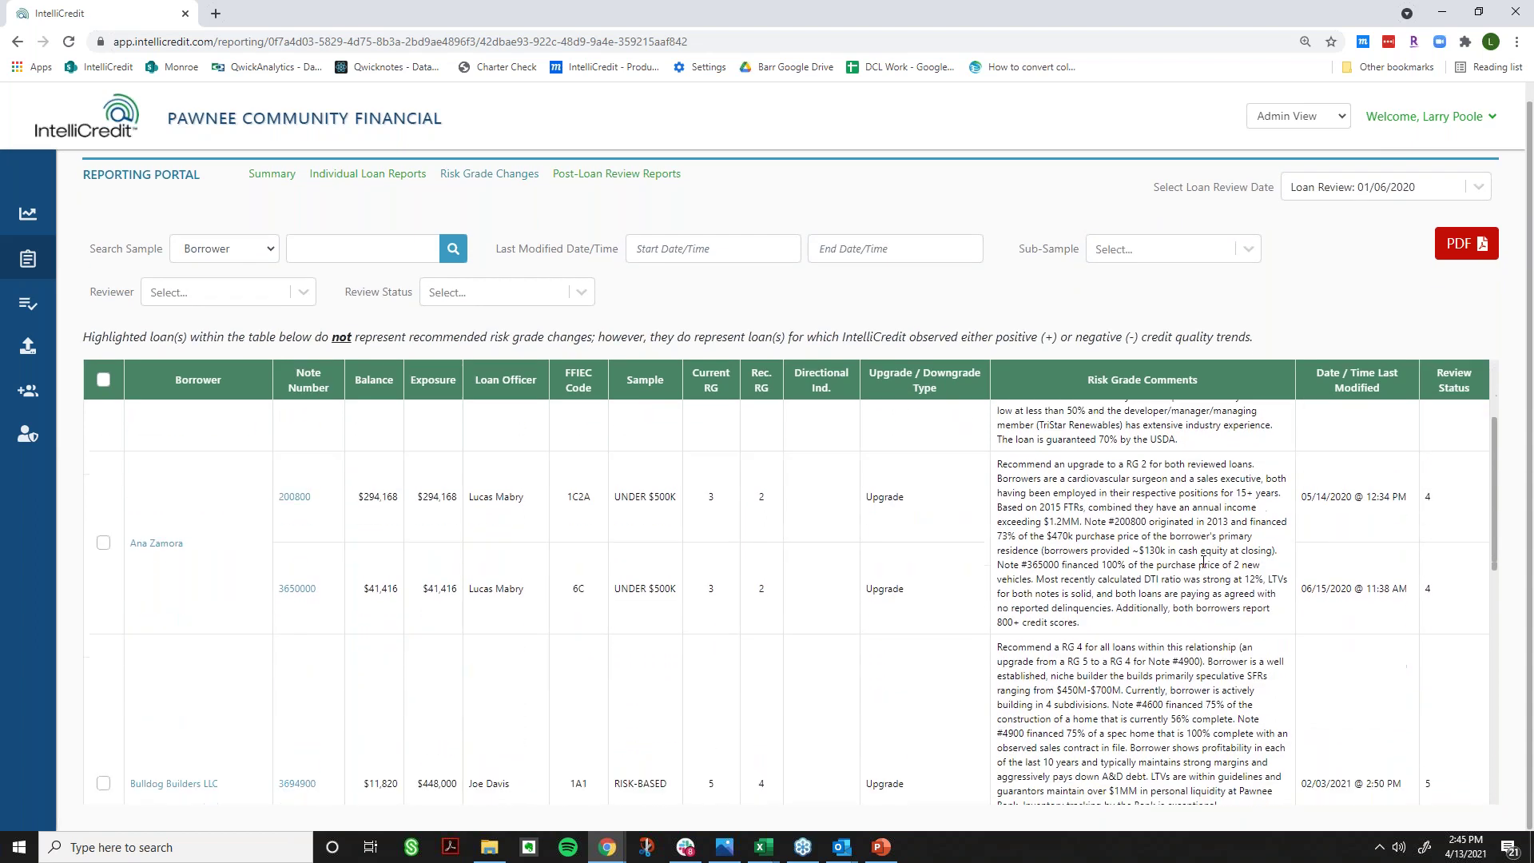
pyautogui.scroll(-3, 1204, 562)
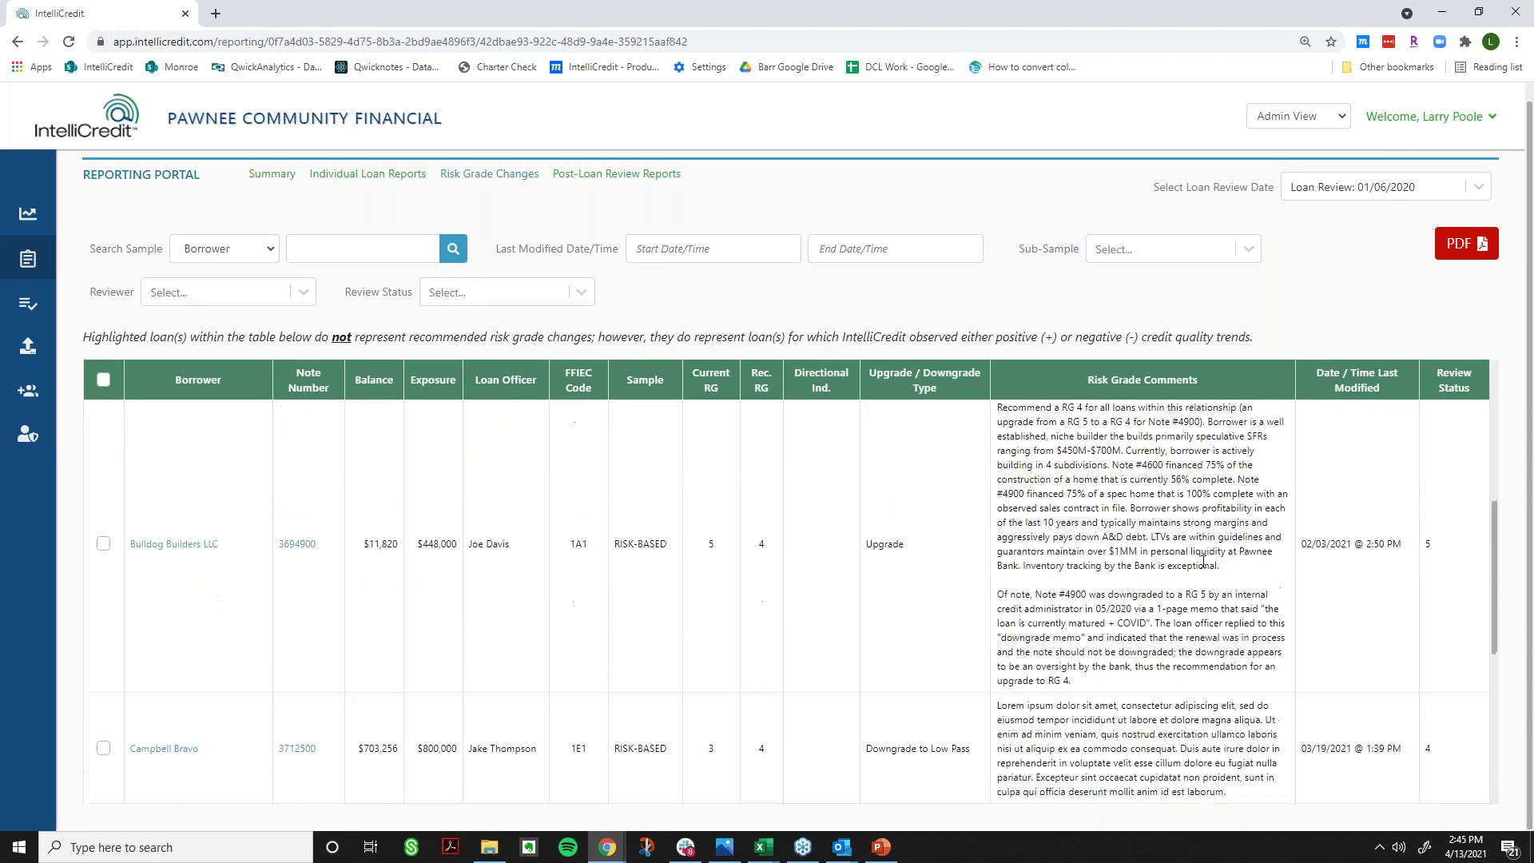
pyautogui.scroll(-2, 1204, 562)
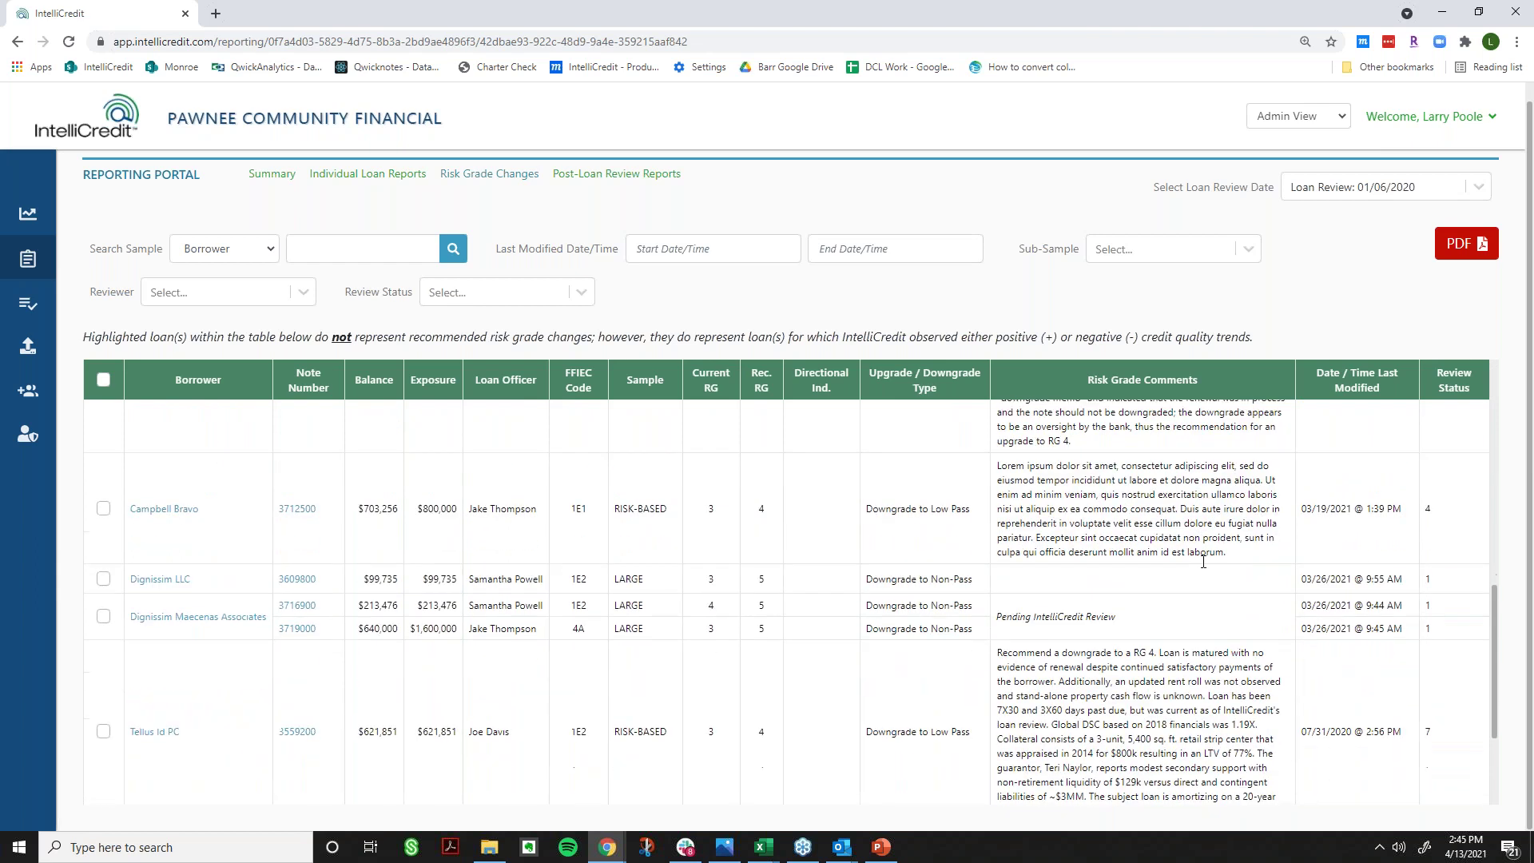
pyautogui.scroll(10, 1204, 562)
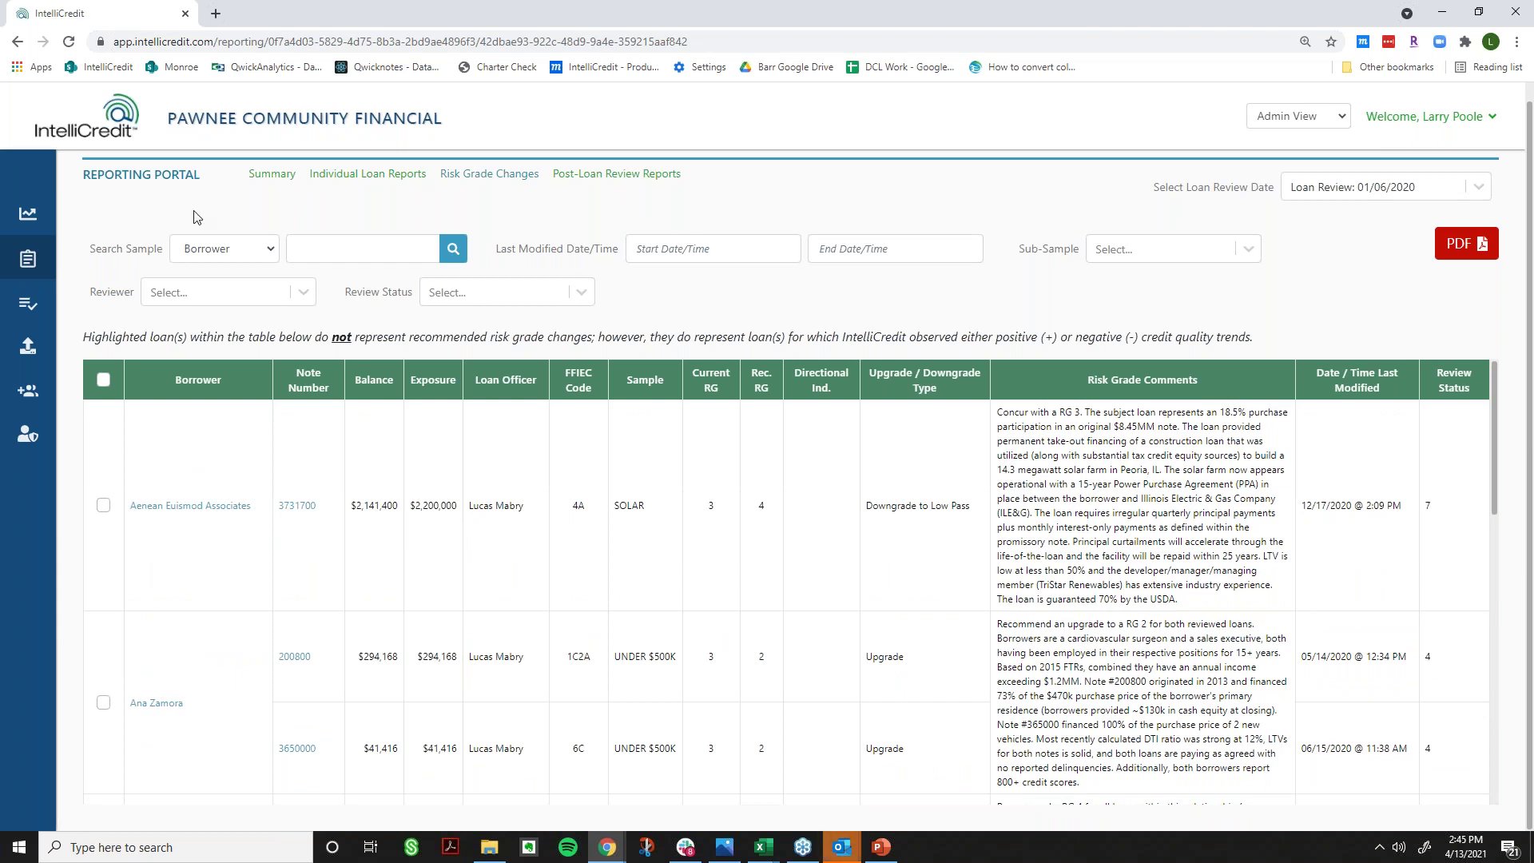
pyautogui.click(623, 175)
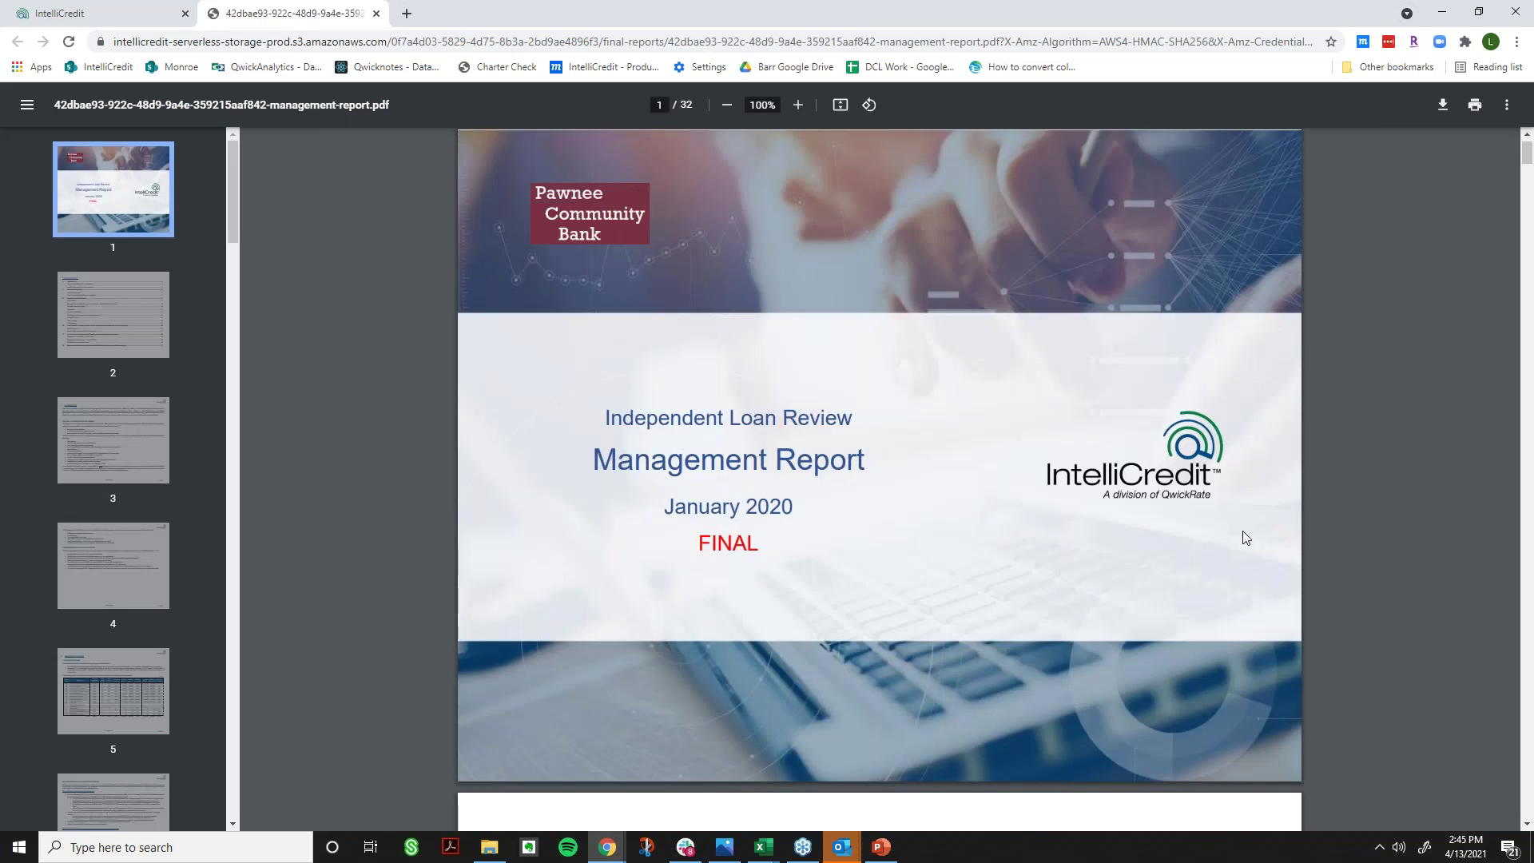
# - Scroll the 32-page management report from page 5 to the page 14 downgrade commentary
pyautogui.scroll(-8, 1243, 536)
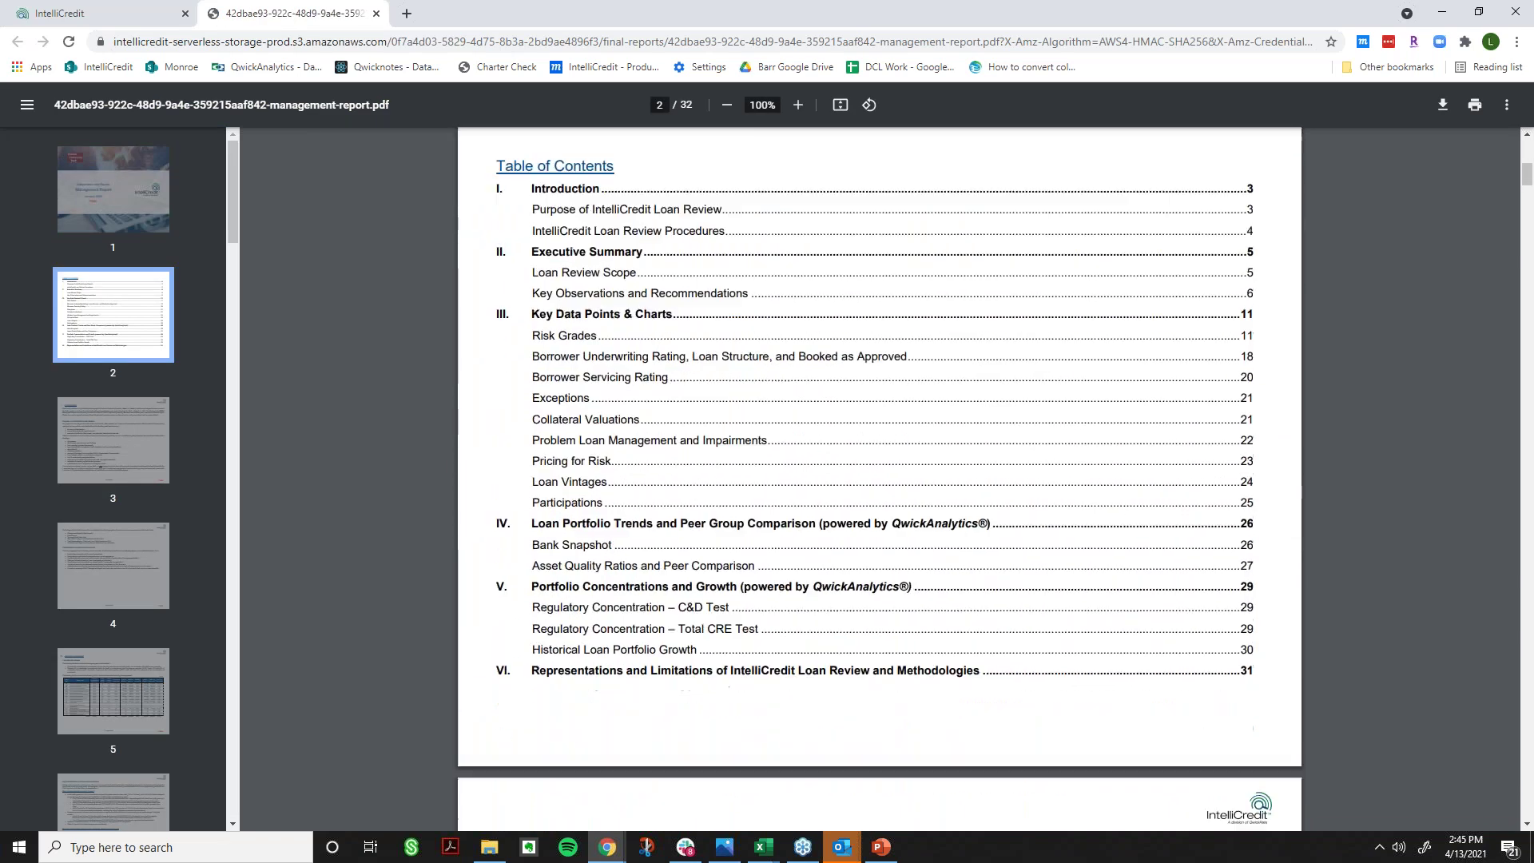
pyautogui.scroll(-5, 1243, 537)
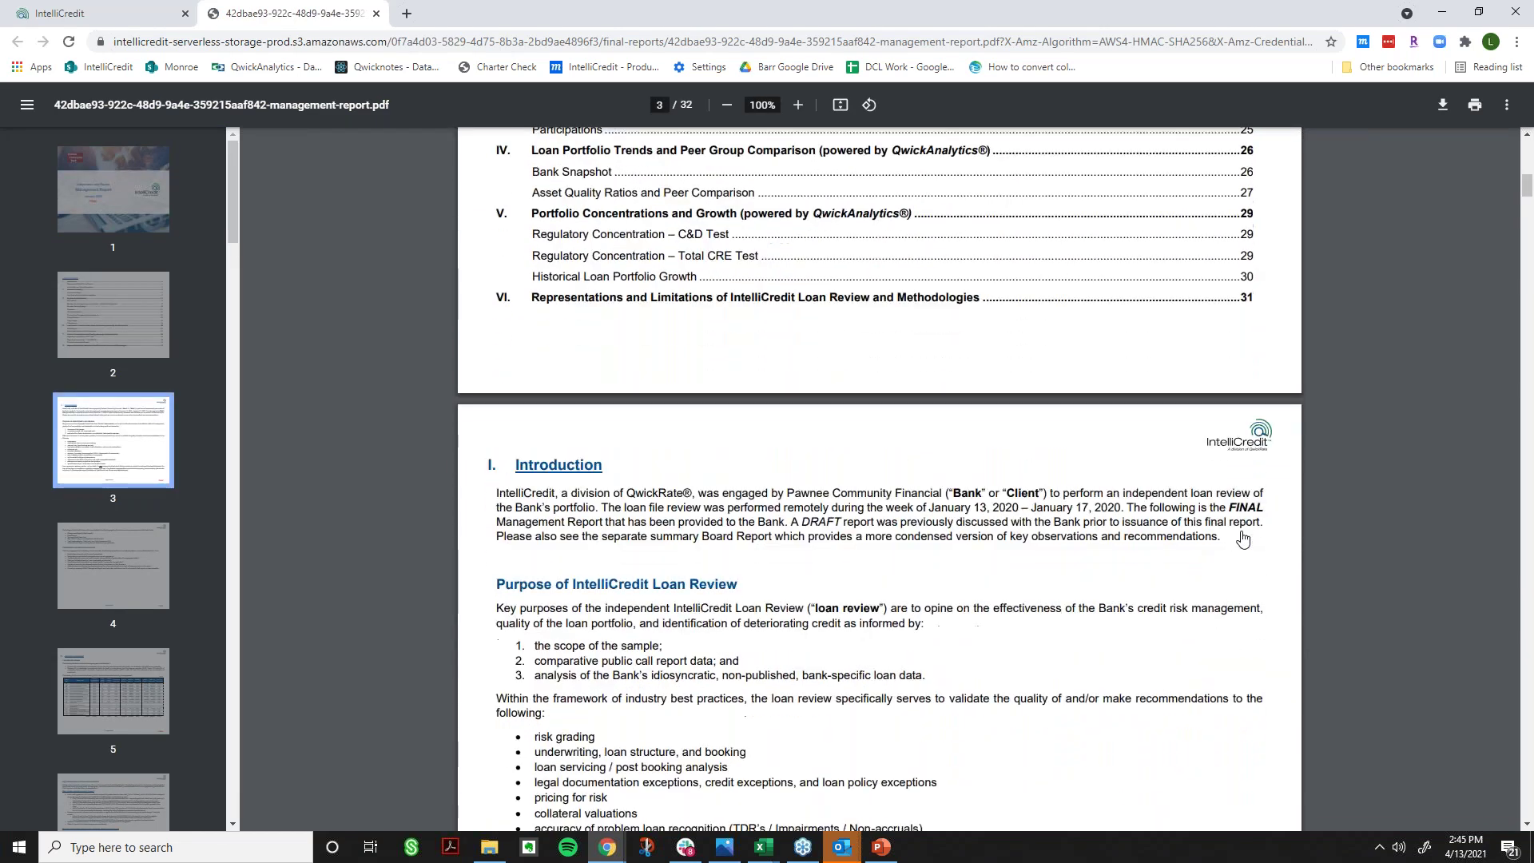
pyautogui.scroll(-5, 1243, 537)
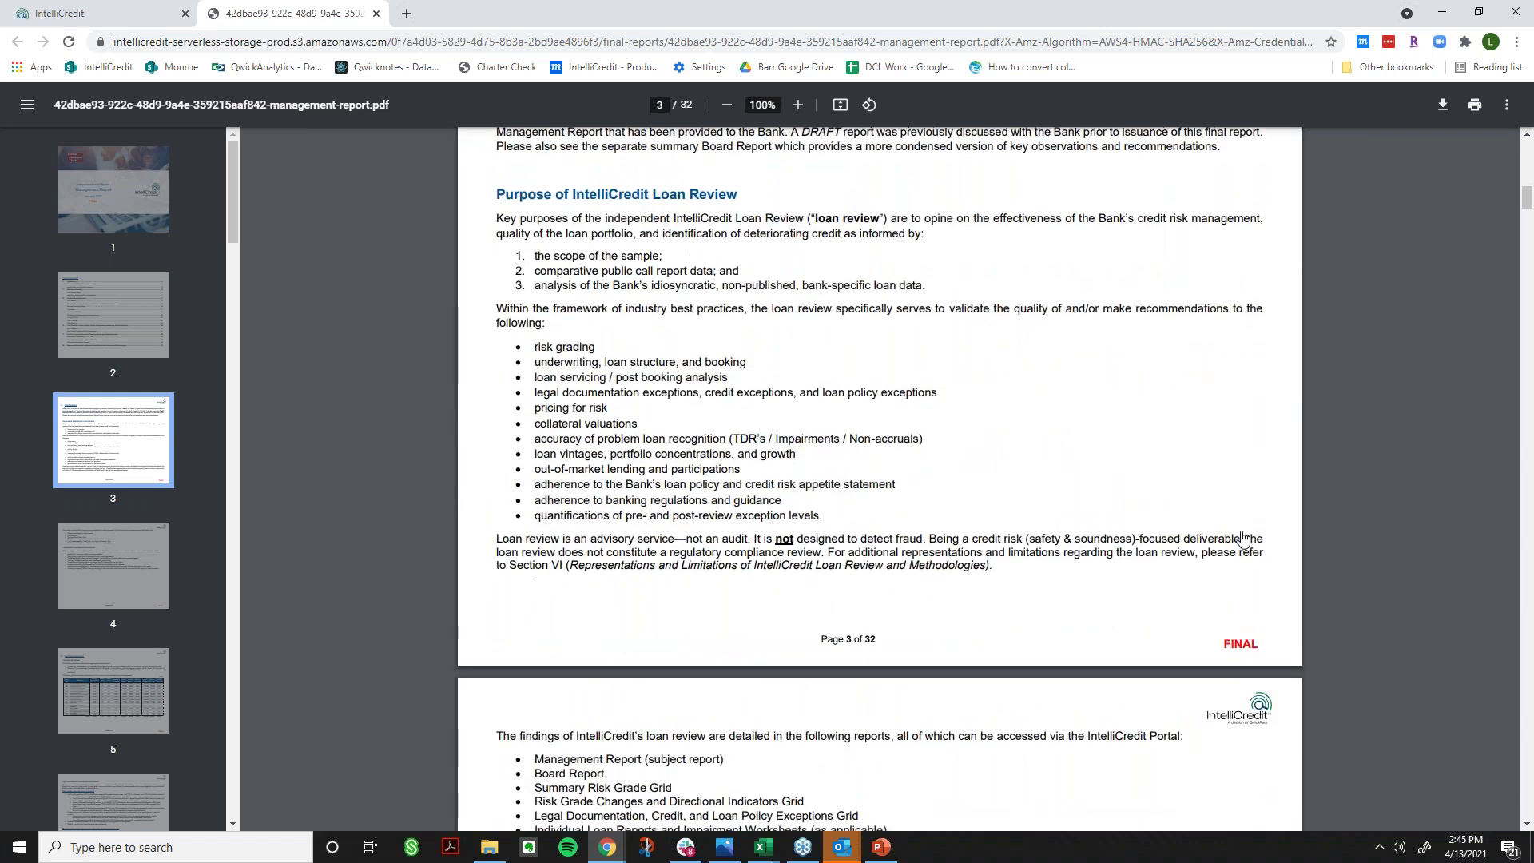
pyautogui.scroll(-5, 1244, 537)
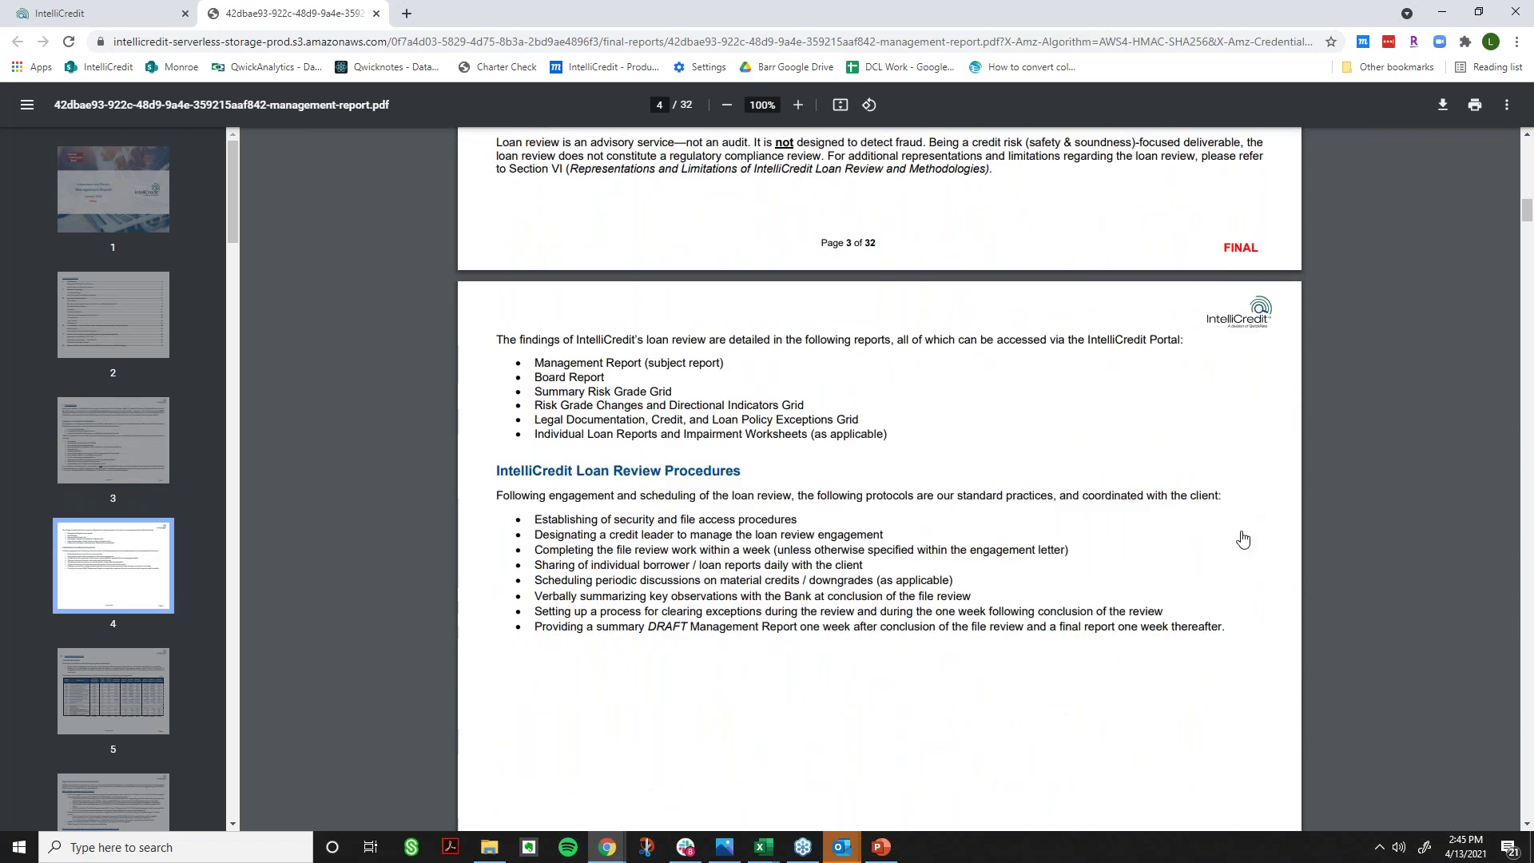
pyautogui.scroll(-13, 1243, 537)
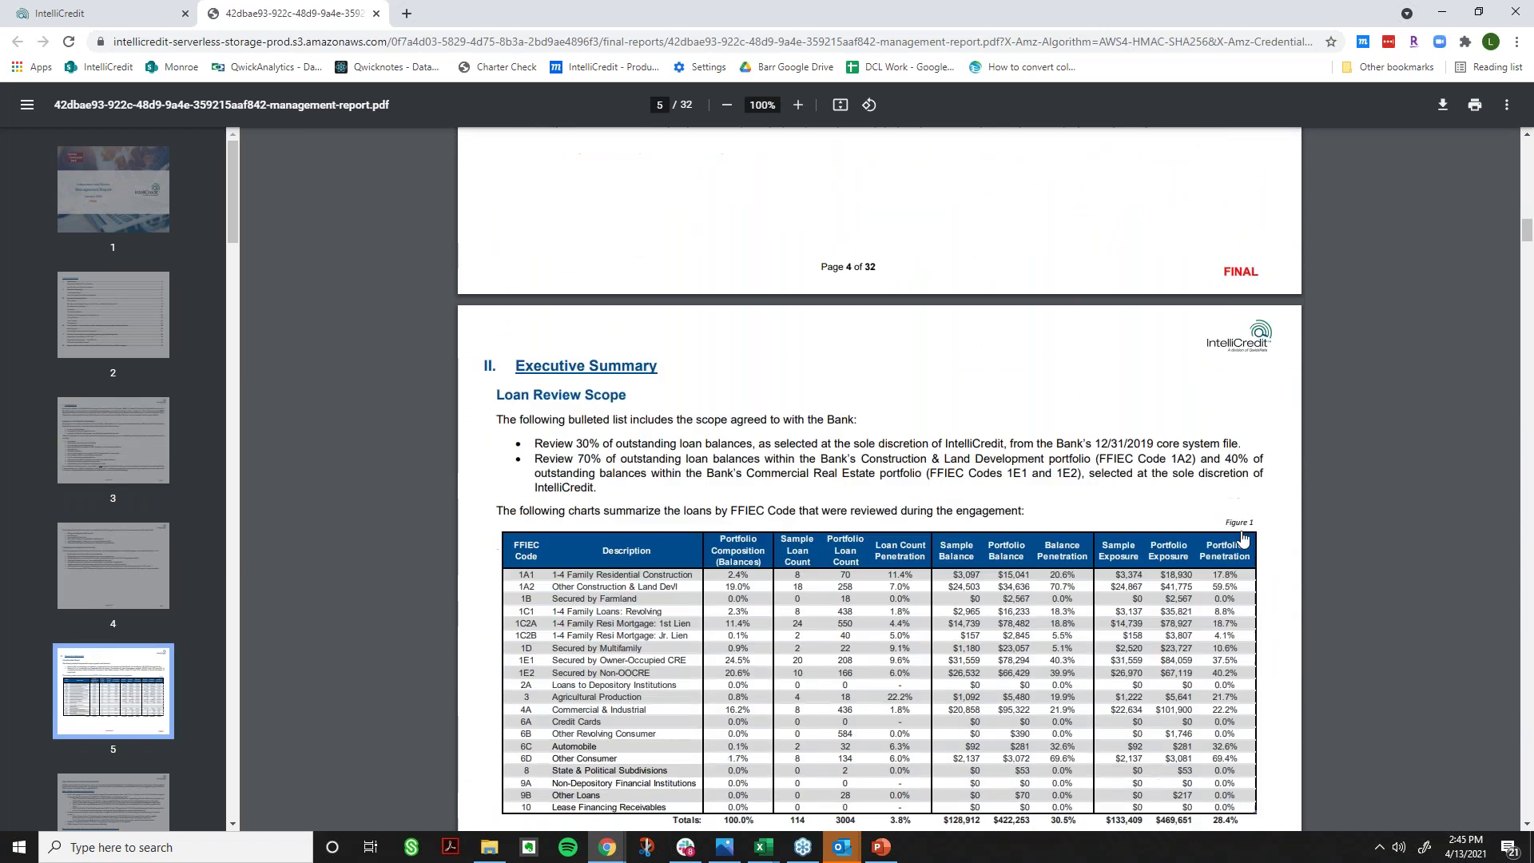
pyautogui.scroll(-5, 1243, 537)
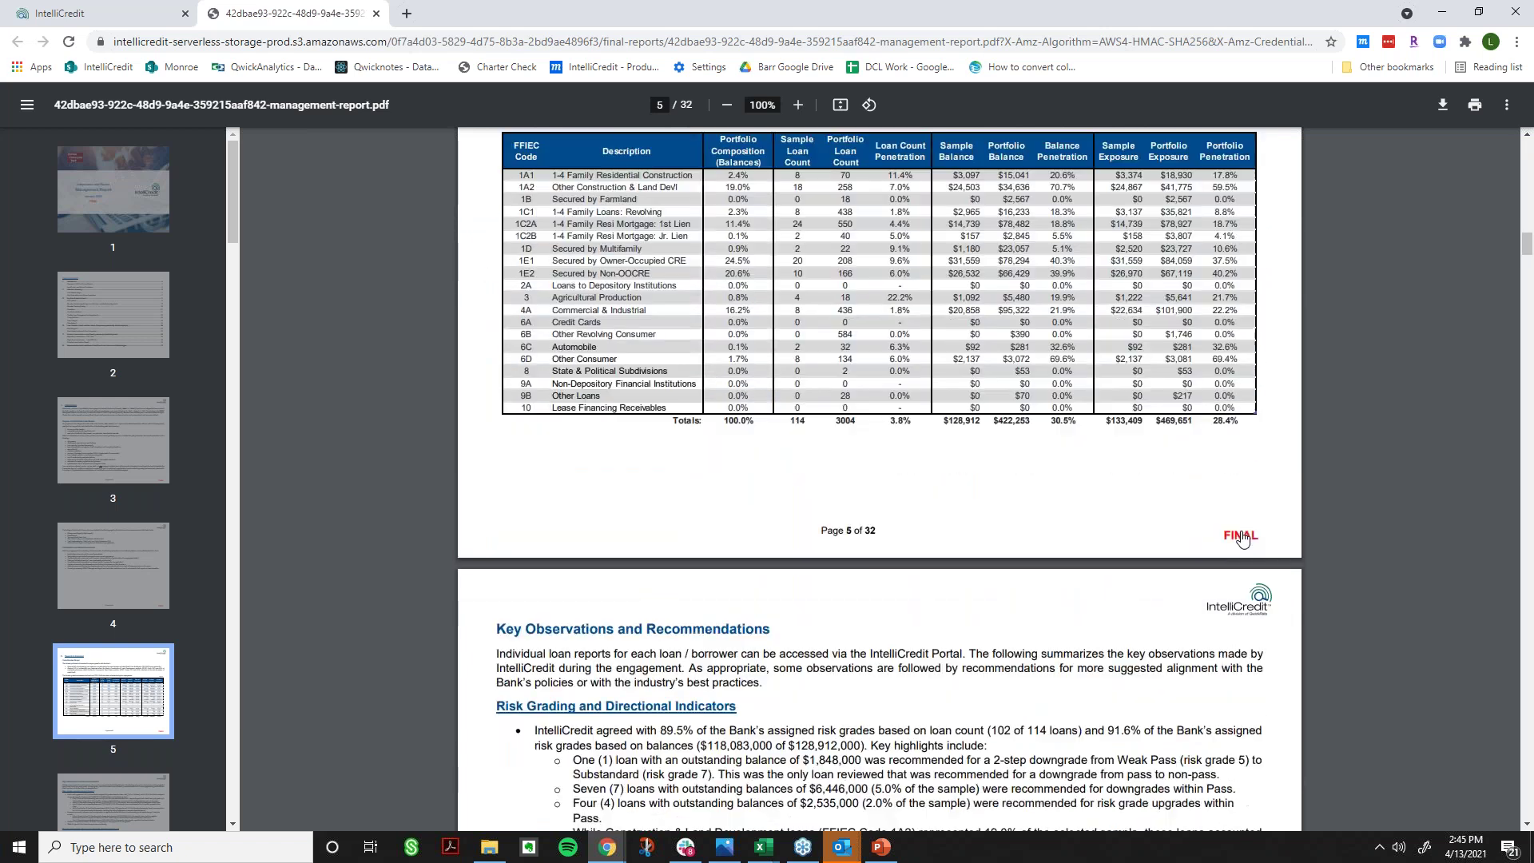
pyautogui.scroll(-5, 1243, 537)
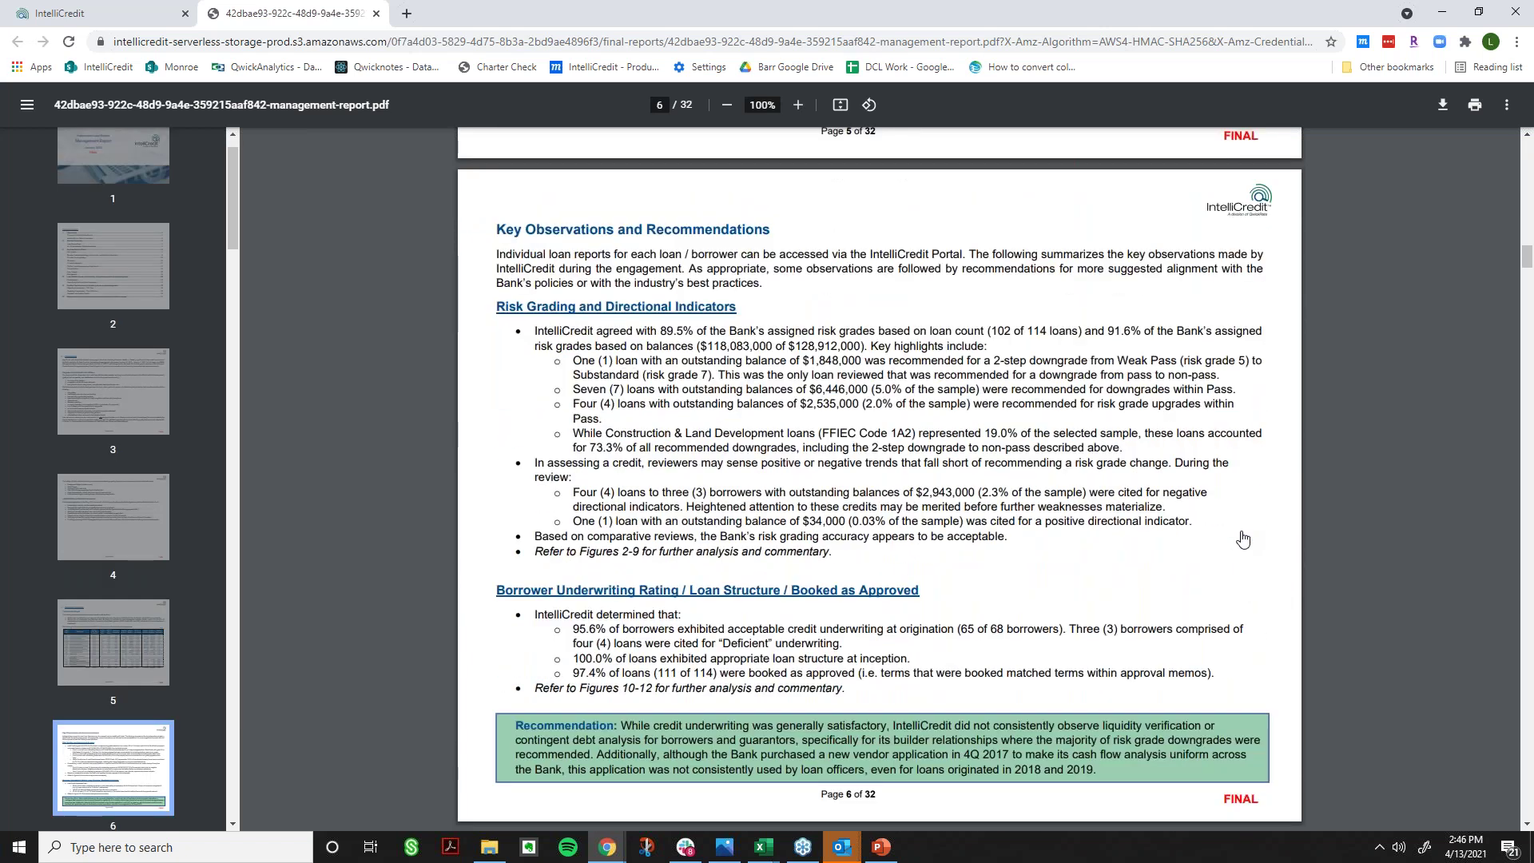
pyautogui.scroll(-1, 1243, 537)
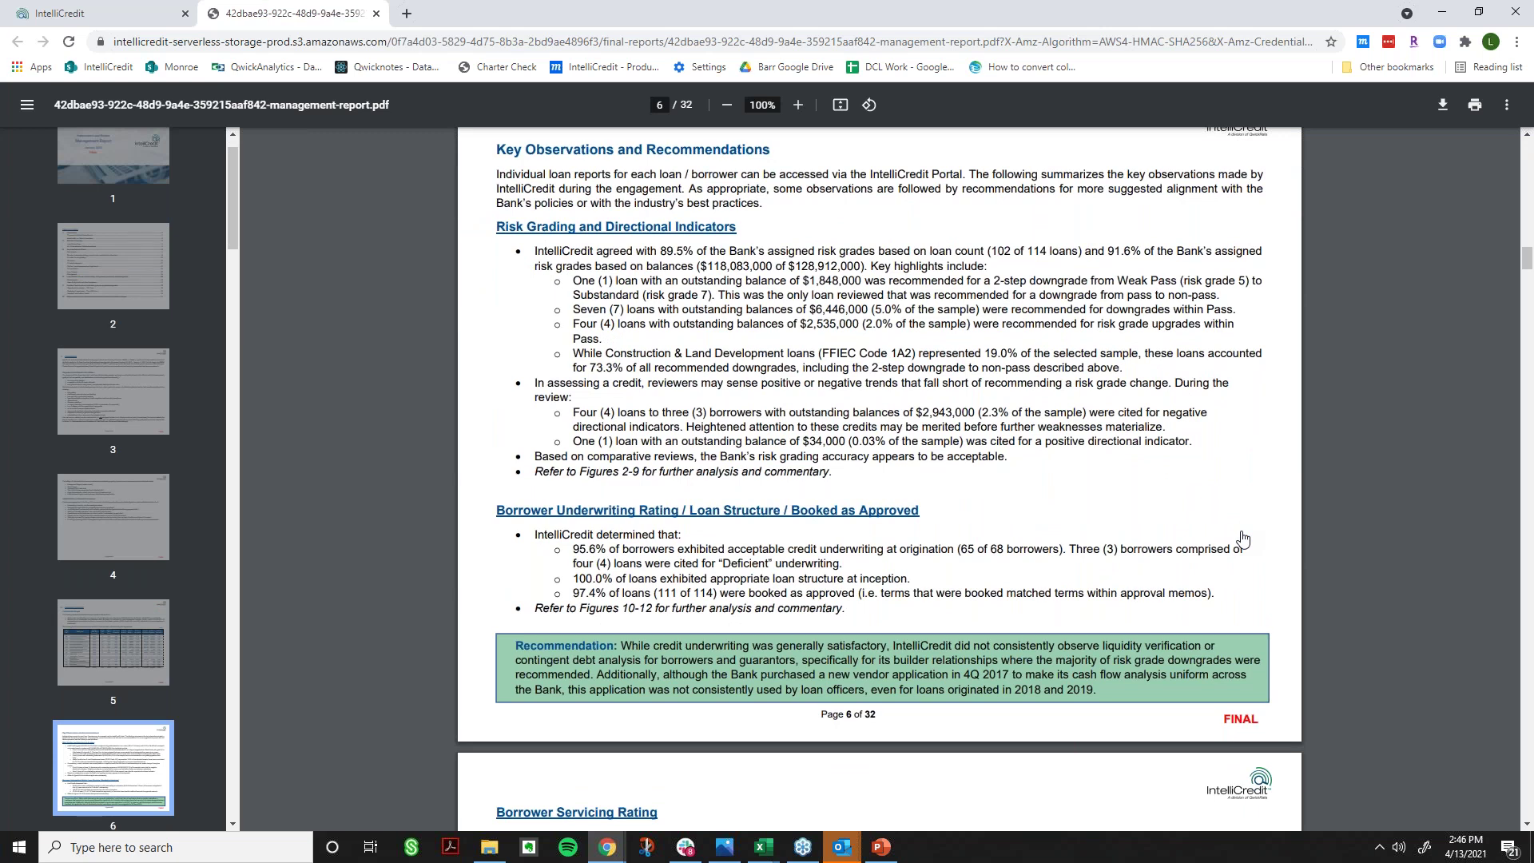
pyautogui.scroll(-8, 1243, 537)
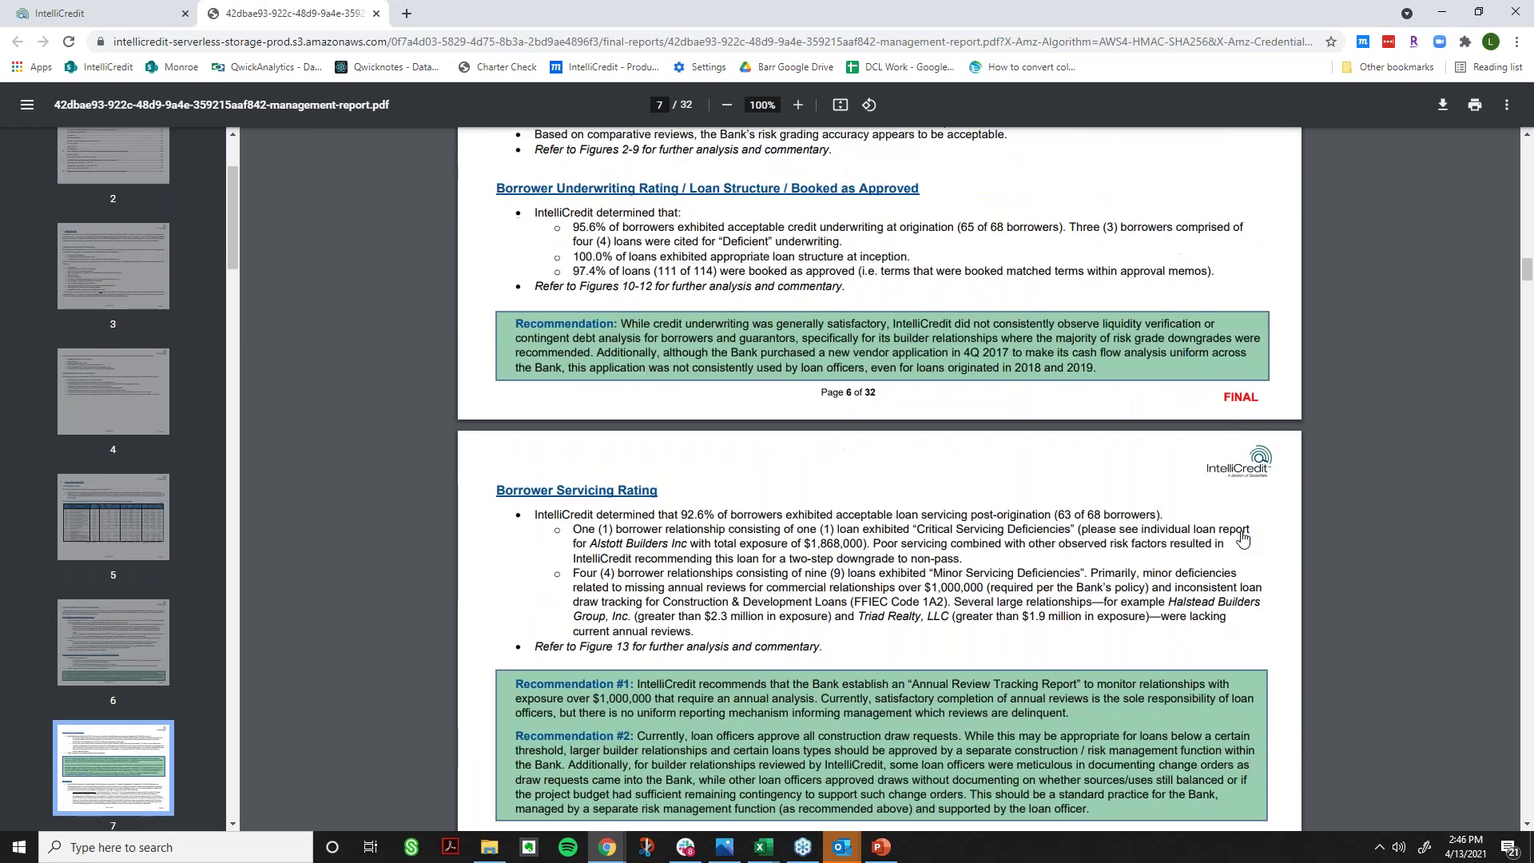
pyautogui.scroll(-13, 1243, 537)
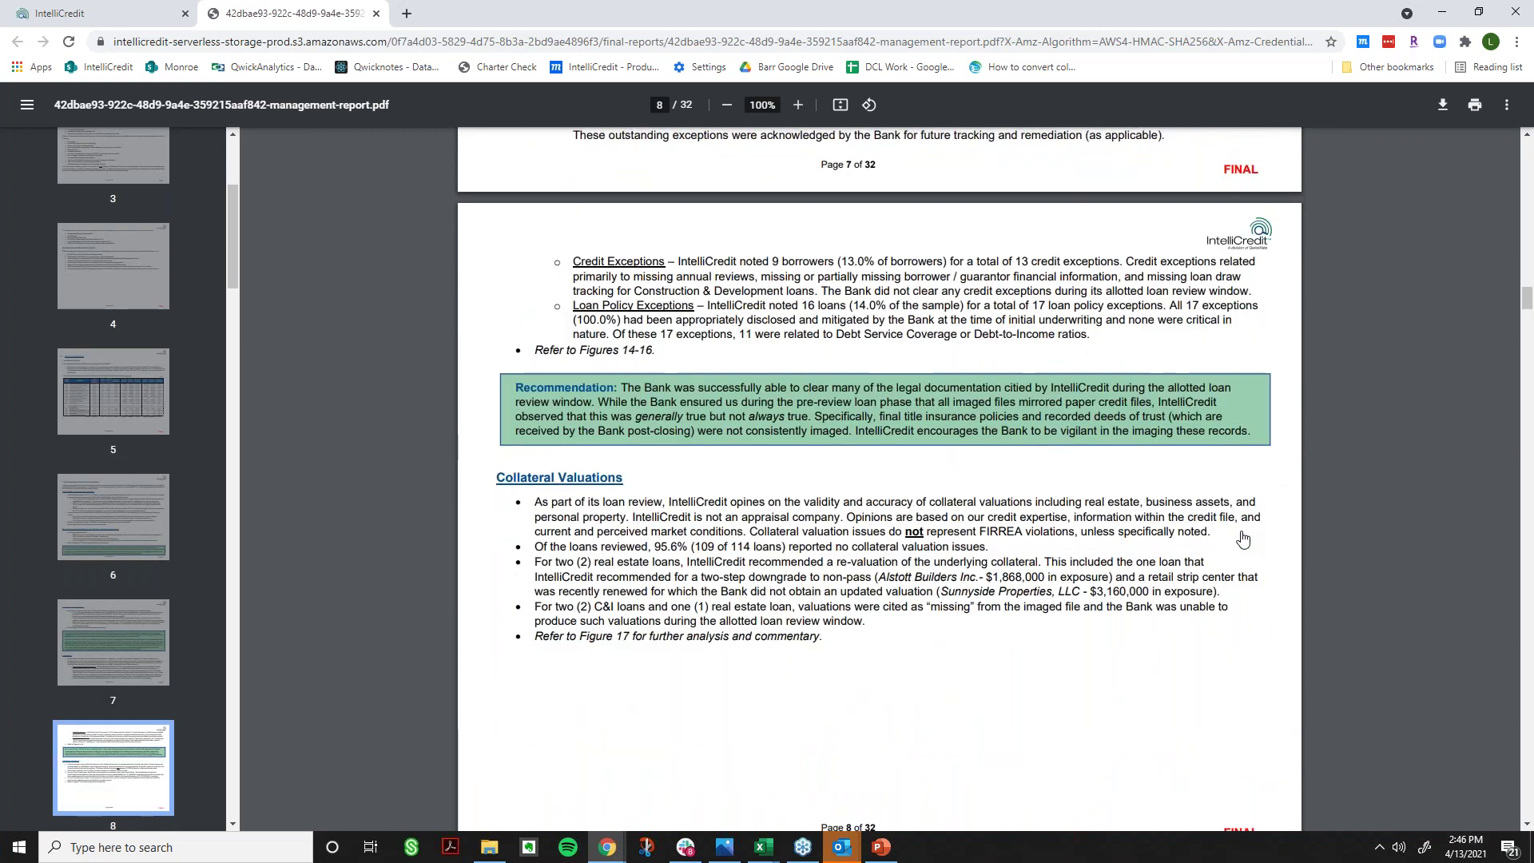
pyautogui.scroll(-11, 1243, 537)
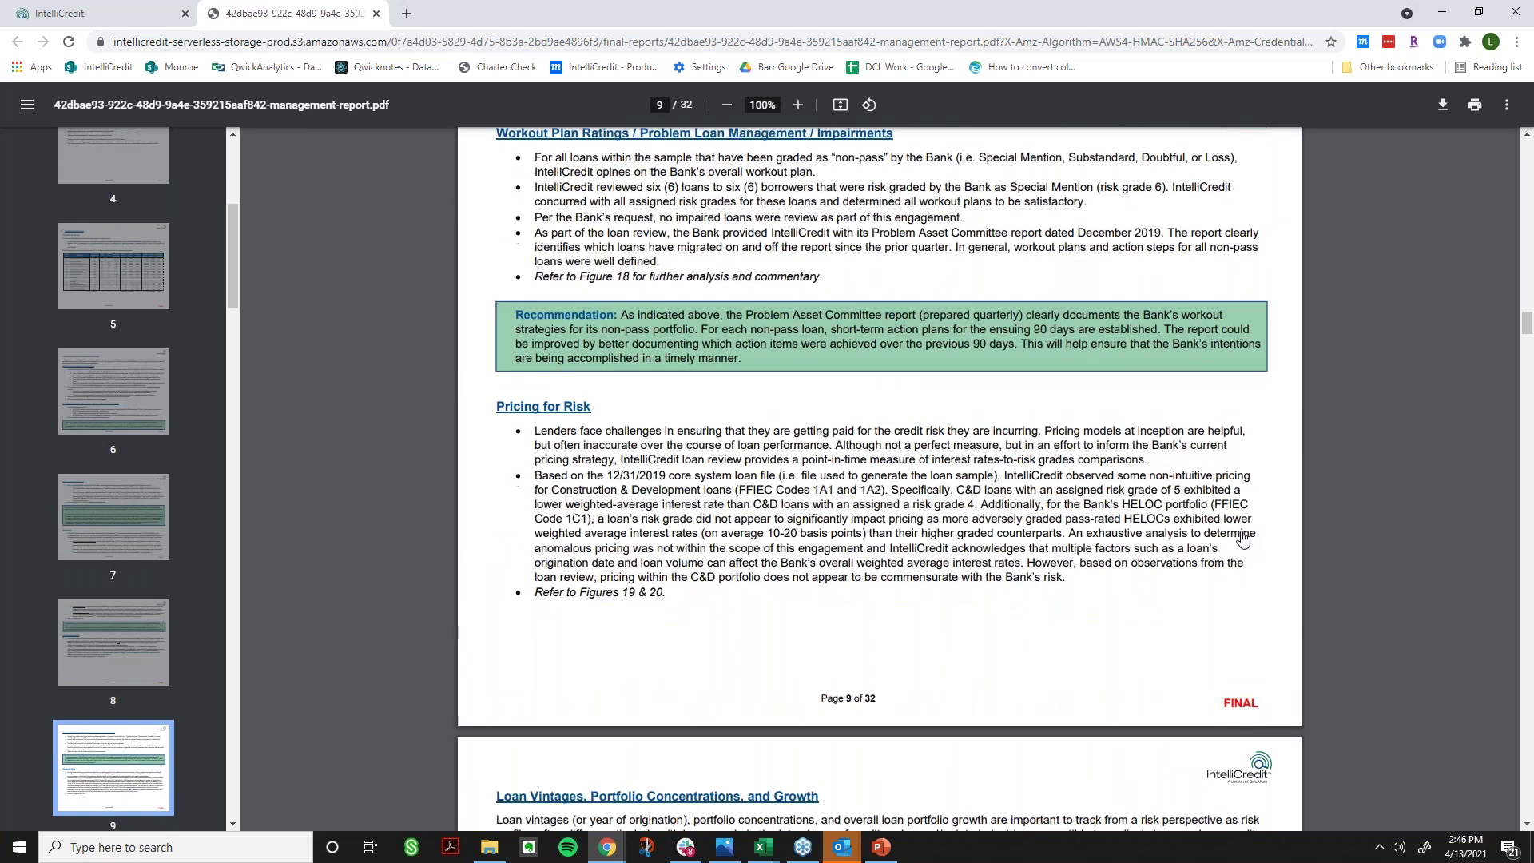
pyautogui.scroll(-8, 1243, 537)
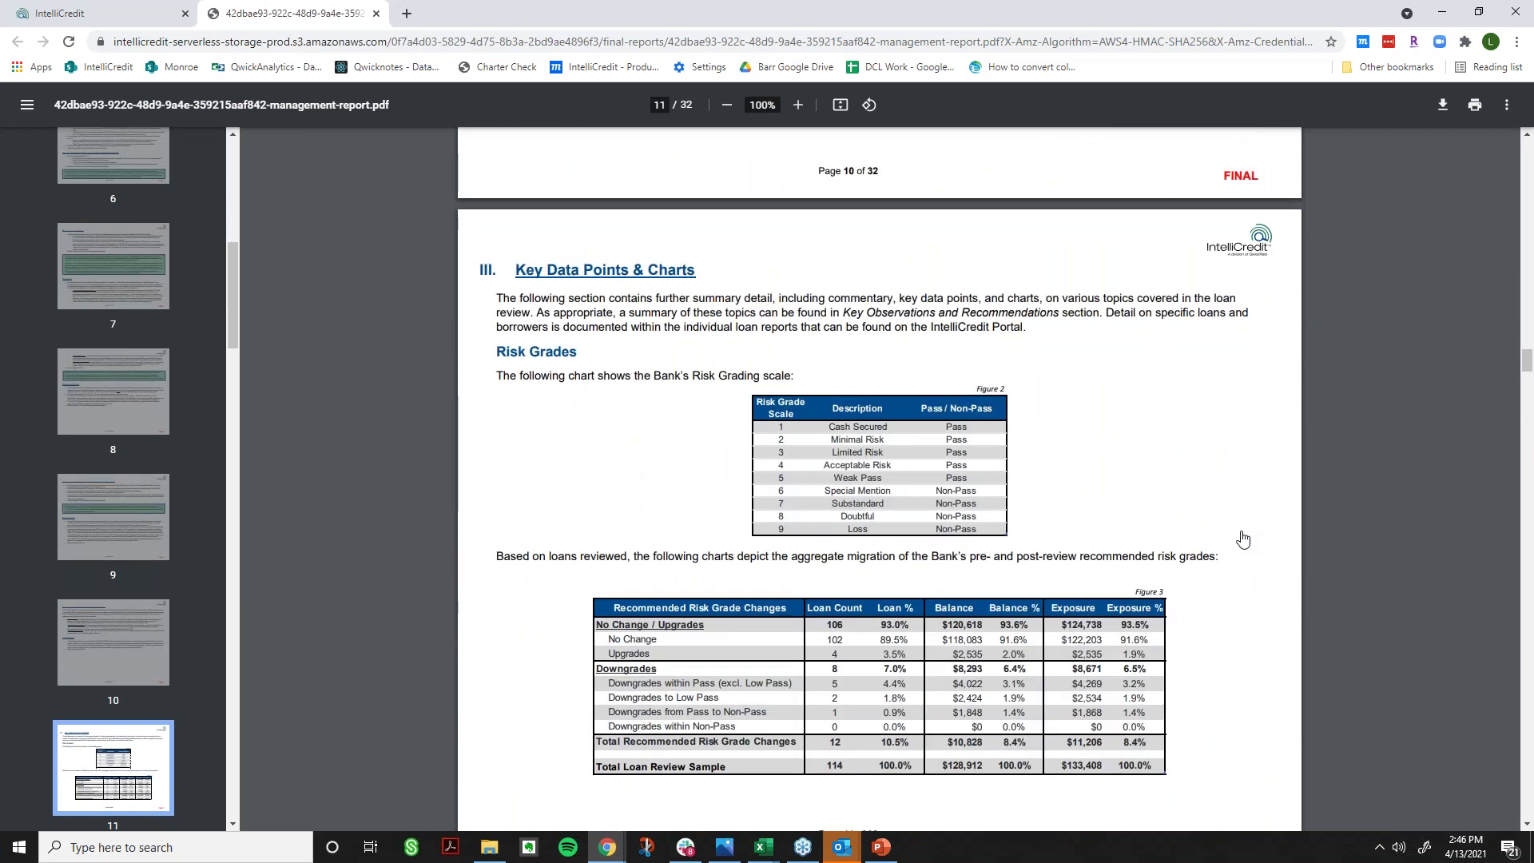
pyautogui.scroll(-1, 1243, 540)
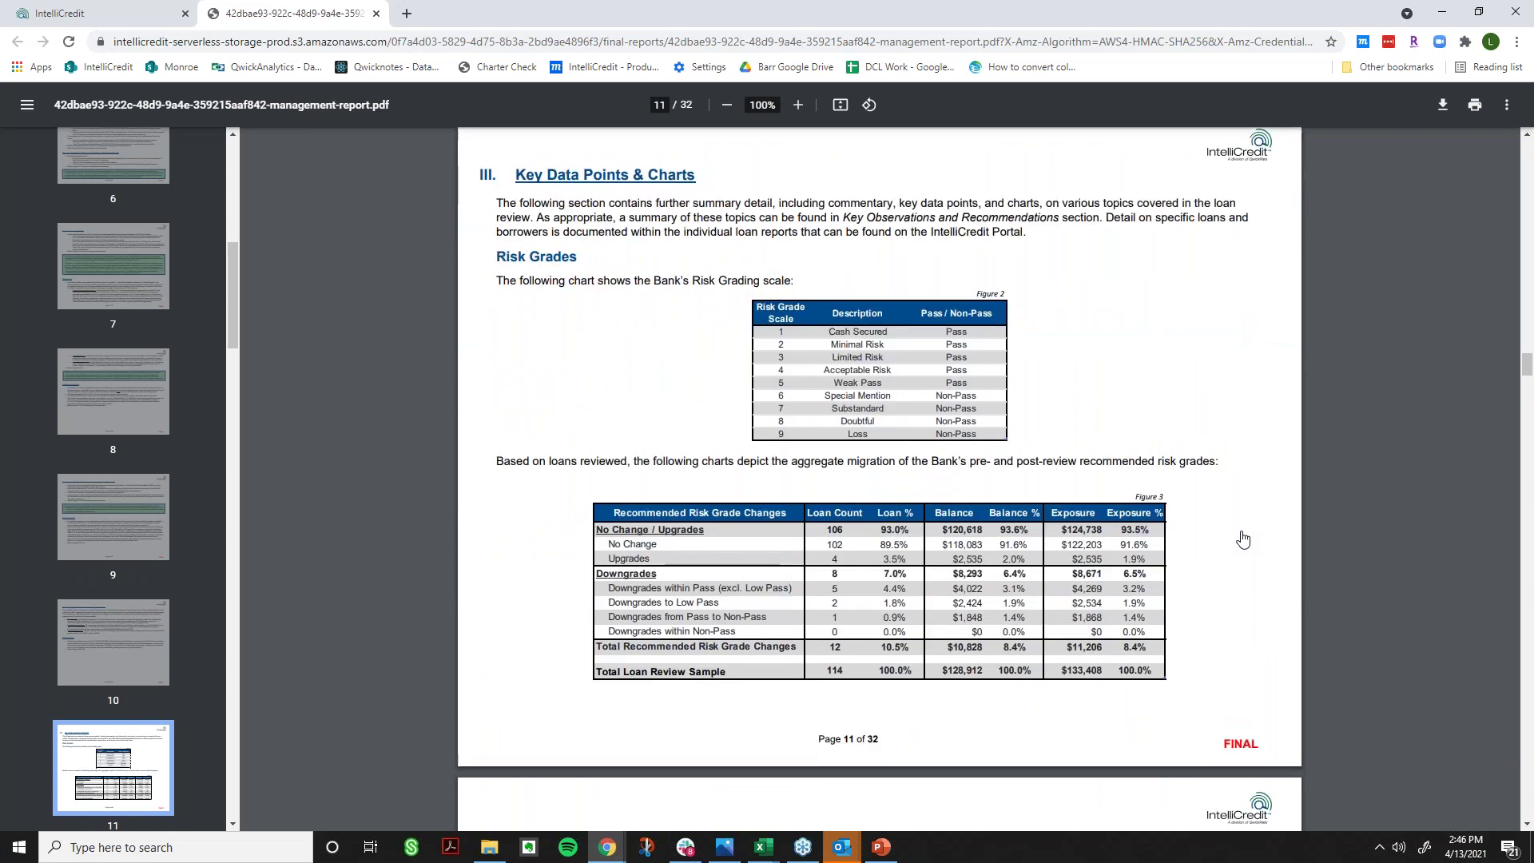
pyautogui.scroll(-7, 1244, 540)
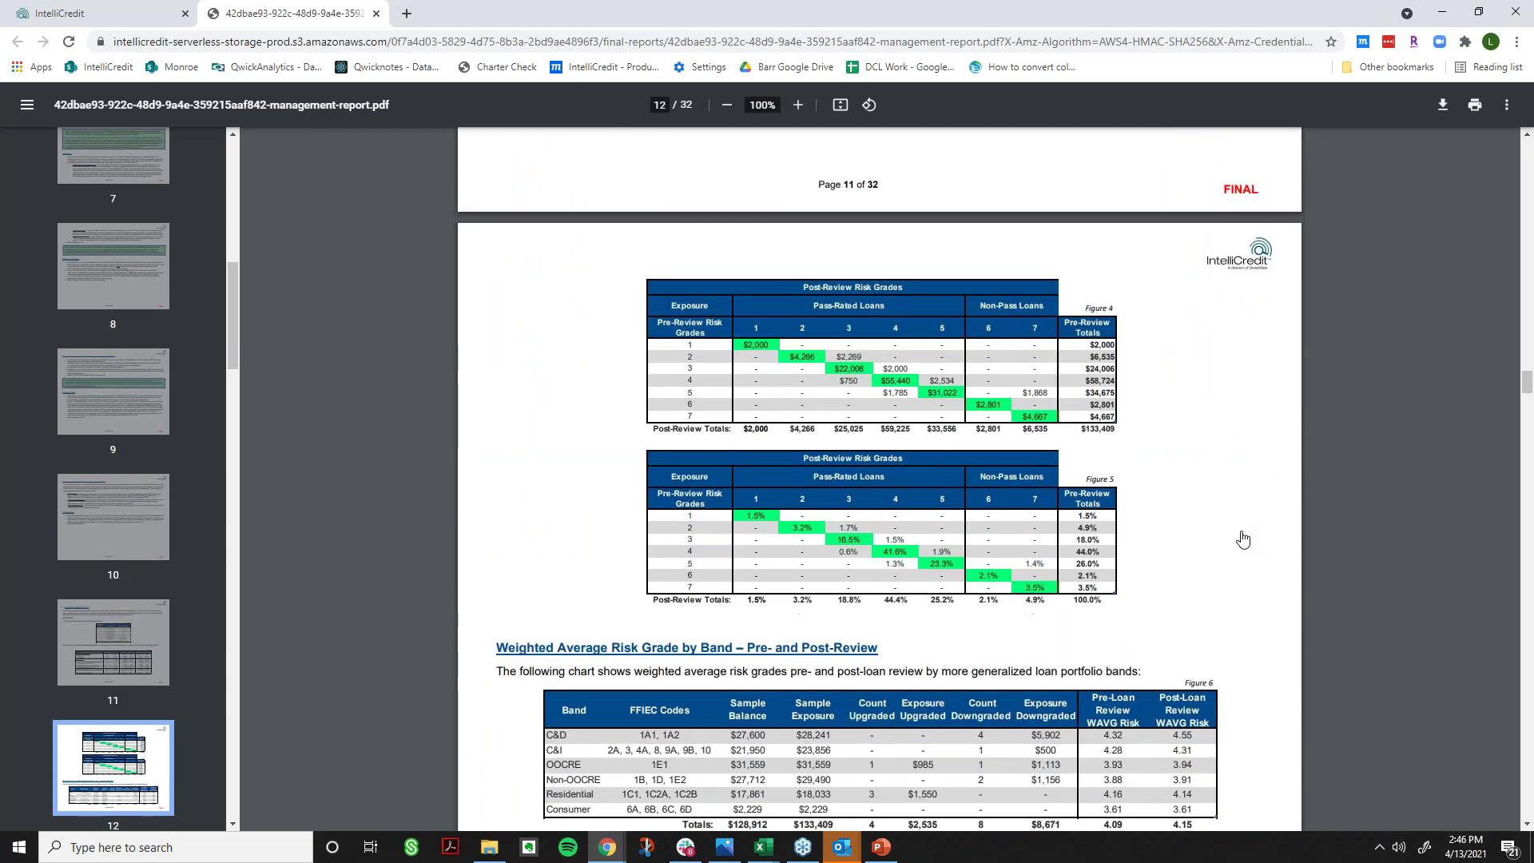
pyautogui.scroll(-8, 1243, 540)
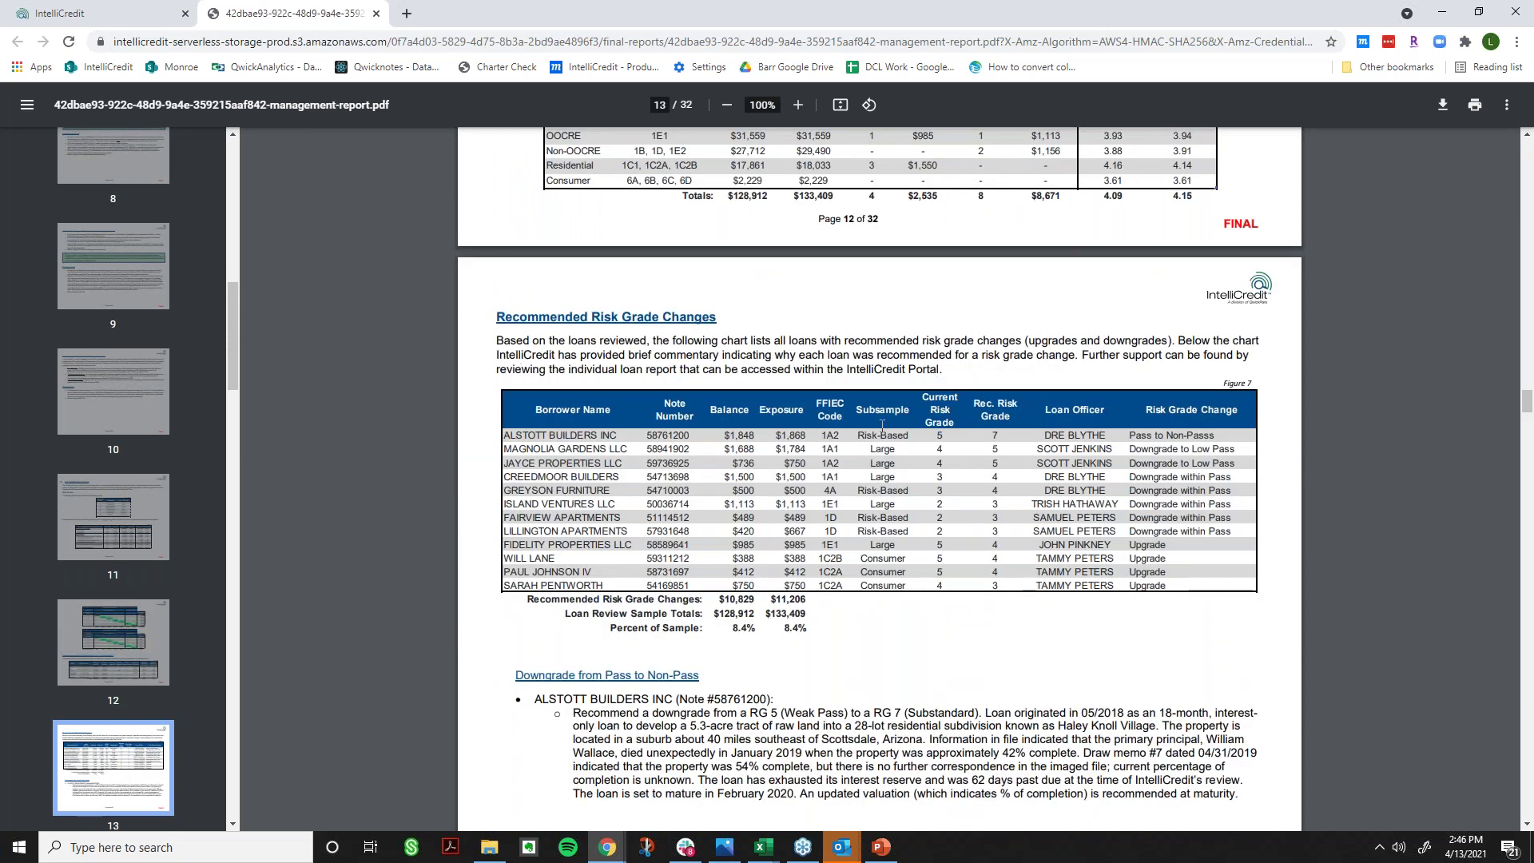
pyautogui.scroll(-1, 894, 530)
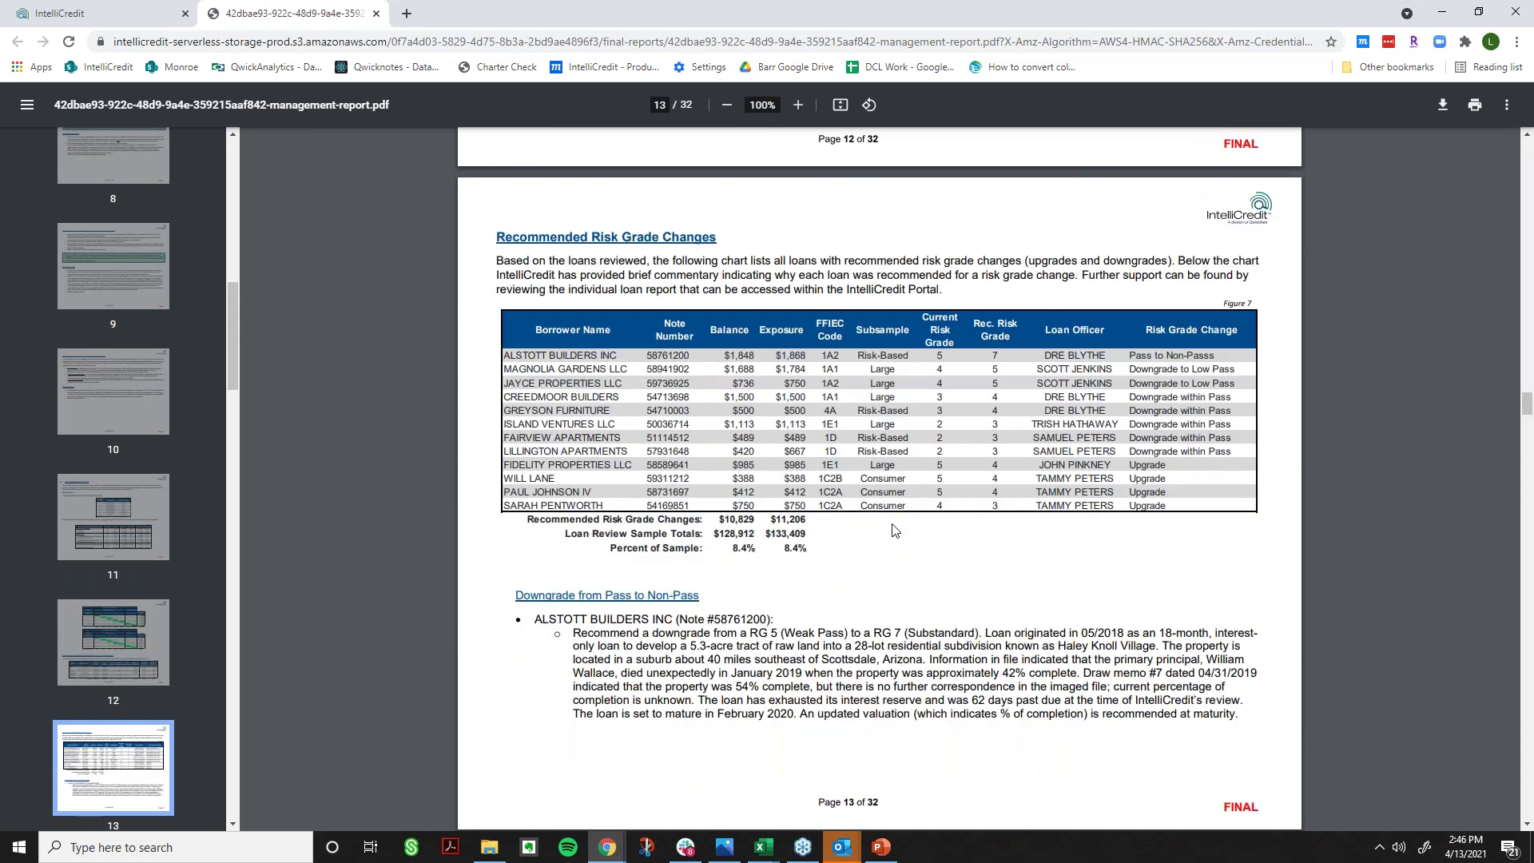
pyautogui.scroll(-1, 894, 532)
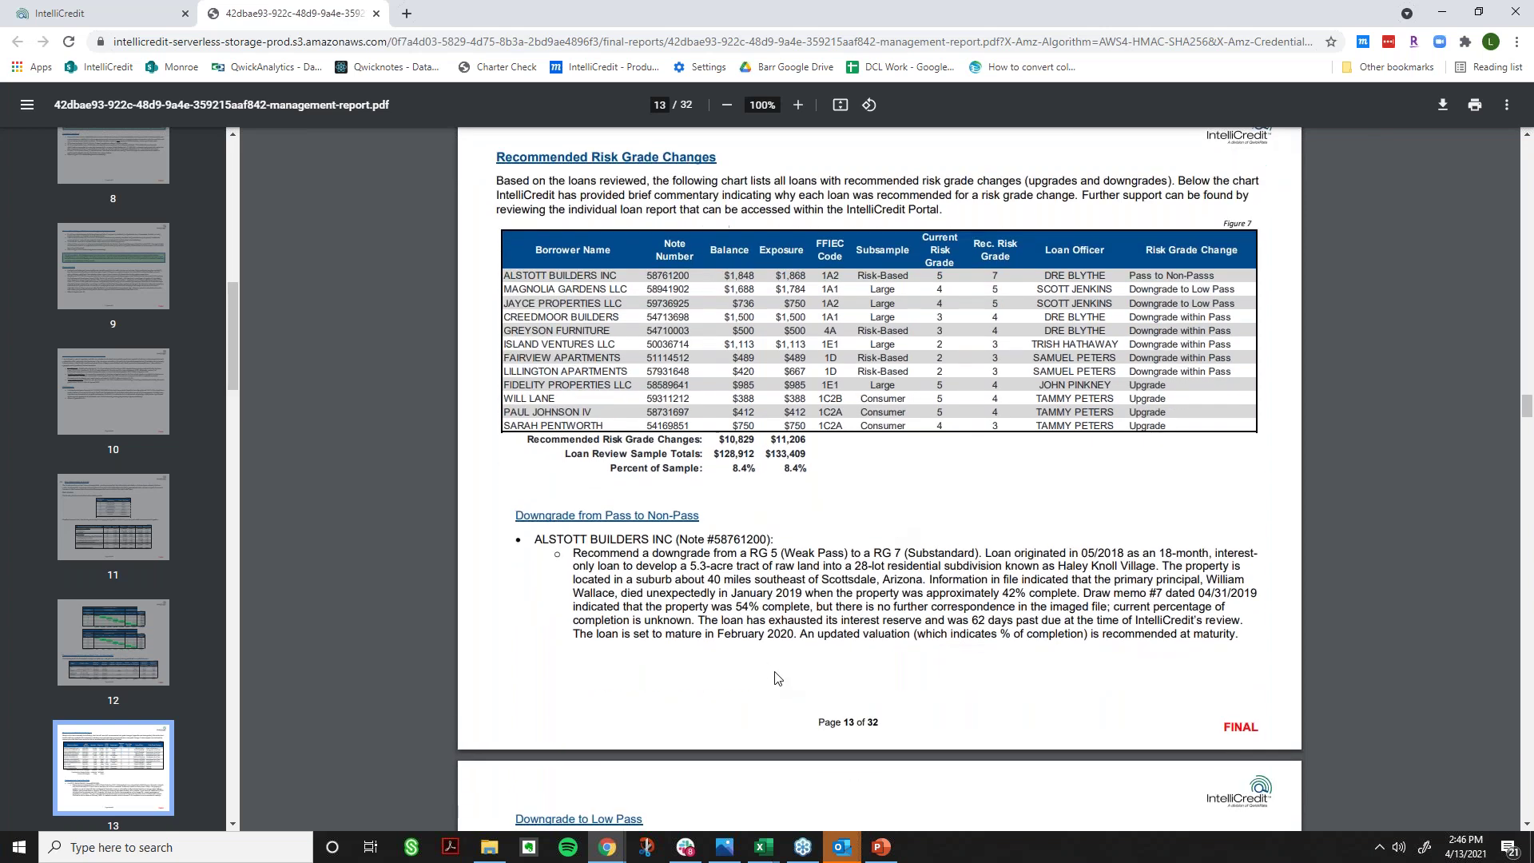
pyautogui.scroll(-2, 894, 533)
pyautogui.scroll(-1, 713, 607)
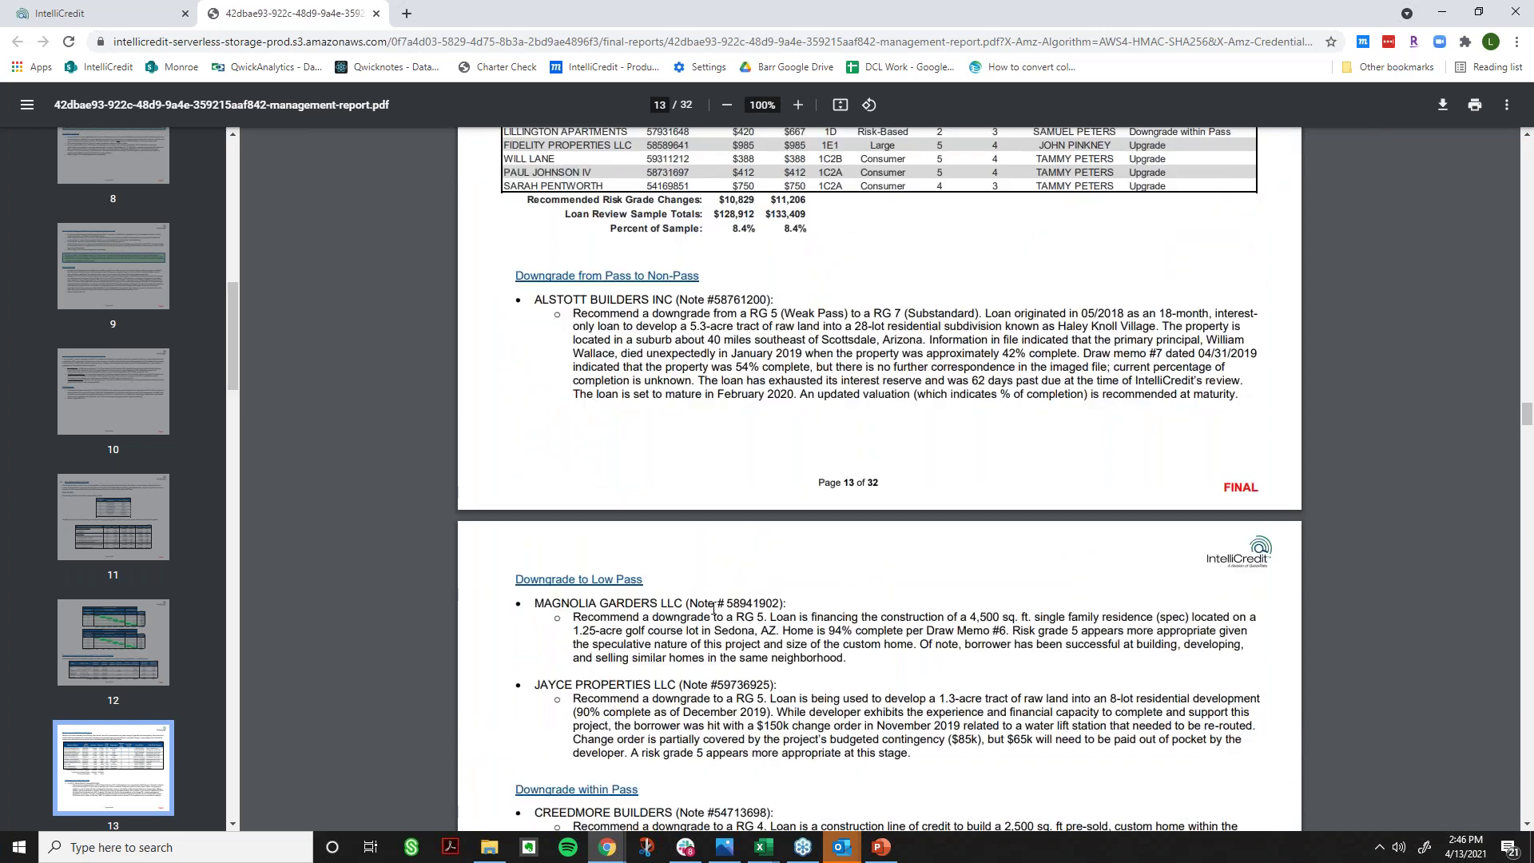
pyautogui.scroll(-2, 969, 471)
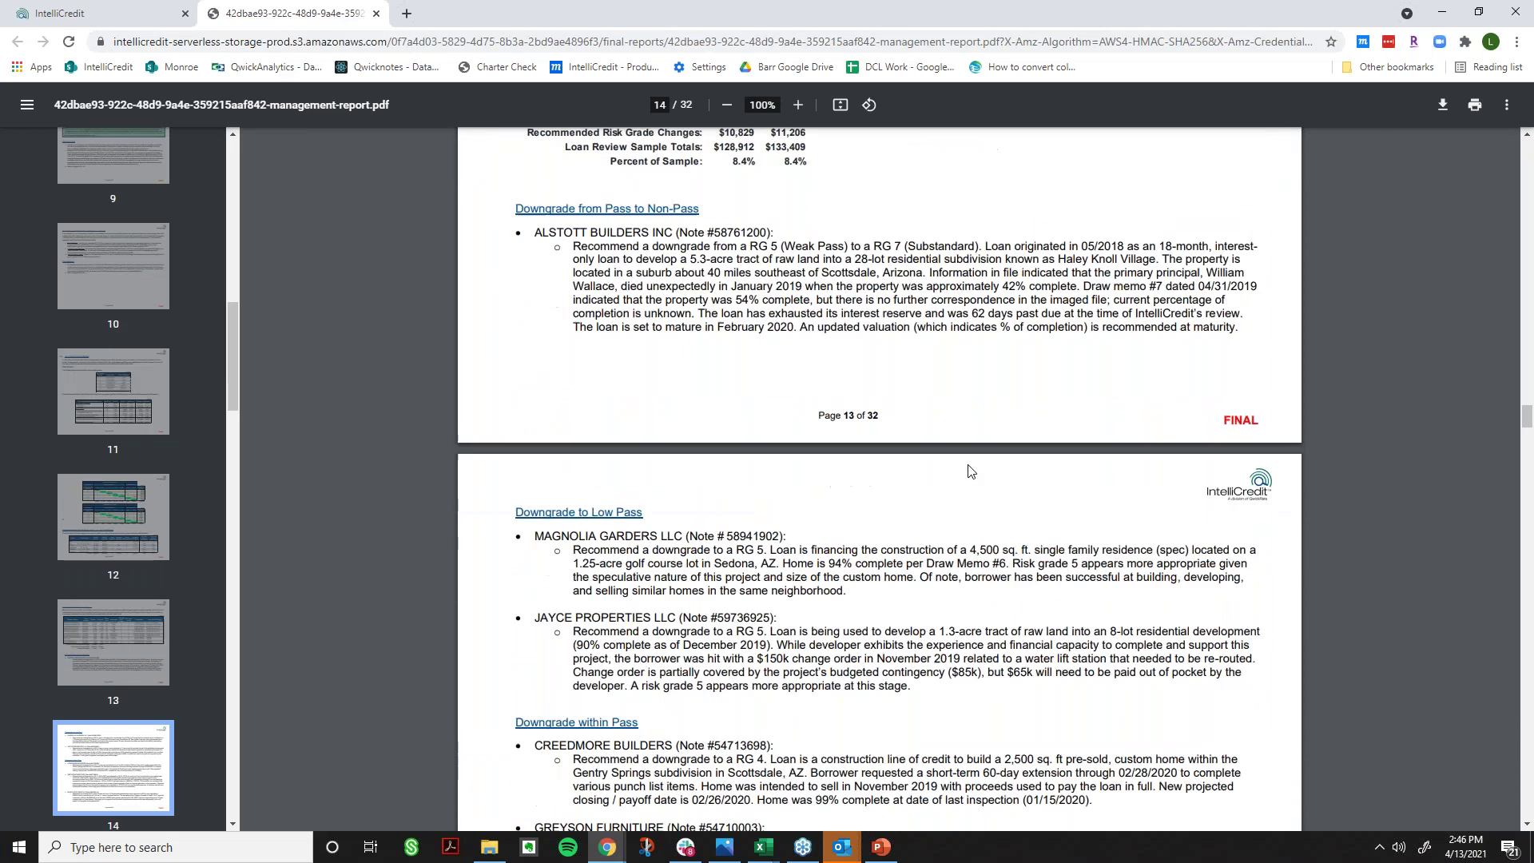
pyautogui.scroll(-2, 969, 471)
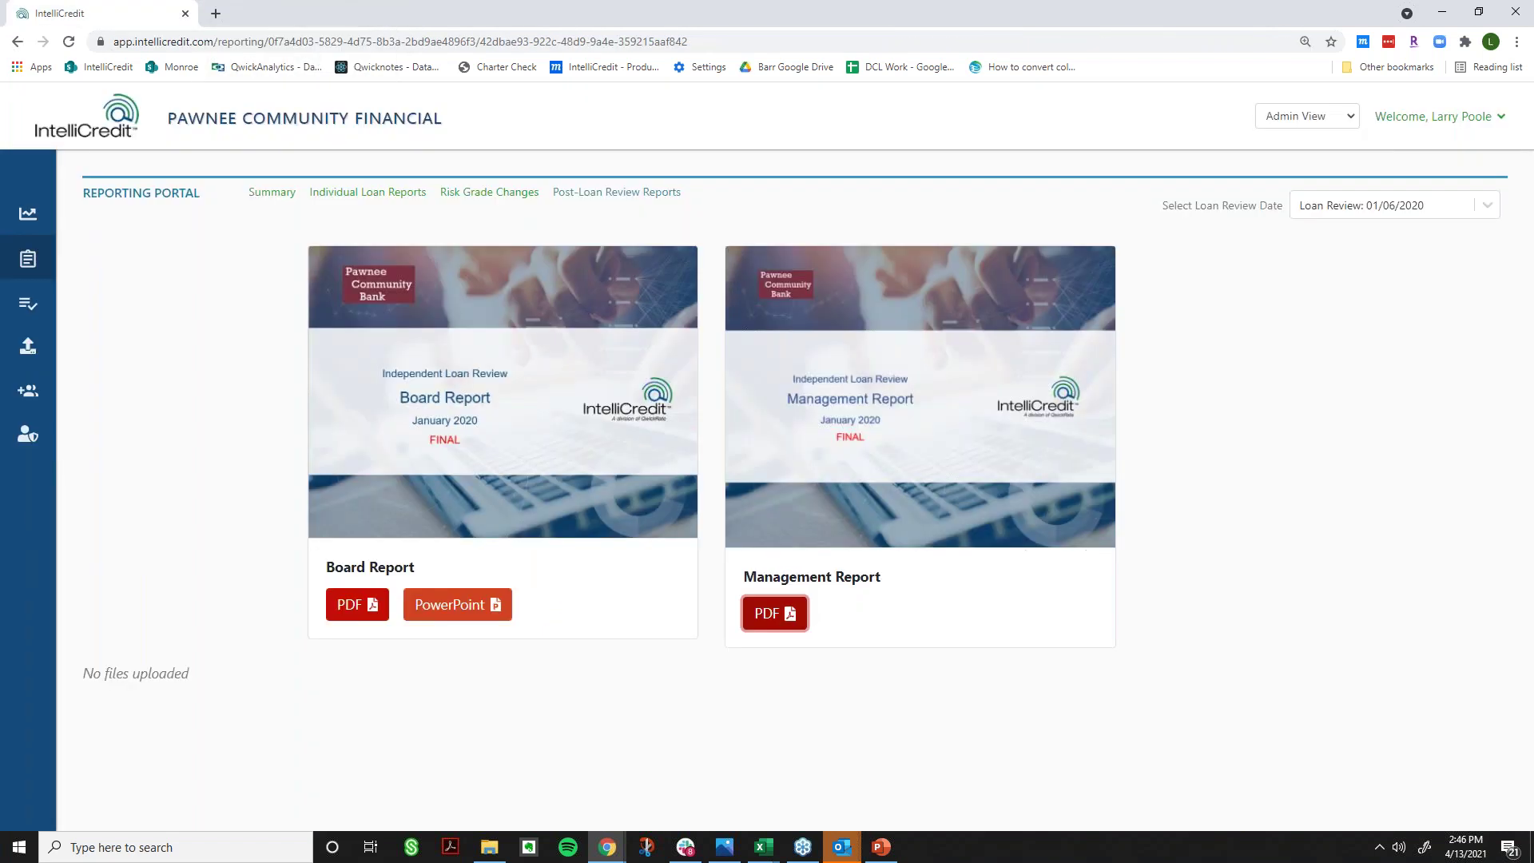
# - Close the management report PDF tab to return to the Reporting Portal
pyautogui.click(373, 14)
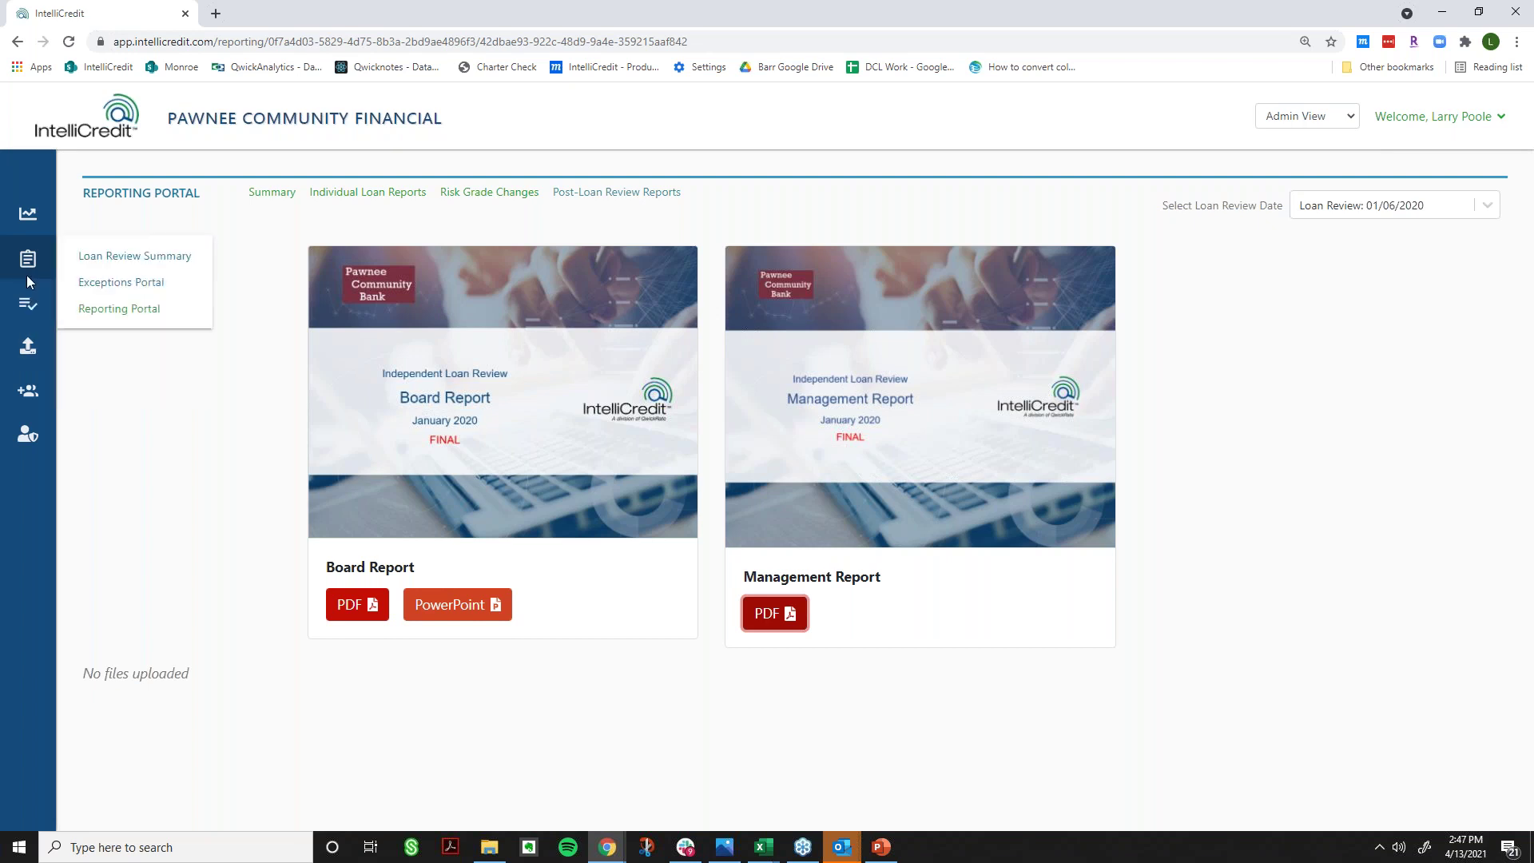
# - Open the Exceptions Portal from the clipboard sidebar menu and bring up Legal Doc Exceptions
pyautogui.moveTo(27, 306)
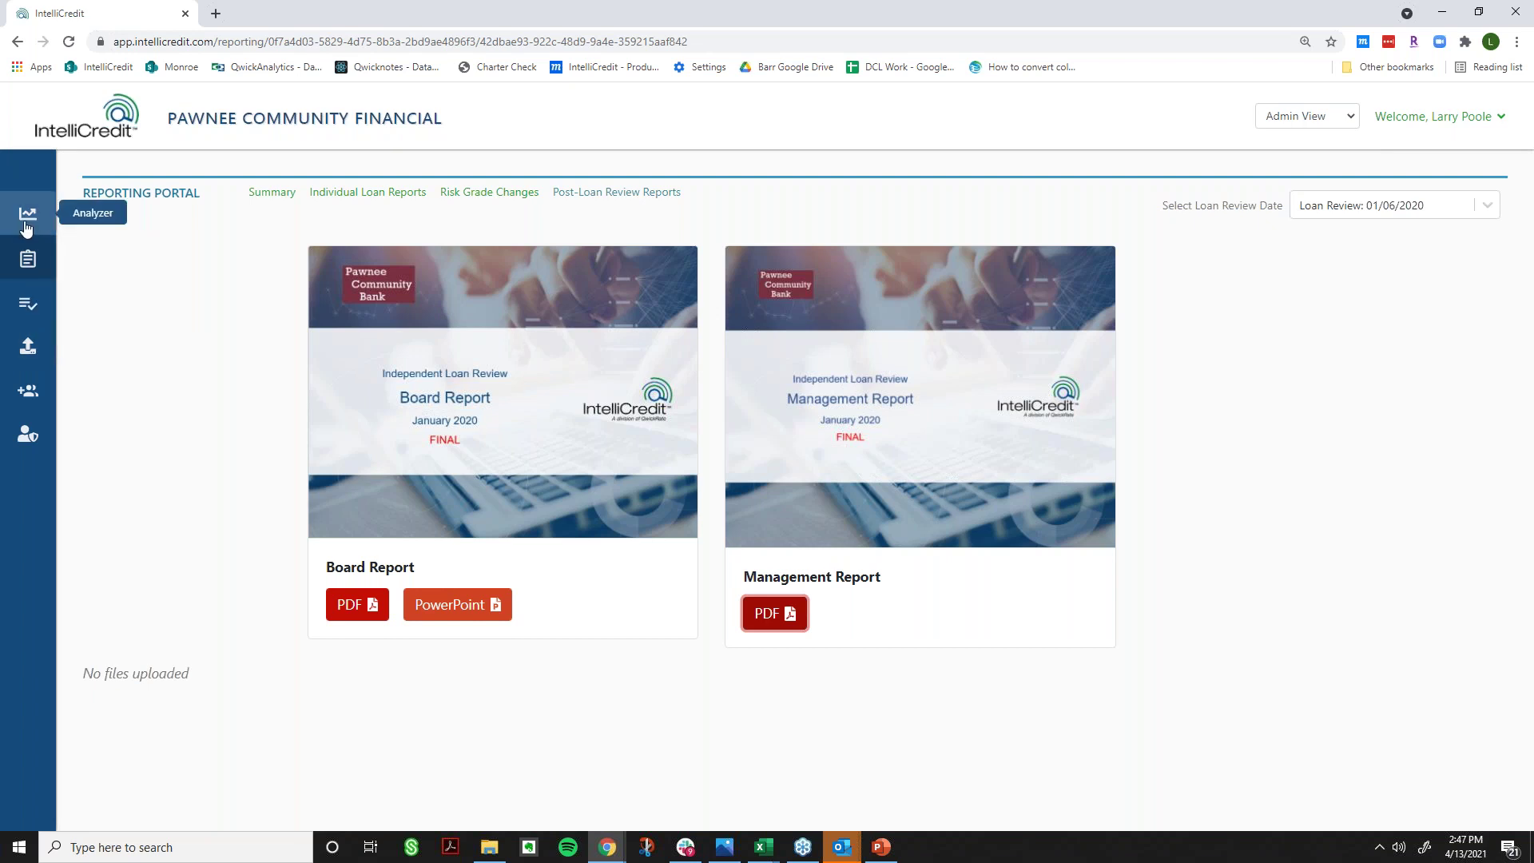
pyautogui.moveTo(27, 256)
pyautogui.click(103, 287)
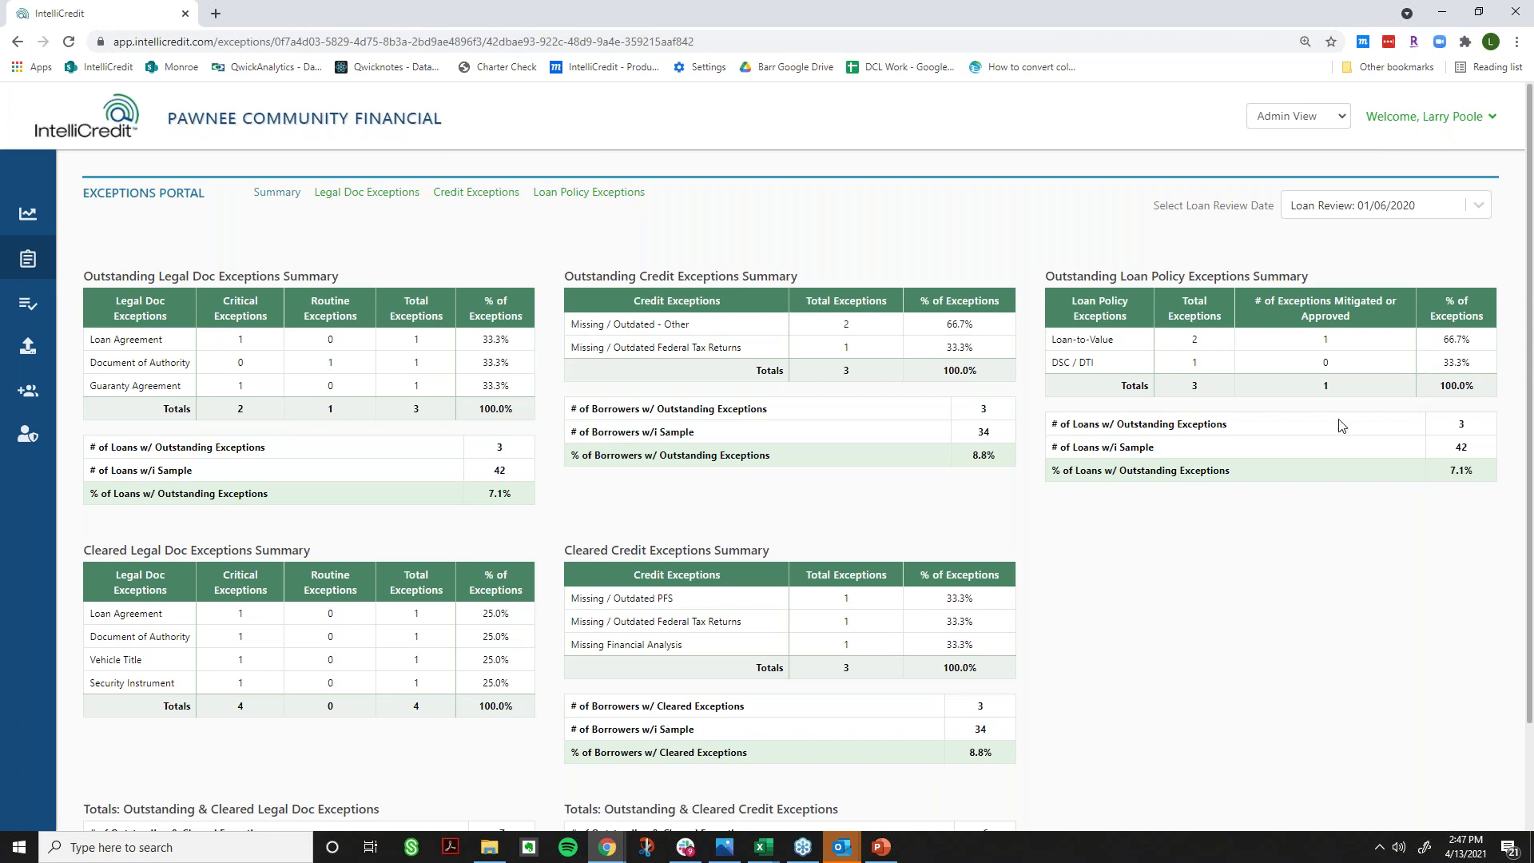
pyautogui.click(378, 197)
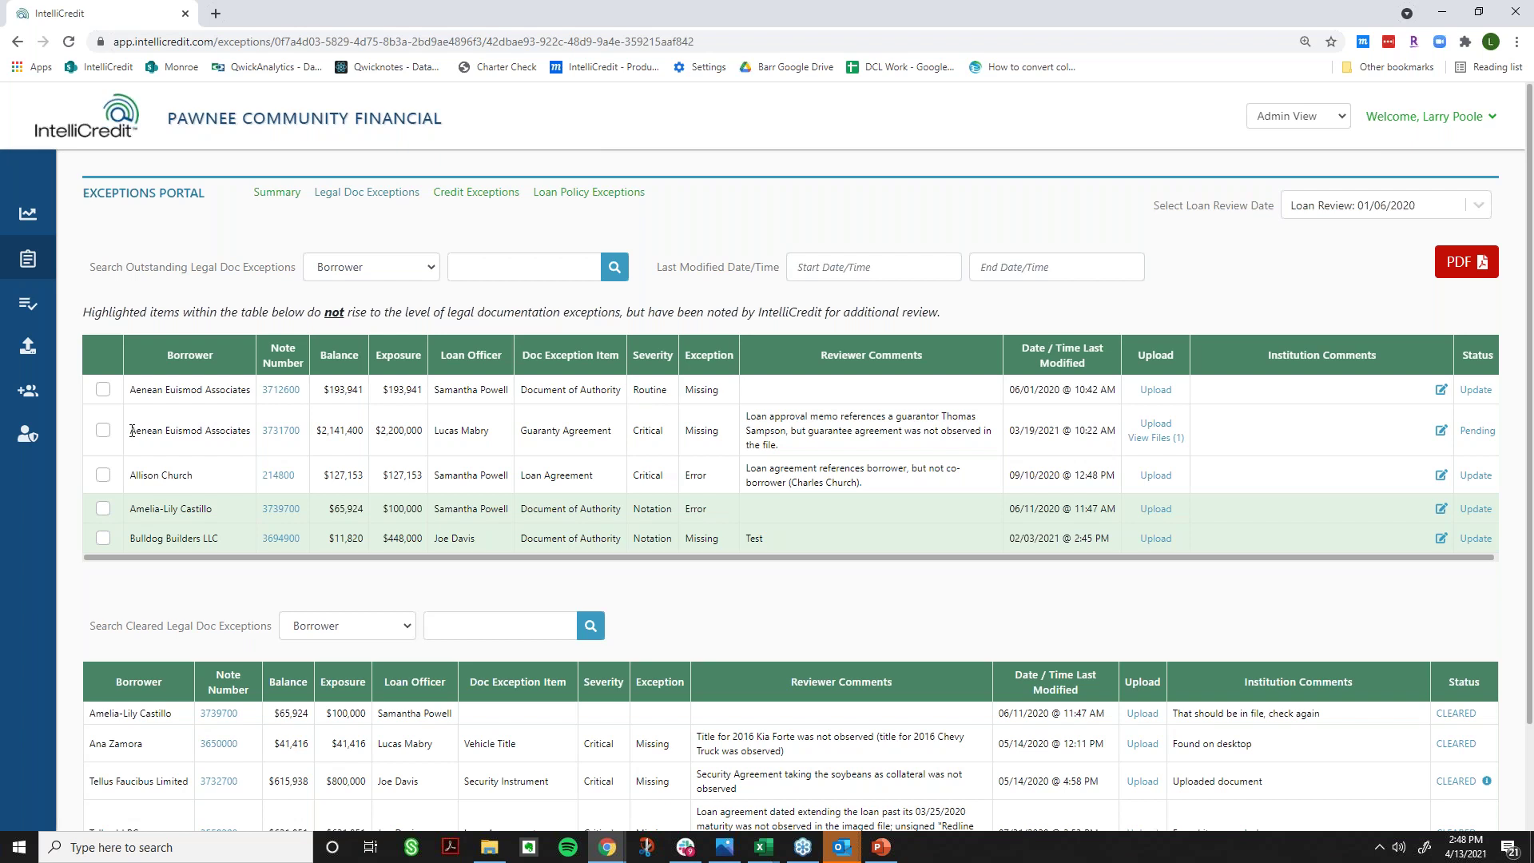
# - Highlight the borrower and Critical severity of the Missing Guaranty Agreement exception
pyautogui.moveTo(132, 431); pyautogui.dragTo(247, 432)
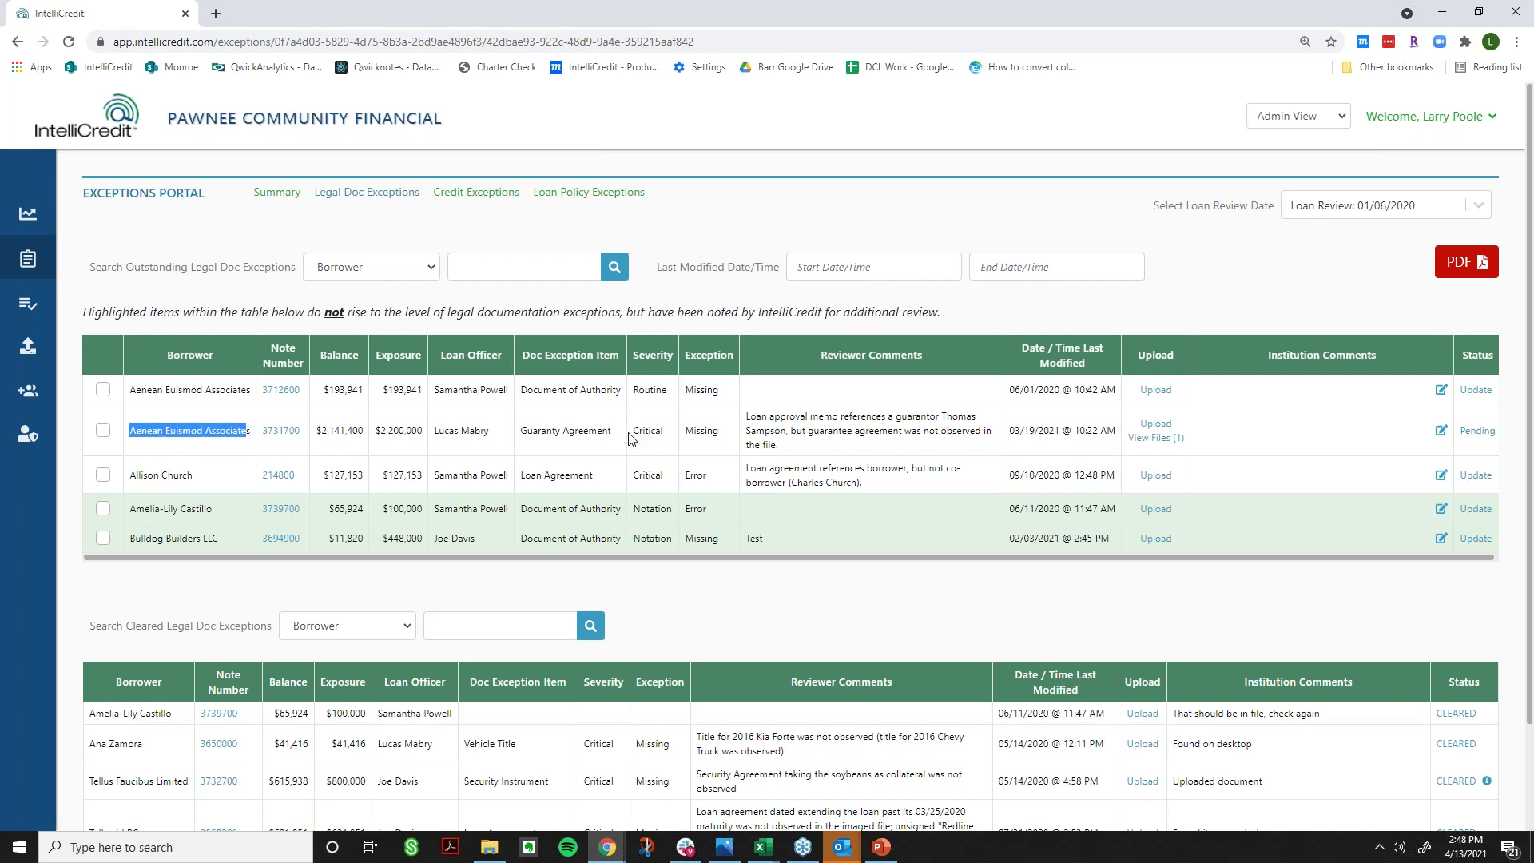
pyautogui.moveTo(634, 430); pyautogui.dragTo(720, 432)
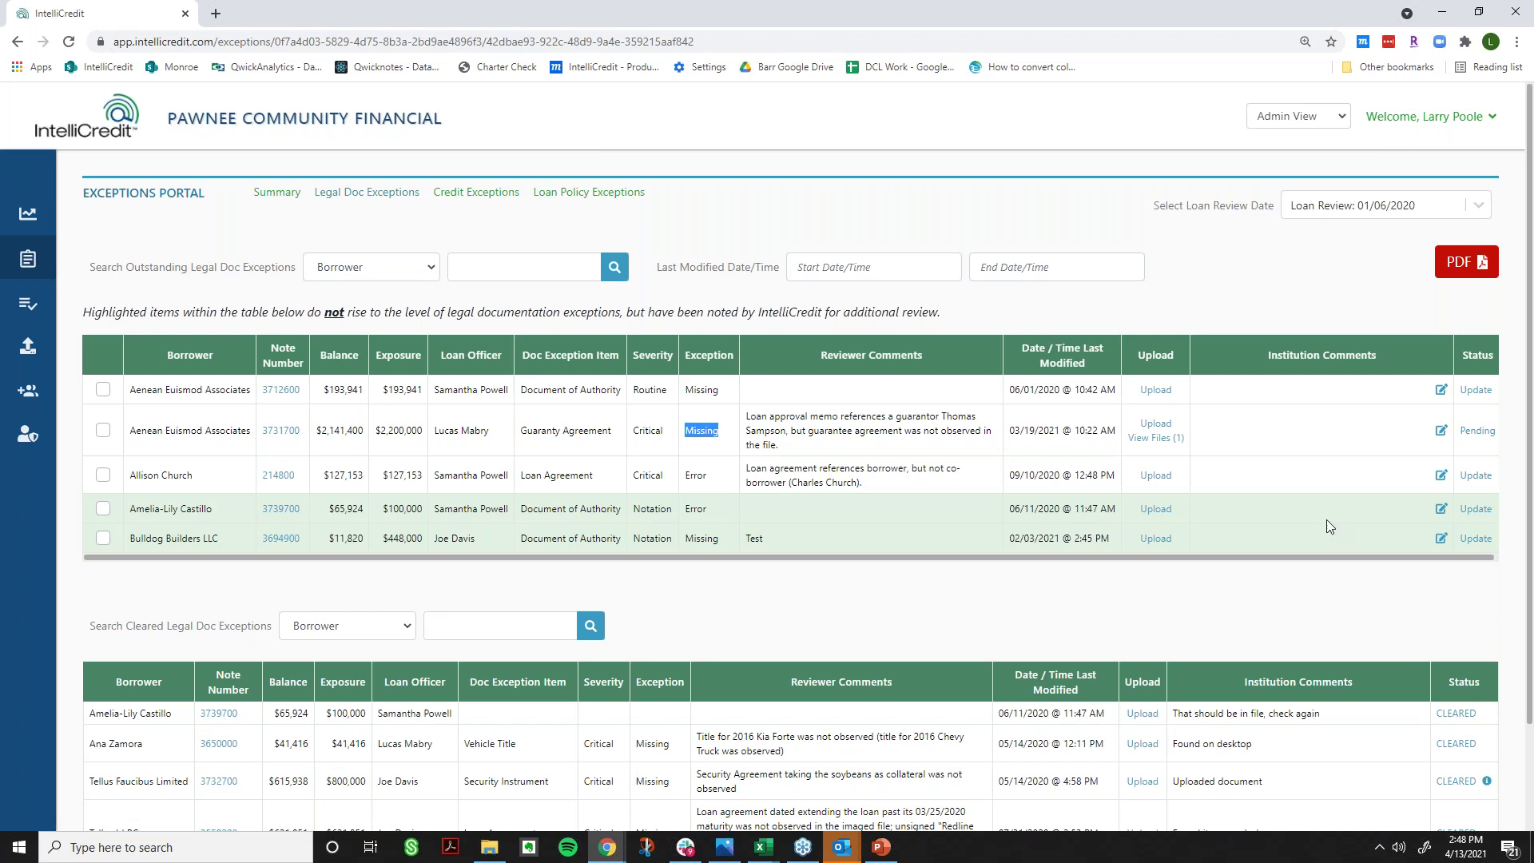
# - Delete the attached Guaranty Agreement.pdf from the guaranty exception's file list
pyautogui.click(1134, 440)
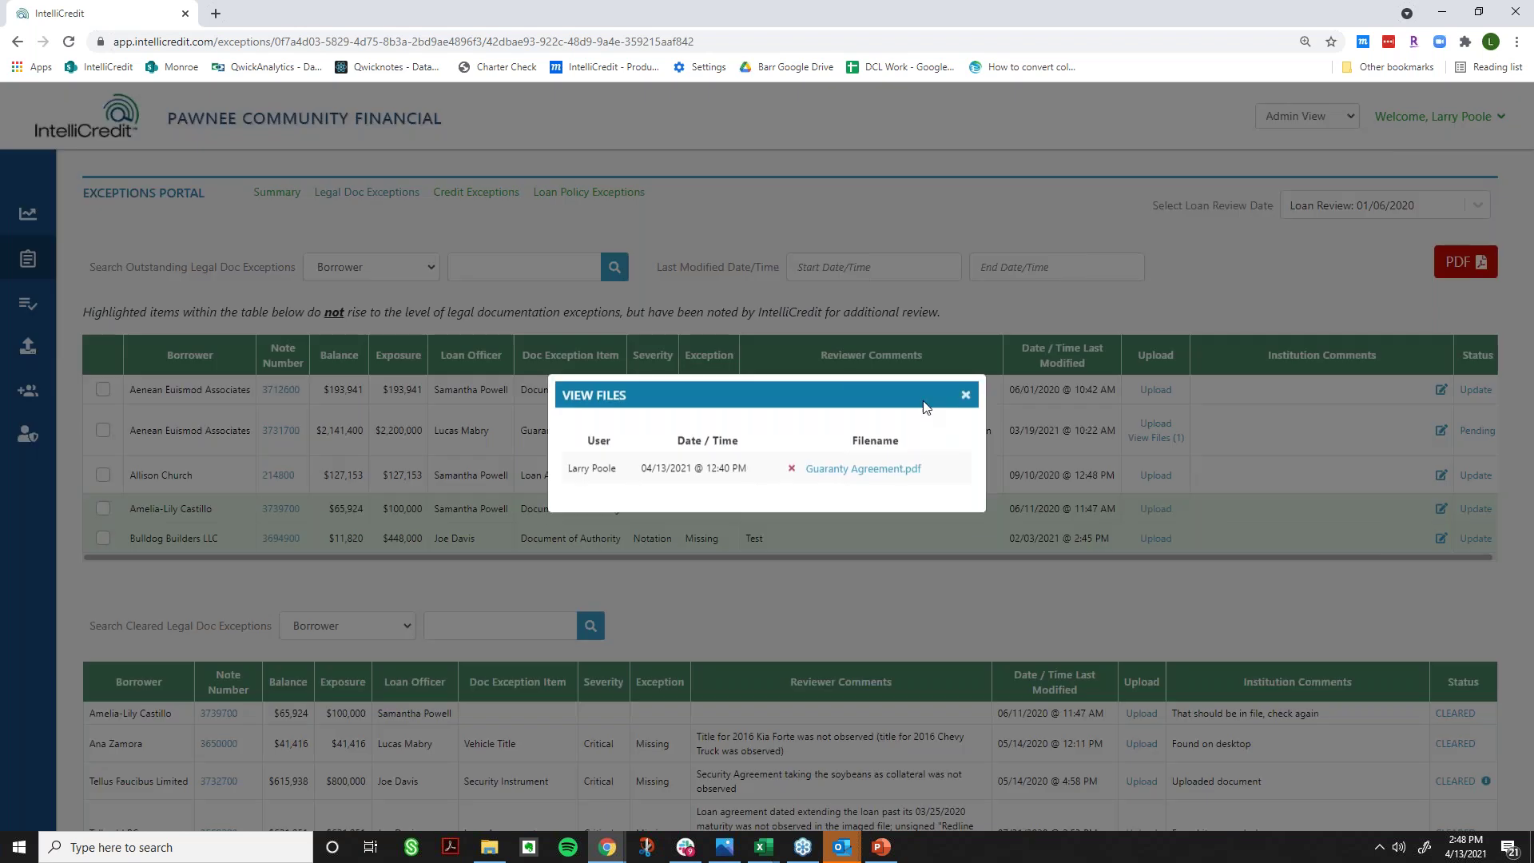
pyautogui.click(792, 482)
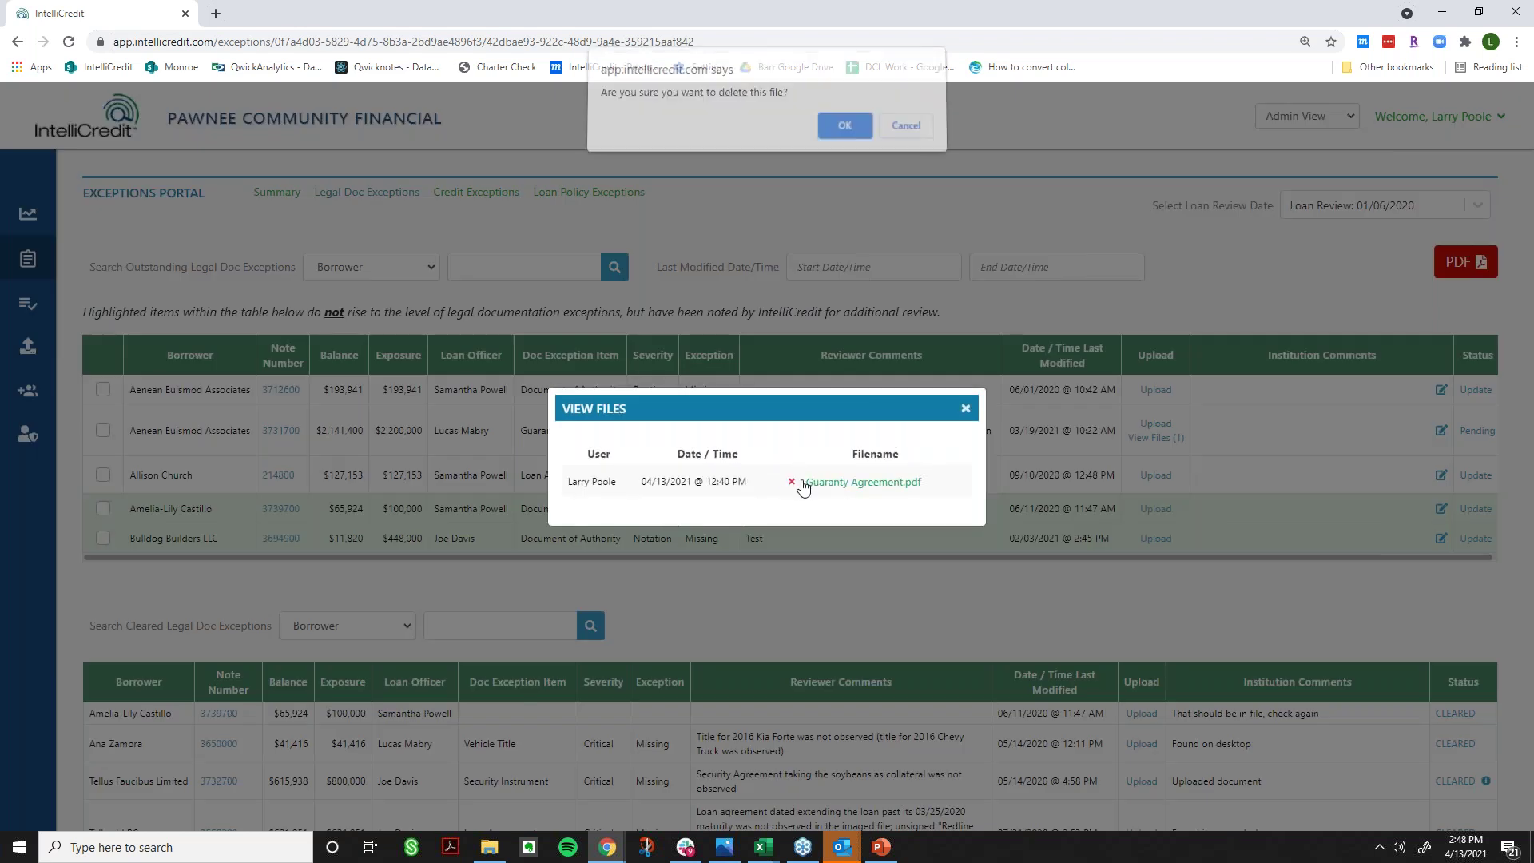
pyautogui.click(850, 132)
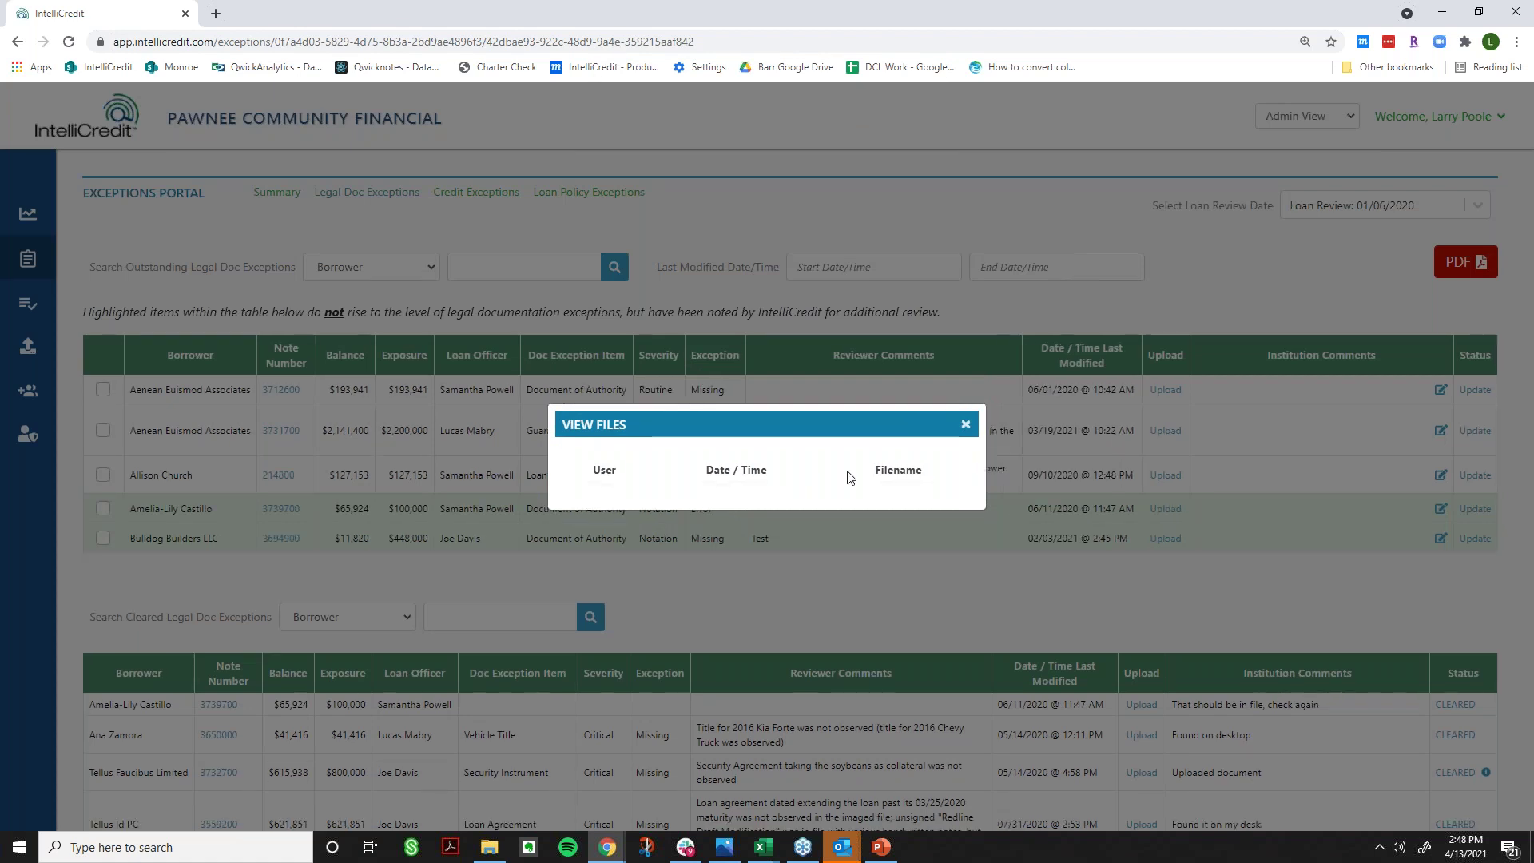
pyautogui.click(965, 424)
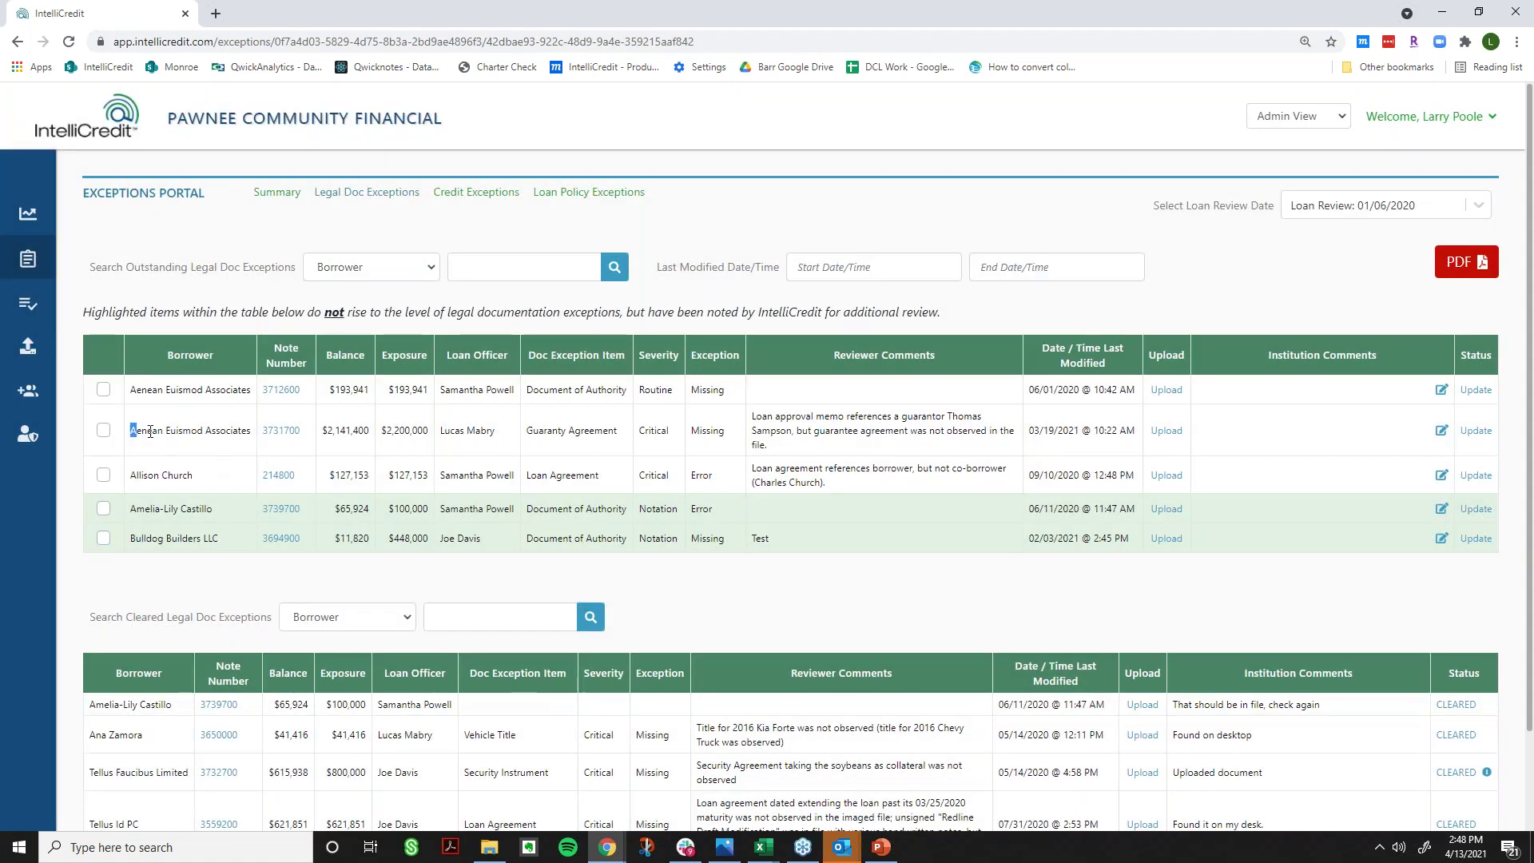
# - Highlight the borrower name again, then bring up the Upload dialog for the guaranty exception
pyautogui.moveTo(132, 428); pyautogui.dragTo(252, 441)
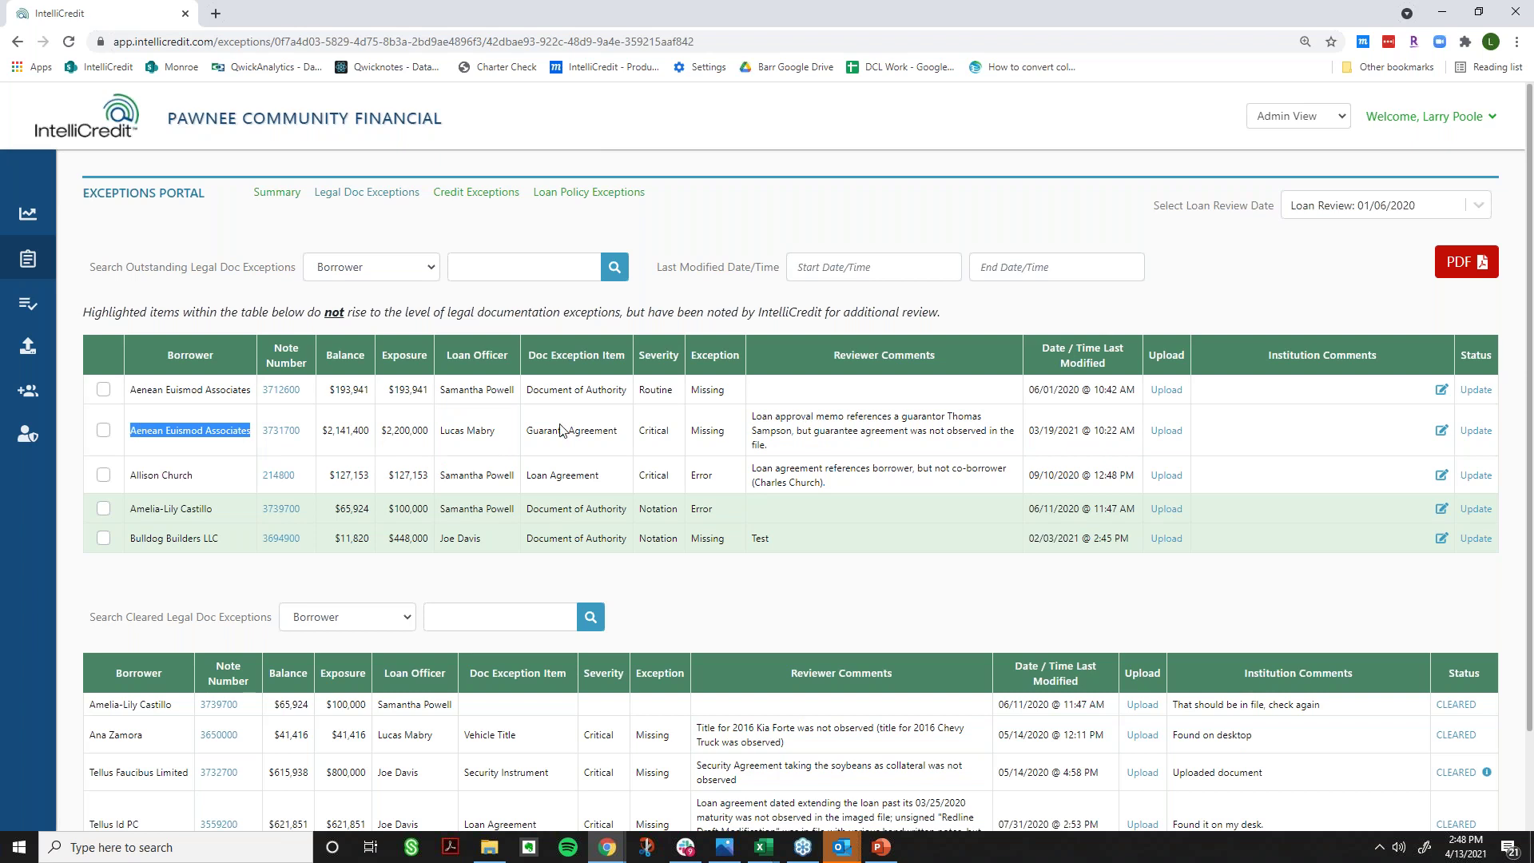
pyautogui.click(1352, 449)
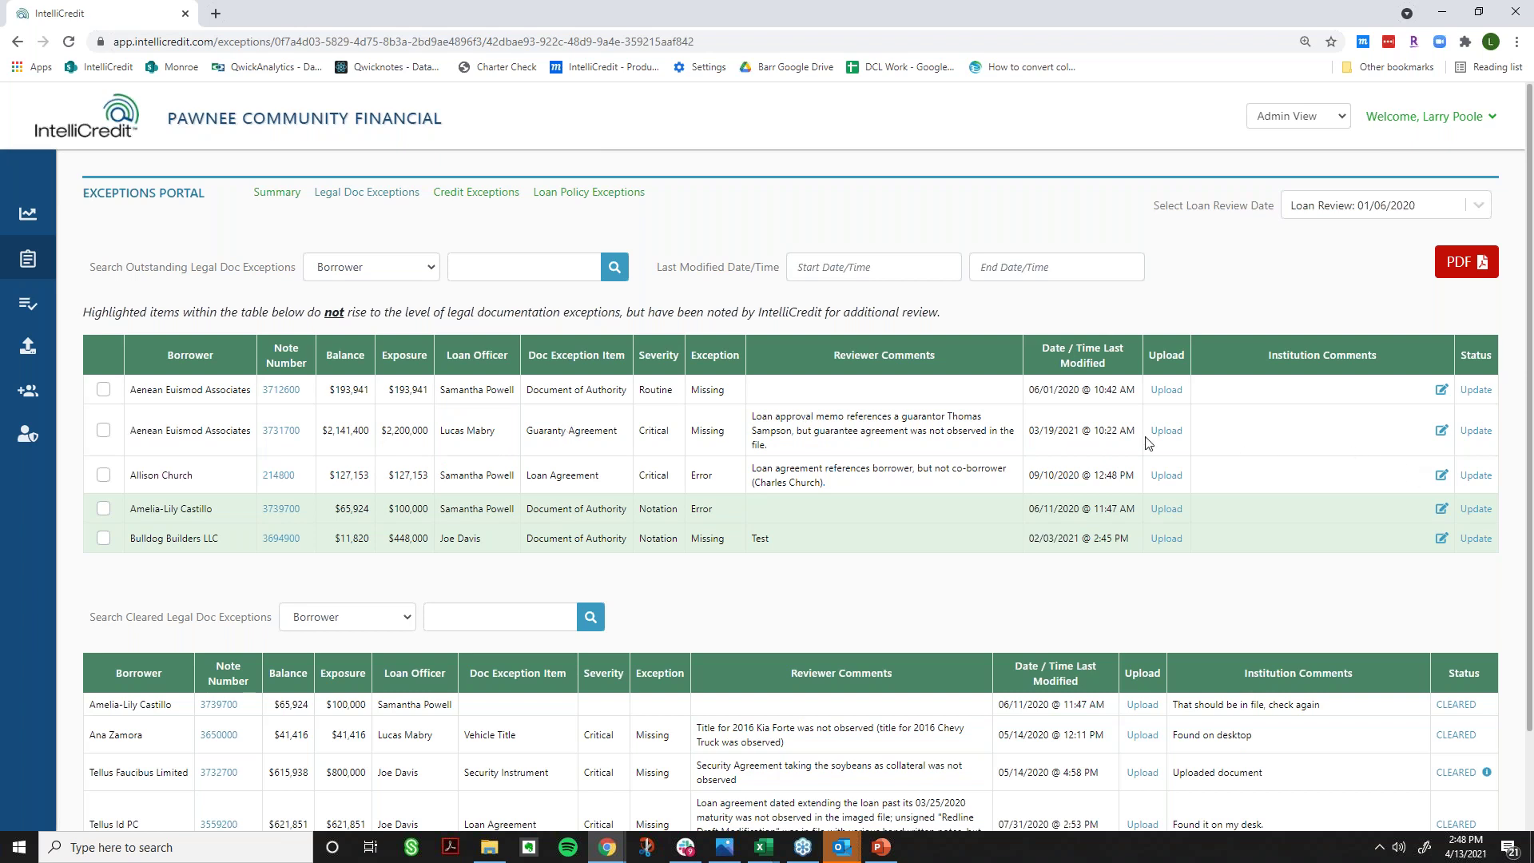
pyautogui.click(1171, 439)
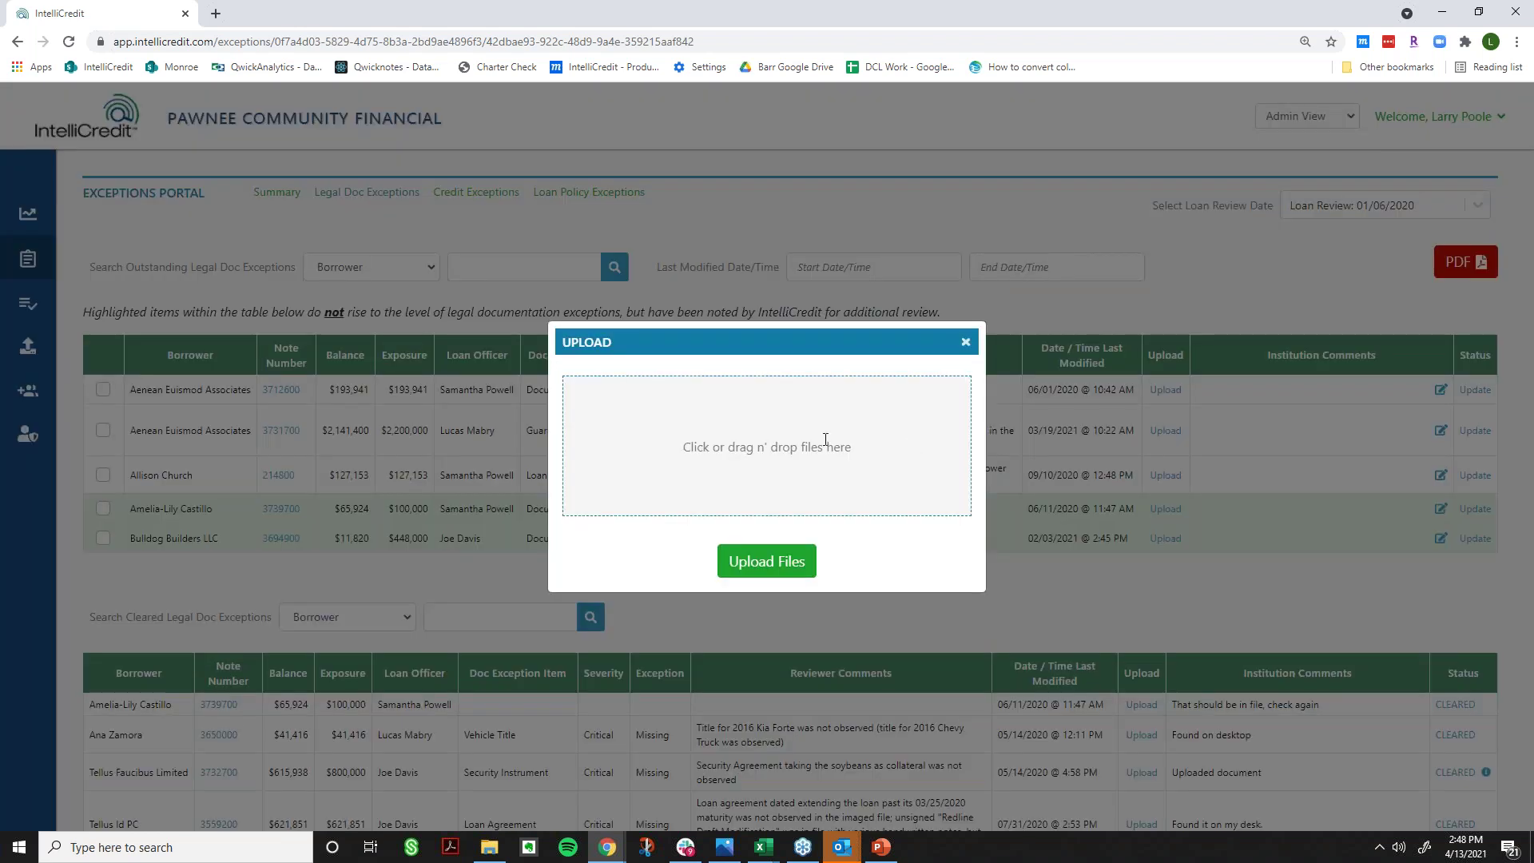
# - Attach Guaranty Agreement.pdf and upload it, leaving the exception at View Files (1), Pending
pyautogui.click(873, 446)
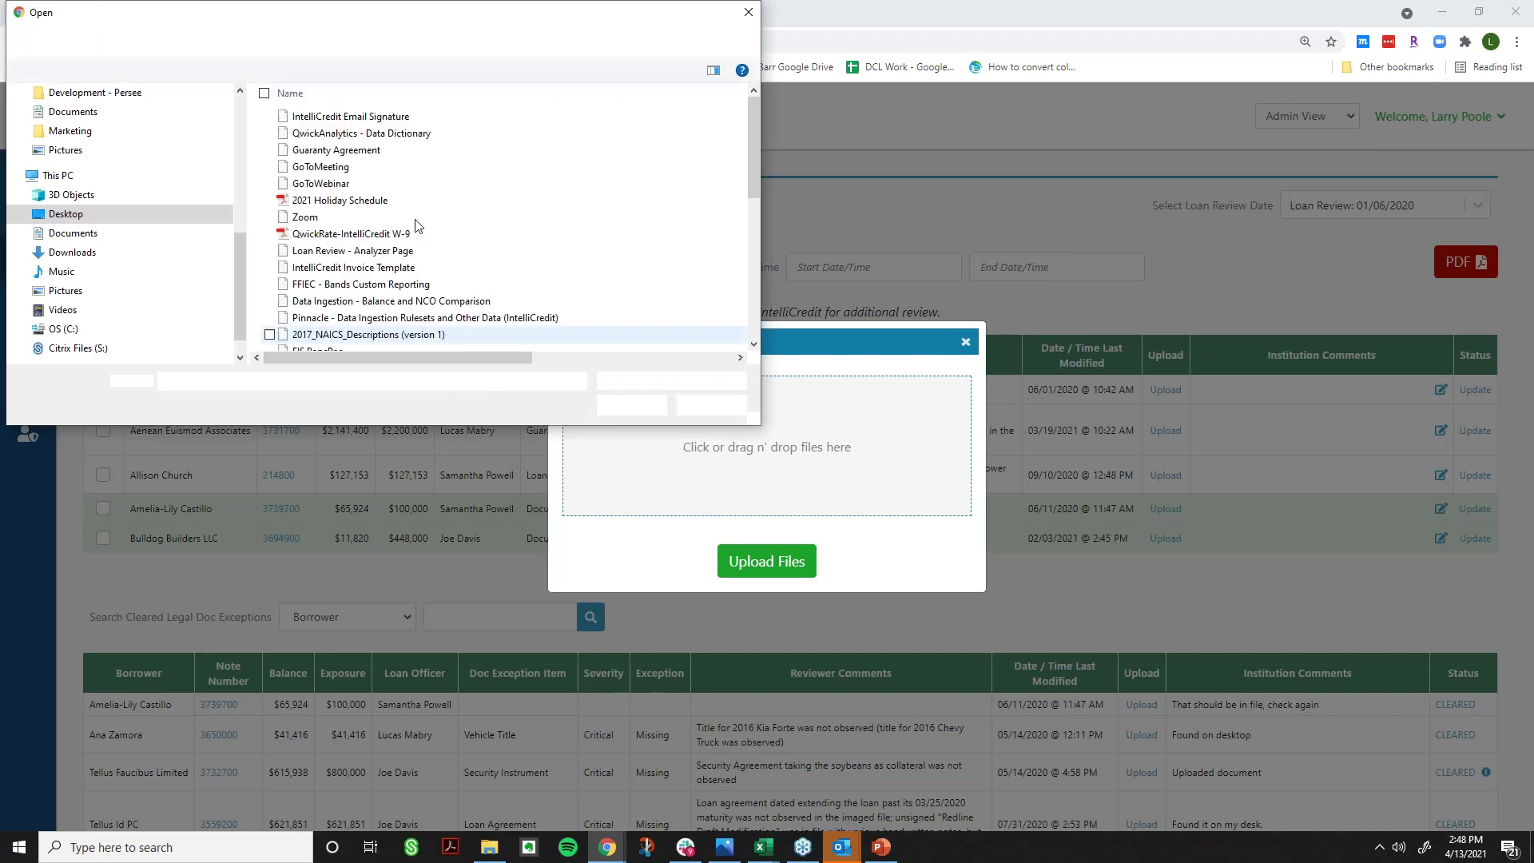
pyautogui.click(380, 150)
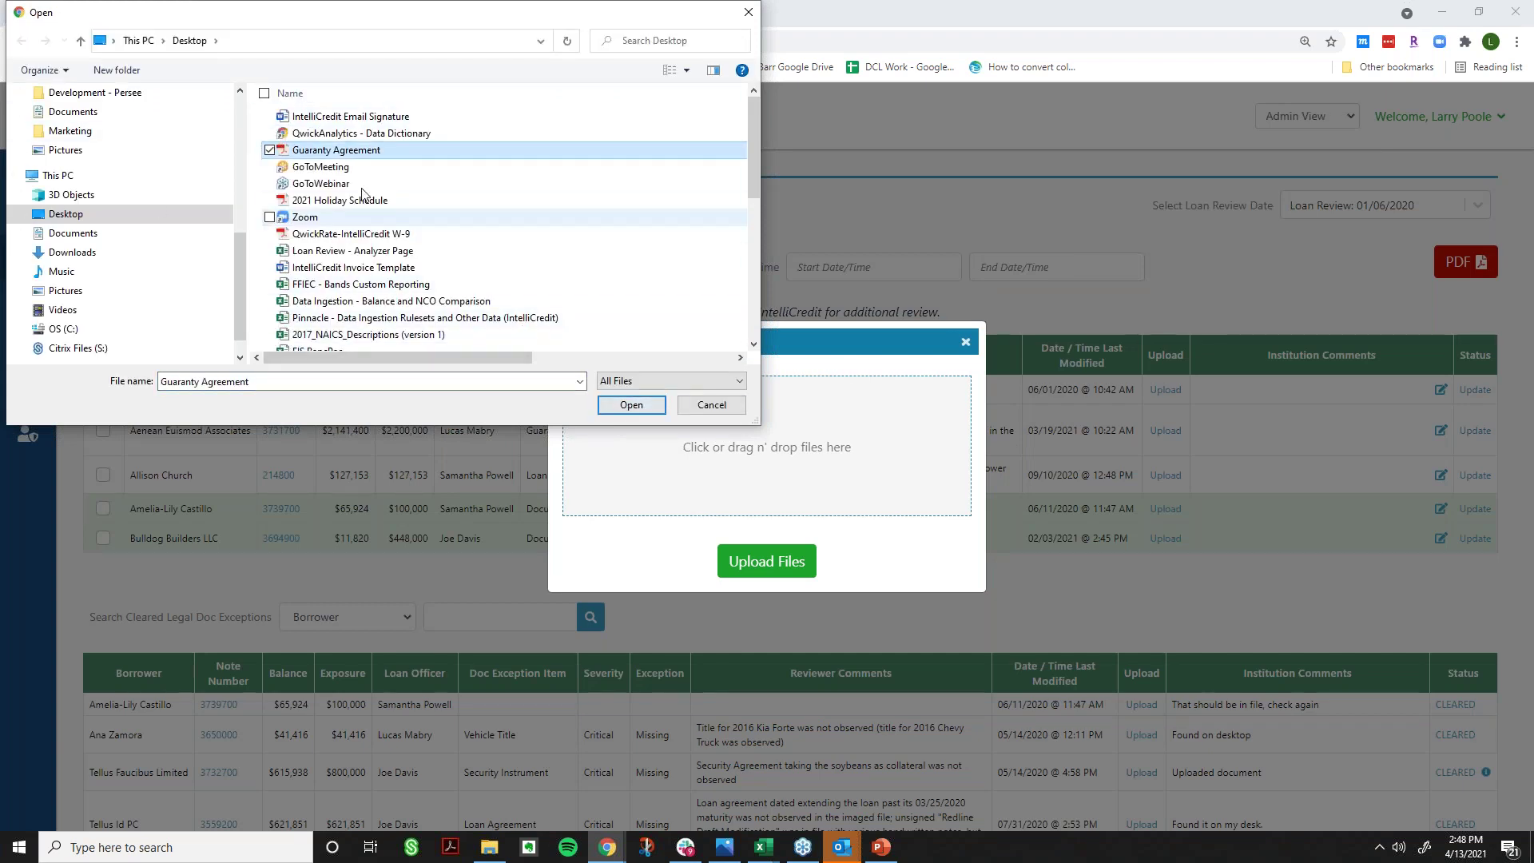
pyautogui.click(639, 404)
pyautogui.click(746, 537)
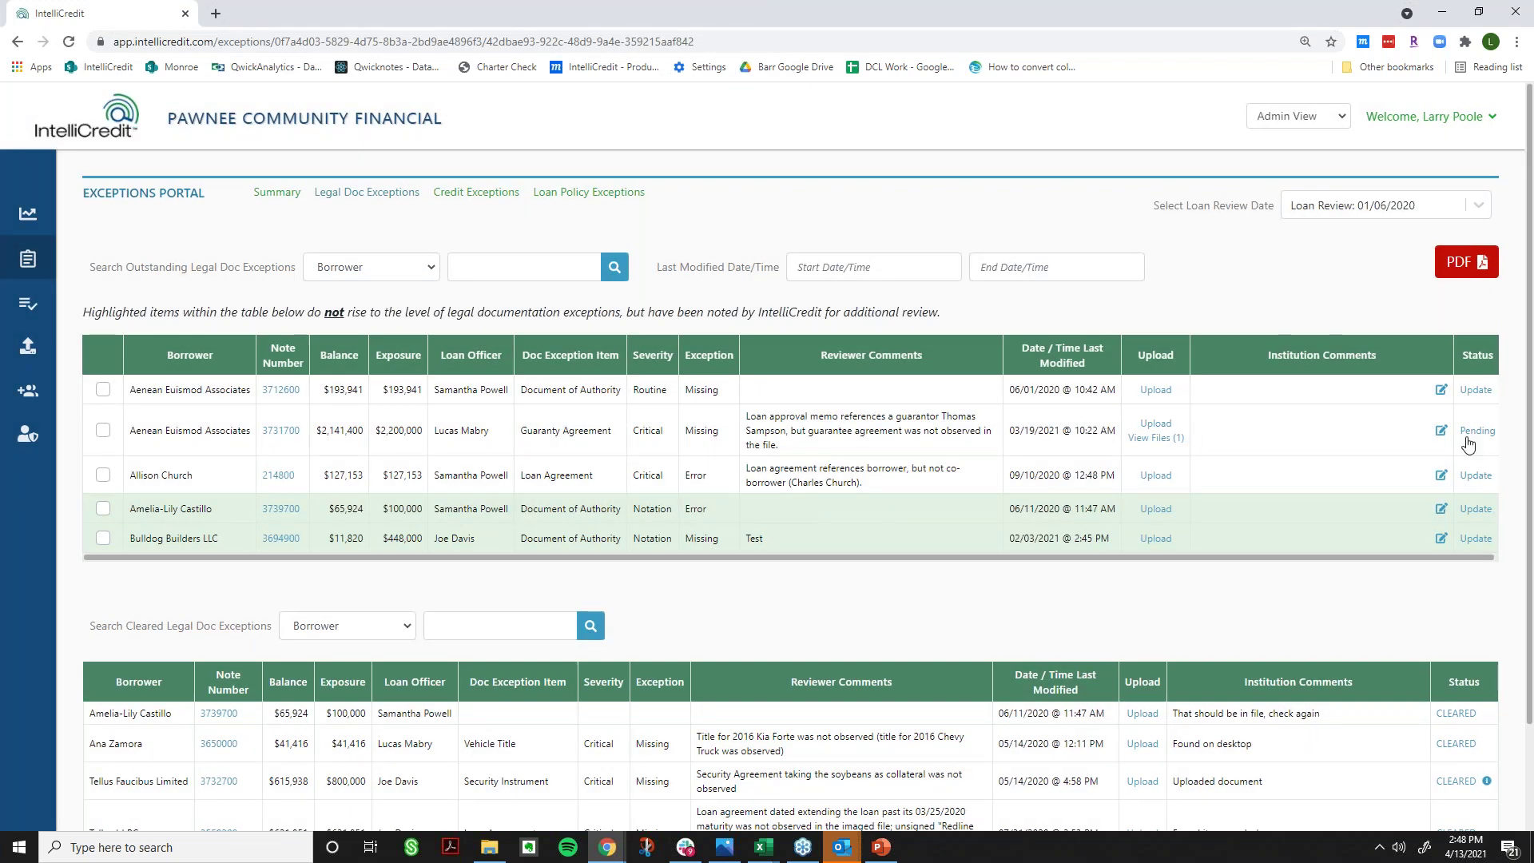
pyautogui.moveTo(1435, 557); pyautogui.dragTo(1438, 560)
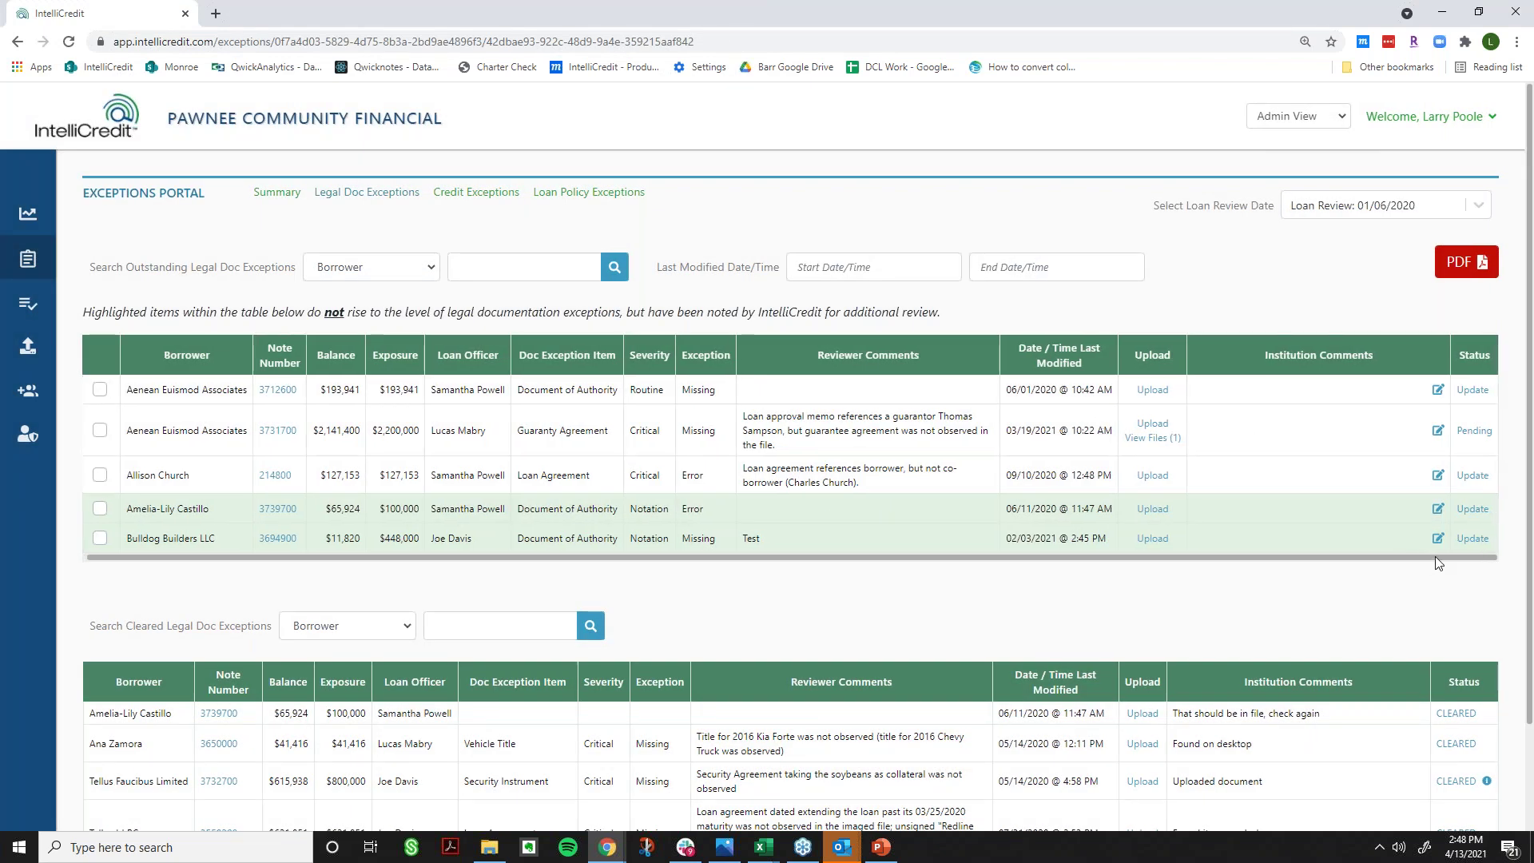
# - List the guaranty exception's uploaded files, noting the upload time, and download Guaranty Agreement.pdf
pyautogui.click(1153, 438)
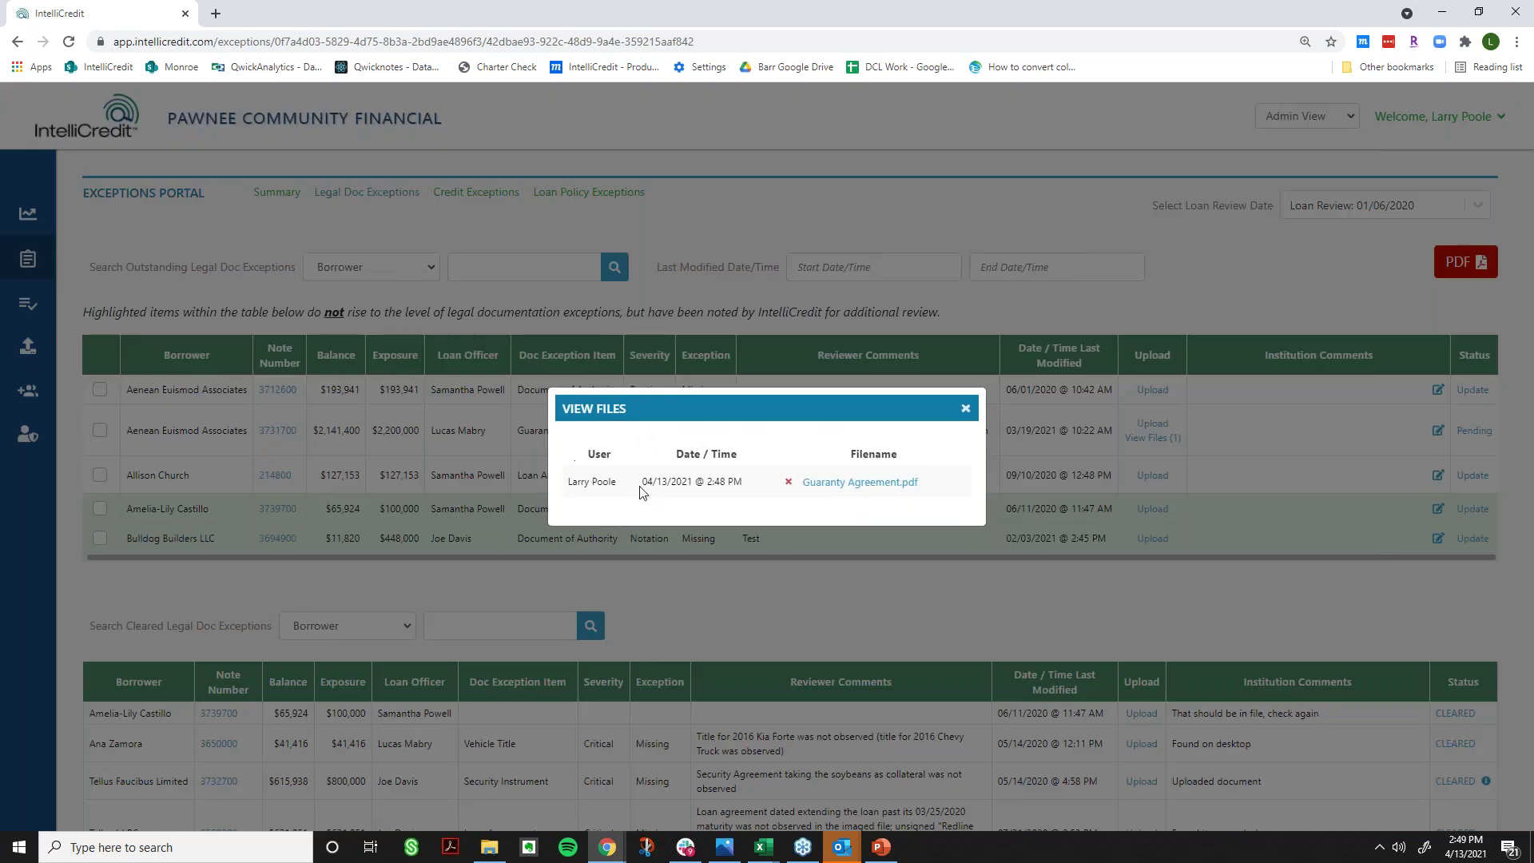
pyautogui.moveTo(642, 483); pyautogui.dragTo(740, 486)
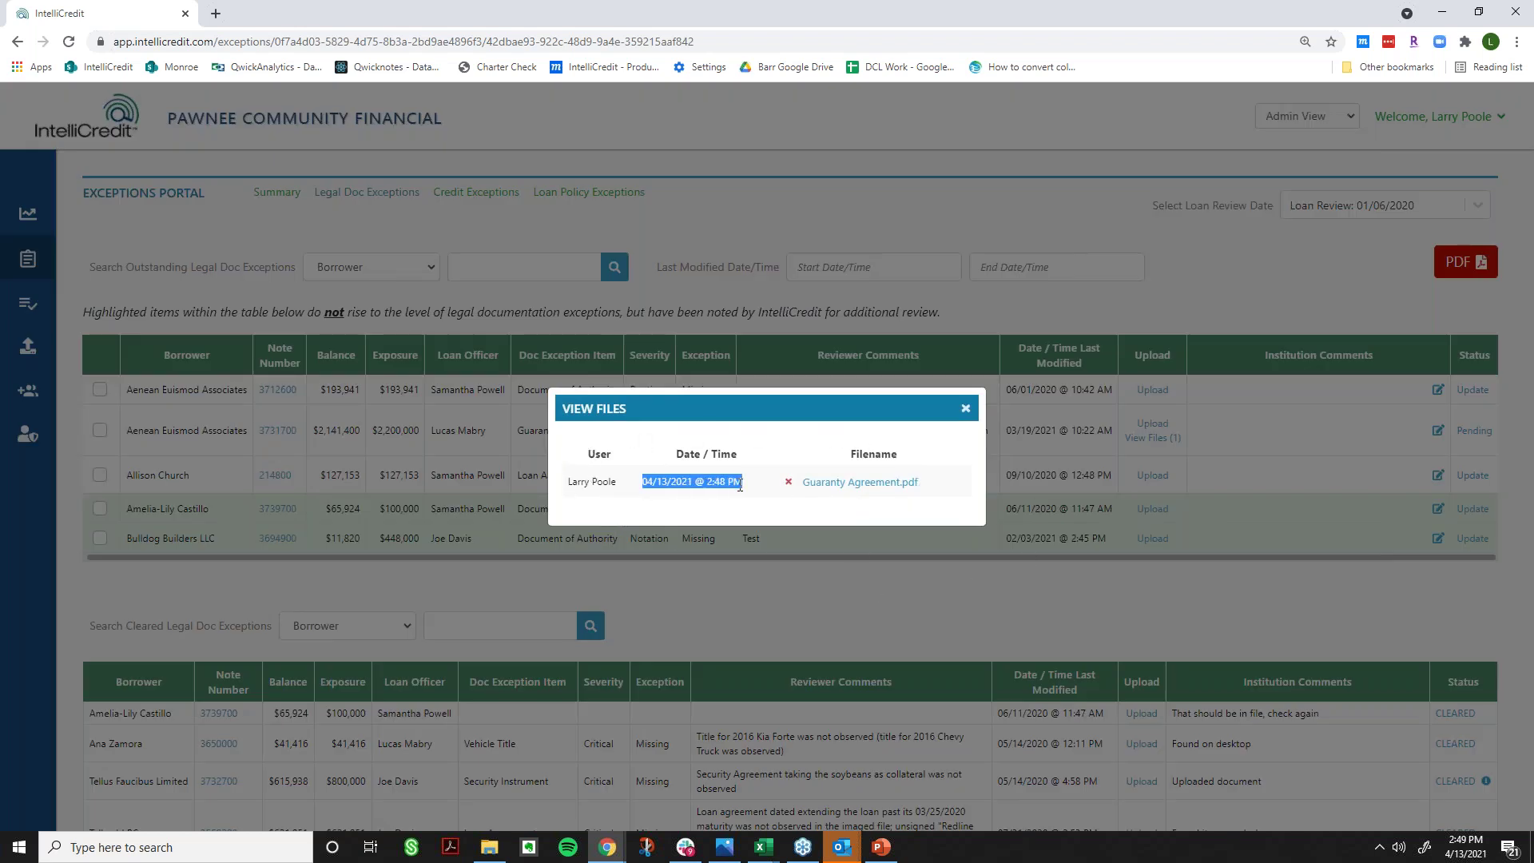
pyautogui.click(965, 408)
pyautogui.click(1148, 439)
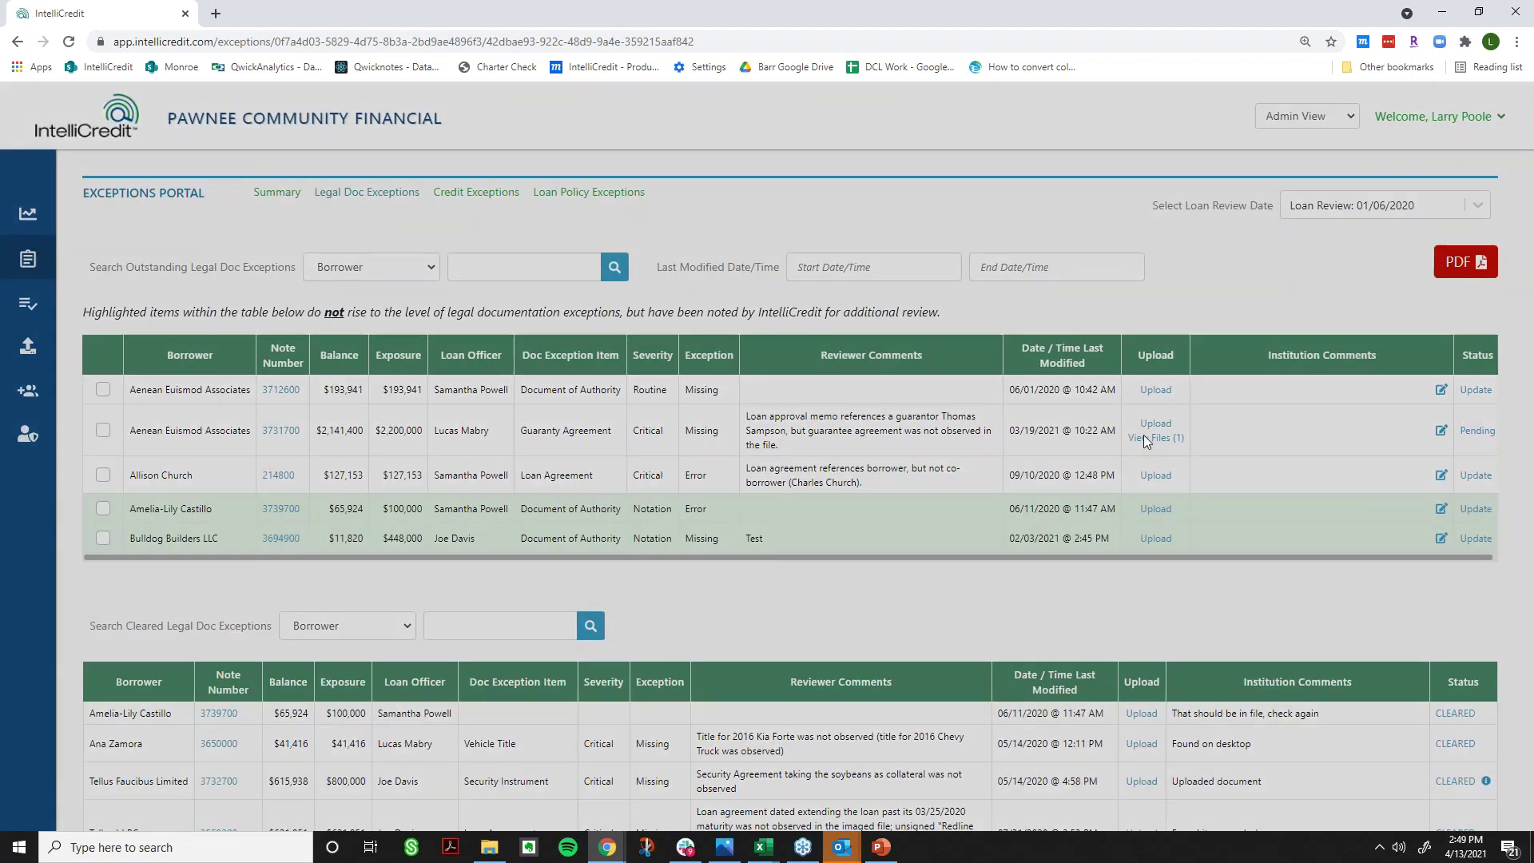
pyautogui.click(848, 483)
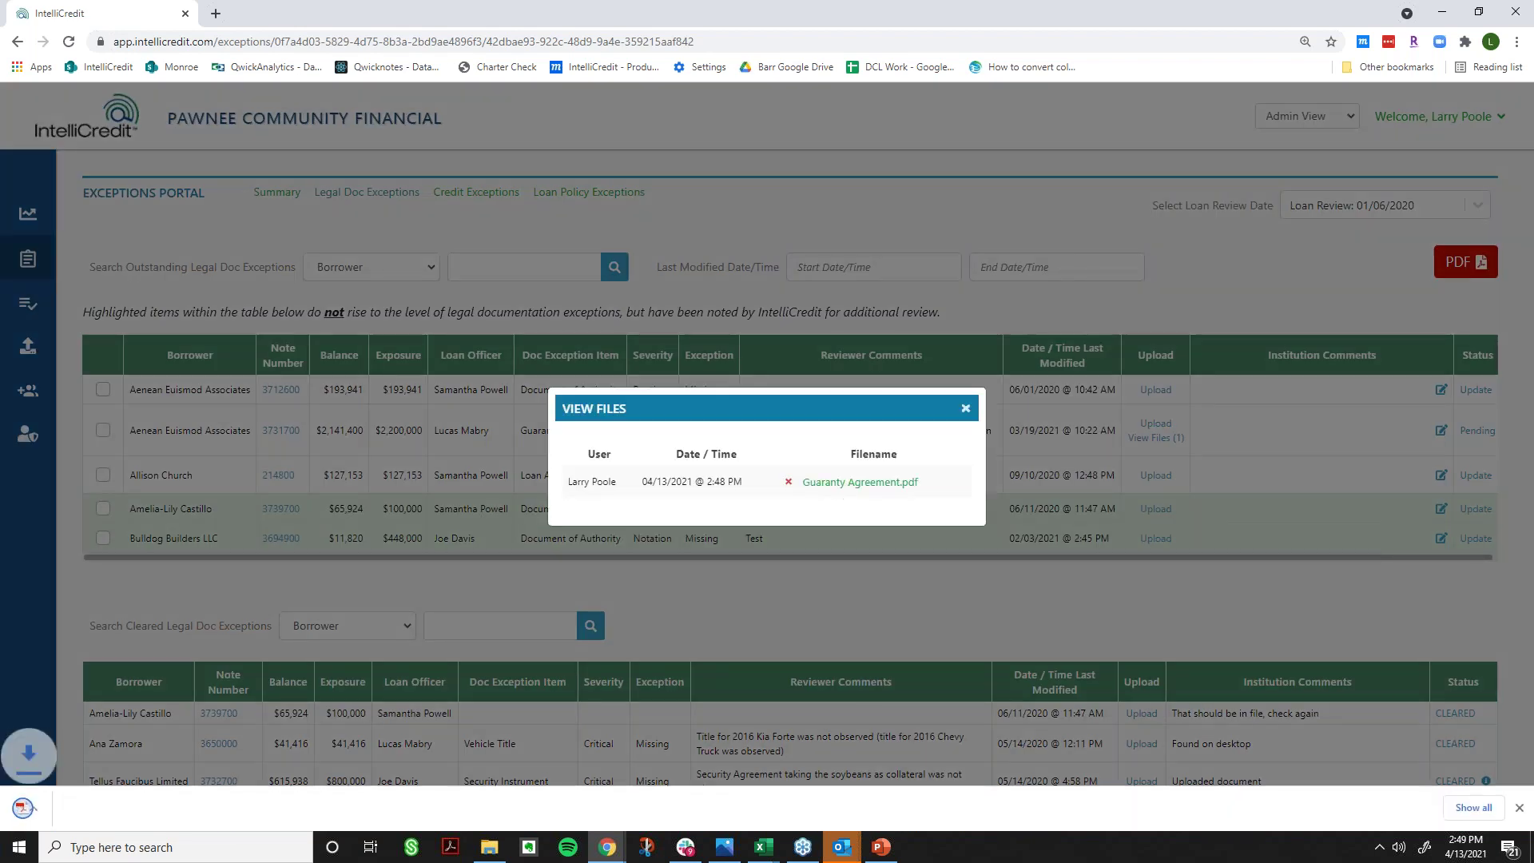
# - View Guaranty Agreement.pdf in a new tab, close it, and open the exception's Update Status dialog
pyautogui.click(86, 804)
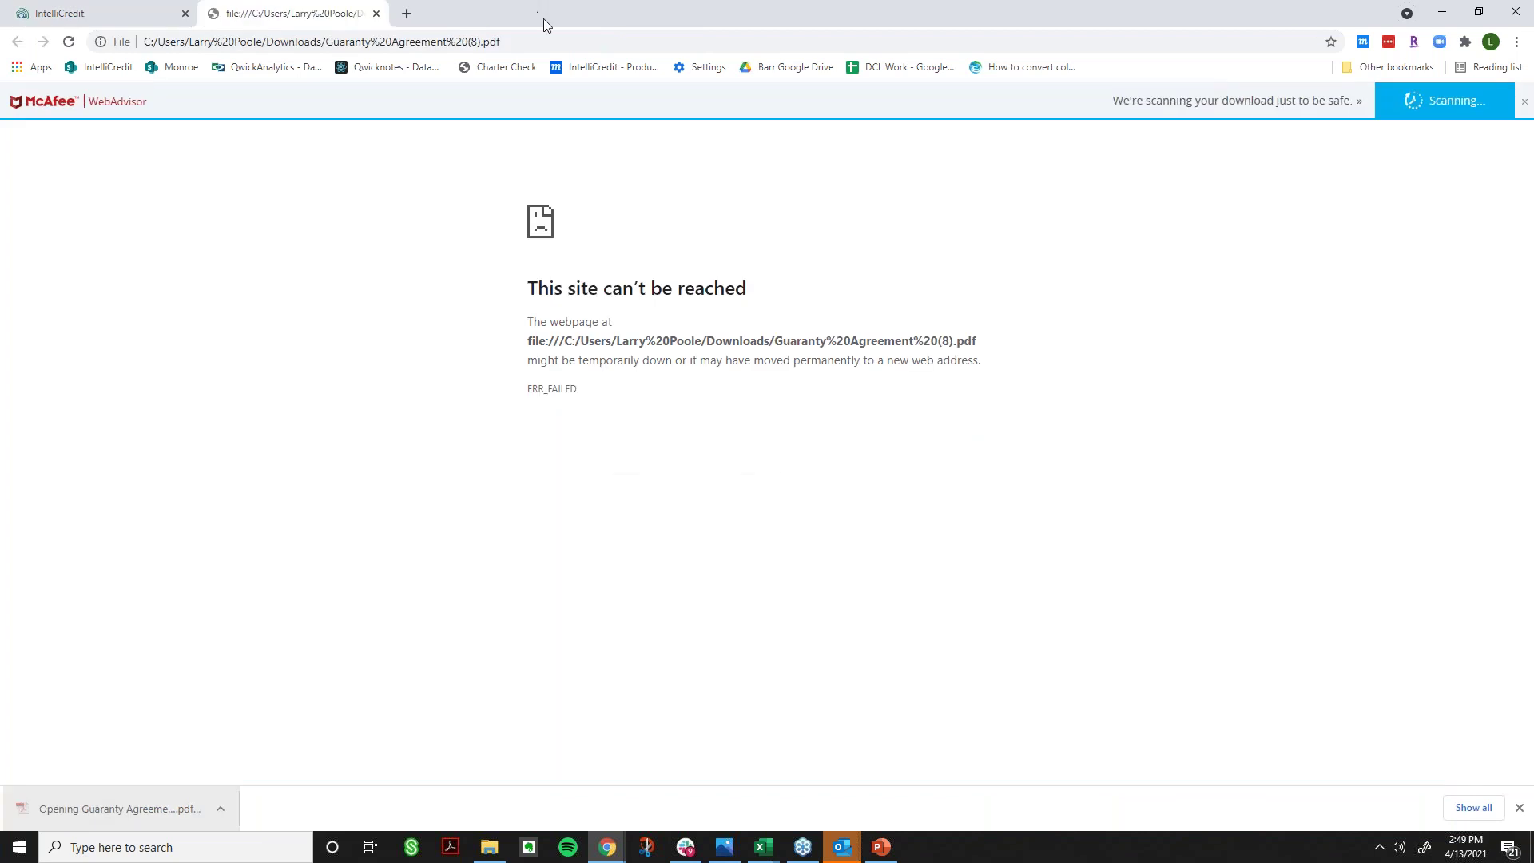
pyautogui.click(544, 42)
pyautogui.press('Return')
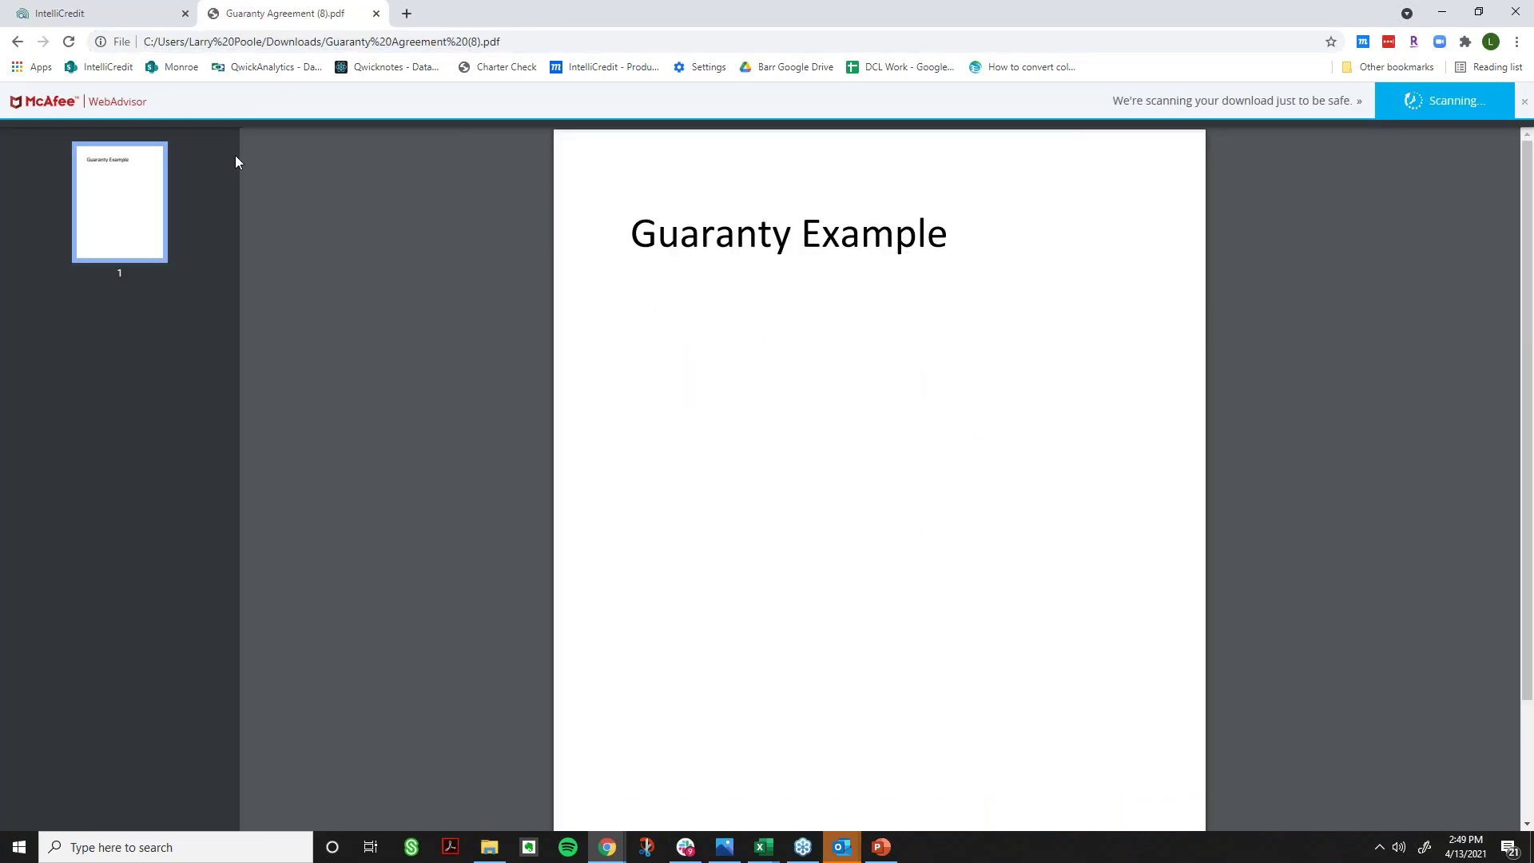
pyautogui.click(17, 41)
pyautogui.click(375, 13)
pyautogui.click(965, 405)
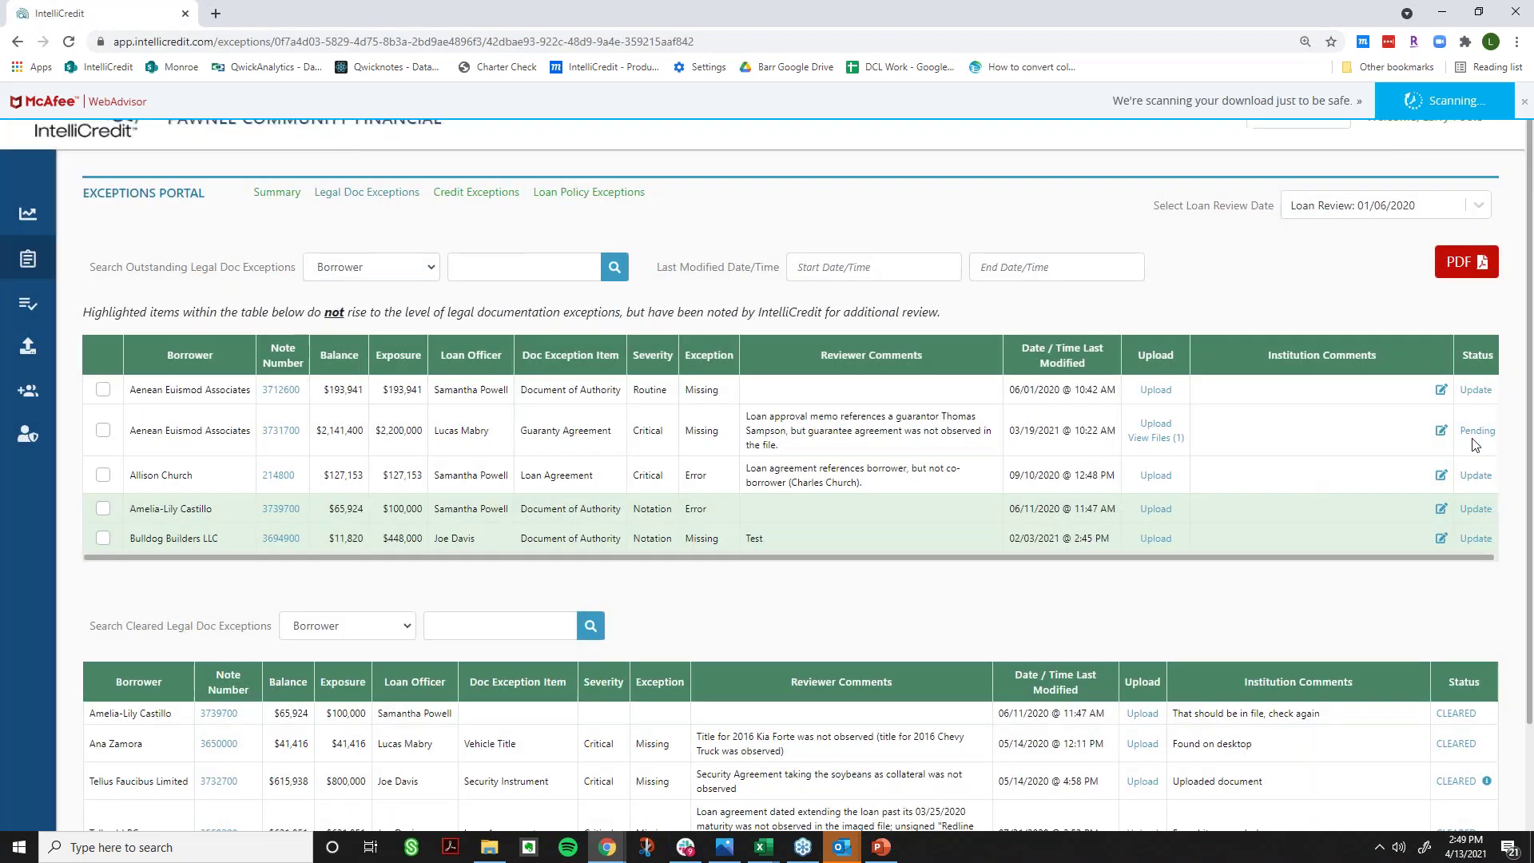
pyautogui.click(1478, 430)
# - Set the guaranty agreement exception's status to CLEARED and save it
pyautogui.click(813, 426)
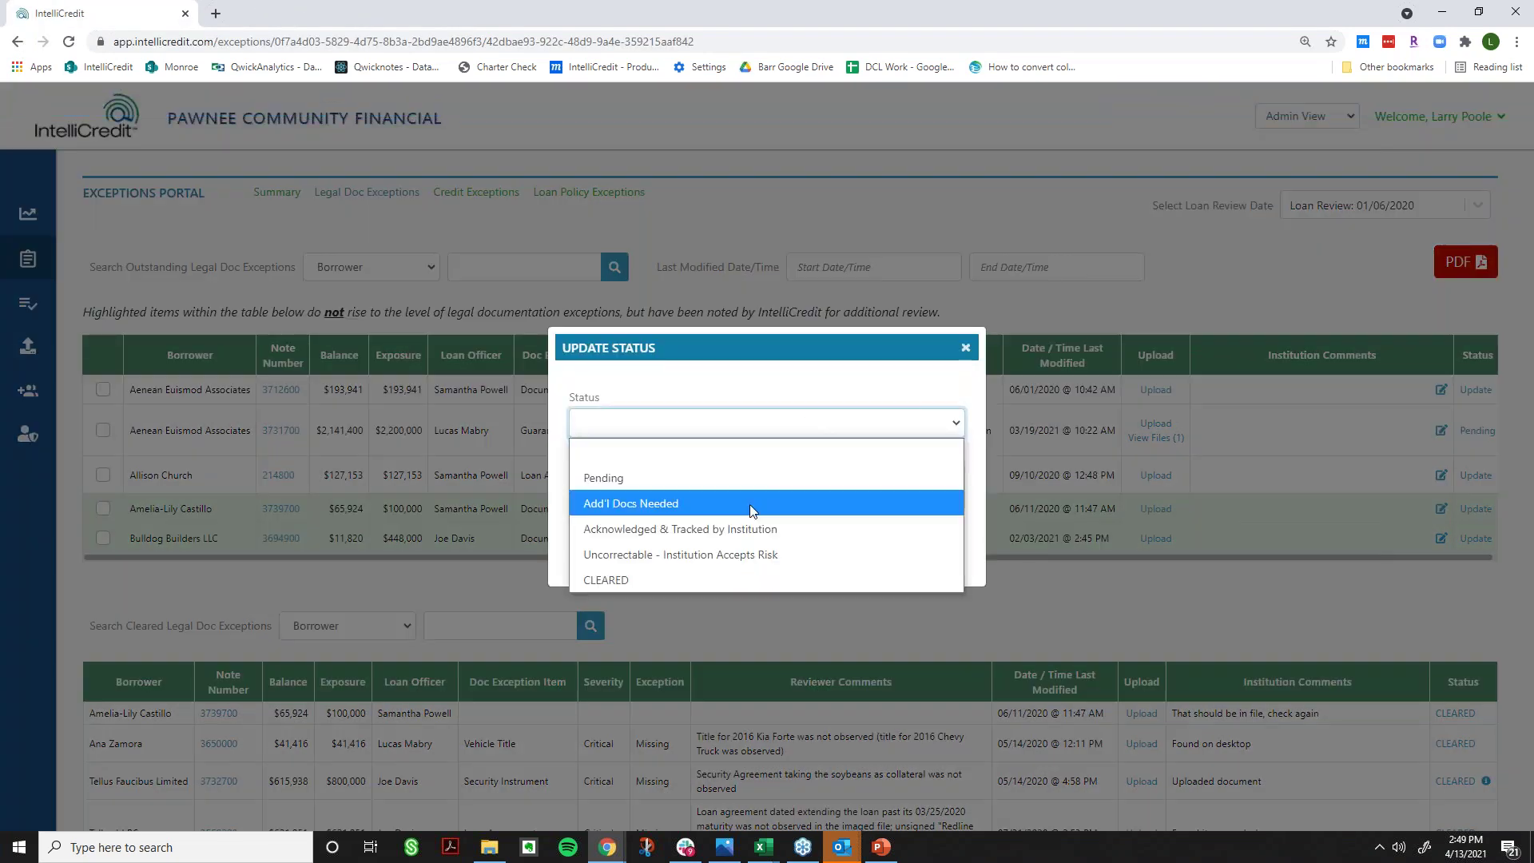
pyautogui.click(722, 581)
pyautogui.click(774, 555)
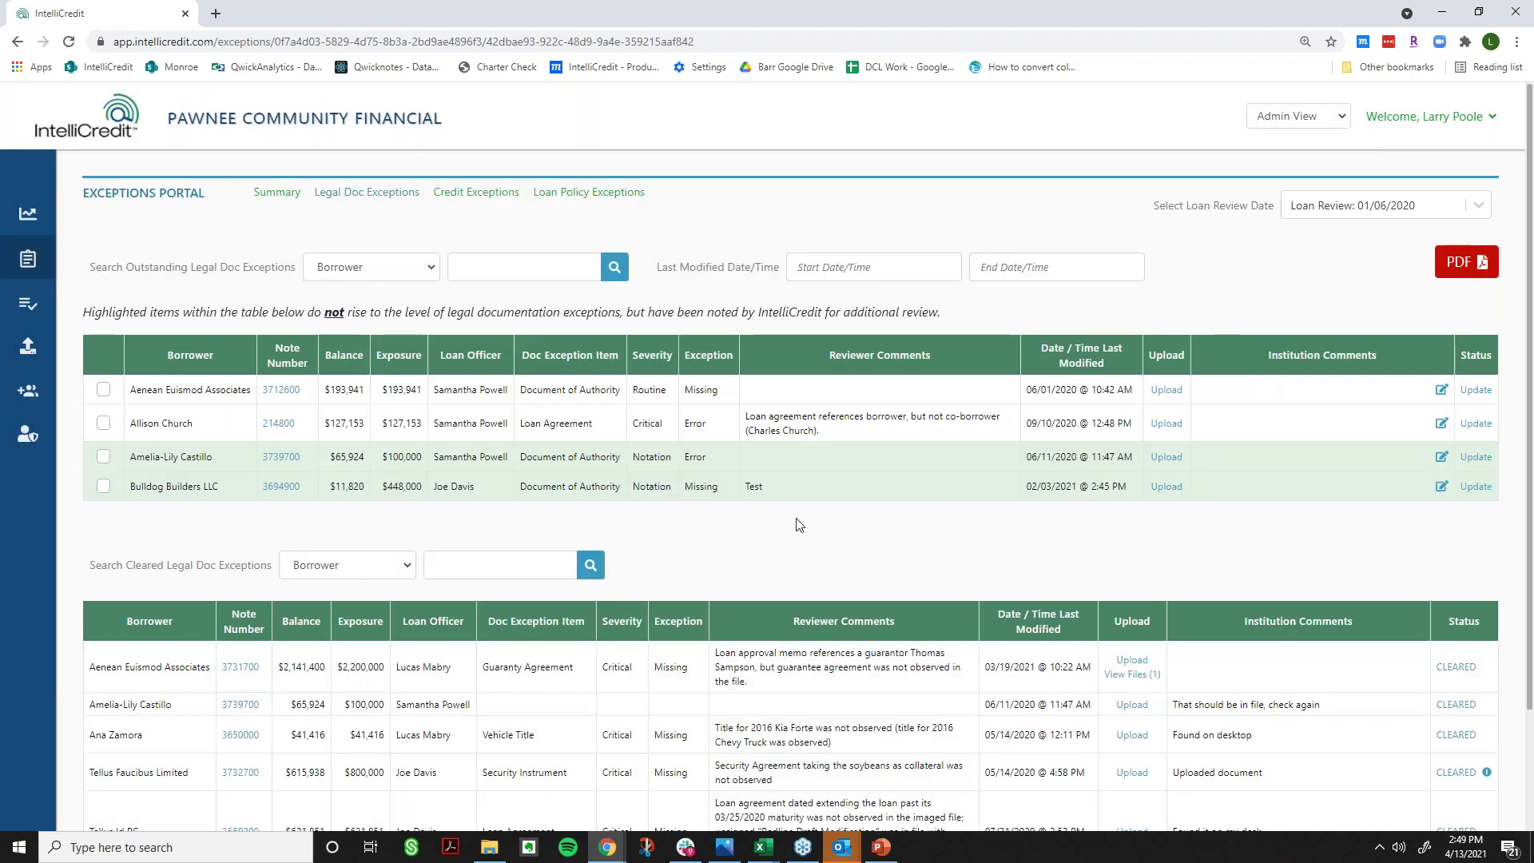
# - Confirm the guaranty row now appears in the cleared legal doc exceptions table, then go to Credit Exceptions
pyautogui.scroll(-3, 1116, 650)
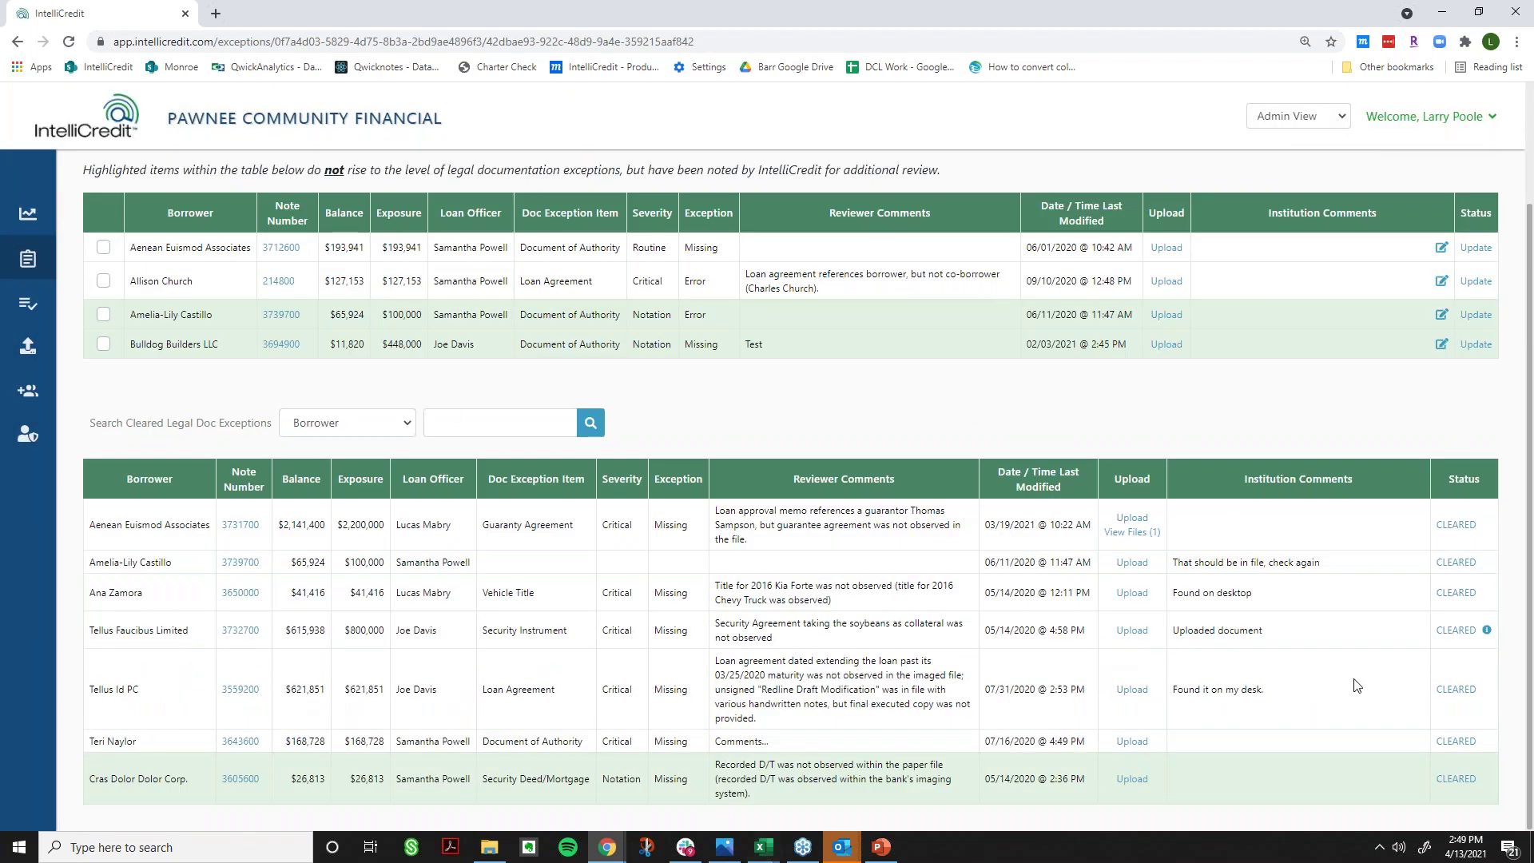
pyautogui.moveTo(96, 528); pyautogui.dragTo(1075, 591)
pyautogui.scroll(3, 1075, 591)
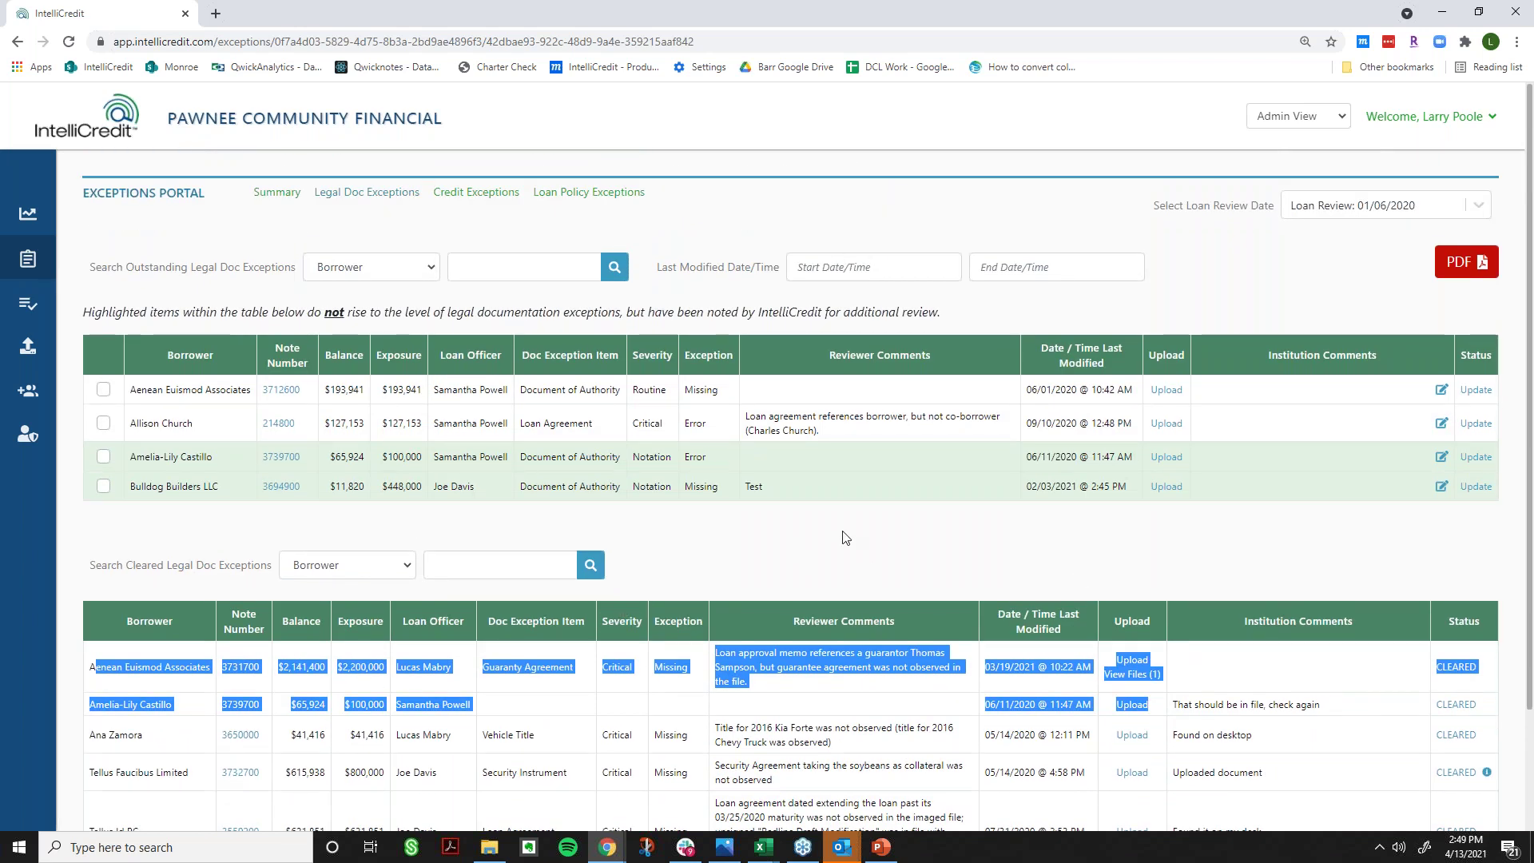
pyautogui.click(473, 194)
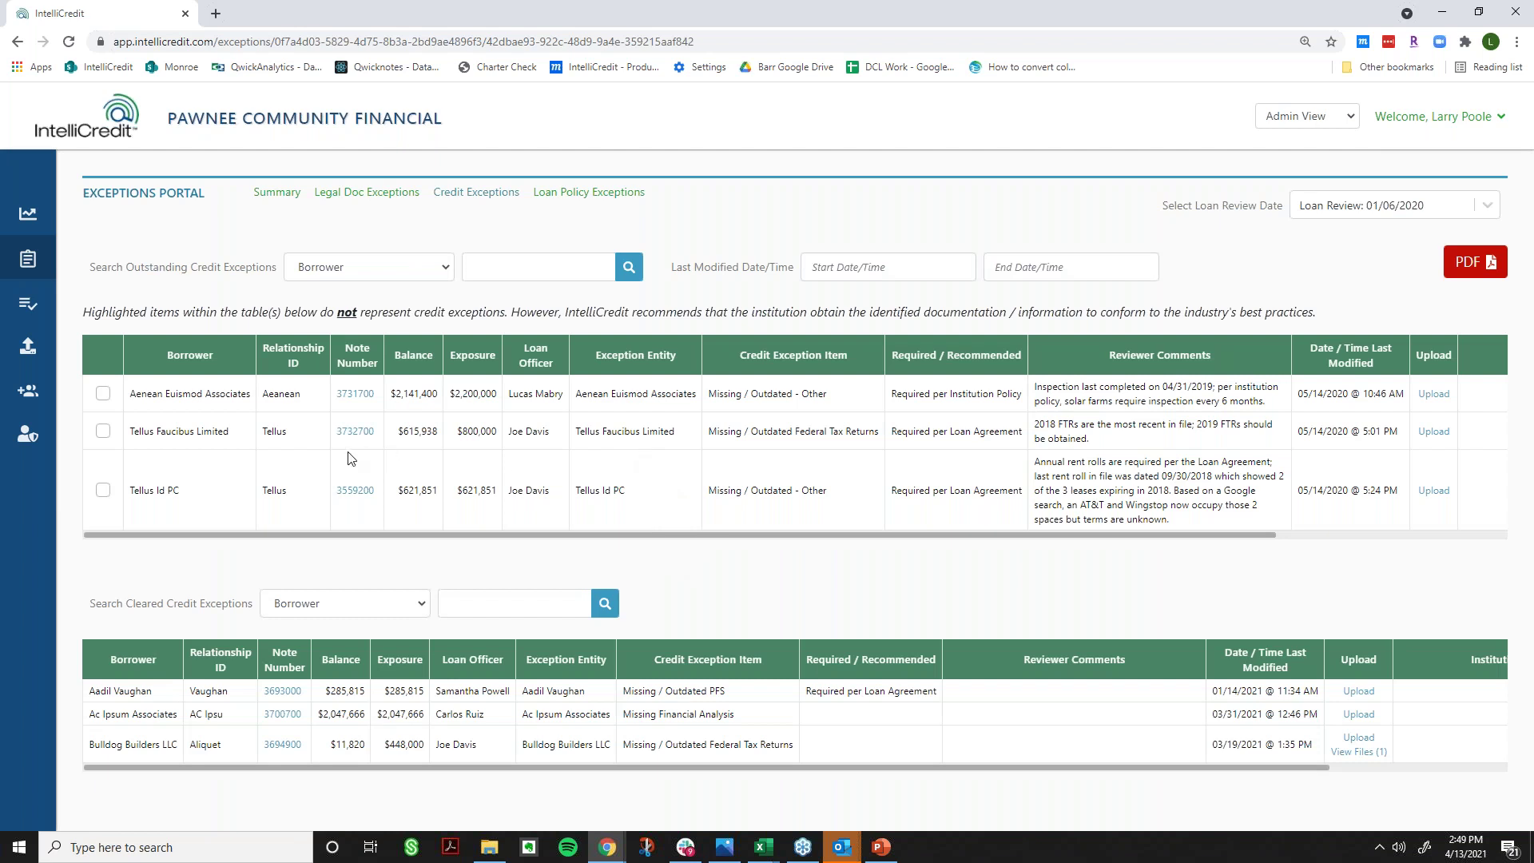
# - Review the first credit exception: borrower, Missing / Outdated - Other item, and the inspection comment
pyautogui.moveTo(167, 395); pyautogui.dragTo(299, 397)
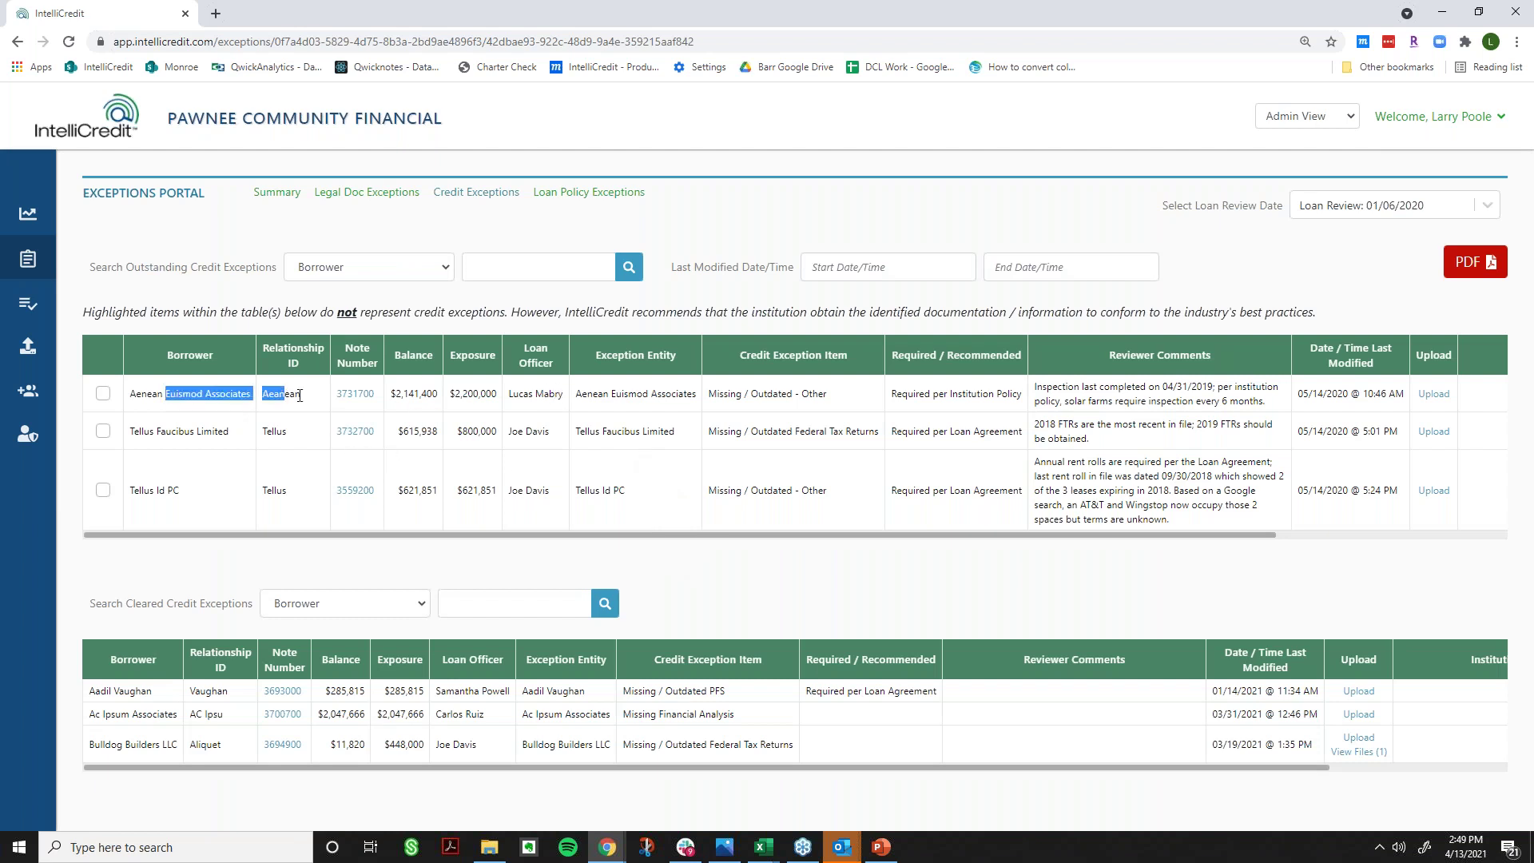
pyautogui.moveTo(584, 397); pyautogui.dragTo(856, 410)
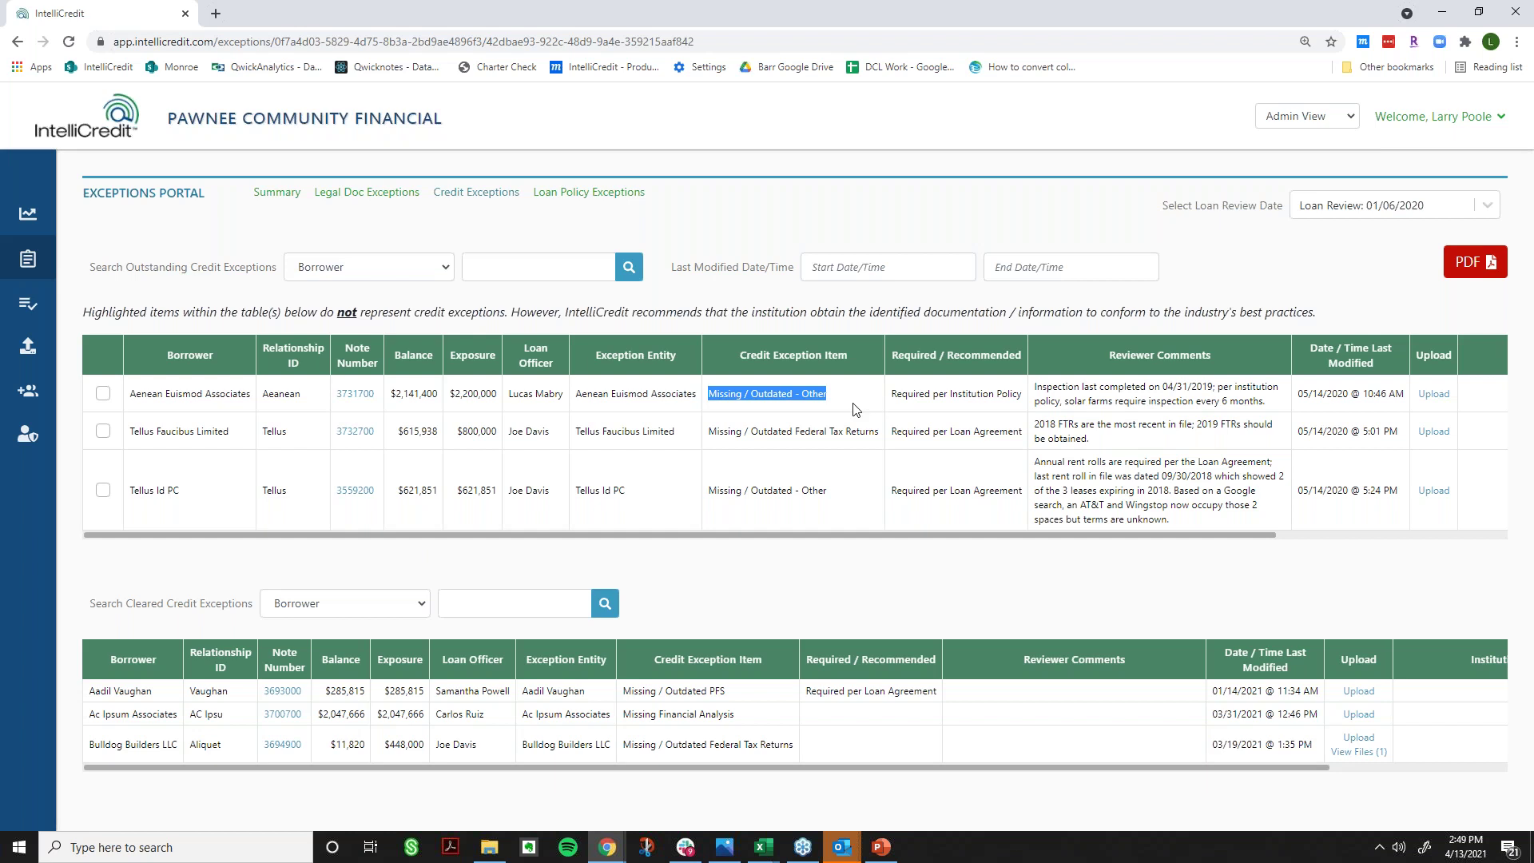
pyautogui.moveTo(1047, 390); pyautogui.dragTo(1147, 391)
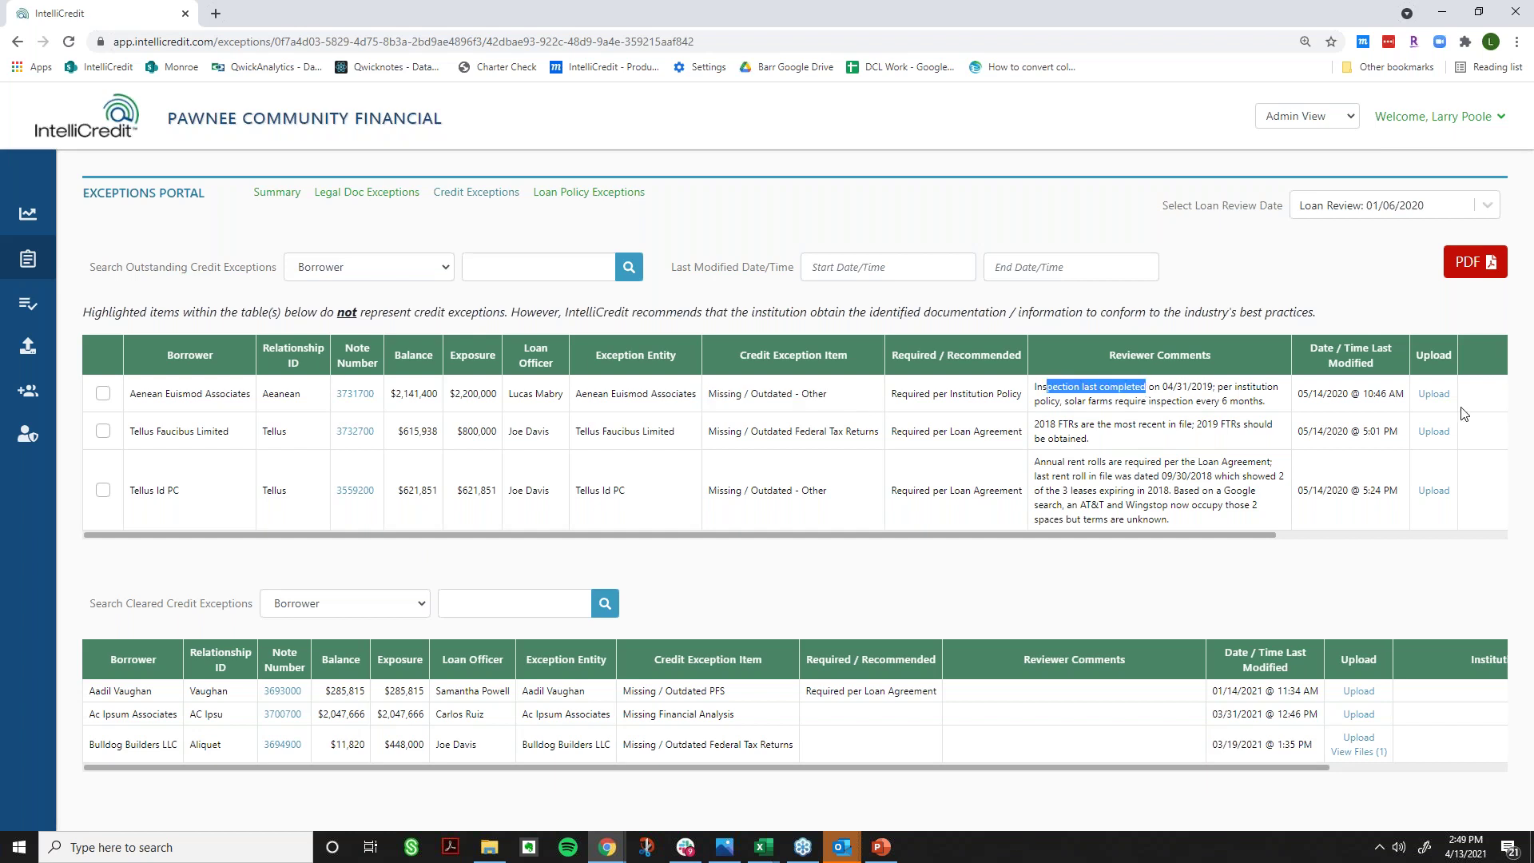
# - Start an upload for the first credit exception and dismiss it without adding a file
pyautogui.click(1434, 394)
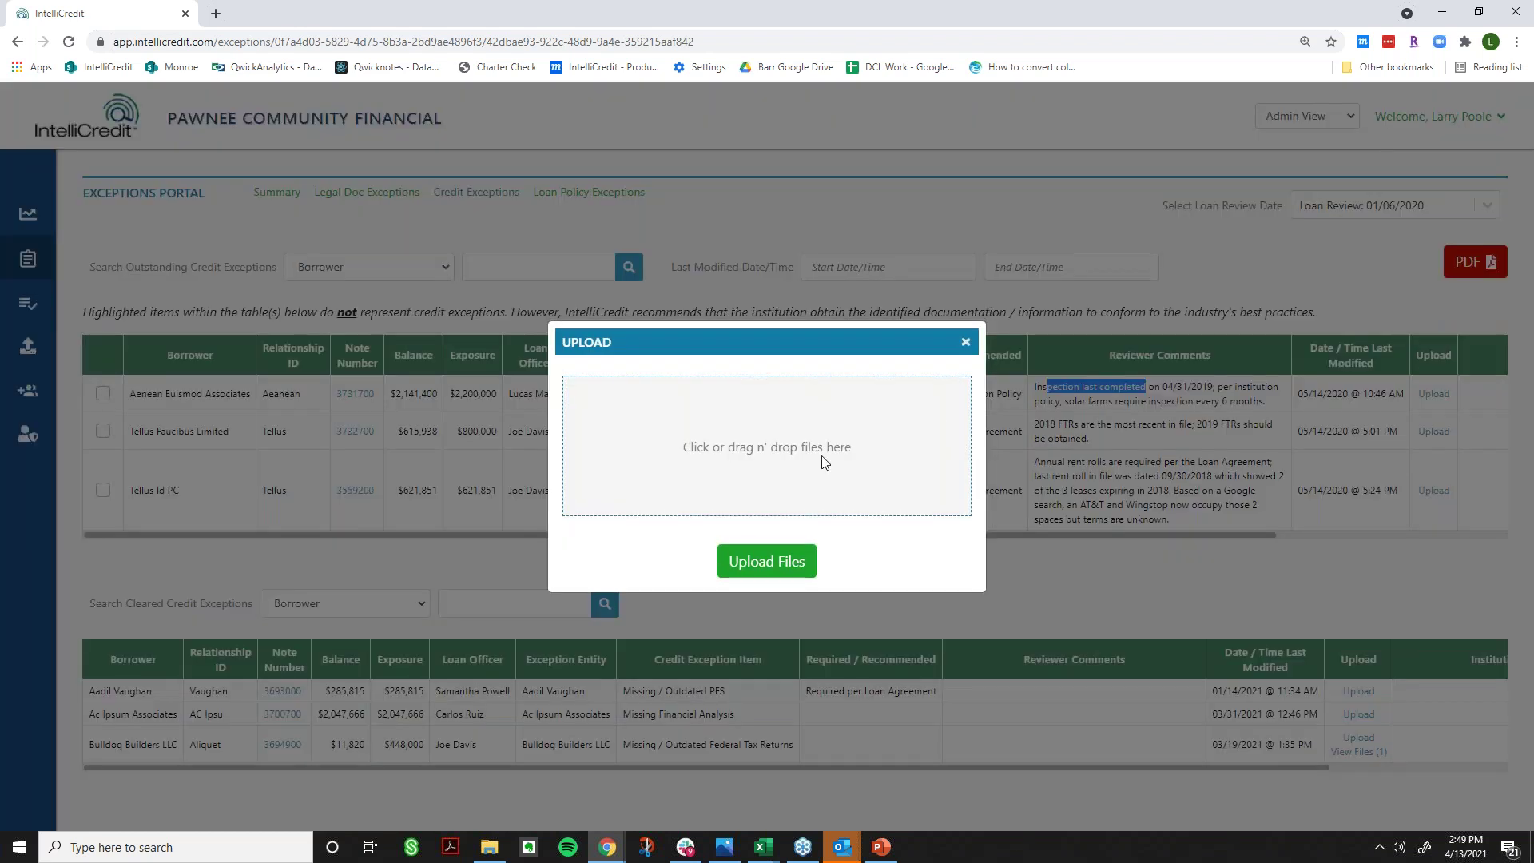
pyautogui.click(965, 342)
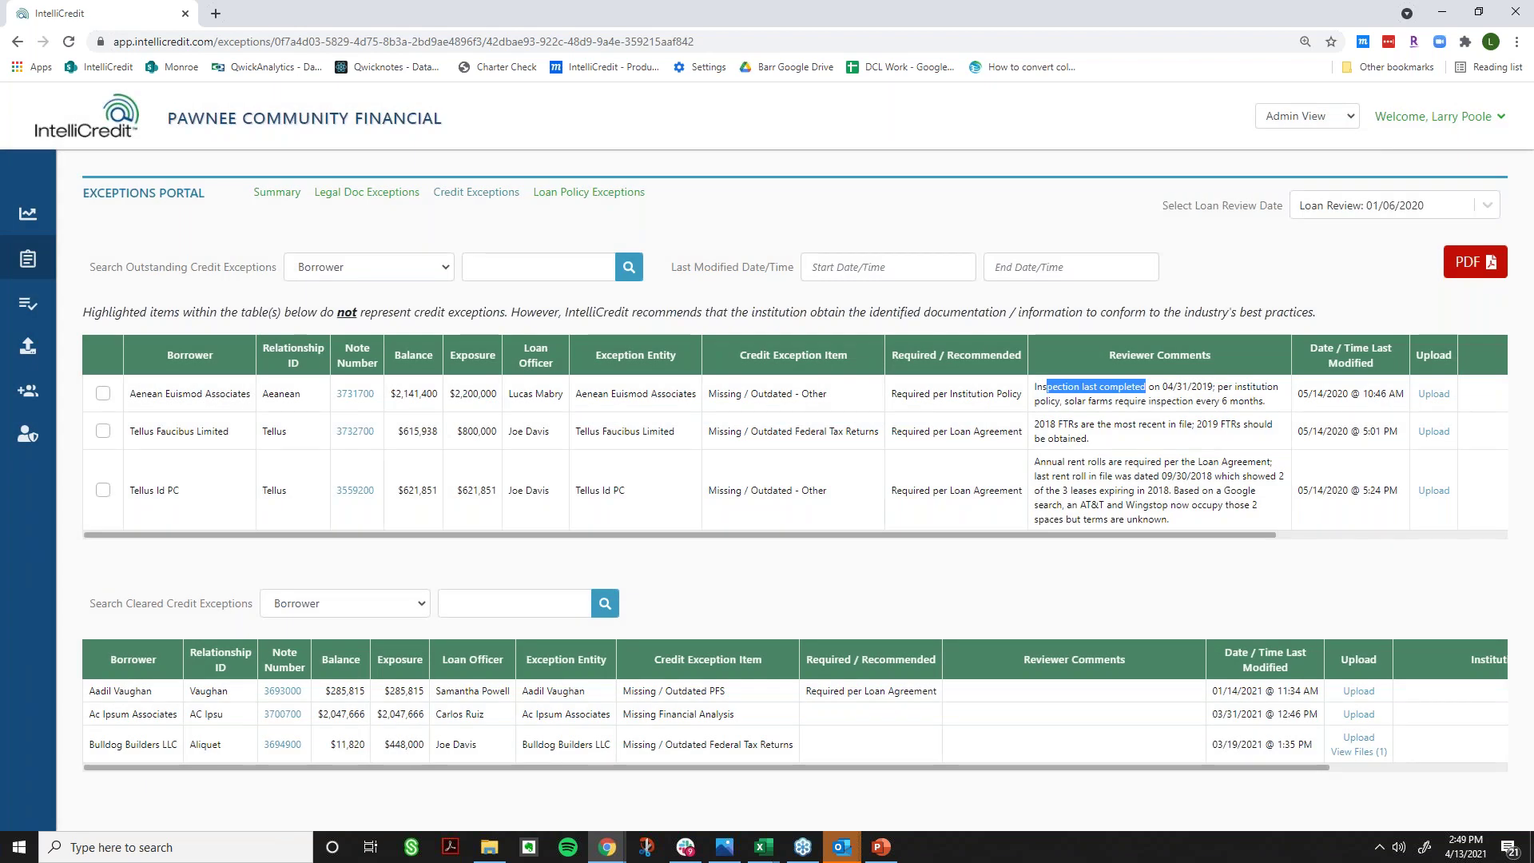
pyautogui.click(1241, 288)
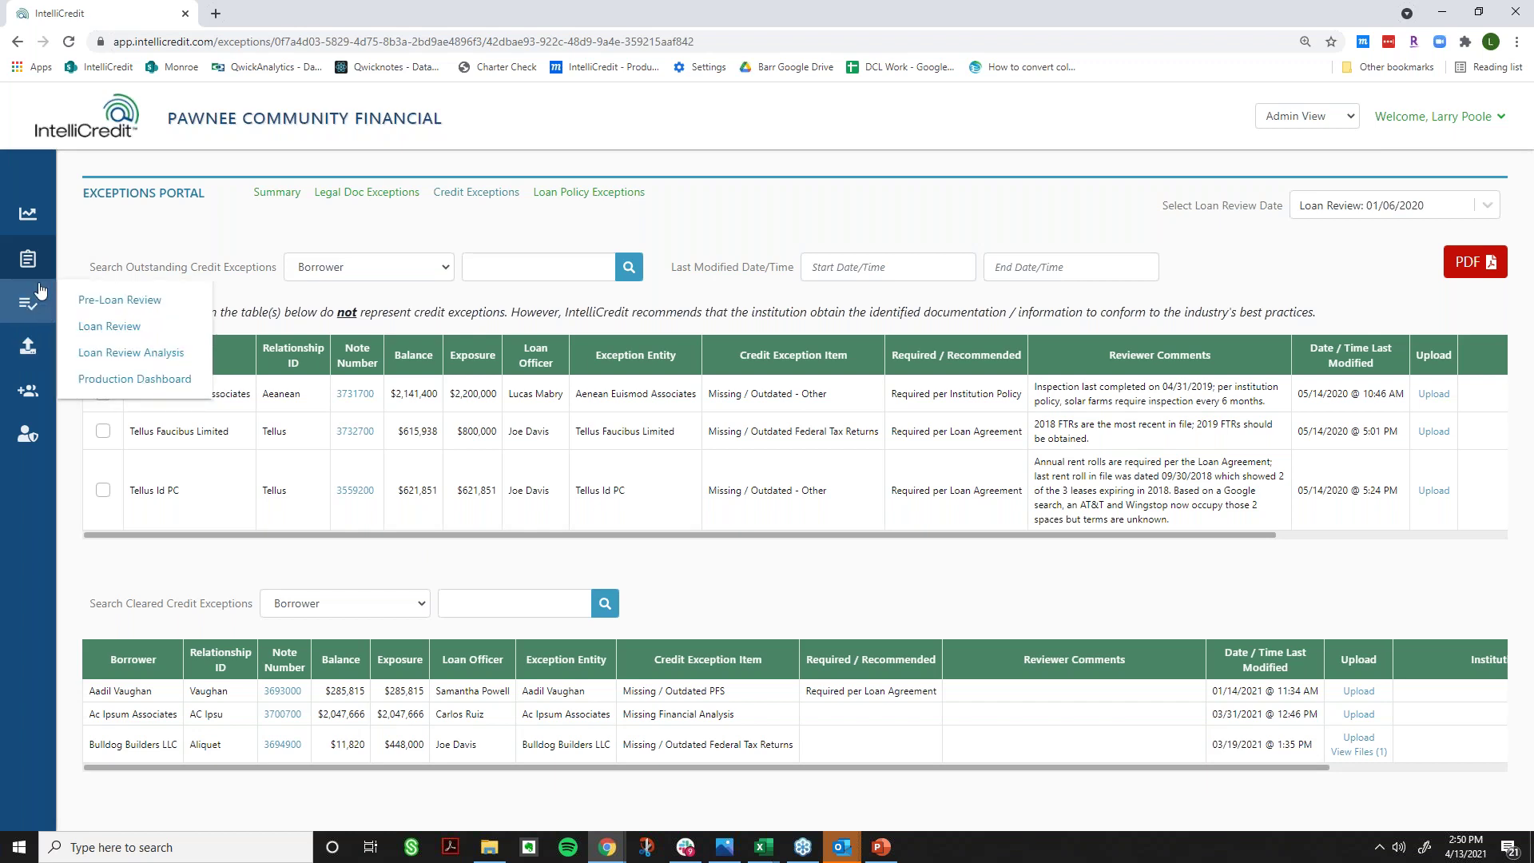
# - Go to the Loan Review Summary page from the sidebar clipboard flyout
pyautogui.moveTo(35, 267)
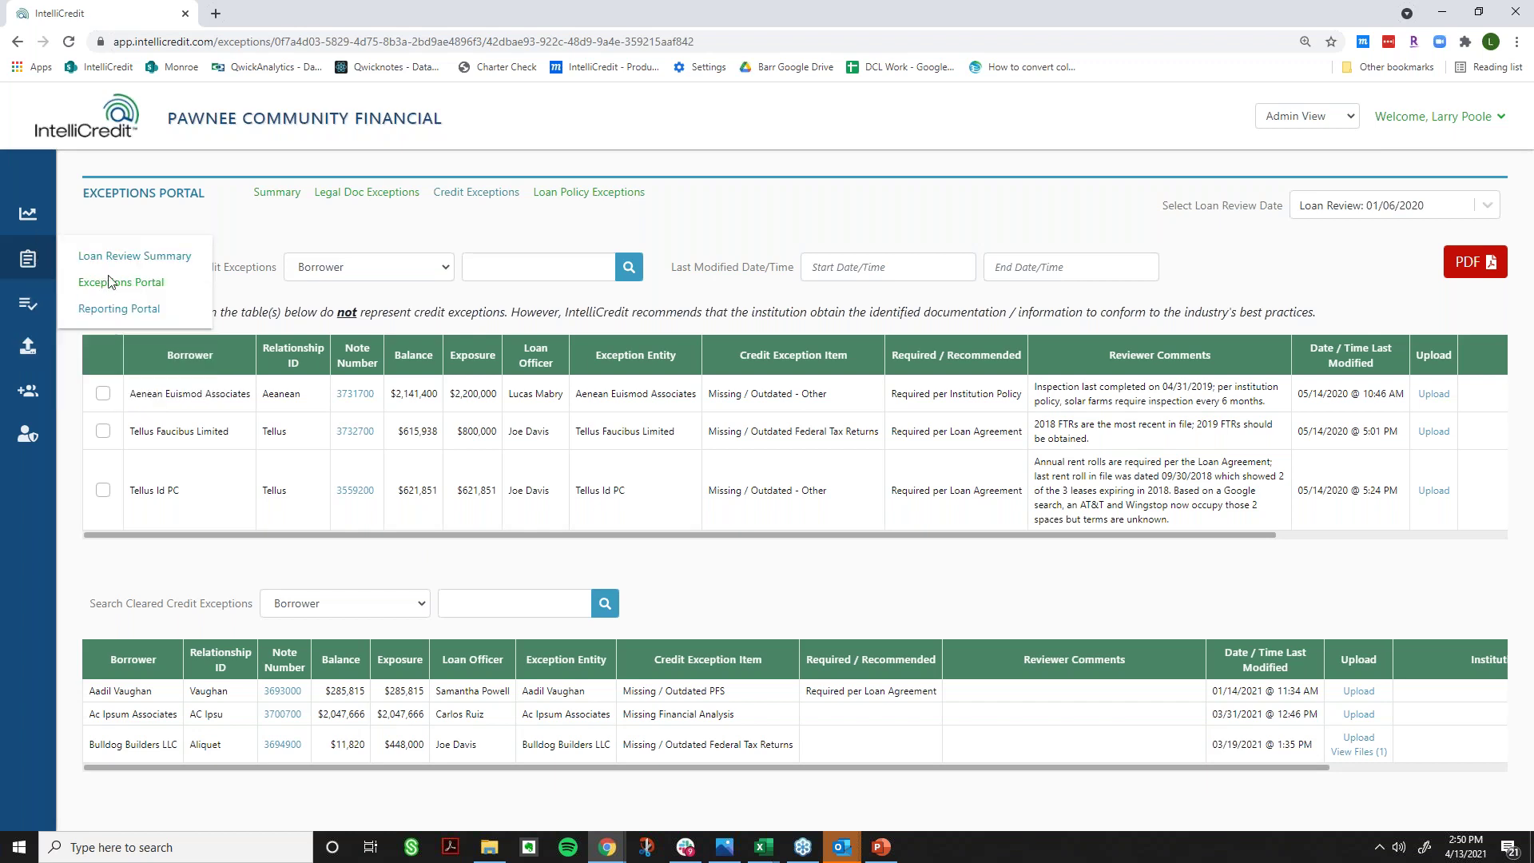
pyautogui.moveTo(35, 304)
pyautogui.click(116, 257)
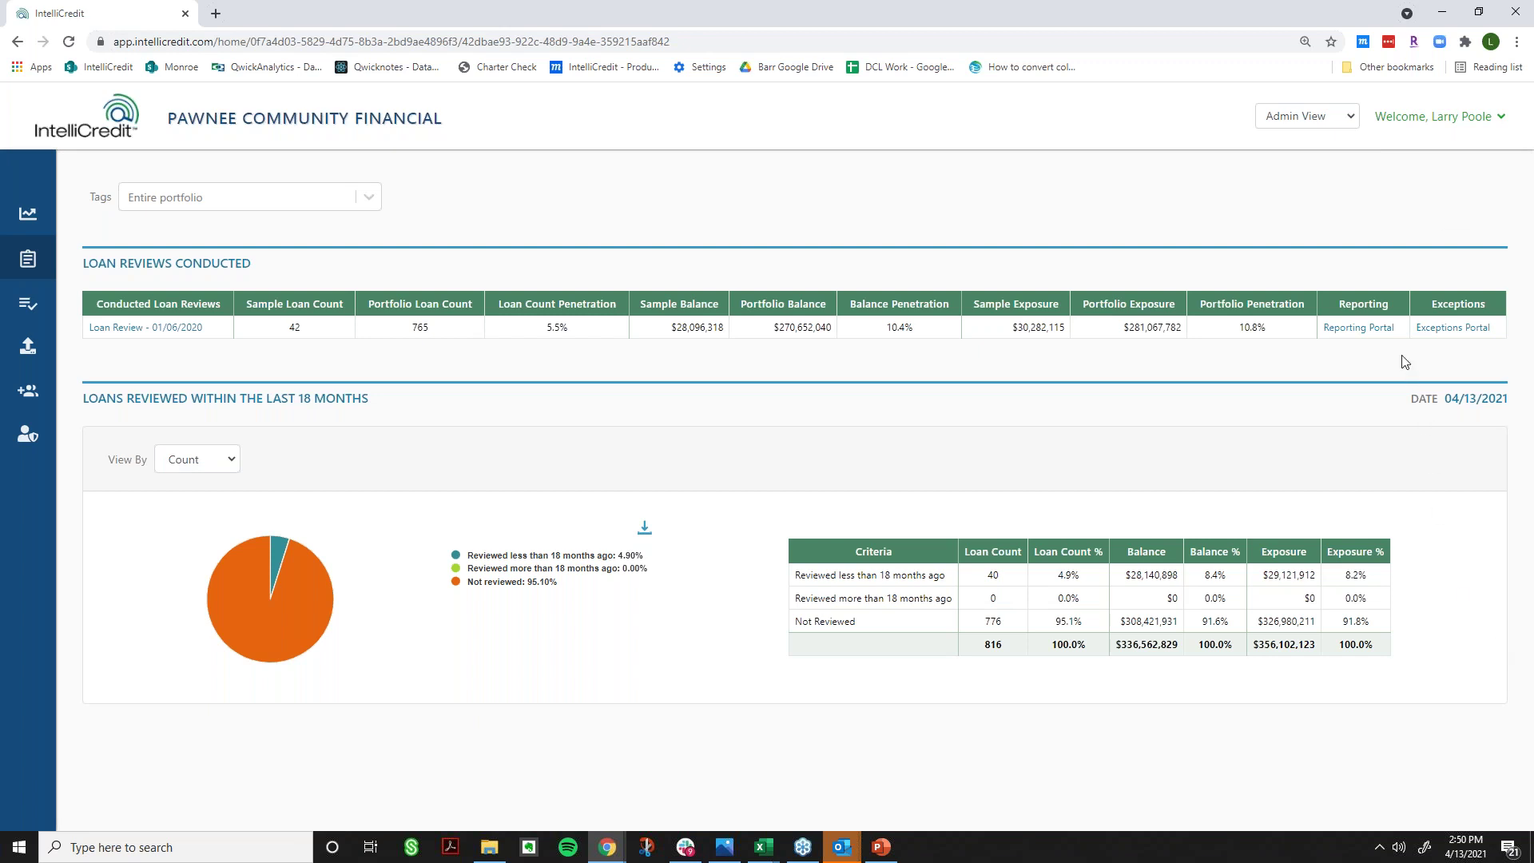
# - Open the review's Reporting Portal, then the Exceptions Portal summary tables
pyautogui.click(1372, 327)
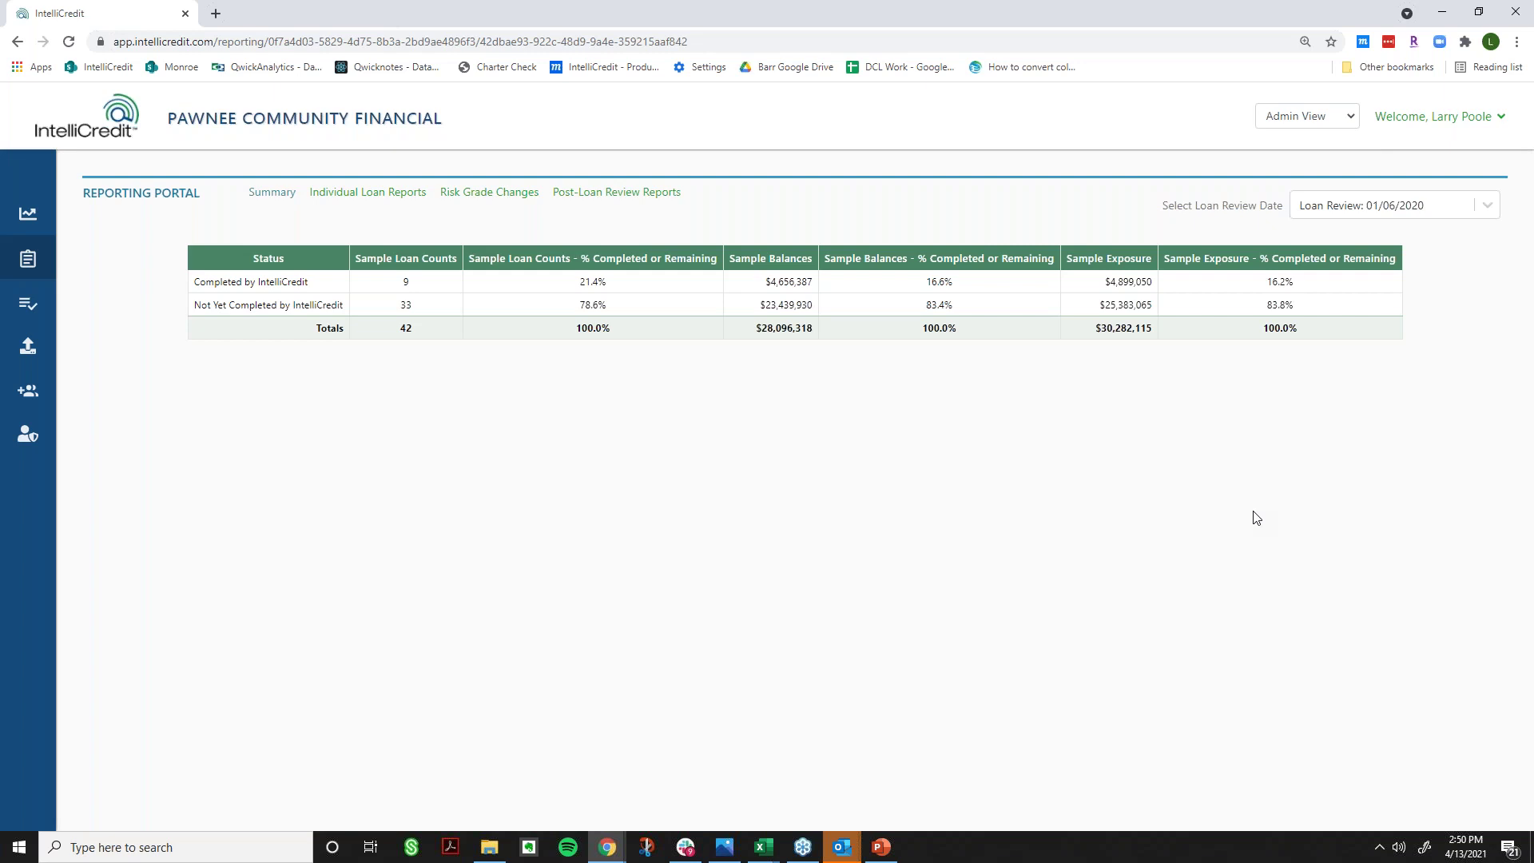
pyautogui.moveTo(32, 260)
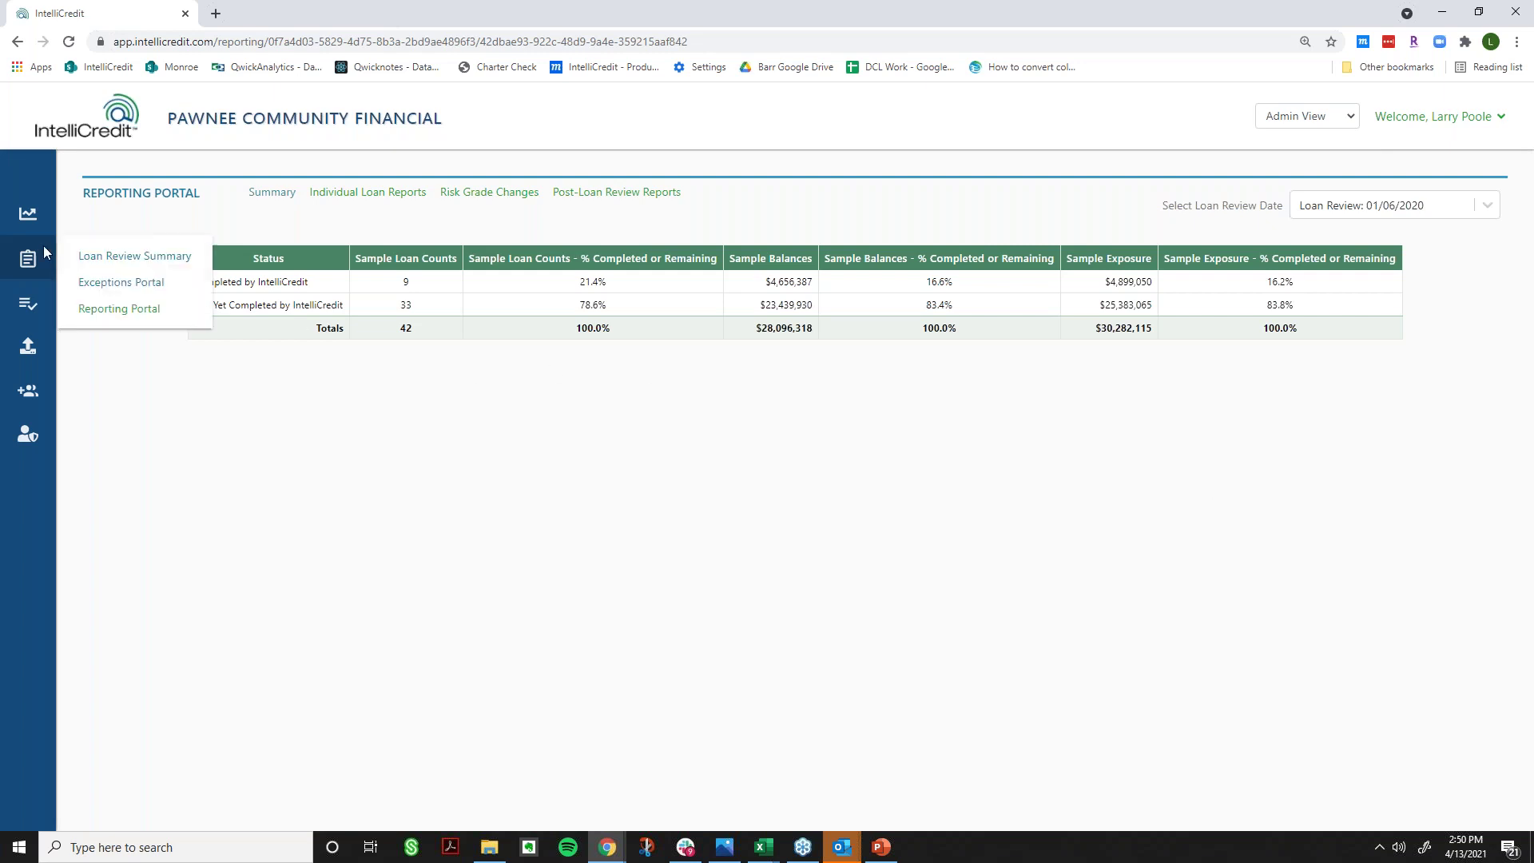
pyautogui.click(158, 295)
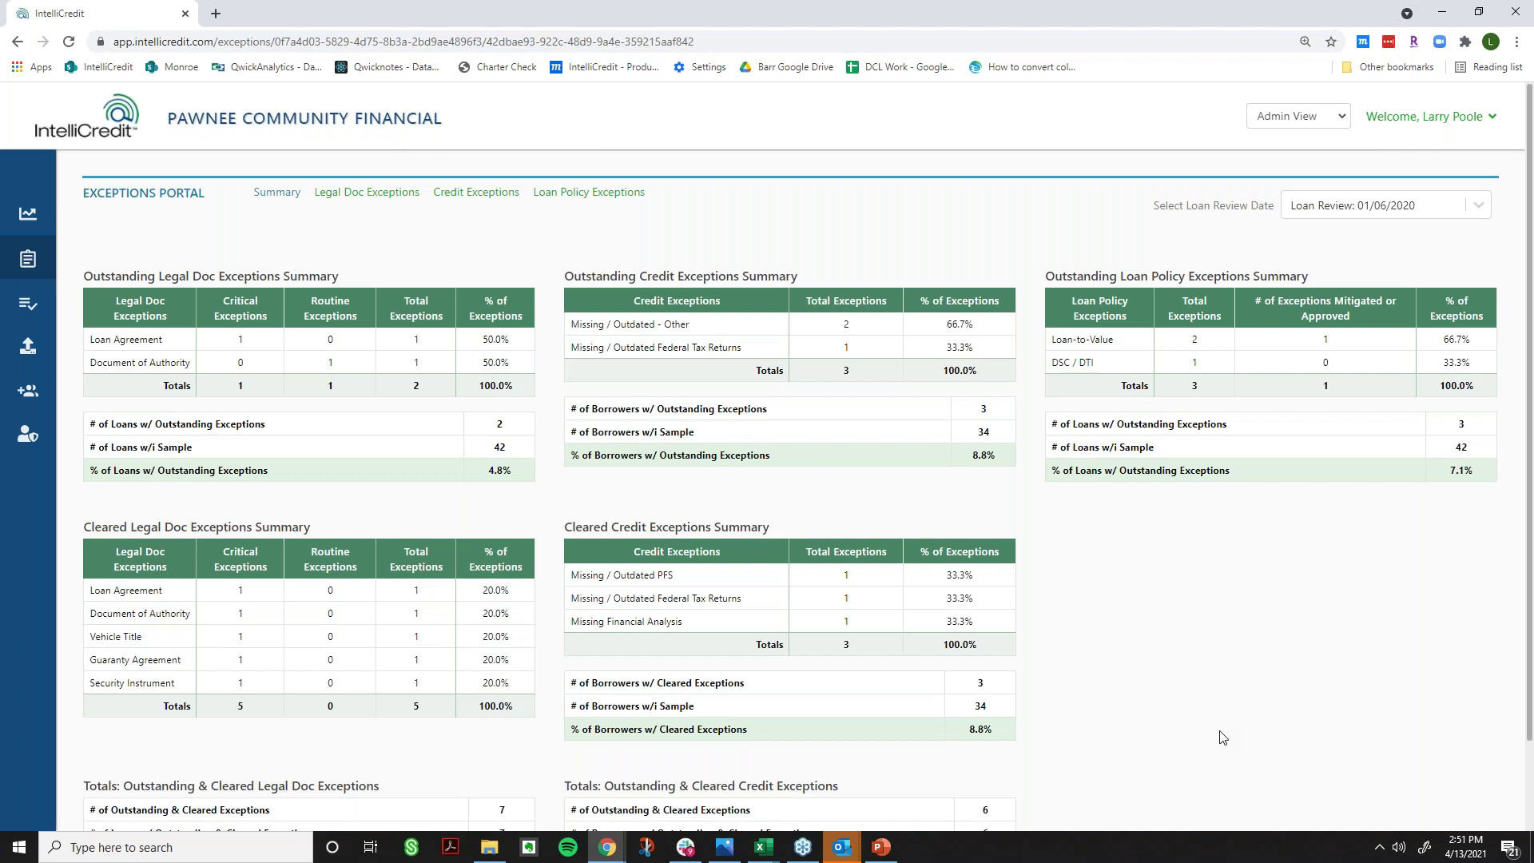
# - Open the portfolio snapshot Analyzer, then return to the 01/06/2020 review's Loan Review Summary
pyautogui.click(28, 213)
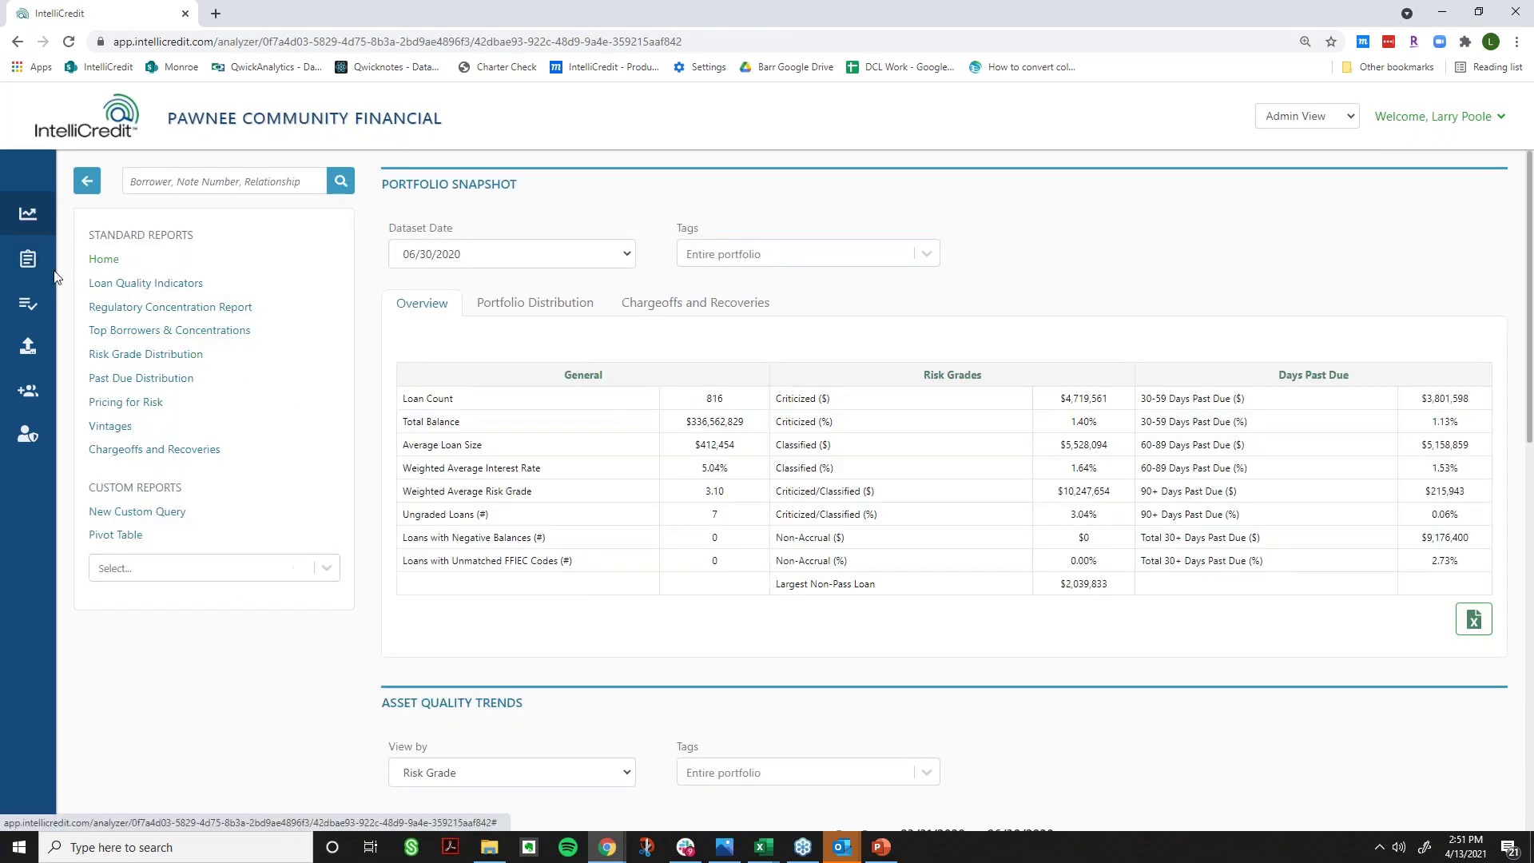
pyautogui.moveTo(24, 261)
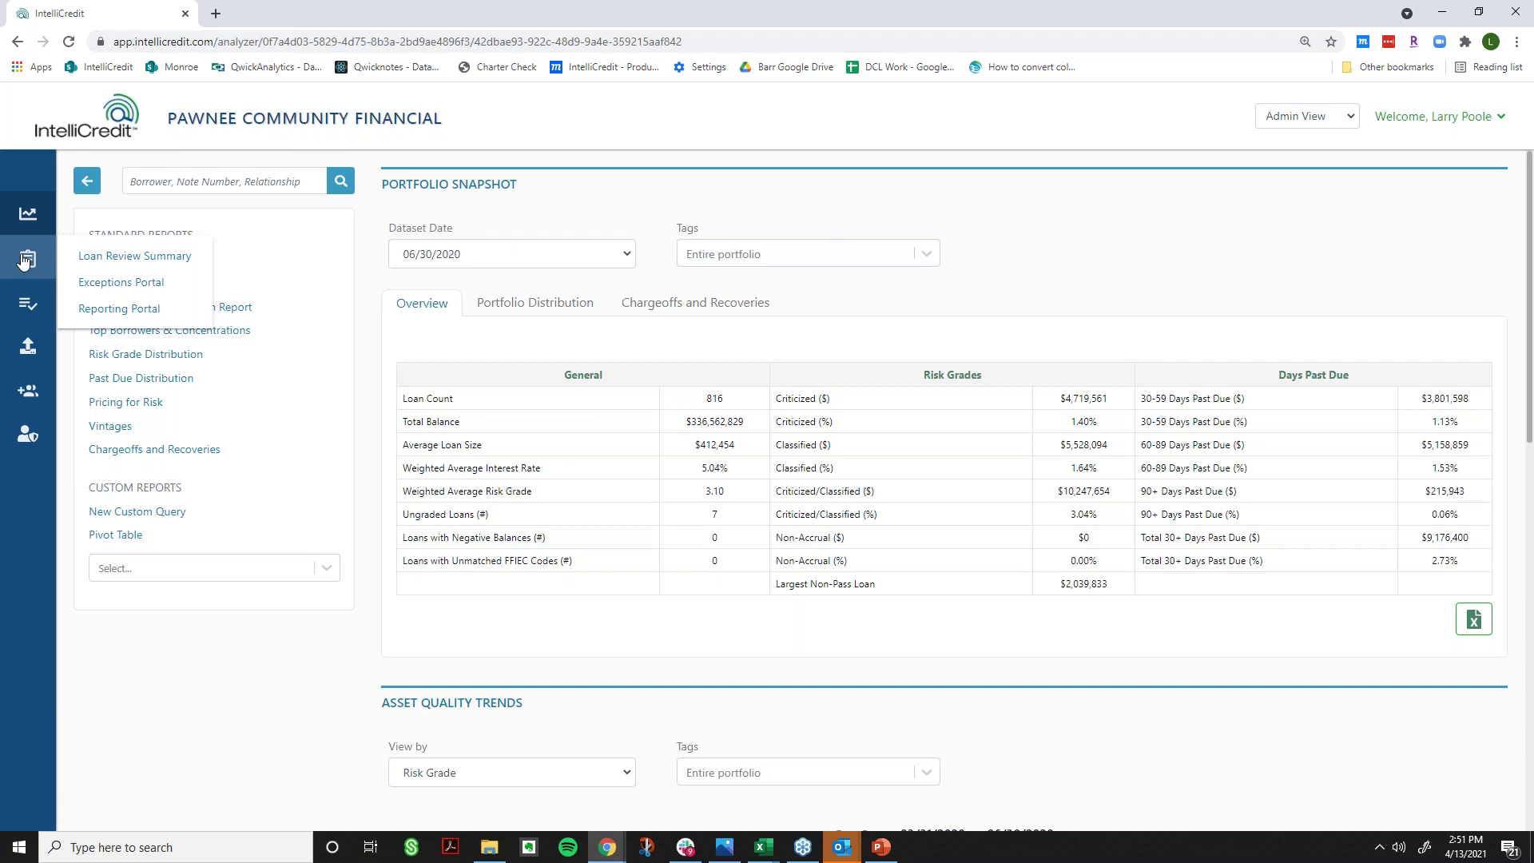
pyautogui.click(92, 255)
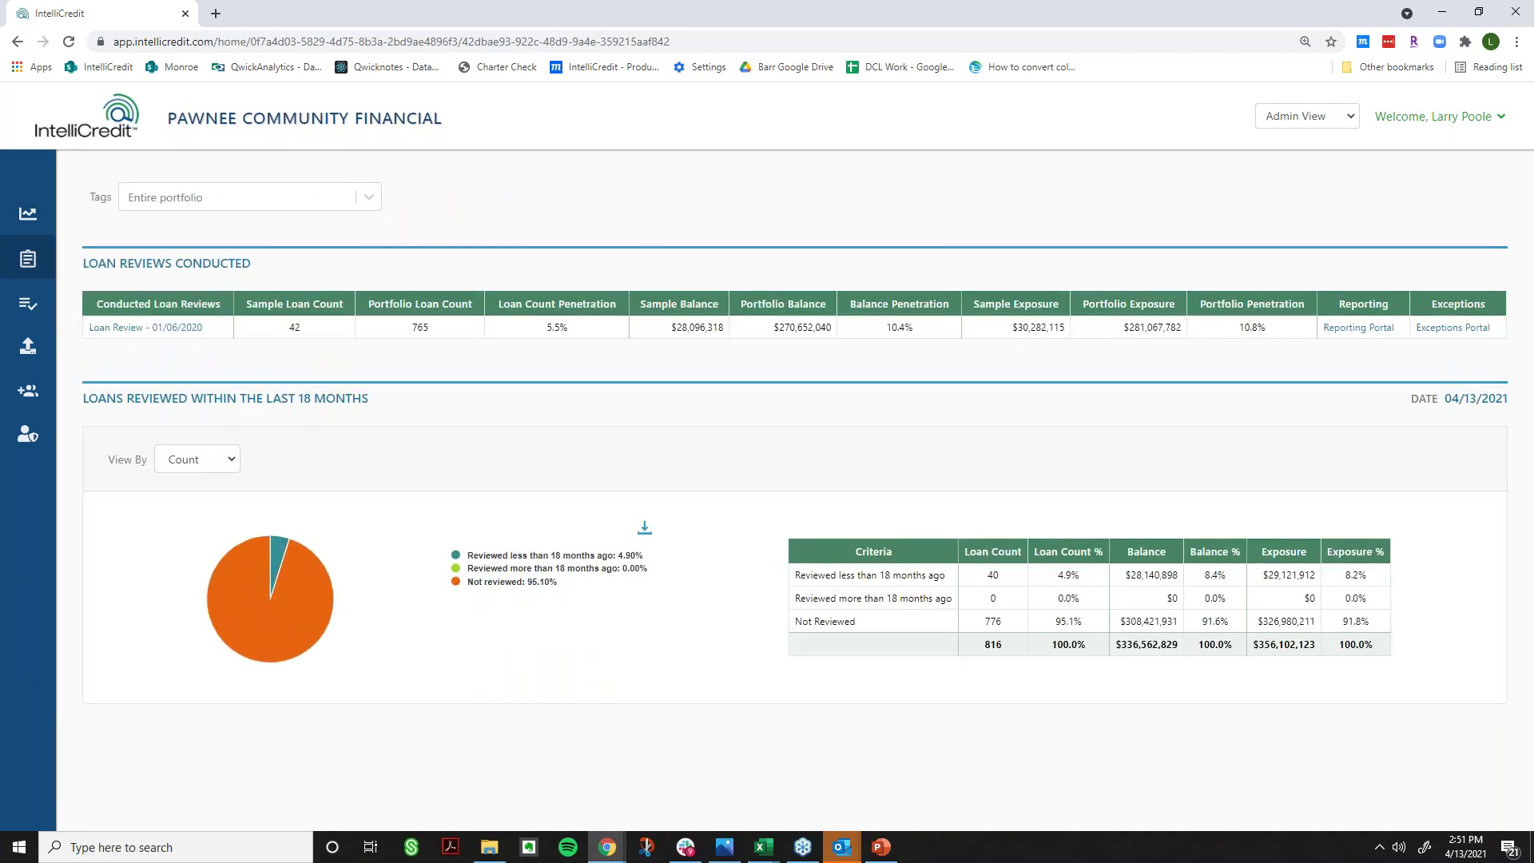